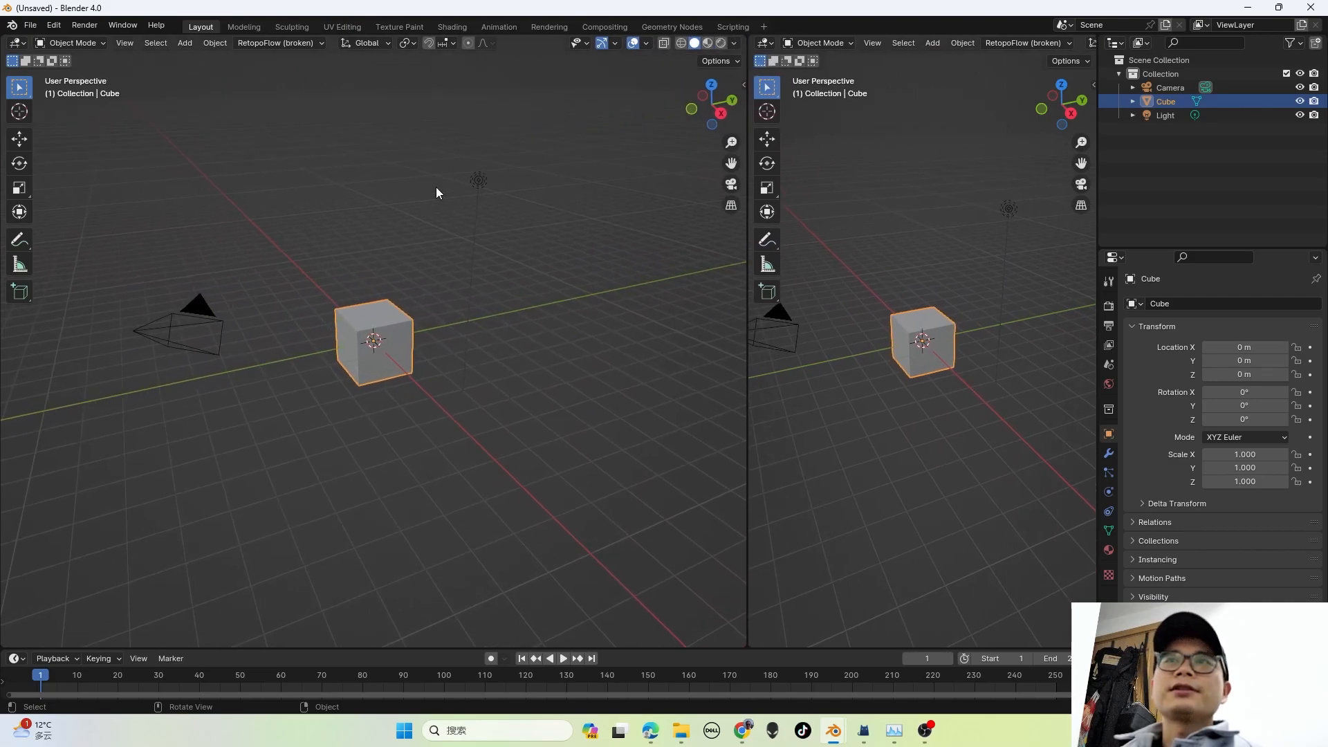
Step: Turn the larger 3D viewport into a Geometry Node Editor and create a new geometry node tree for the cube
left_click(17, 43)
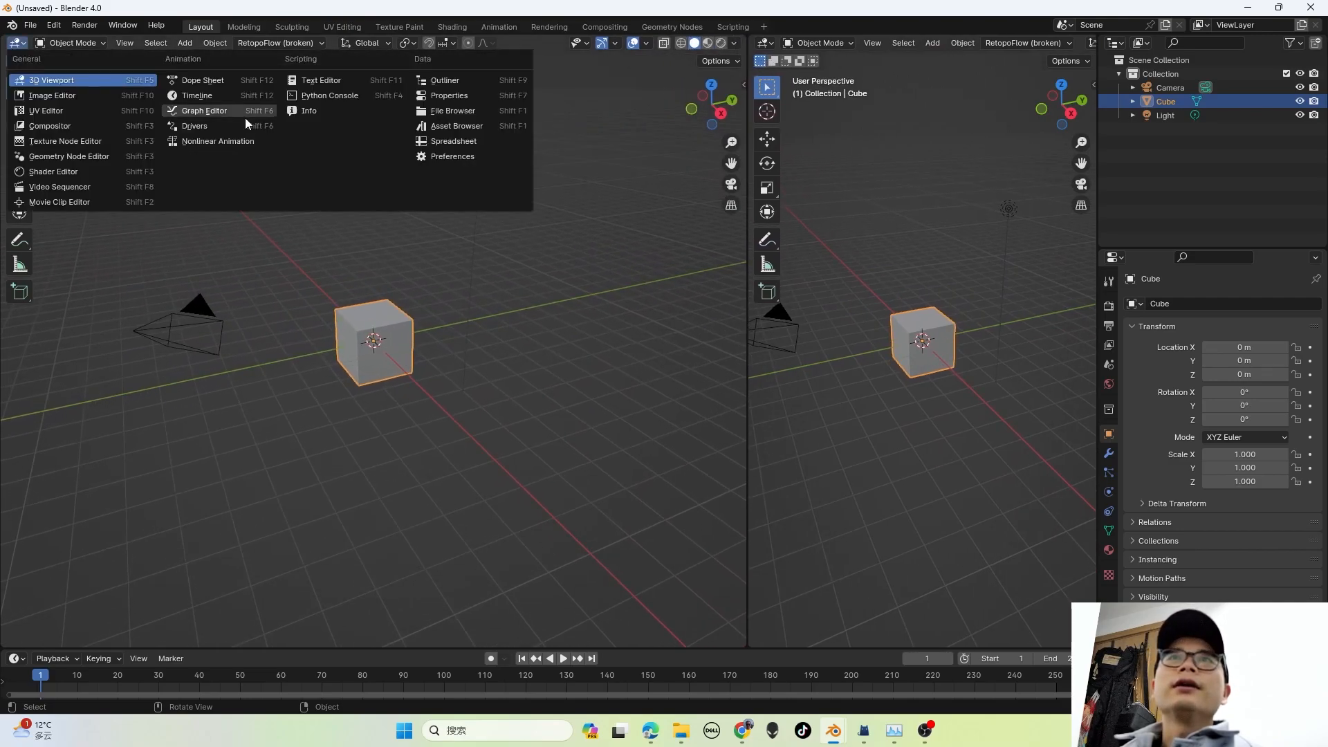
left_click(80, 155)
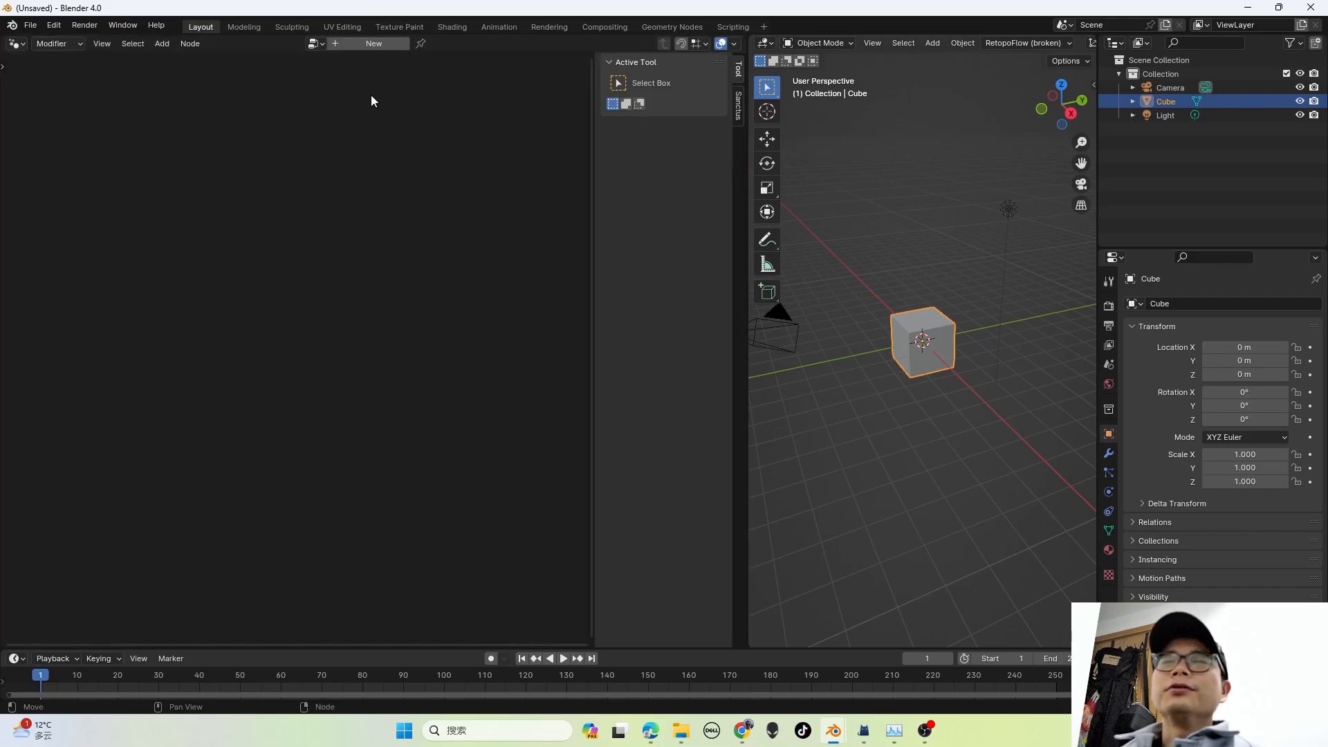
left_click(377, 48)
middle_click_drag(250, 362, 340, 269)
scroll(206, 421, "up", 4)
middle_click_drag(206, 421, 332, 300)
scroll(298, 318, "up", 1)
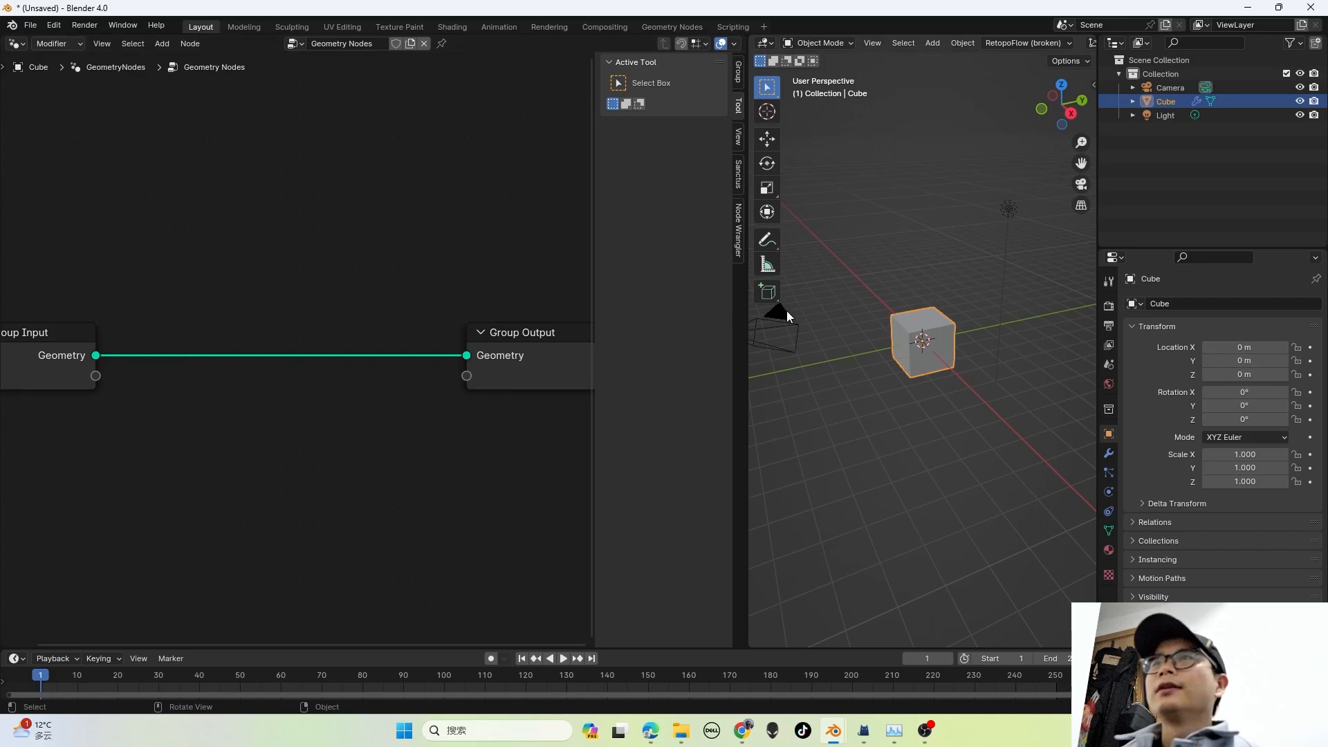
Step: Widen the node editor area by narrowing the neighbouring 3D viewport
left_click_drag(746, 339, 869, 342)
scroll(291, 339, "up", 2)
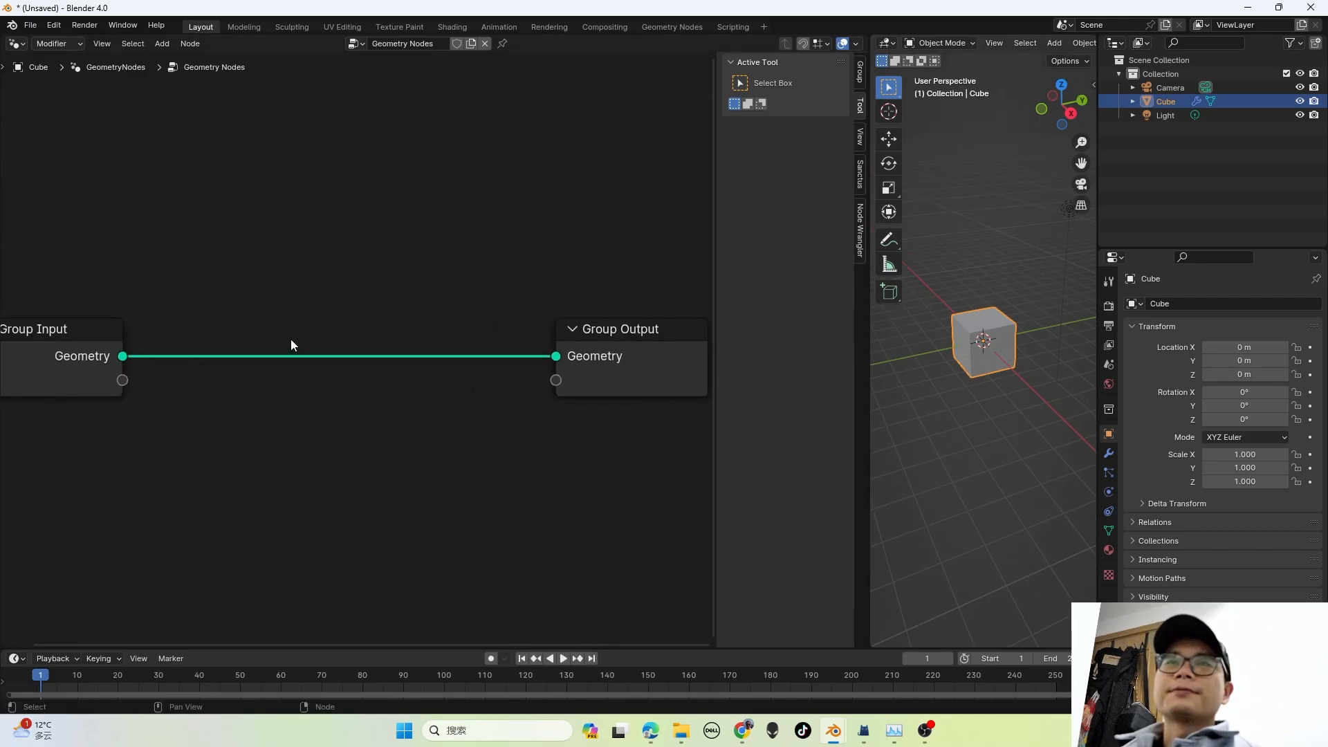
key("shift+a")
left_click(289, 318)
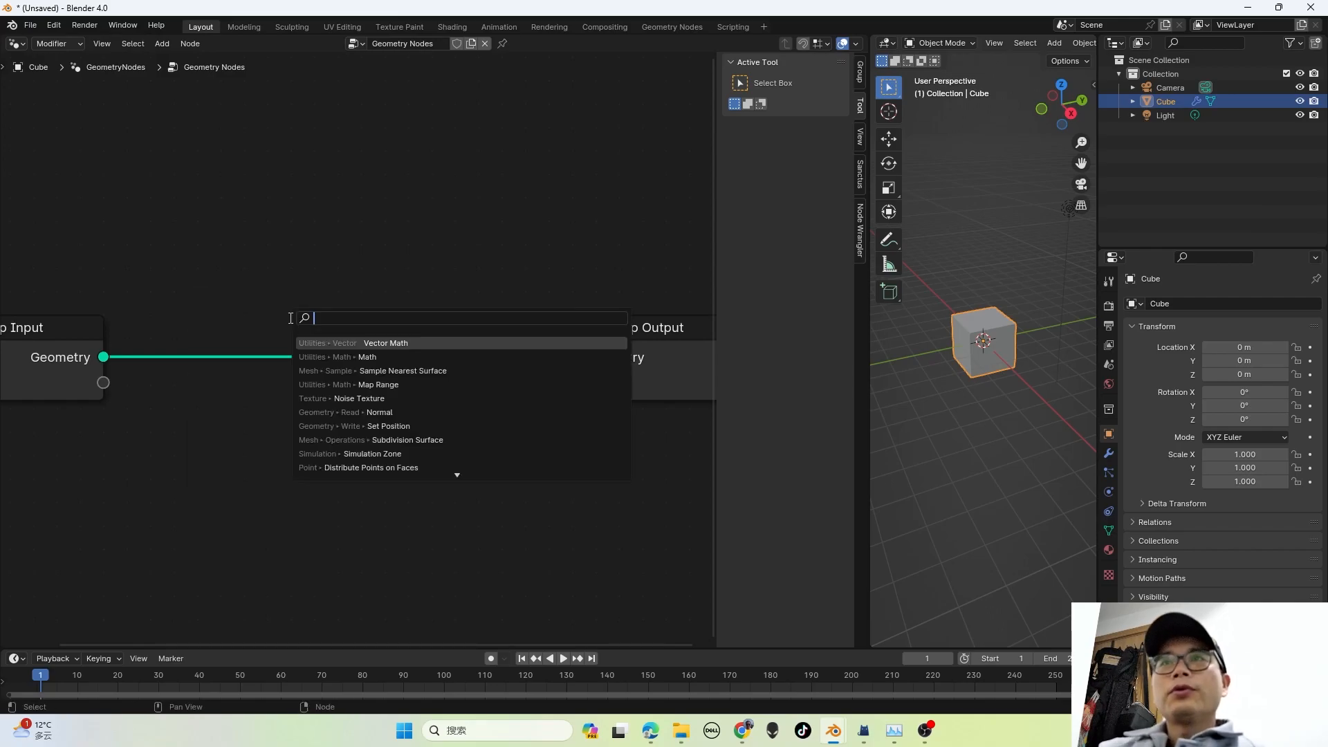
key("Escape")
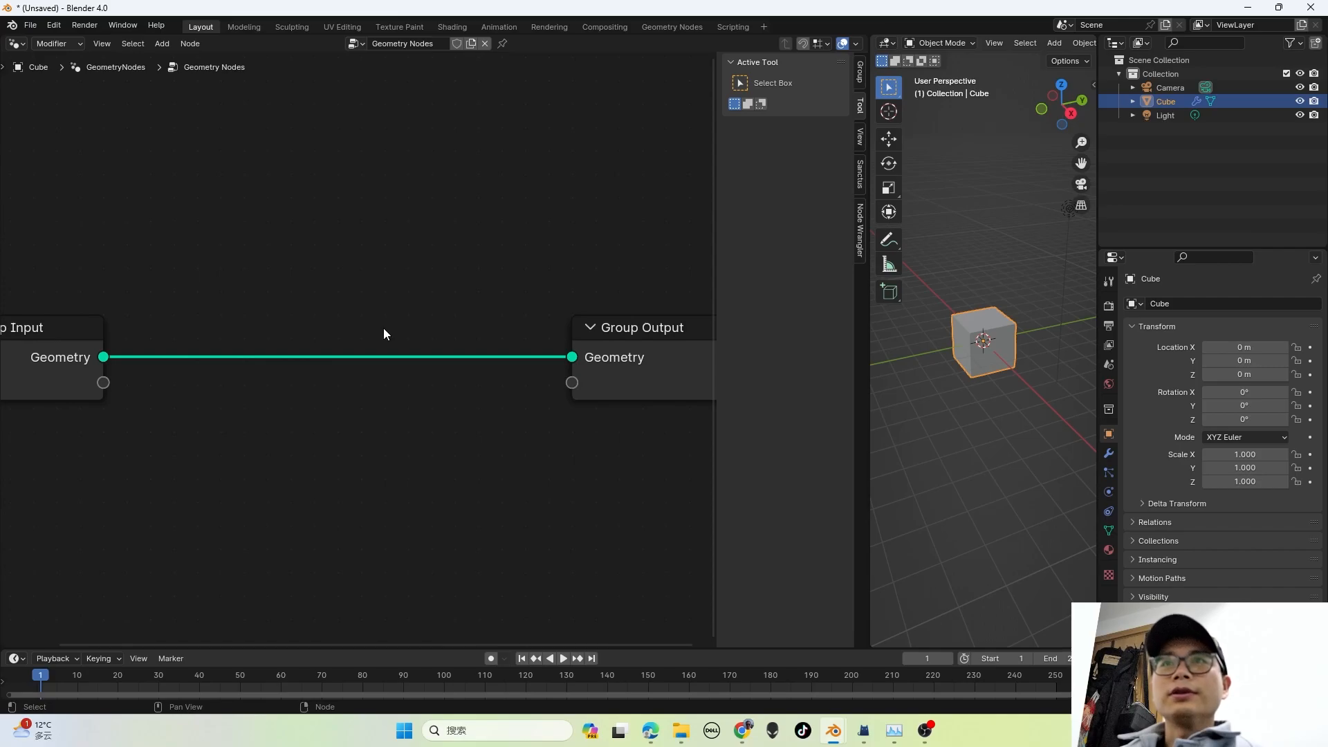
Step: Add a Points to Curves node on the link between Group Input and Group Output
key("shift+a")
type("POINT T")
left_click(462, 353)
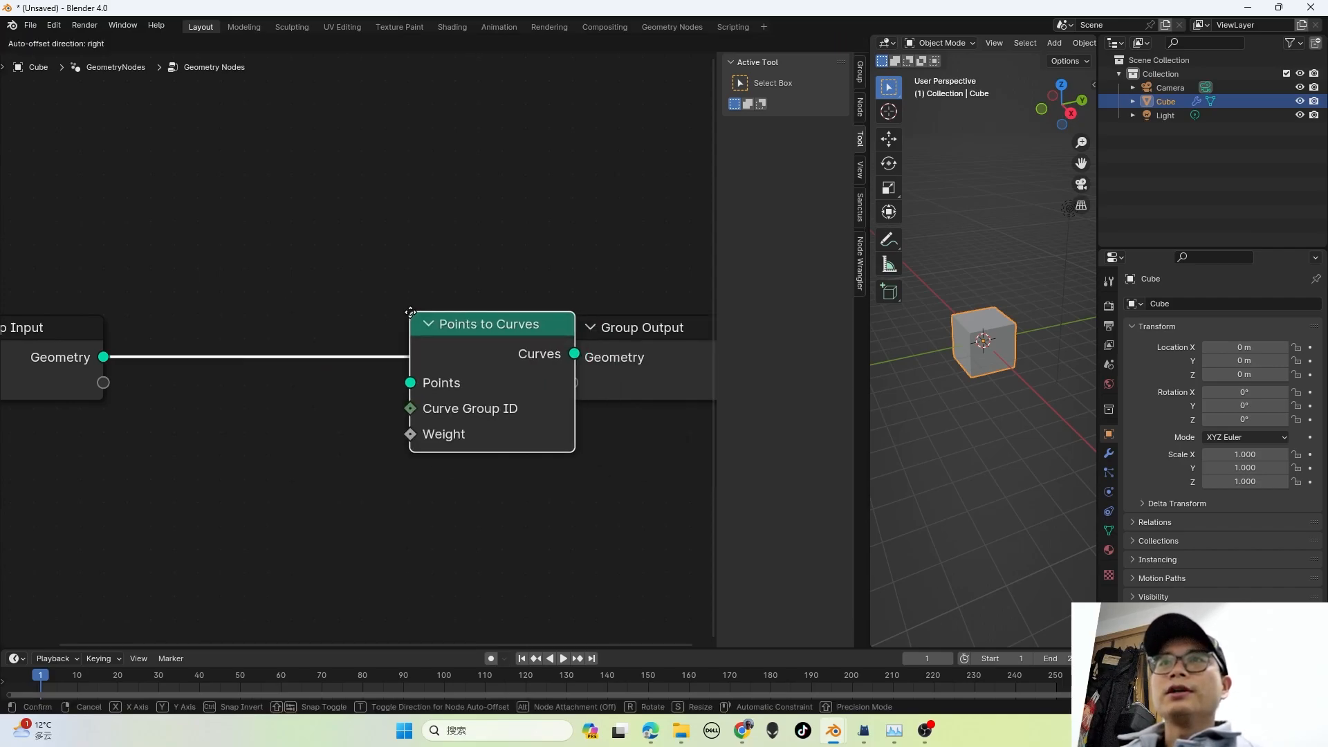
left_click(348, 296)
scroll(348, 290, "down", 1)
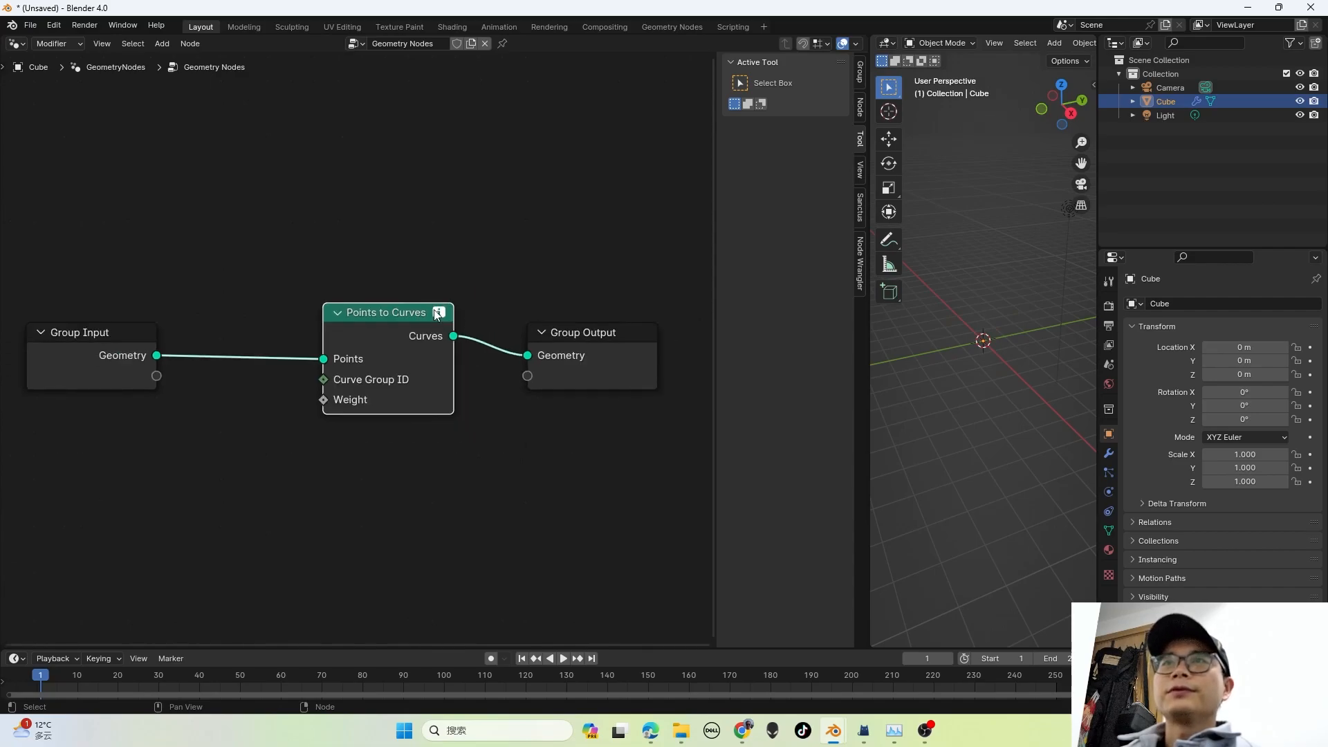
Step: Make room after Group Input and insert a Distribute Points on Faces node before Points to Curves
middle_click_drag(113, 358, 182, 360)
left_click_drag(165, 345, 35, 342)
key("shift+a")
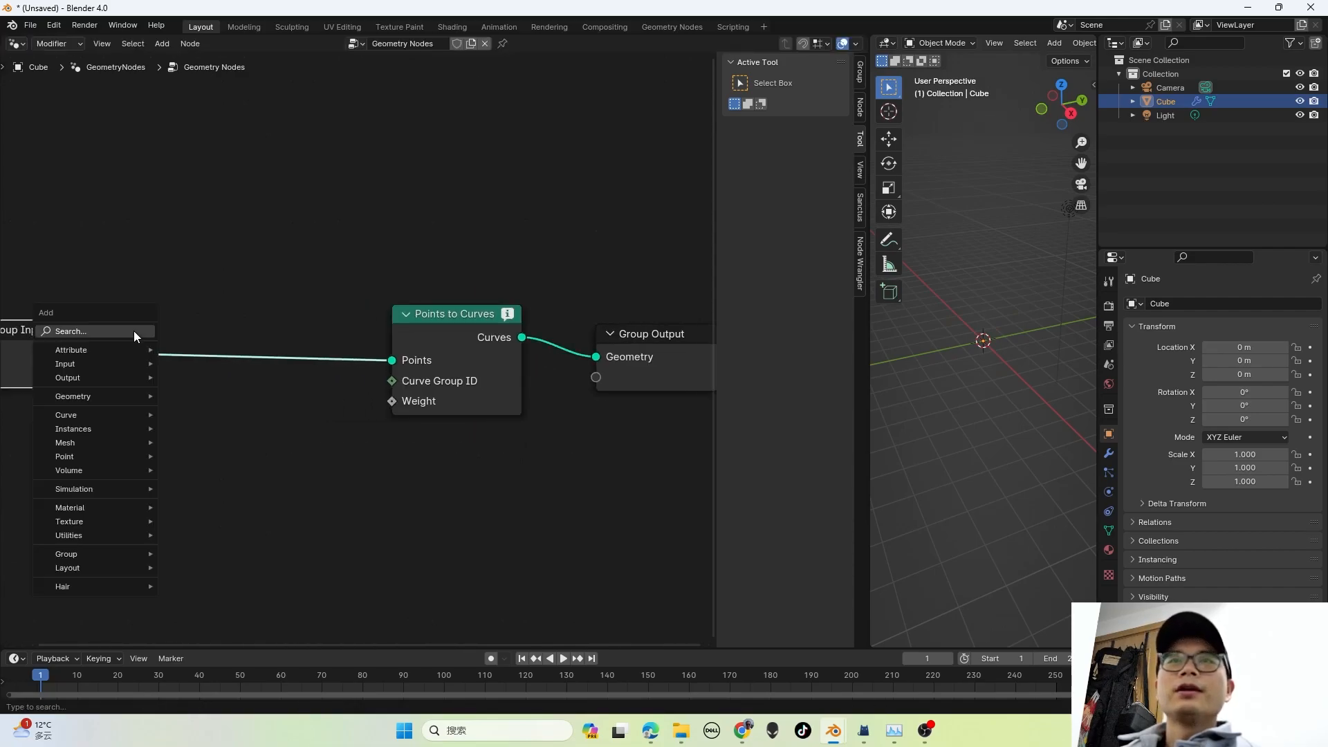
left_click(134, 331)
type("DIST")
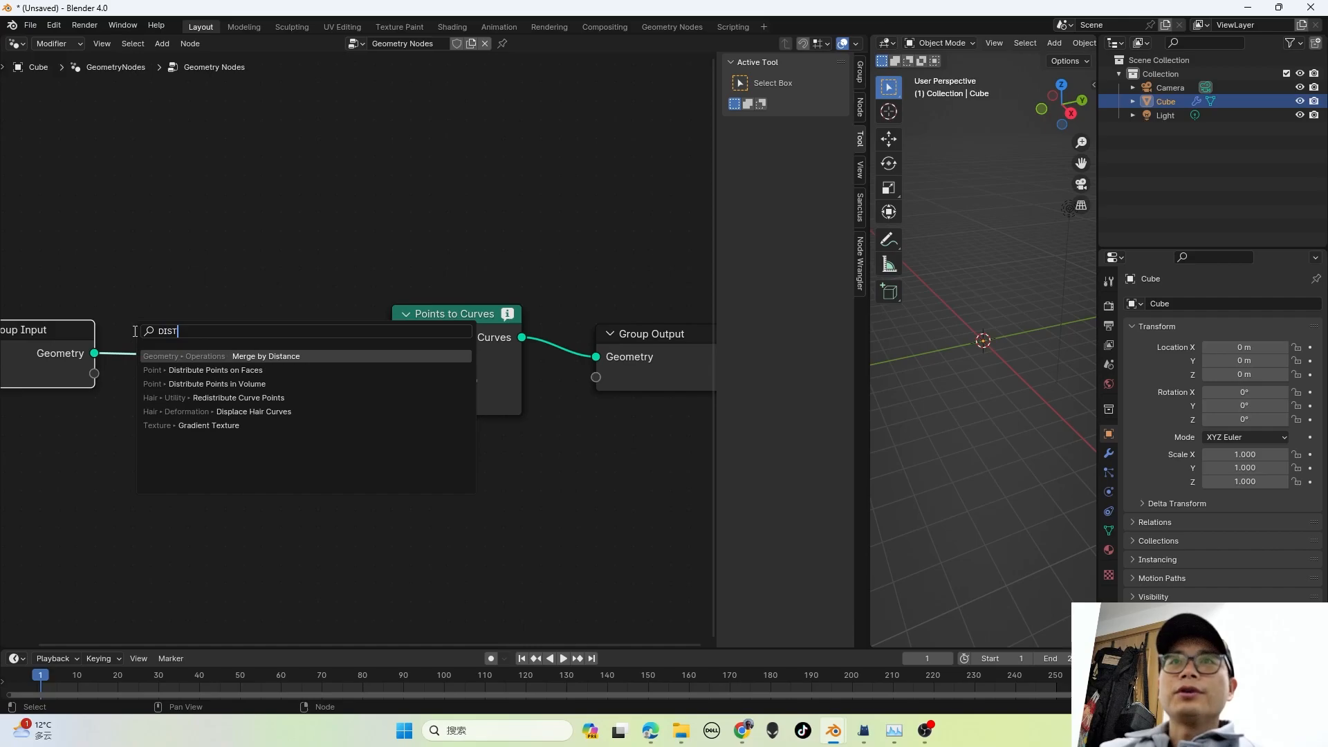
key("Down")
key("Return")
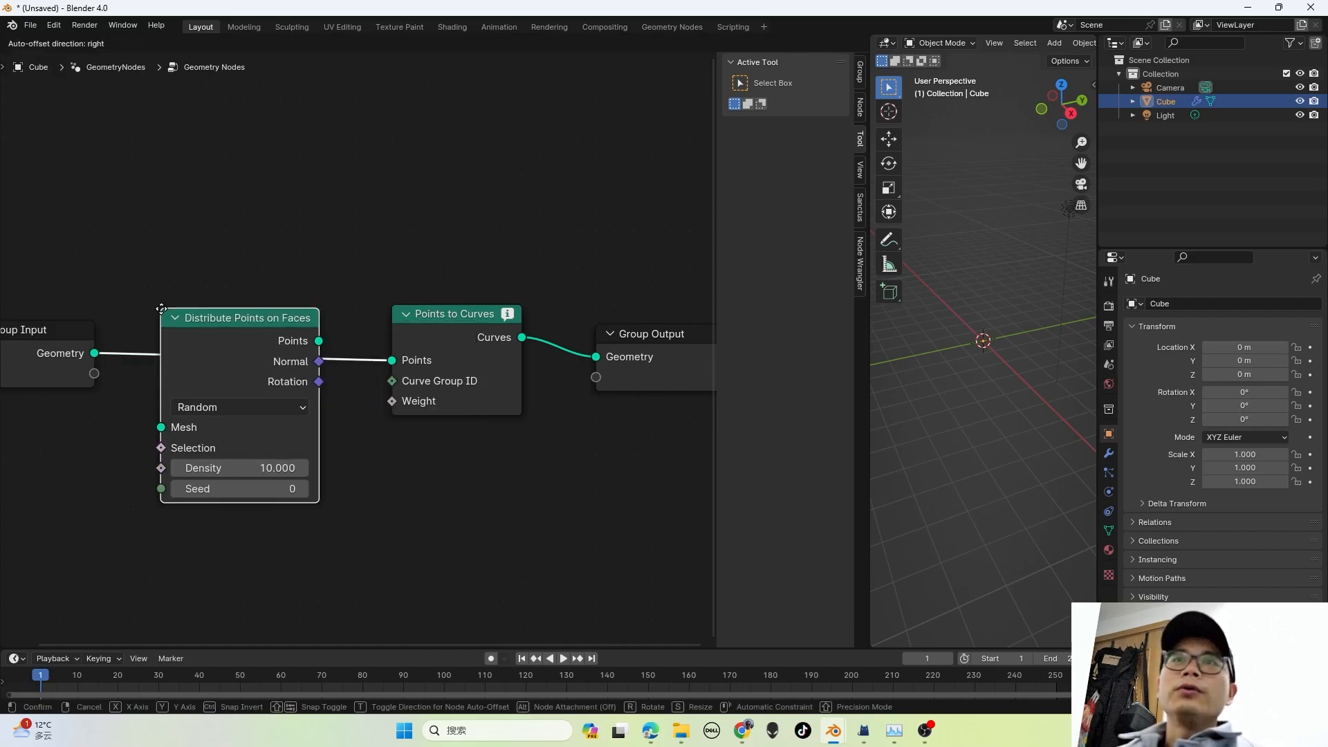
left_click(157, 300)
Step: Examine the curves generated on the cube and the Curve Group ID input of the Points to Curves node
scroll(167, 340, "down", 1)
scroll(297, 355, "up", 1)
scroll(989, 346, "up", 4)
middle_click_drag(989, 345, 961, 375)
scroll(1000, 345, "up", 2)
scroll(1000, 346, "down", 1)
left_click(435, 340)
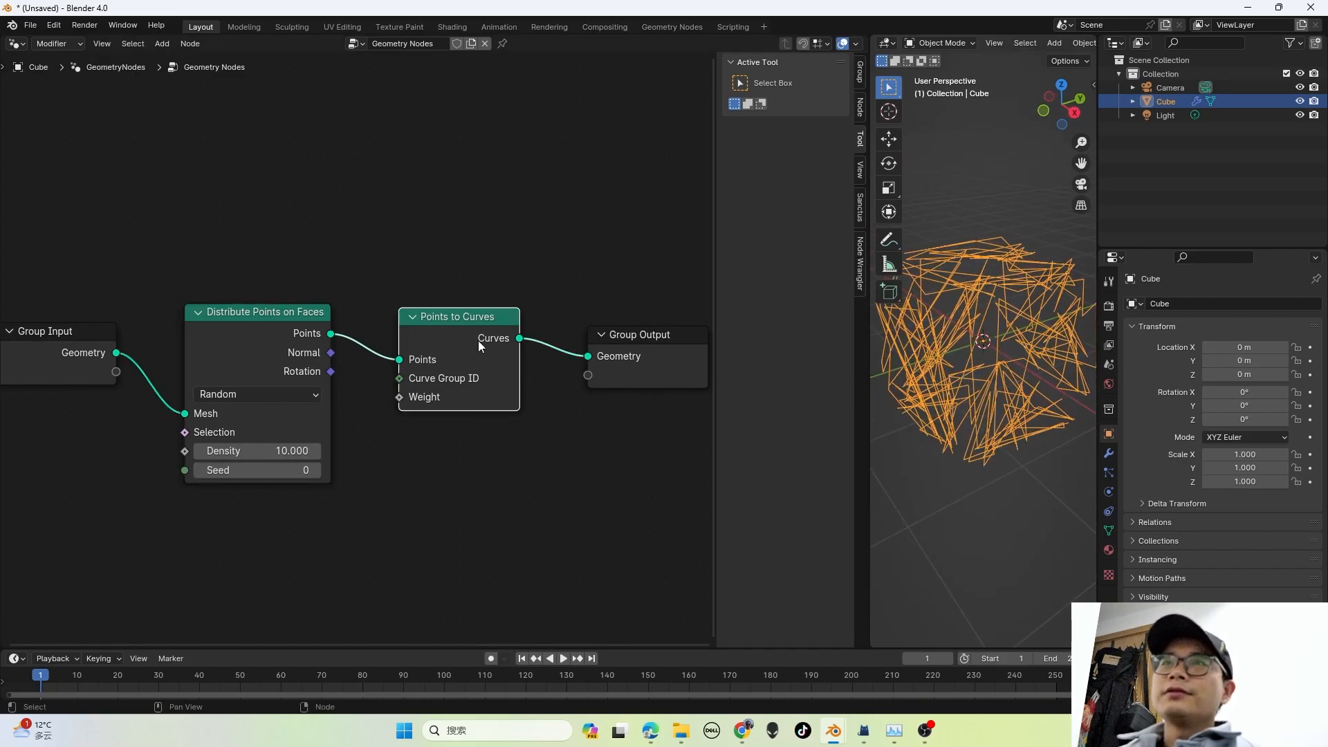
middle_click_drag(478, 340, 469, 342)
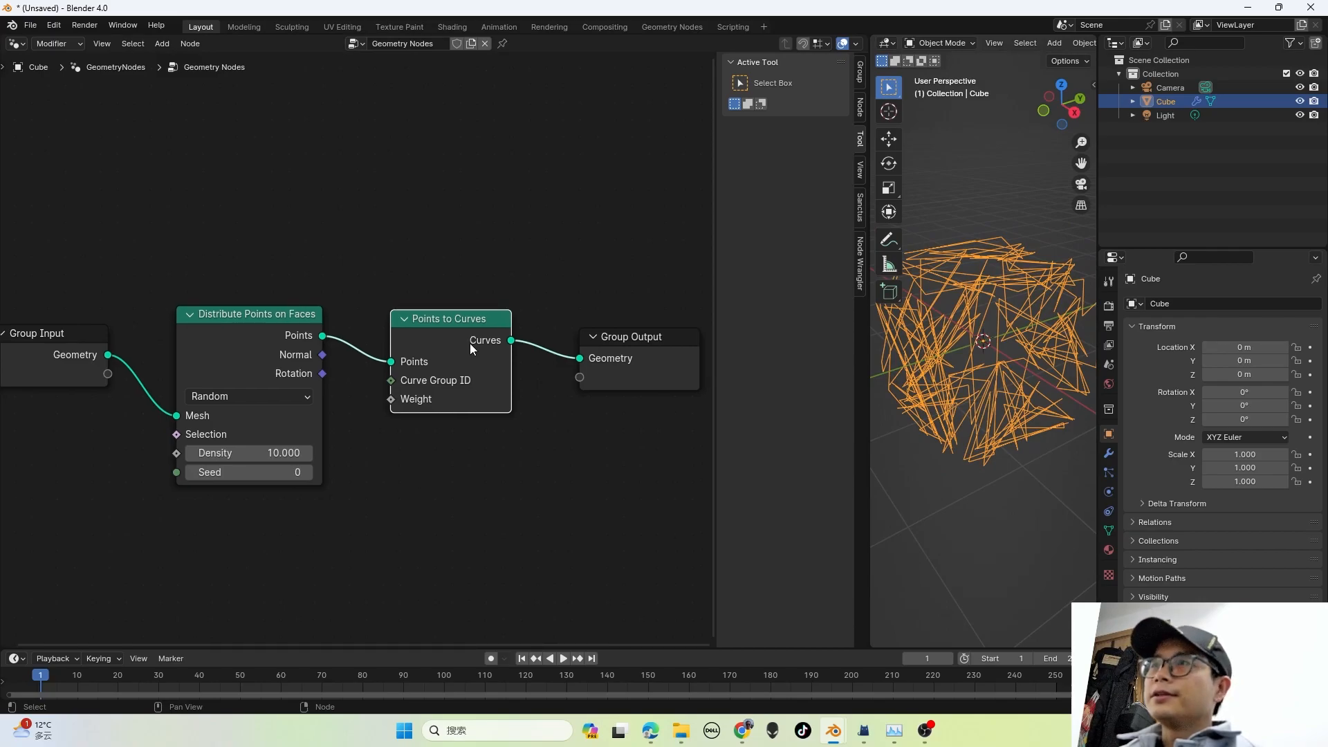
middle_click_drag(993, 373, 948, 363)
scroll(463, 364, "up", 2)
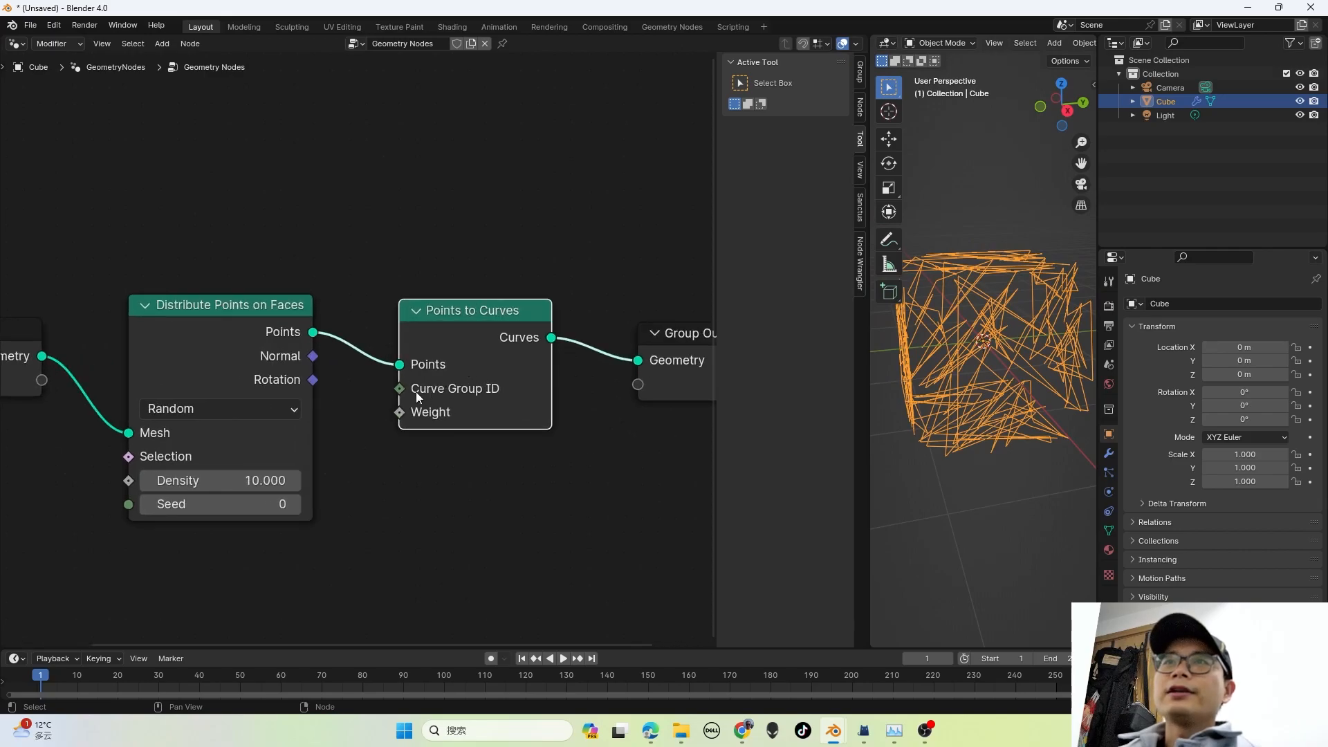
left_click_drag(405, 390, 362, 445)
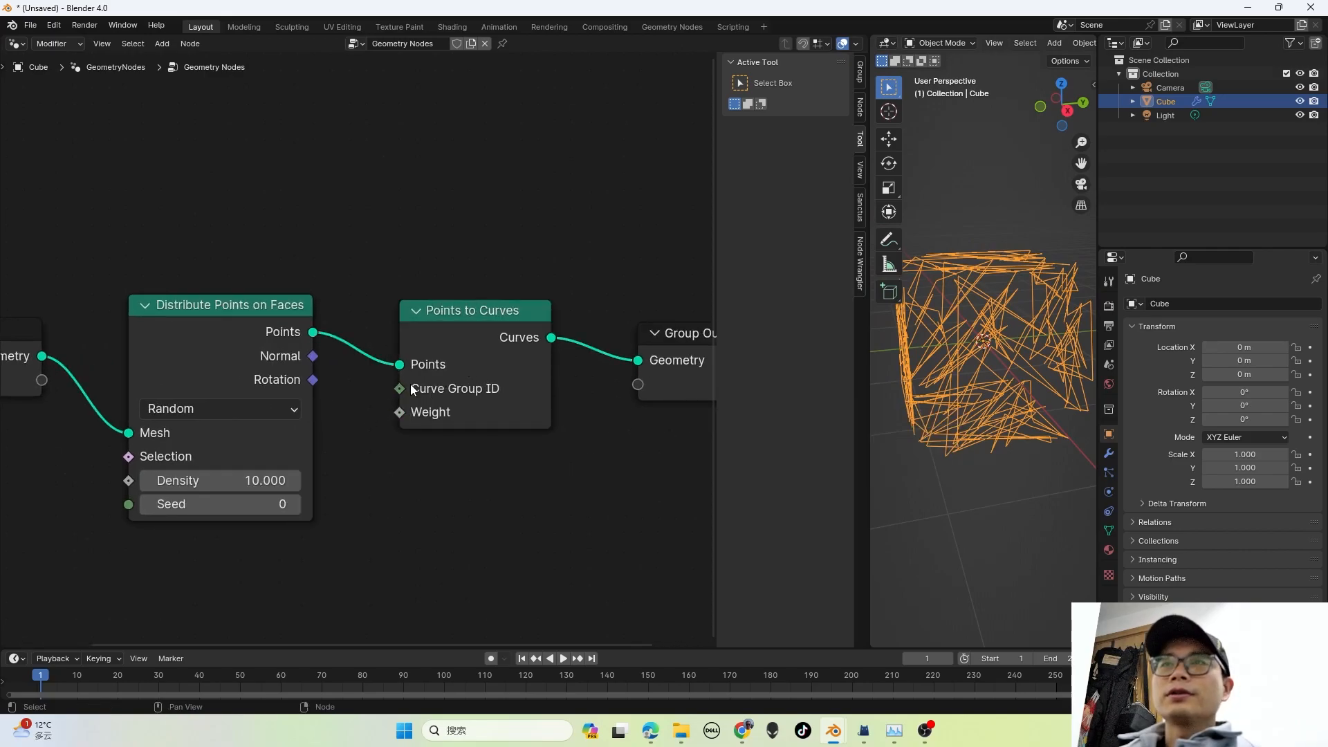
scroll(391, 399, "down", 2)
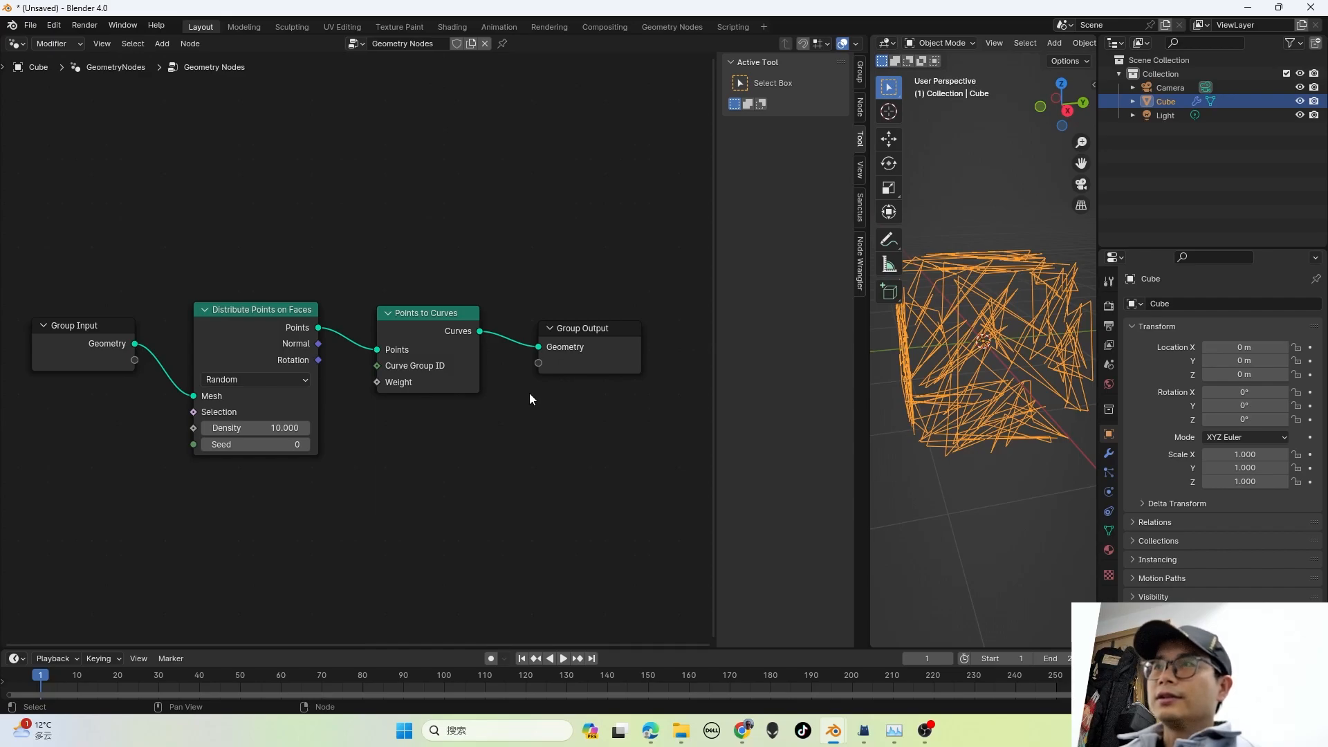
scroll(449, 366, "up", 2)
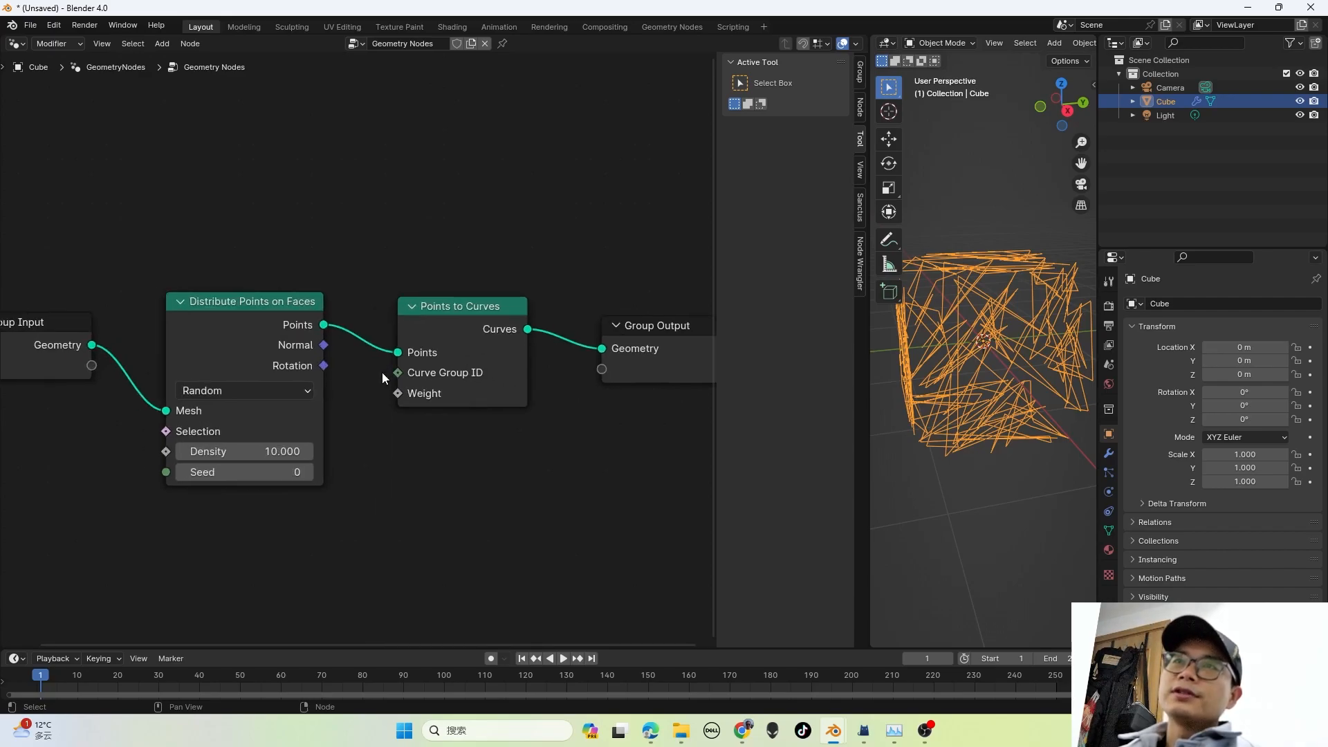
Step: Space the nodes apart to leave a wide gap between Distribute Points on Faces and Points to Curves
scroll(383, 395, "down", 2)
left_click_drag(132, 305, 97, 360)
scroll(356, 401, "down", 3)
left_click_drag(487, 375, 591, 334)
Step: Add a Simulation Zone and link it between the Distribute Points on Faces output and the Points to Curves input
key("shift+a")
left_click(347, 295)
type("SIMU")
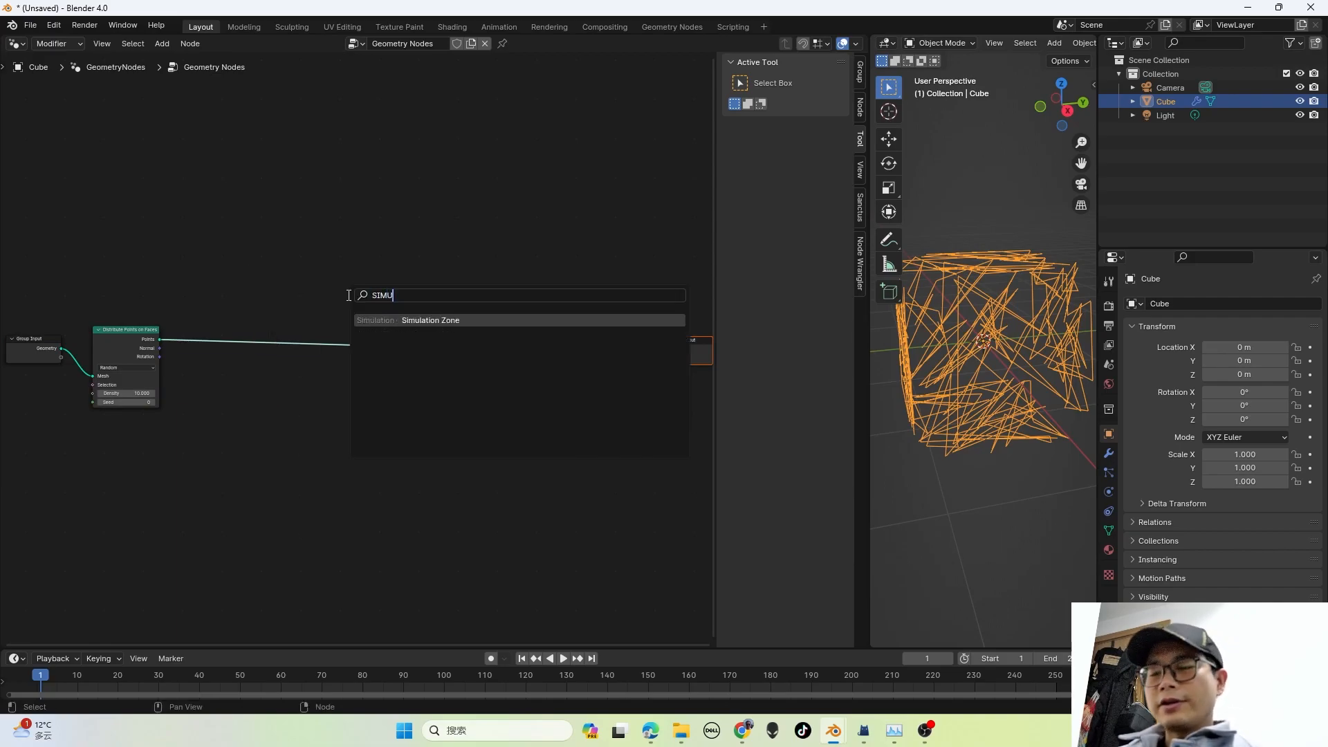
left_click(409, 320)
left_click(415, 322)
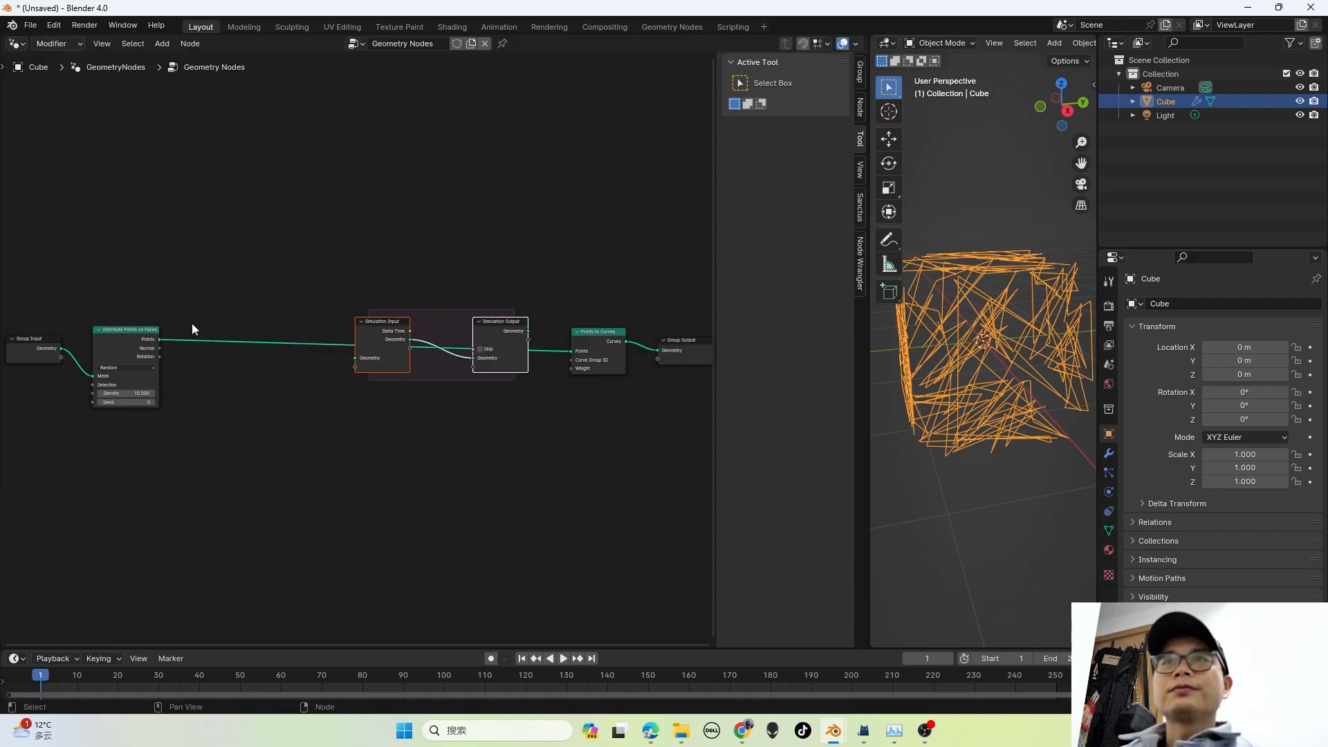
left_click_drag(159, 339, 355, 358)
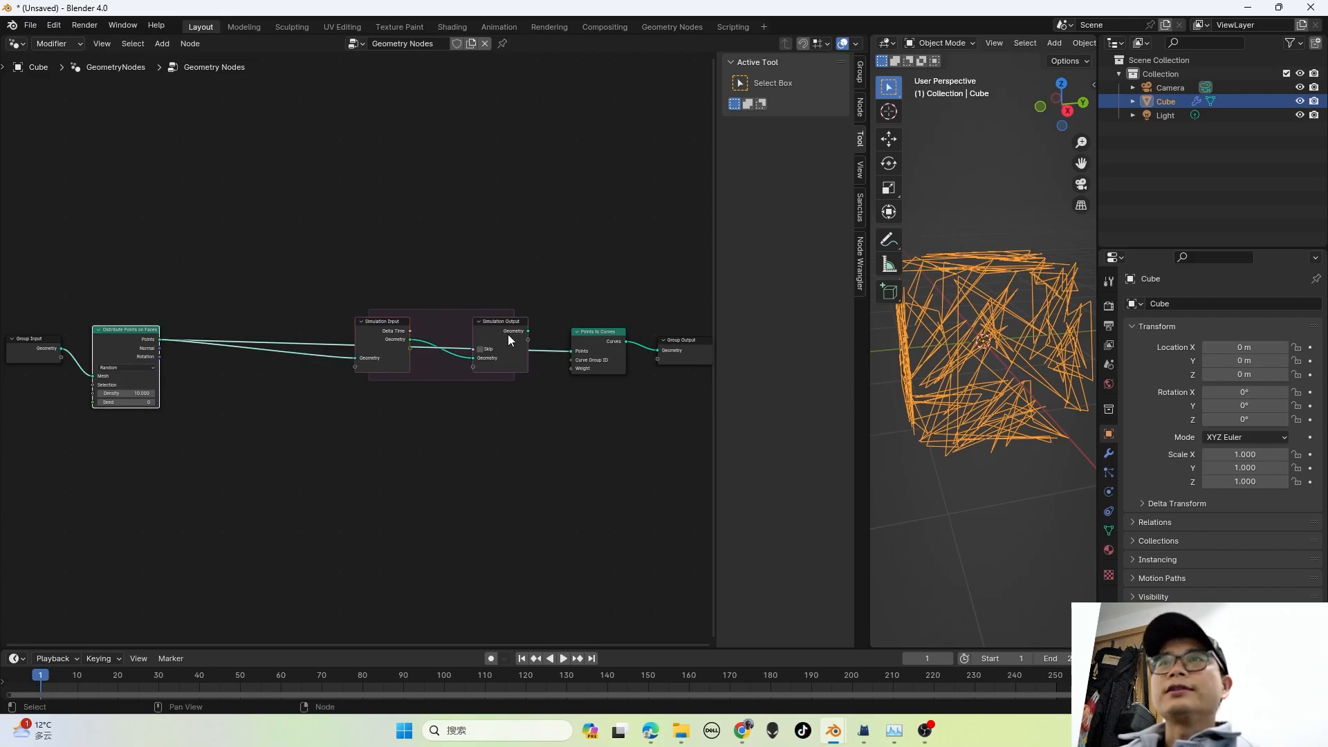
left_click_drag(528, 332, 567, 351)
Step: Preview the Group Input geometry with a Viewer node and place the Viewer above the node chain
left_click(42, 348)
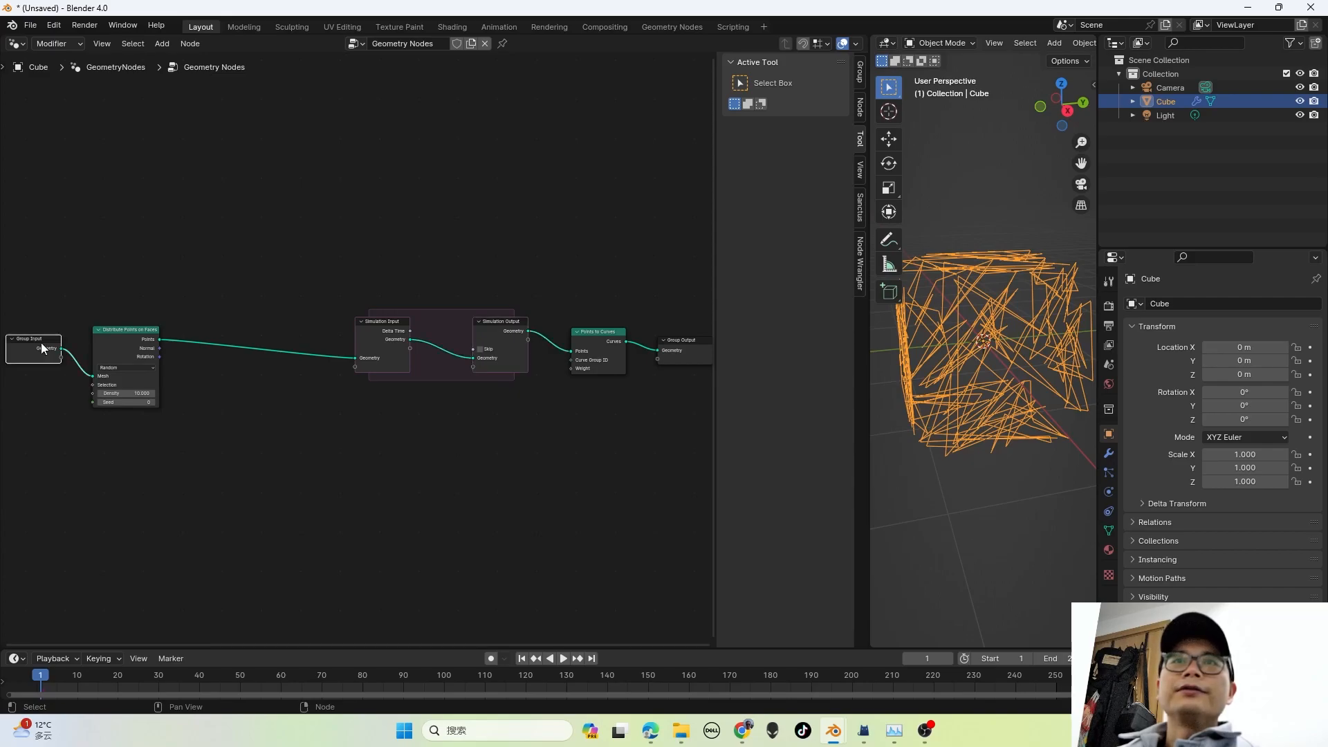
left_click(40, 343, "ctrl+shift")
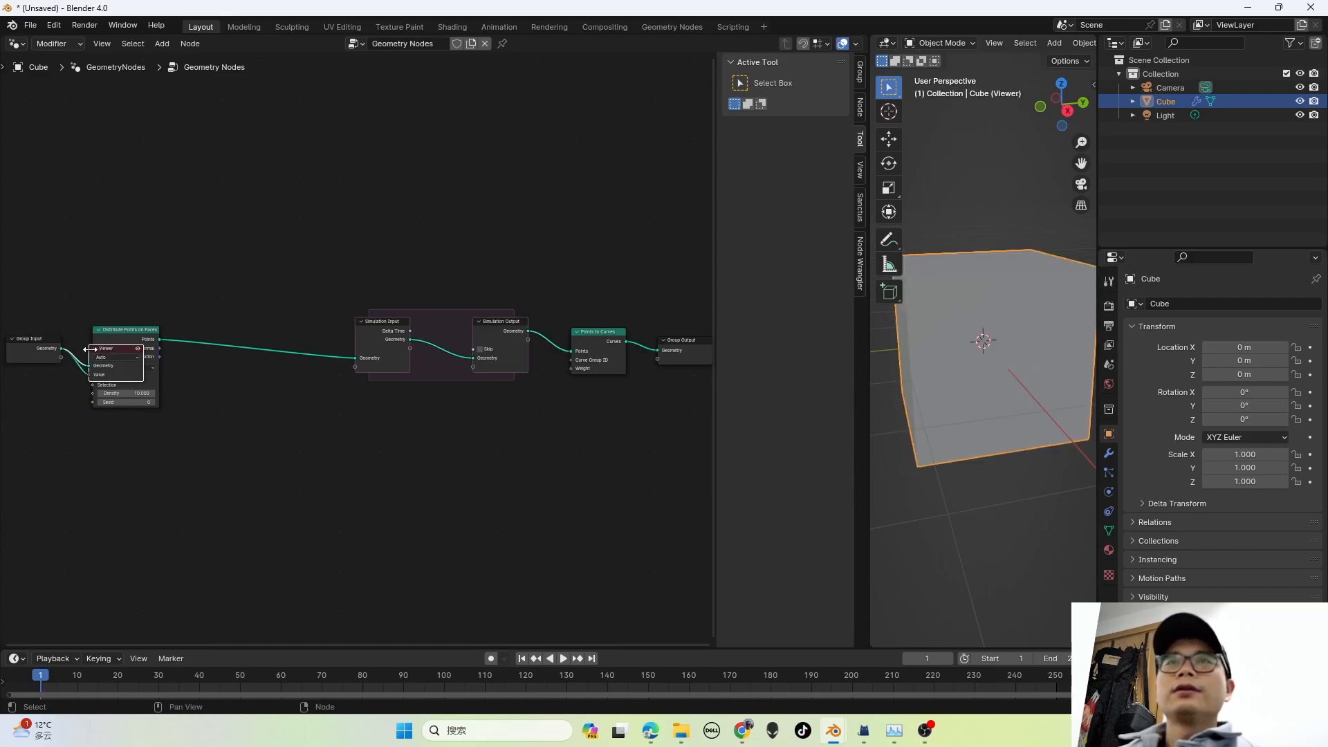
left_click_drag(112, 351, 213, 245)
Step: Make room beside Group Input and insert a Subdivision Surface node before Distribute Points on Faces
scroll(995, 404, "down", 3)
middle_click_drag(121, 394, 367, 413)
scroll(368, 414, "up", 1)
left_click_drag(301, 364, 158, 363)
key("Escape")
left_click_drag(243, 374, 90, 372)
key("shift+a")
type("s")
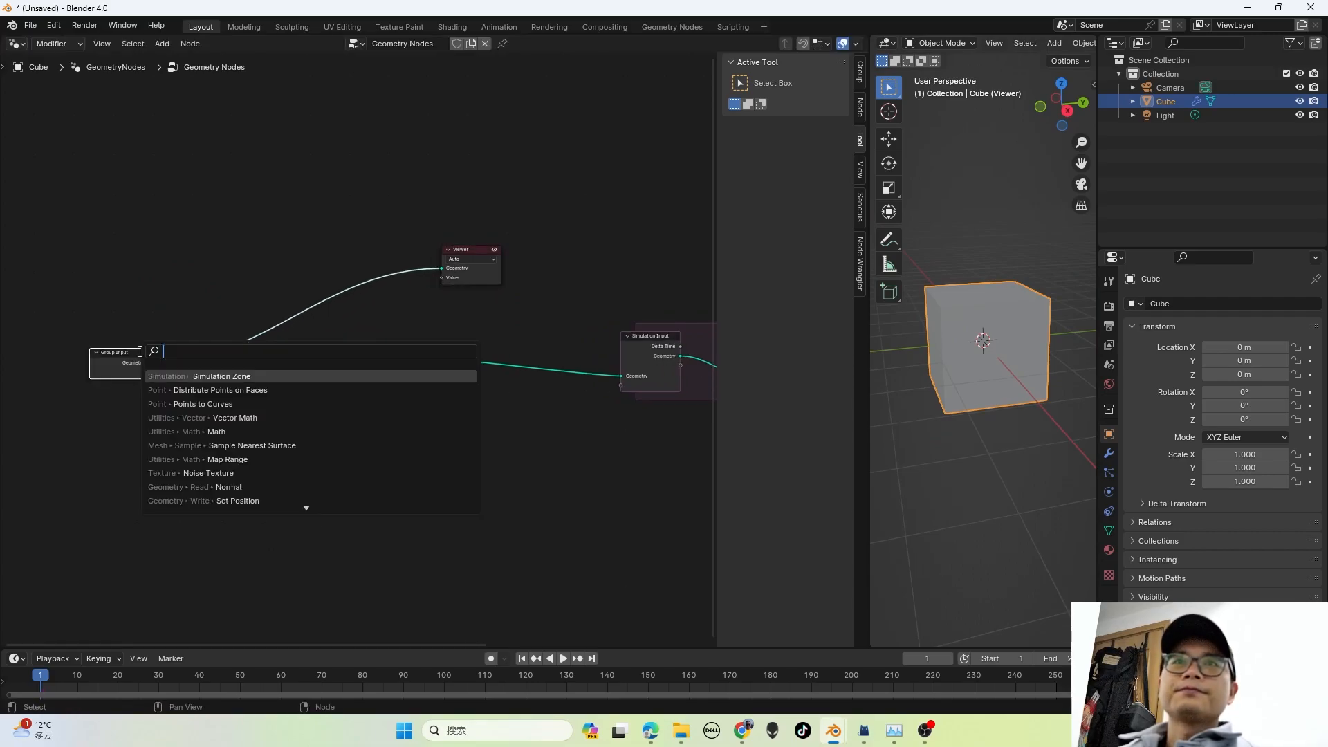
type("UB")
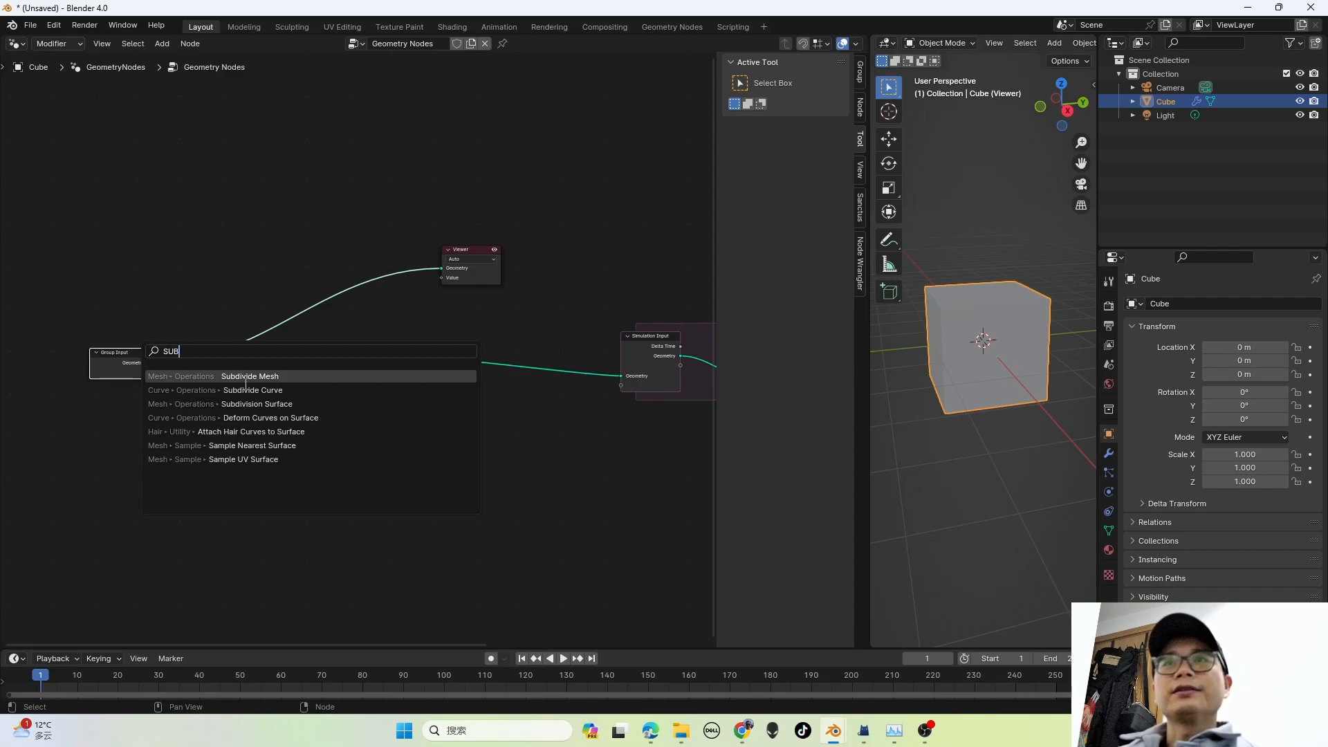
left_click(255, 403)
left_click(211, 351)
scroll(305, 375, "up", 1)
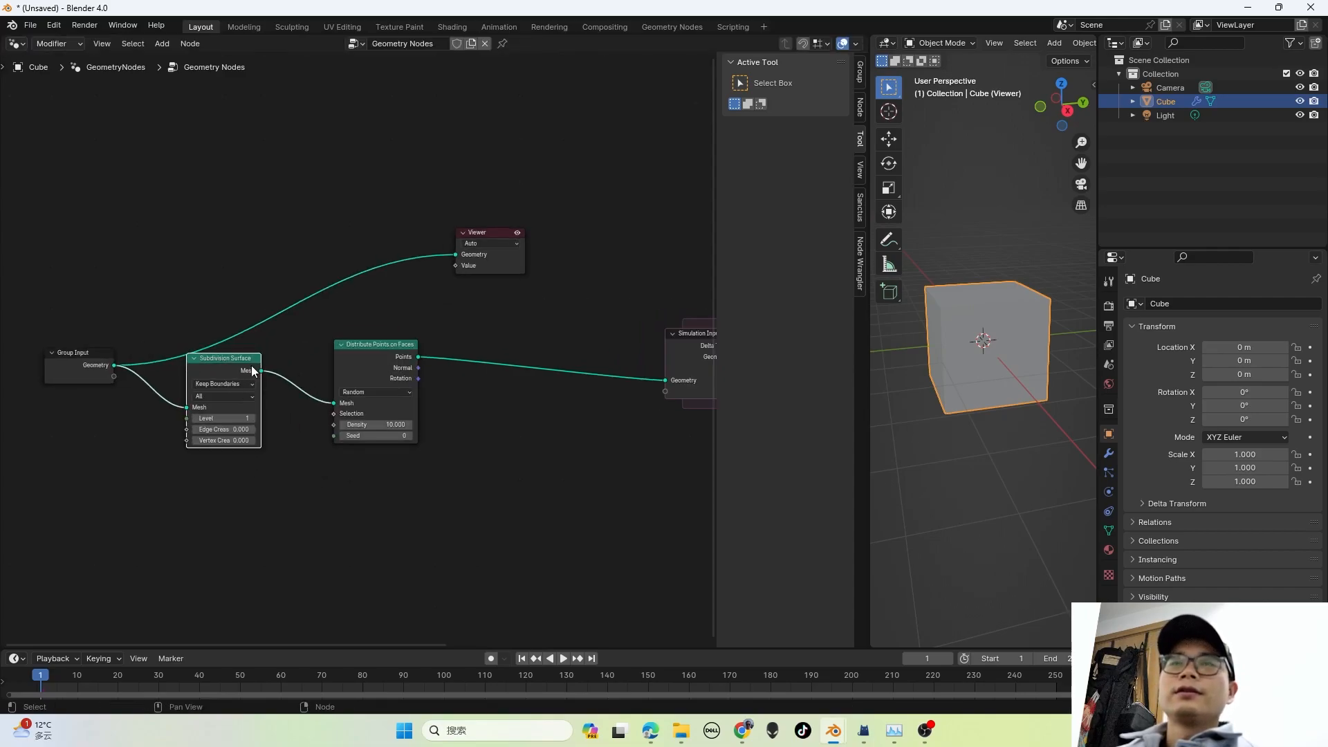
Step: Set the Subdivision Surface level to 2 and preview its mesh through the Viewer node
left_click(226, 417)
type("2")
left_click(365, 475)
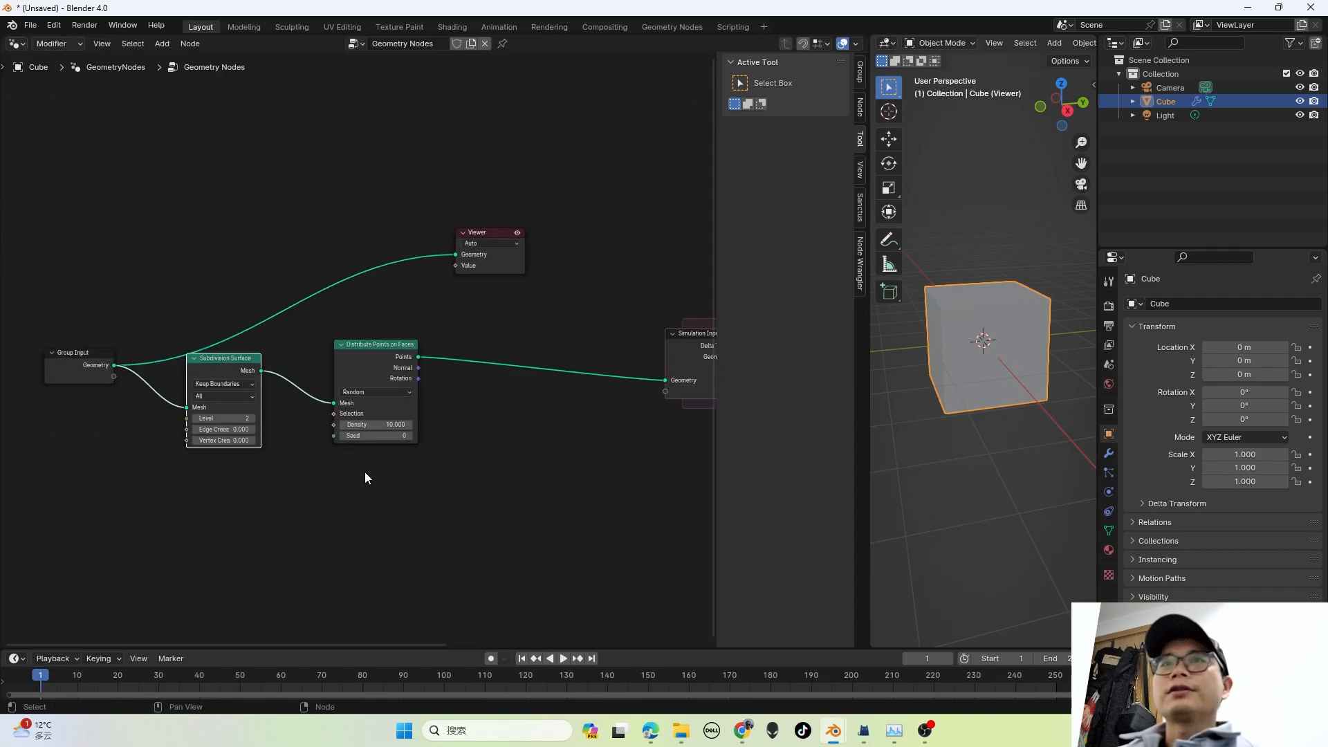
left_click(244, 374, "ctrl+shift")
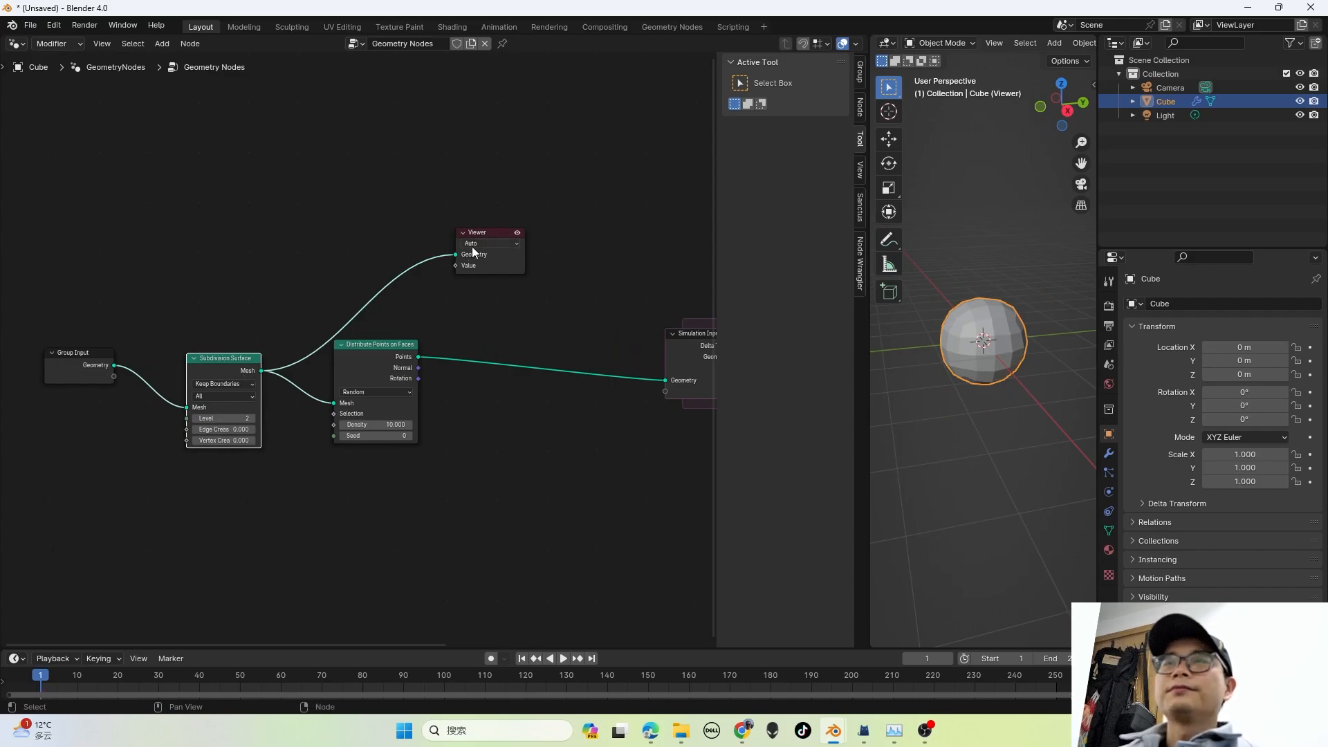
left_click_drag(498, 260, 429, 256)
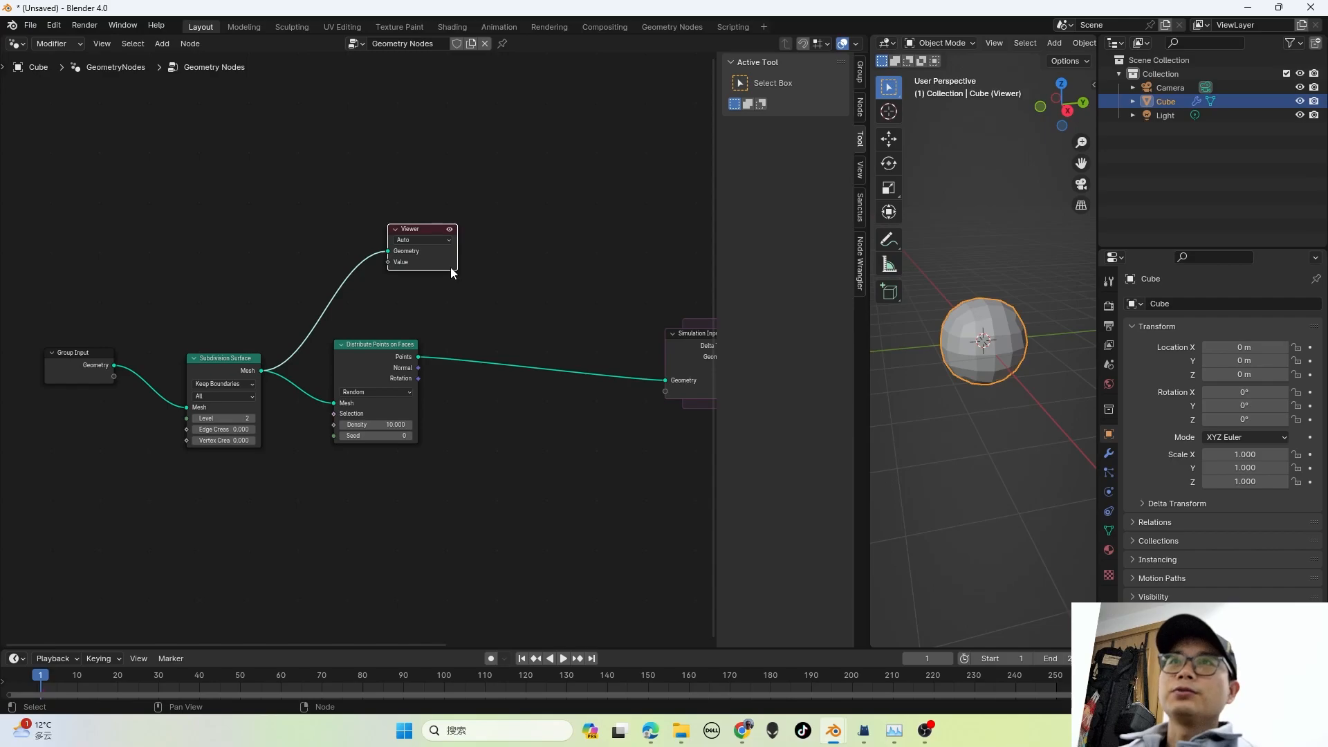
Step: Preview the points output of Distribute Points on Faces through the Viewer node
scroll(231, 339, "up", 2)
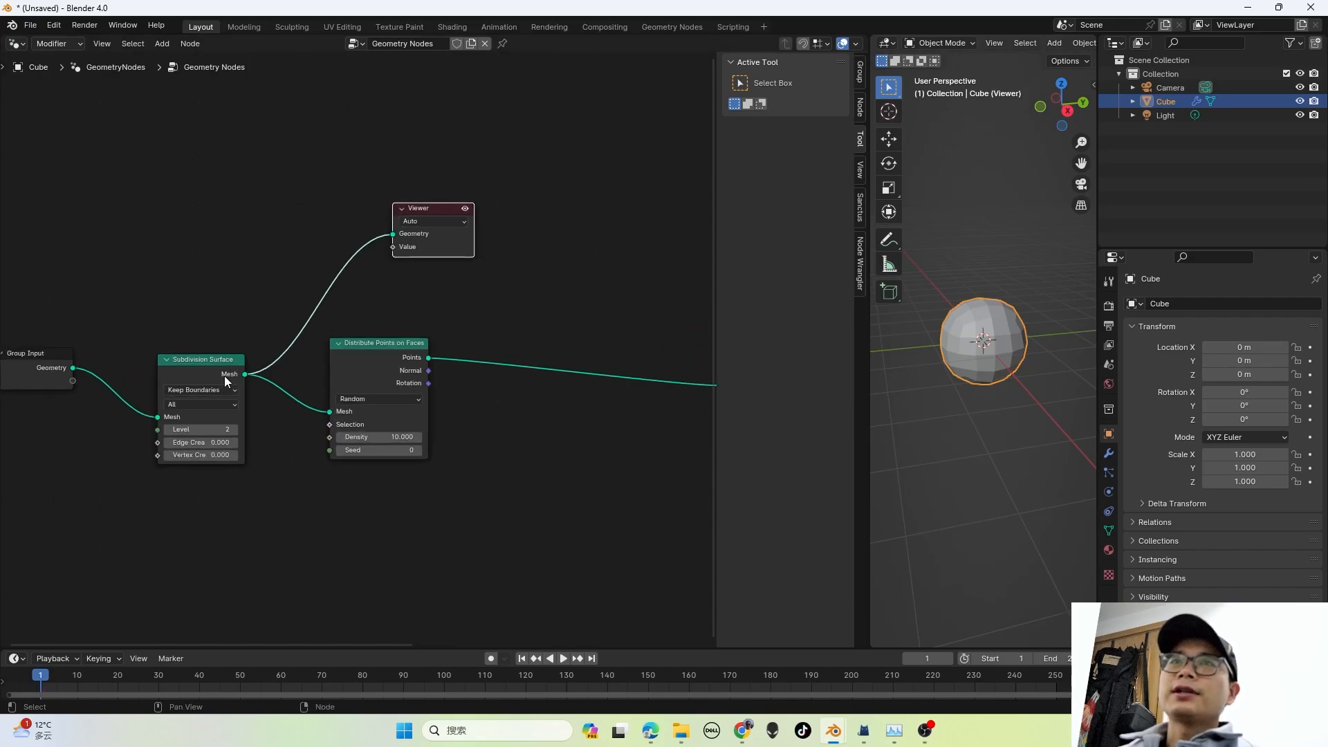
scroll(260, 367, "up", 1)
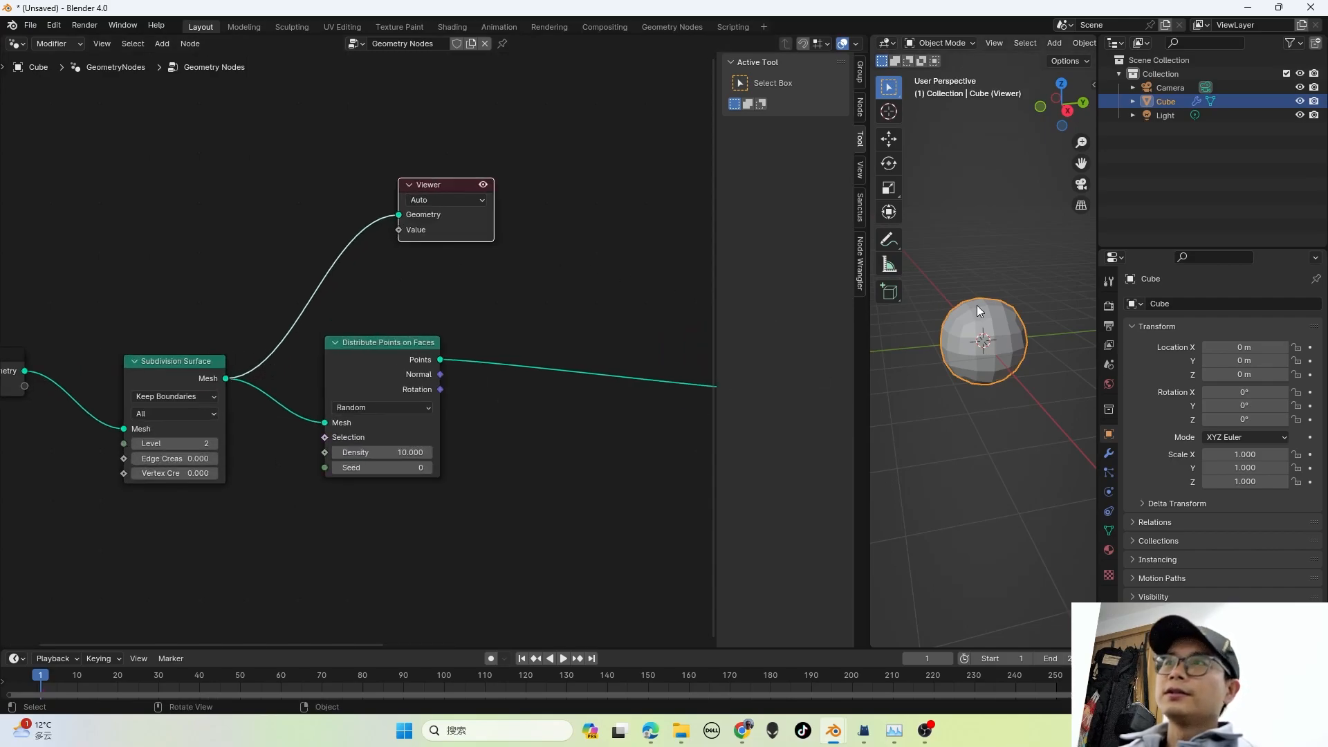
left_click(173, 366)
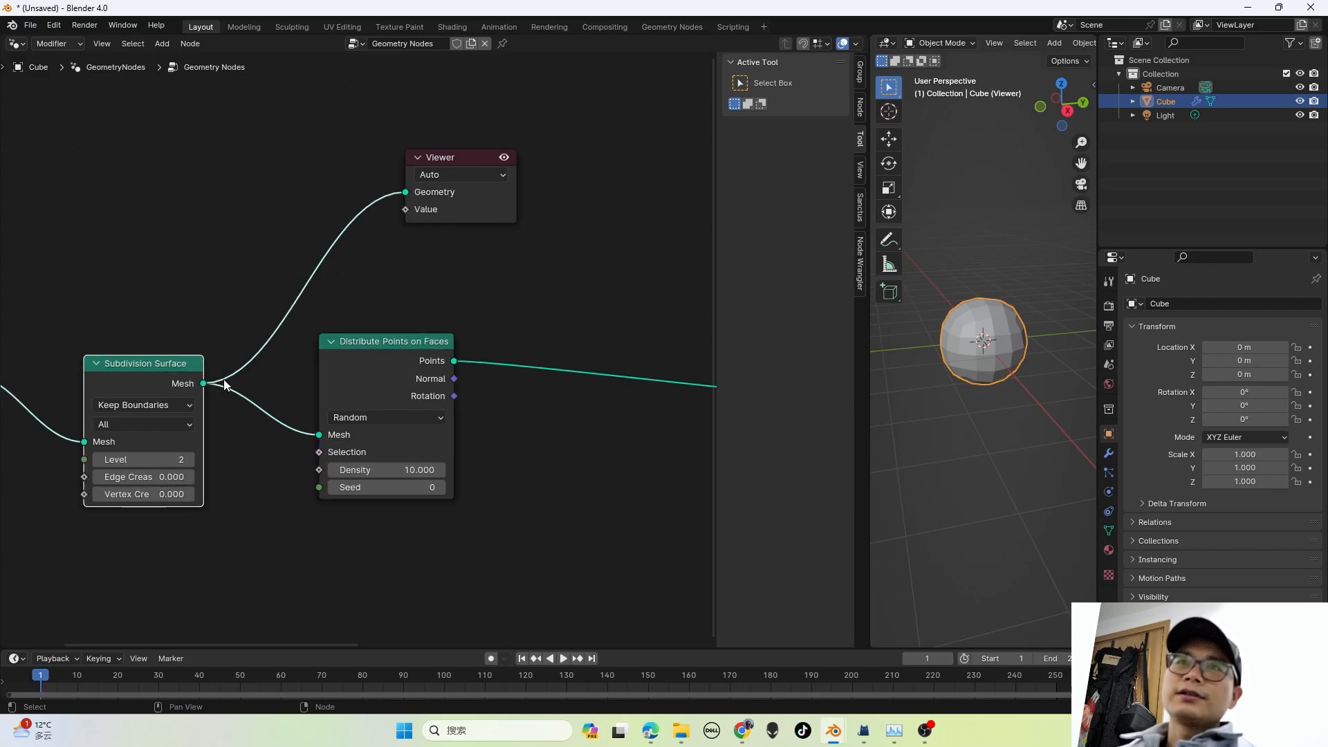
scroll(249, 340, "up", 1)
middle_click_drag(249, 340, 281, 330)
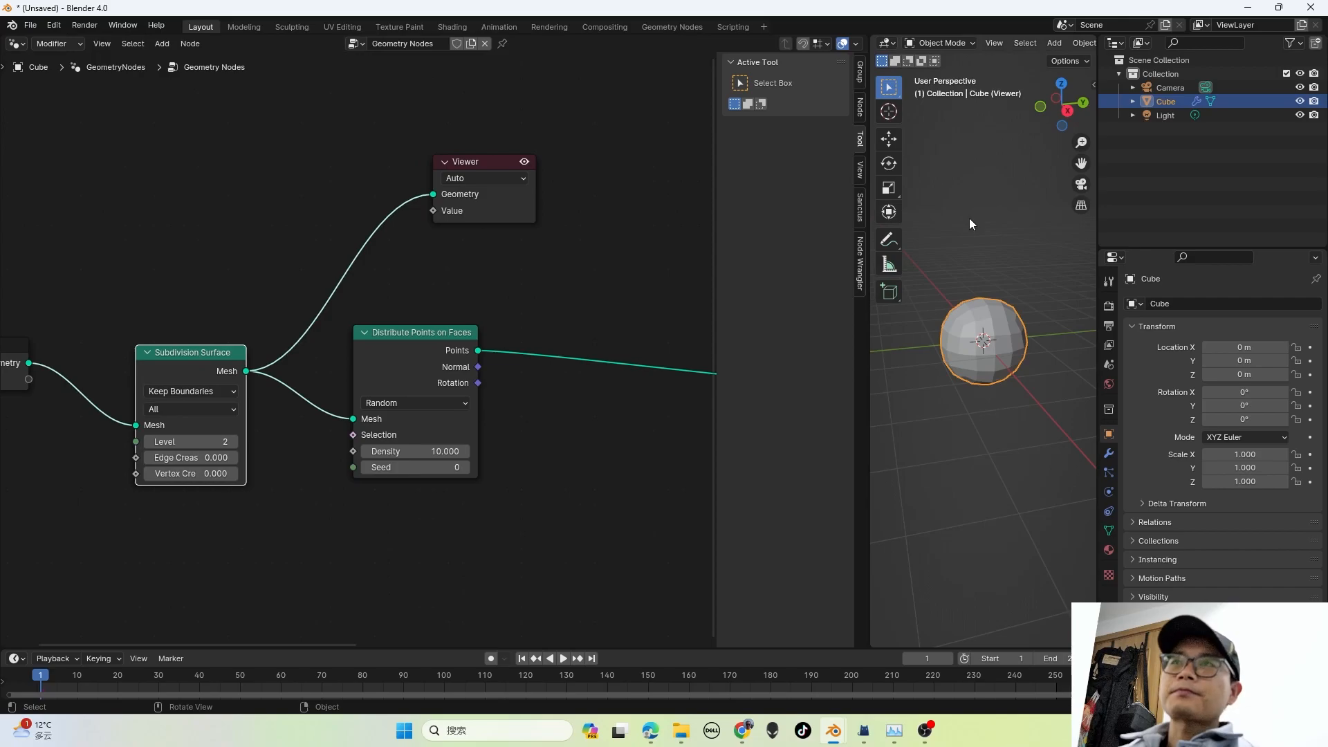
left_click(439, 349, "ctrl+shift")
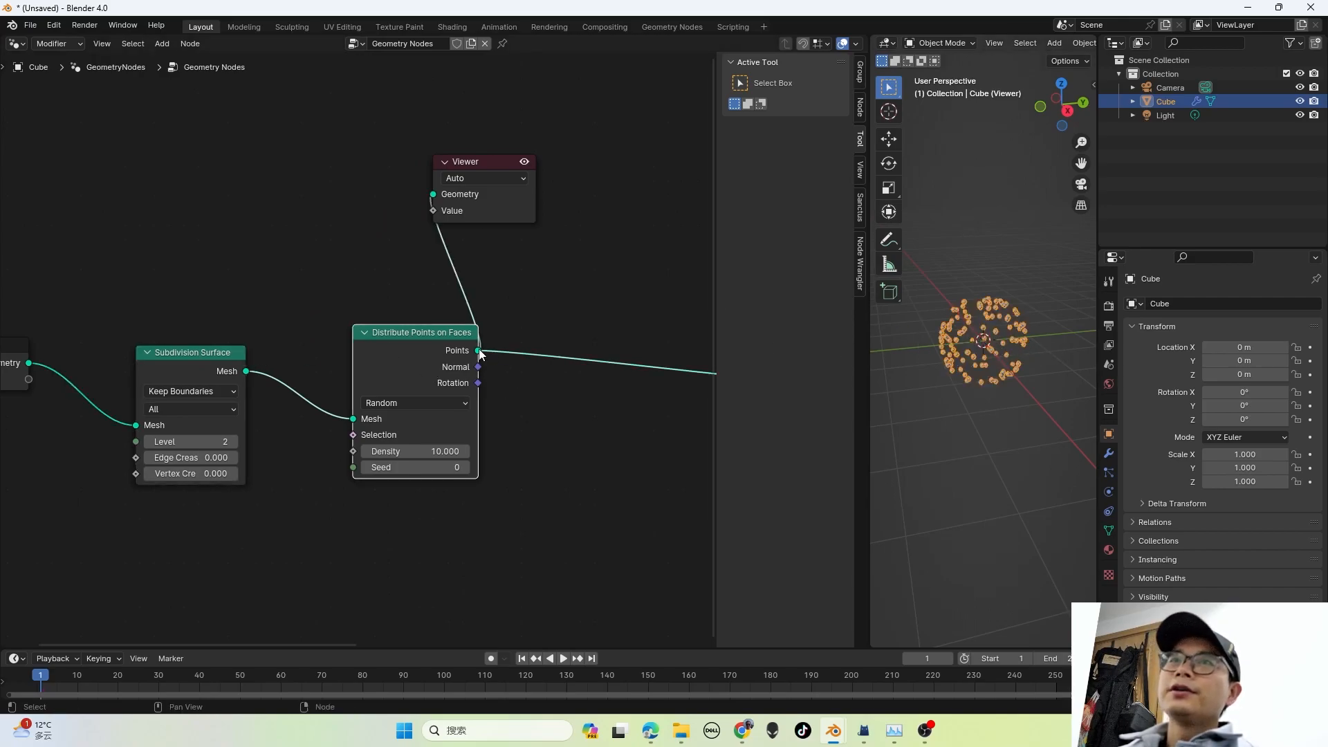
scroll(440, 361, "down", 1)
Step: Disconnect the geometry link from the Viewer node
left_click(218, 353)
middle_click_drag(451, 214, 287, 241)
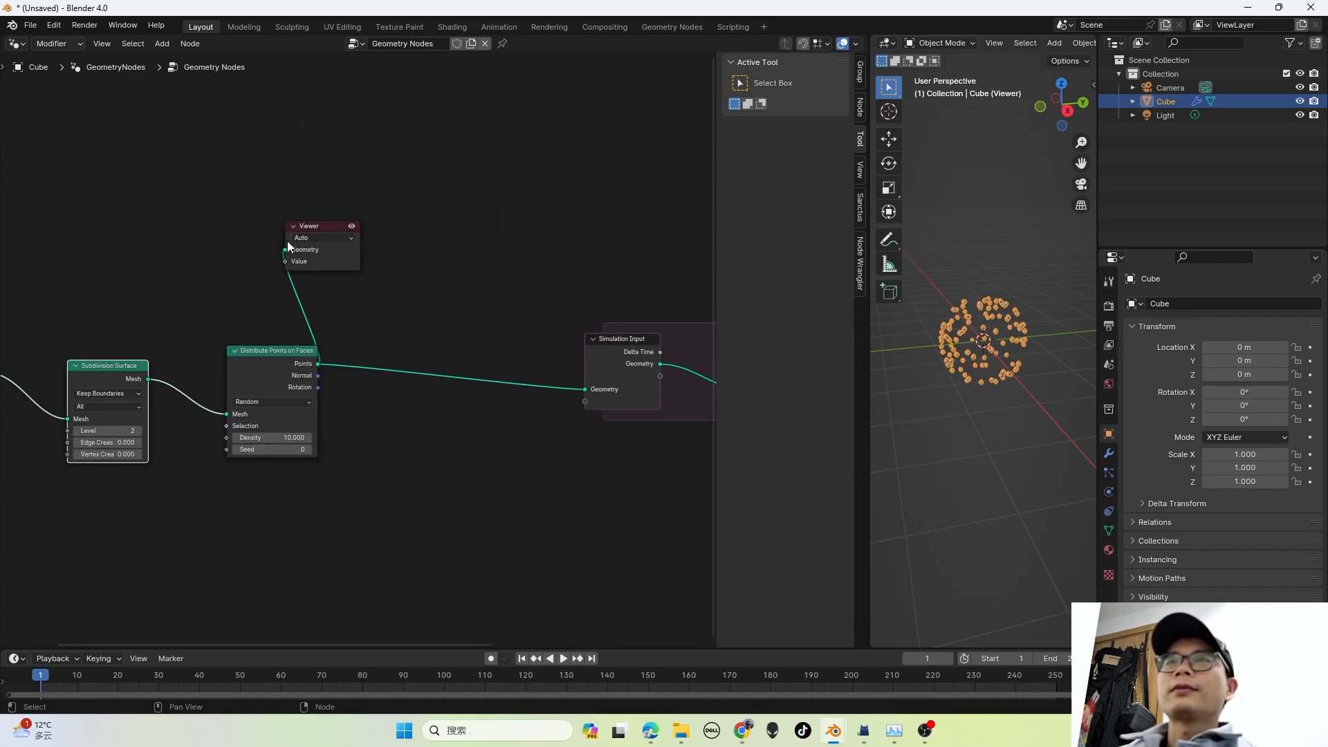
left_click(350, 253)
left_click_drag(279, 241, 456, 227)
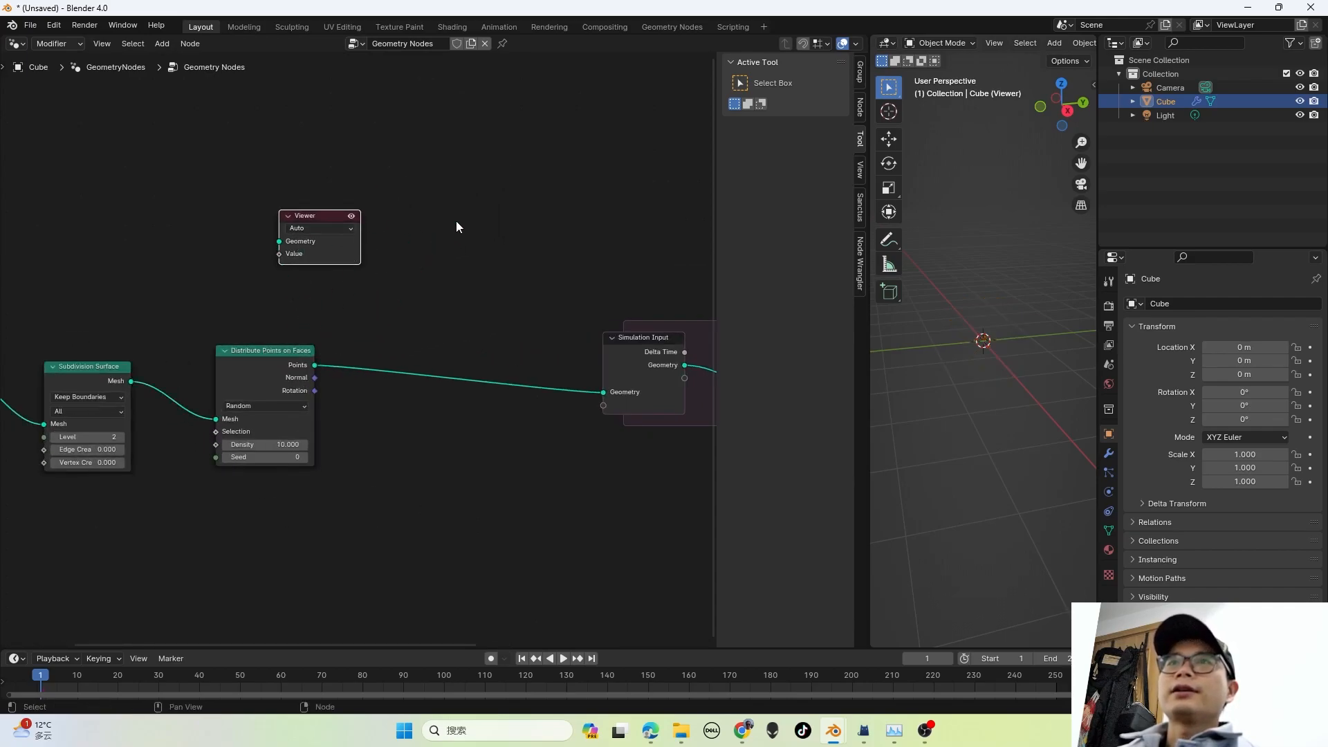
Step: Delete the Viewer node and slightly widen the 3D viewport around the curves
key("x")
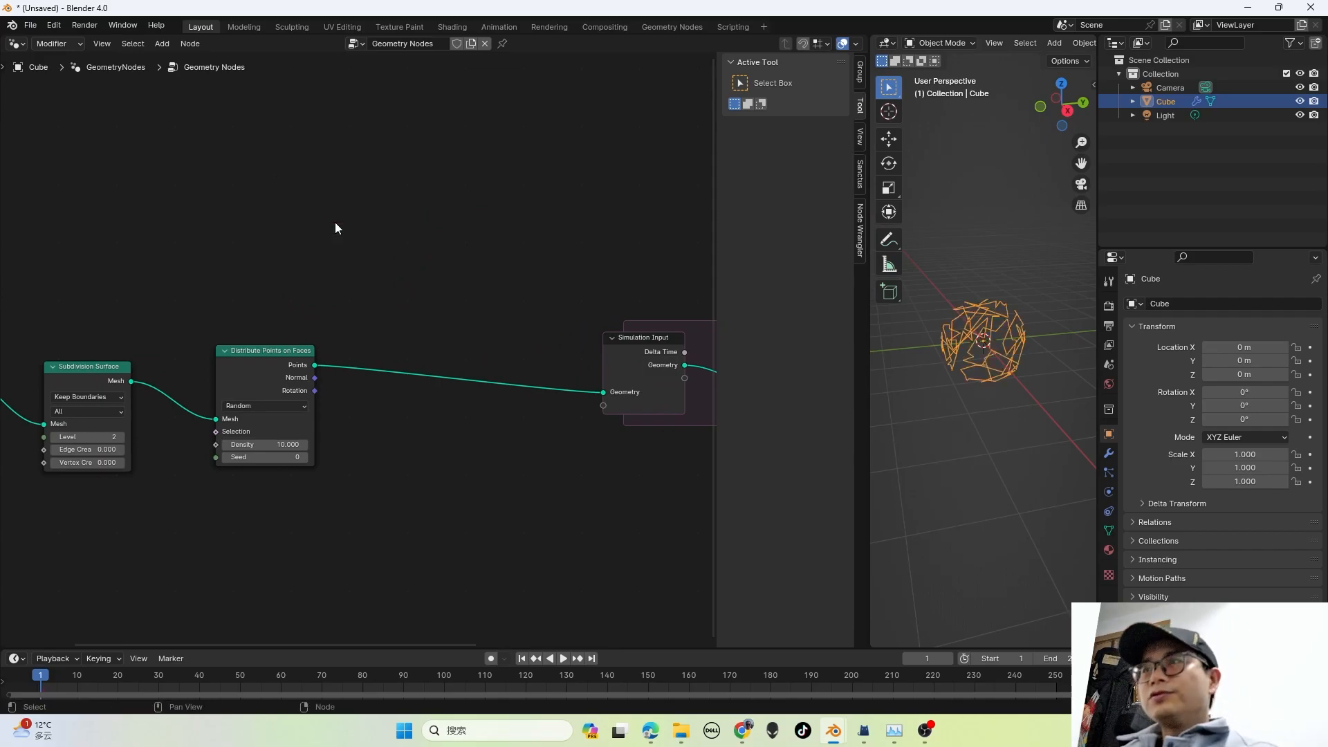
scroll(998, 322, "up", 2)
scroll(984, 358, "down", 1)
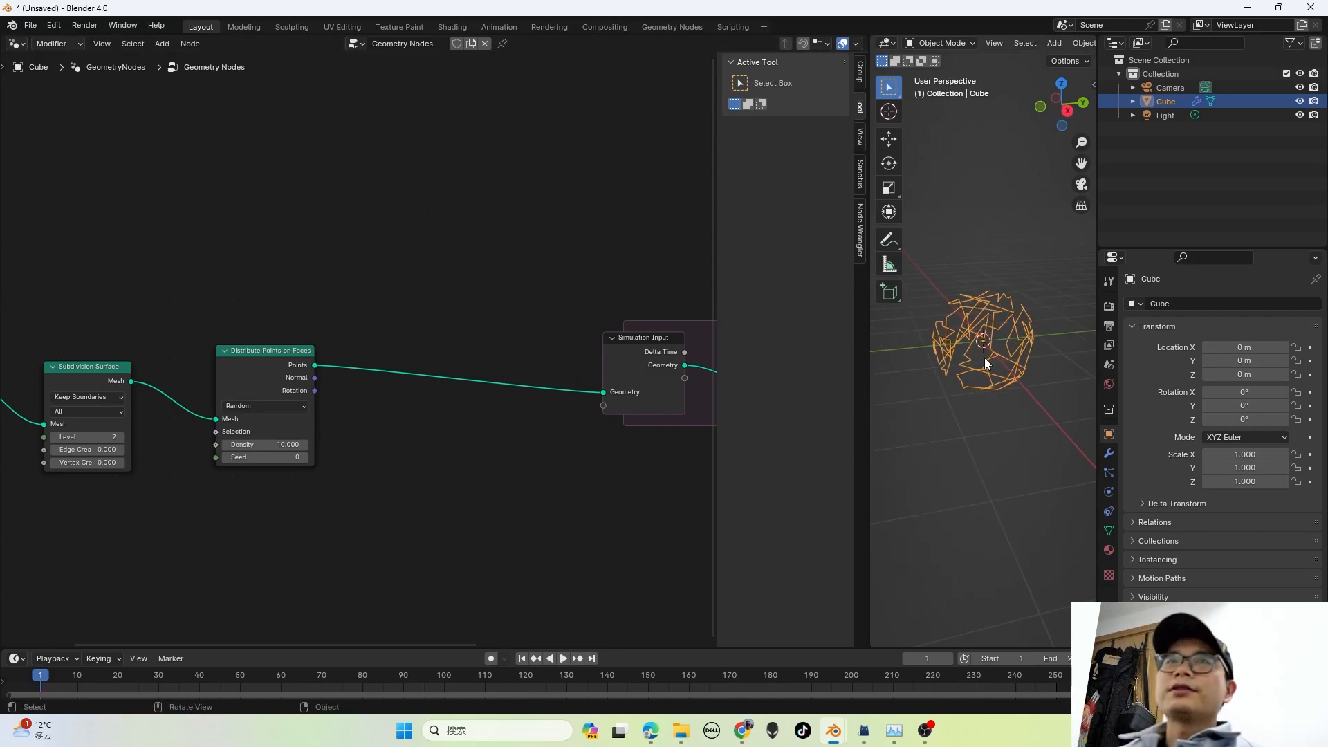
scroll(1060, 354, "up", 2)
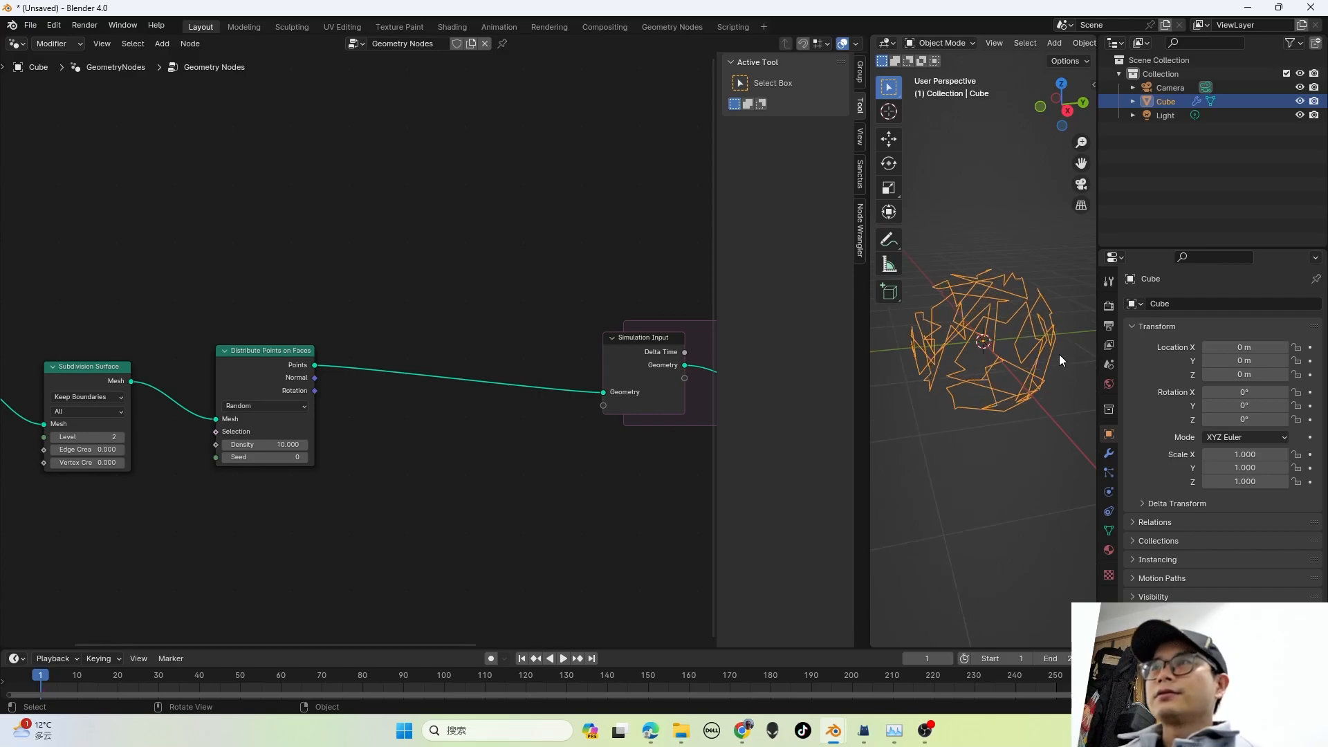
left_click_drag(870, 384, 853, 384)
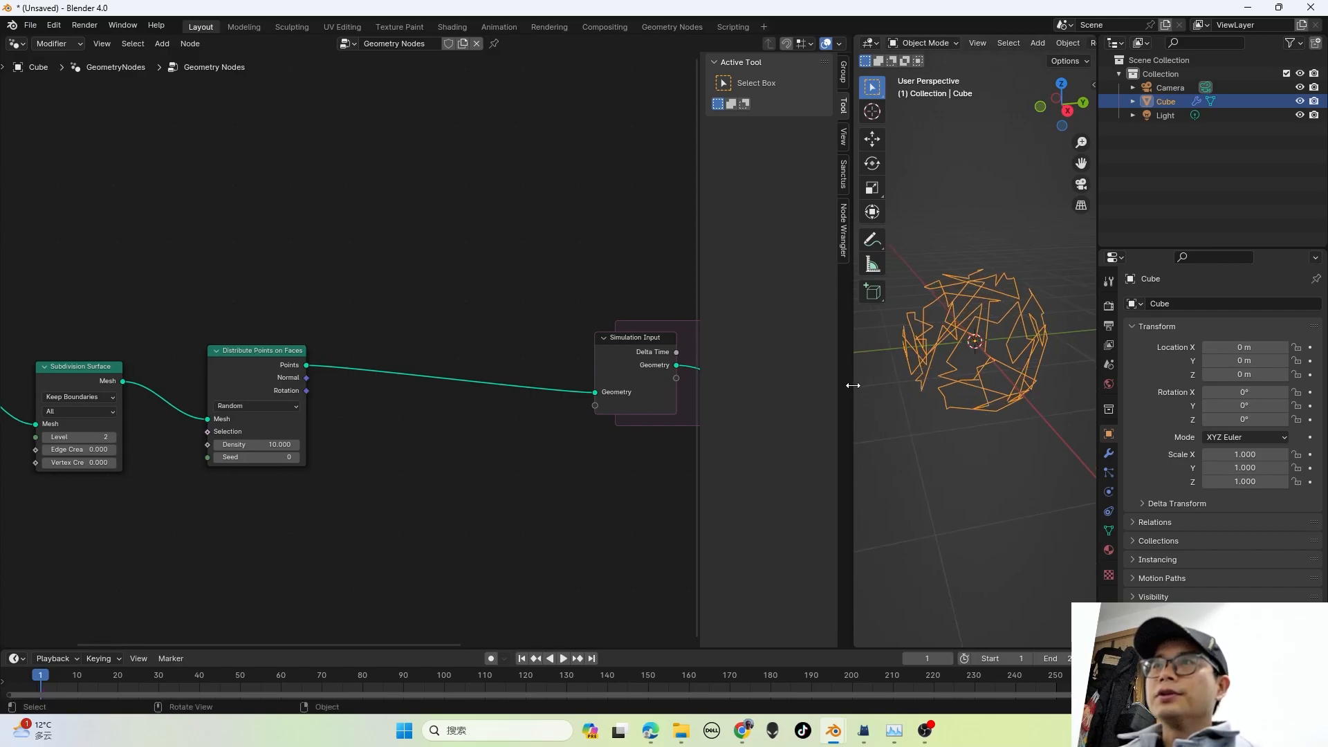
Step: Preview the Subdivision Surface mesh through a Viewer node placed above the node chain, and inspect the sphere in the viewport
left_click(98, 383, "ctrl+shift")
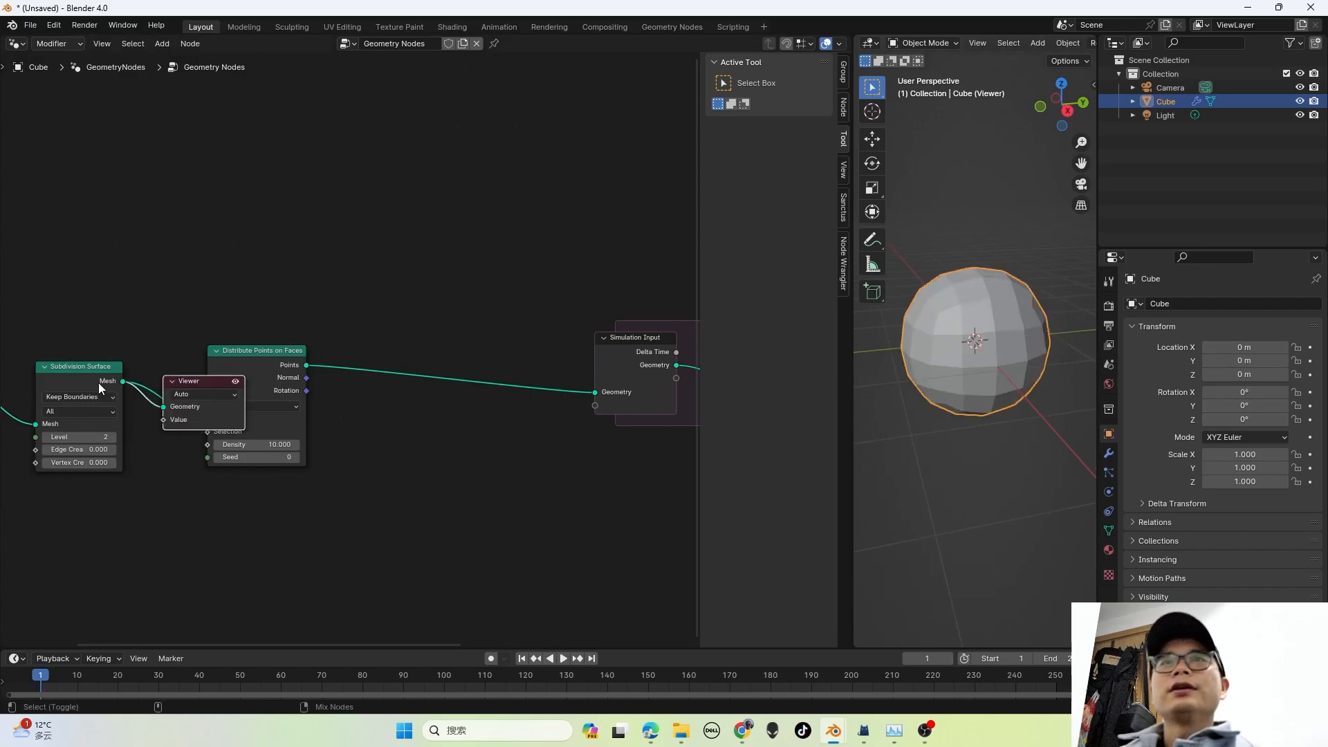
left_click_drag(180, 385, 181, 216)
scroll(1077, 301, "up", 1)
middle_click_drag(1076, 301, 1019, 323)
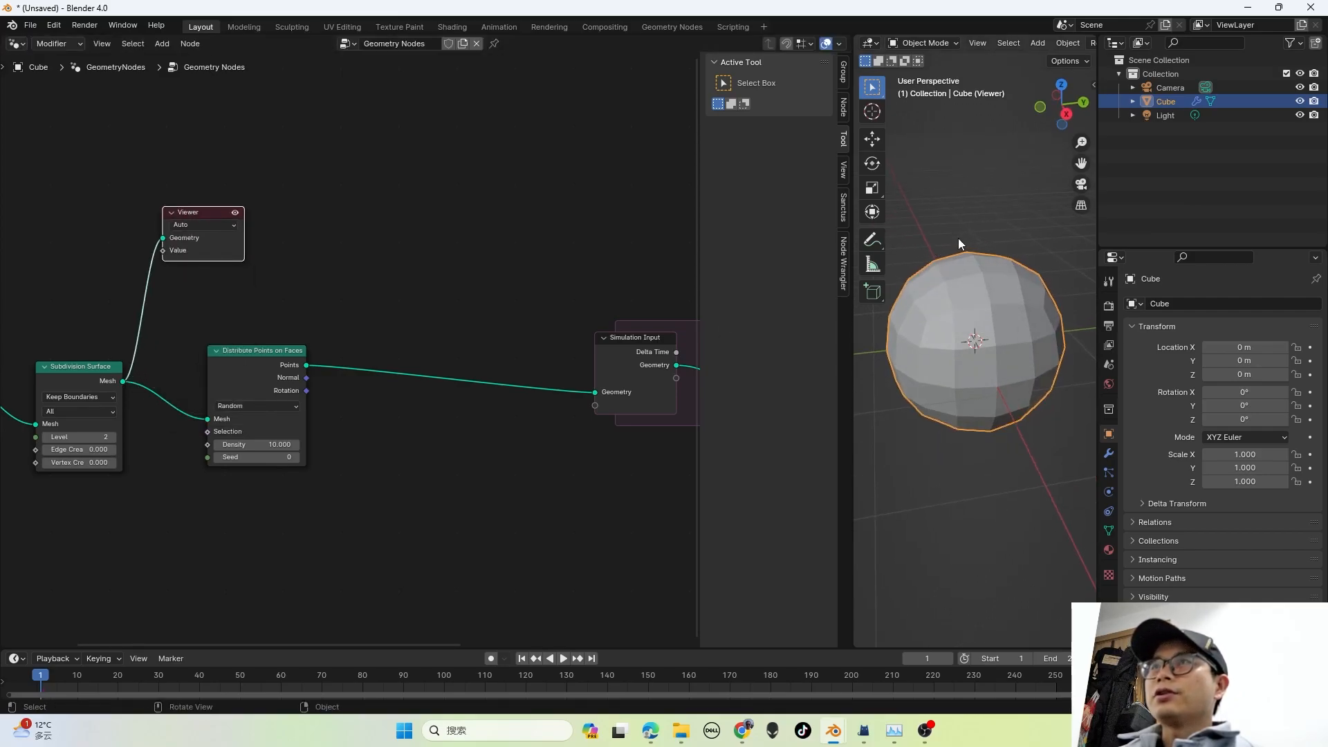
middle_click_drag(968, 287, 958, 259)
Step: Annotate four arrows radiating from one point near the top of the sphere, one pointing straight up as the surface normal
left_click(873, 242)
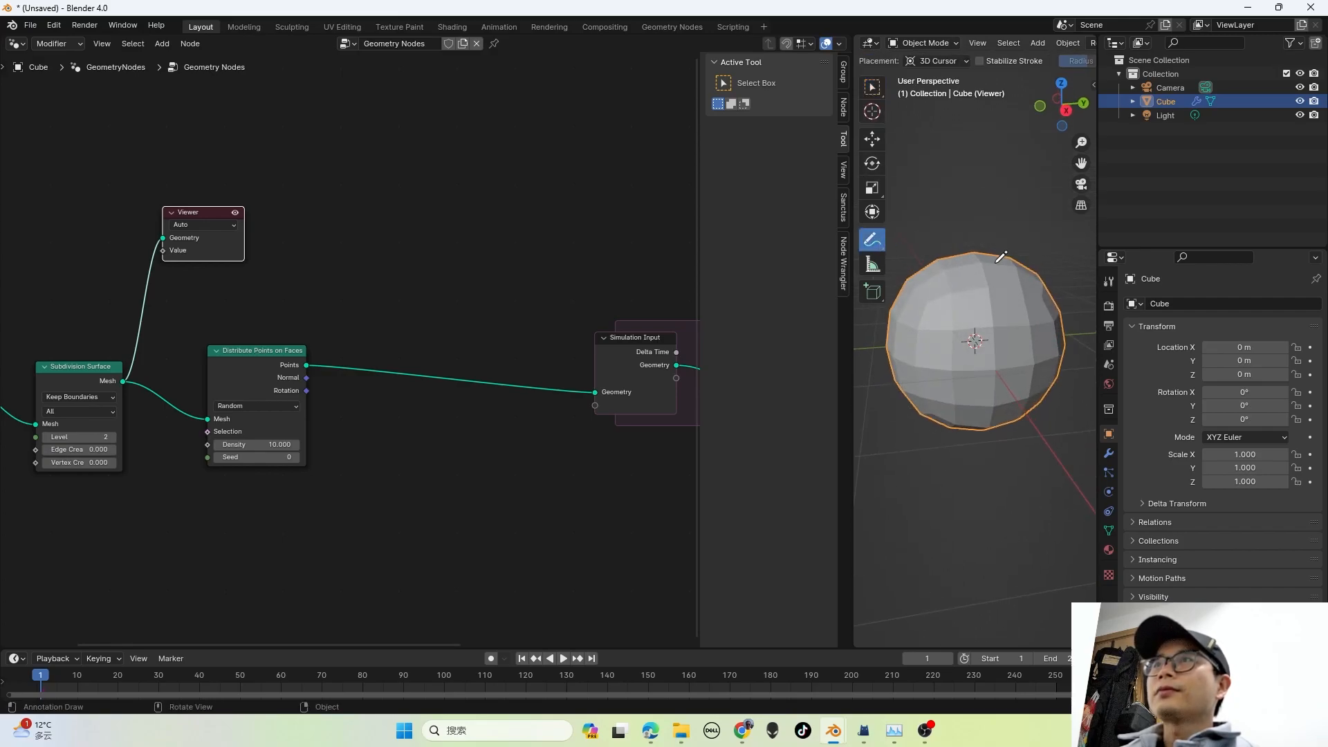
left_click_drag(982, 259, 985, 178)
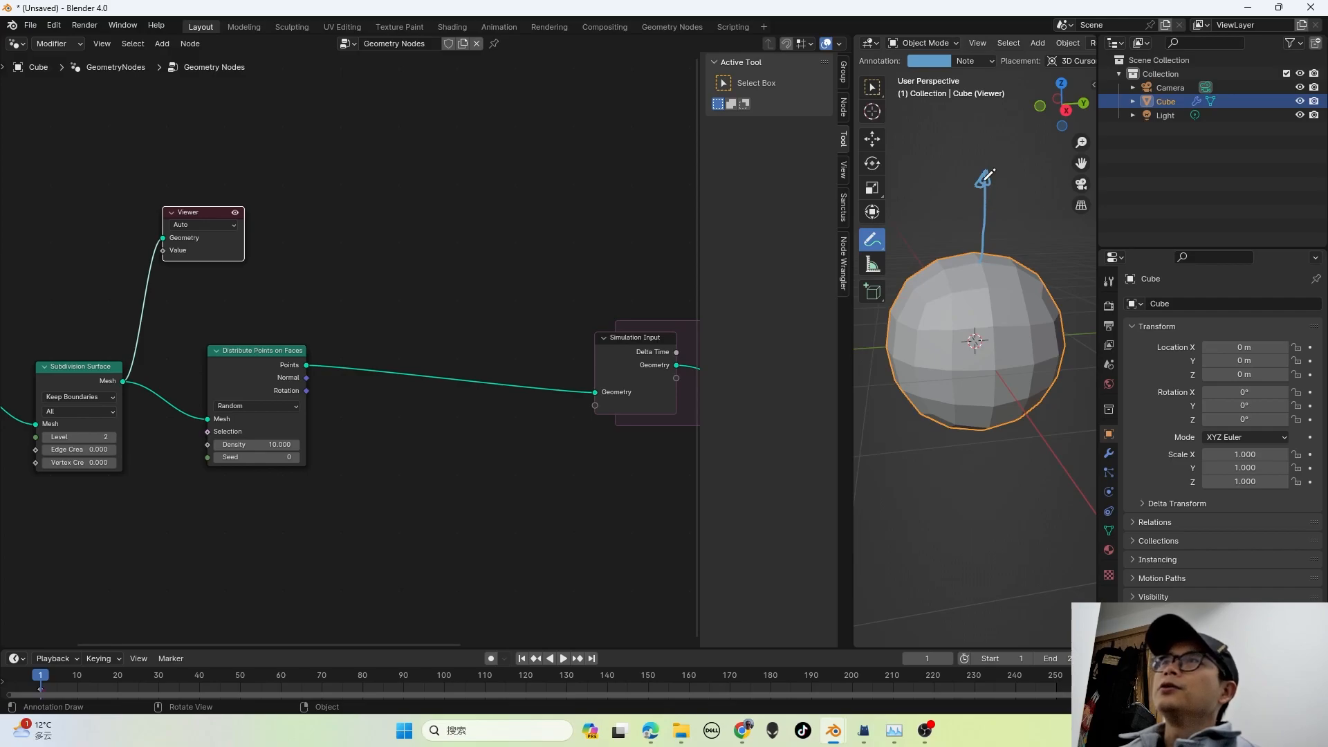
mouse_move(981, 260)
left_mouse_down()
mouse_move(1033, 271)
mouse_move(1038, 260)
left_mouse_up()
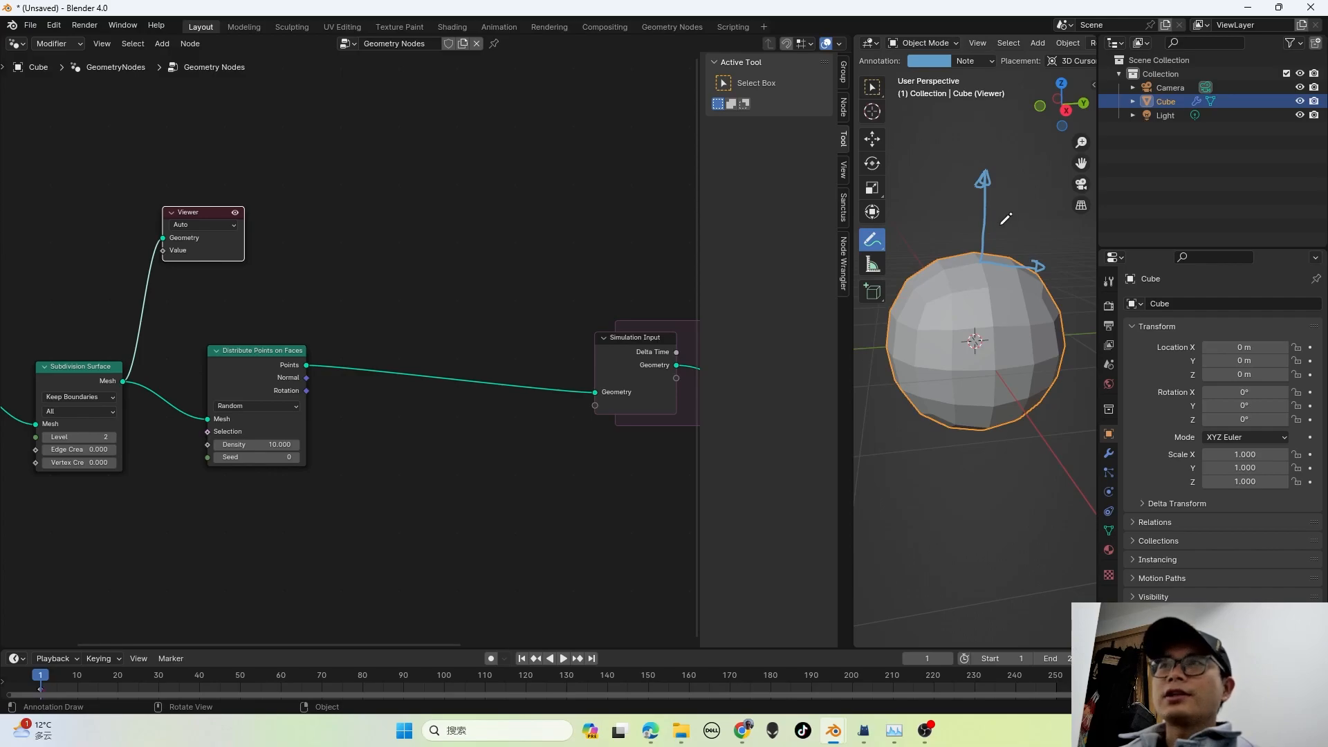
mouse_move(982, 253)
left_mouse_down()
mouse_move(946, 185)
mouse_move(962, 208)
left_mouse_up()
left_click_drag(942, 277, 954, 278)
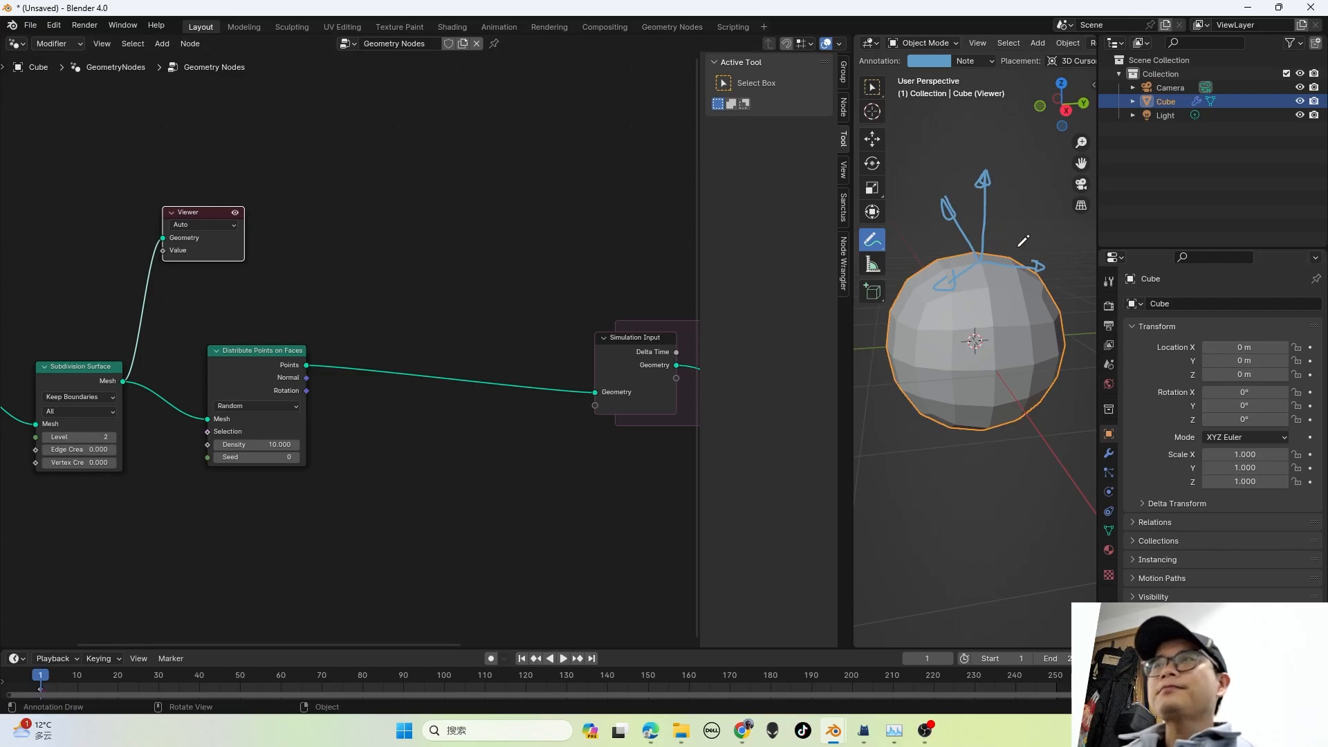
Step: Erase all the annotation arrows around the sphere with the Annotate Eraser
left_click(872, 240)
left_click(927, 326)
mouse_move(957, 277)
left_mouse_down()
mouse_move(982, 250)
mouse_move(953, 231)
mouse_move(954, 202)
mouse_move(936, 213)
left_mouse_up()
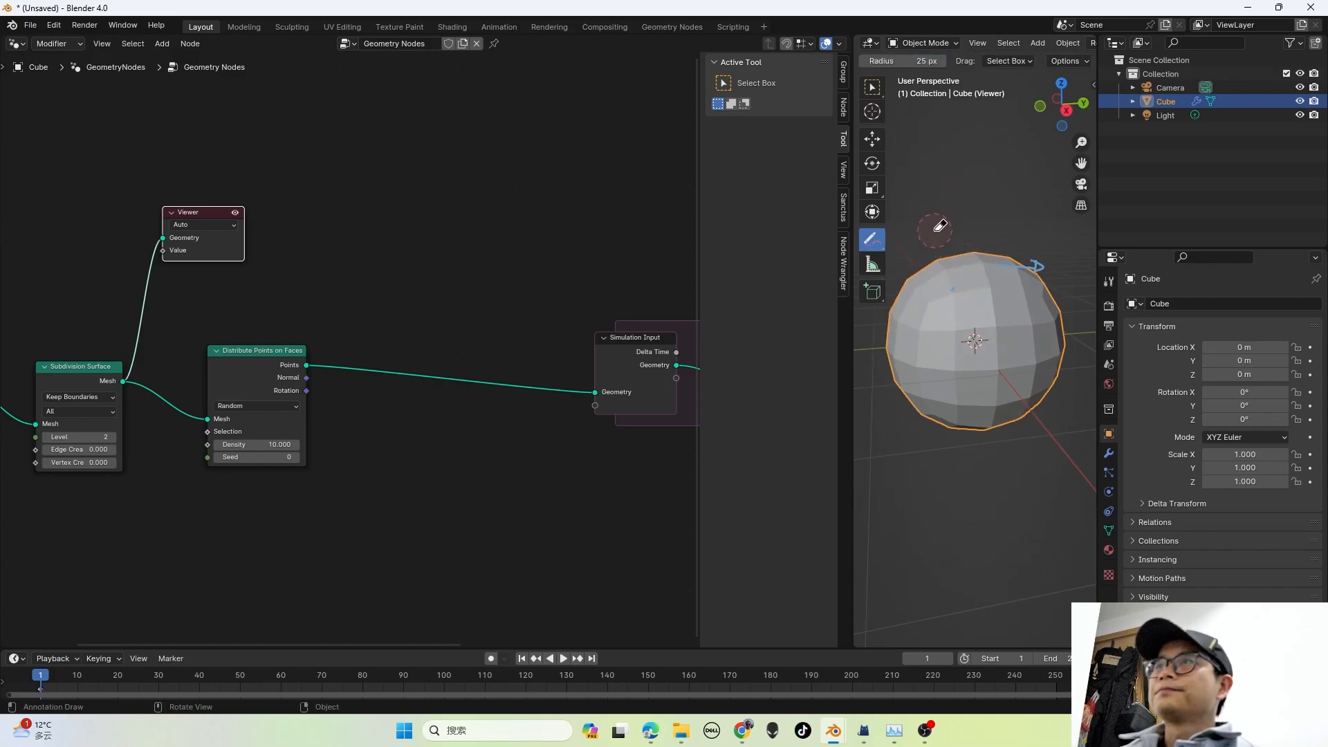
left_click_drag(1030, 246, 1031, 261)
Step: Add a Normal node and a Noise Texture node, stacked in the empty area above Distribute Points on Faces
key("shift+a")
type("NORMA")
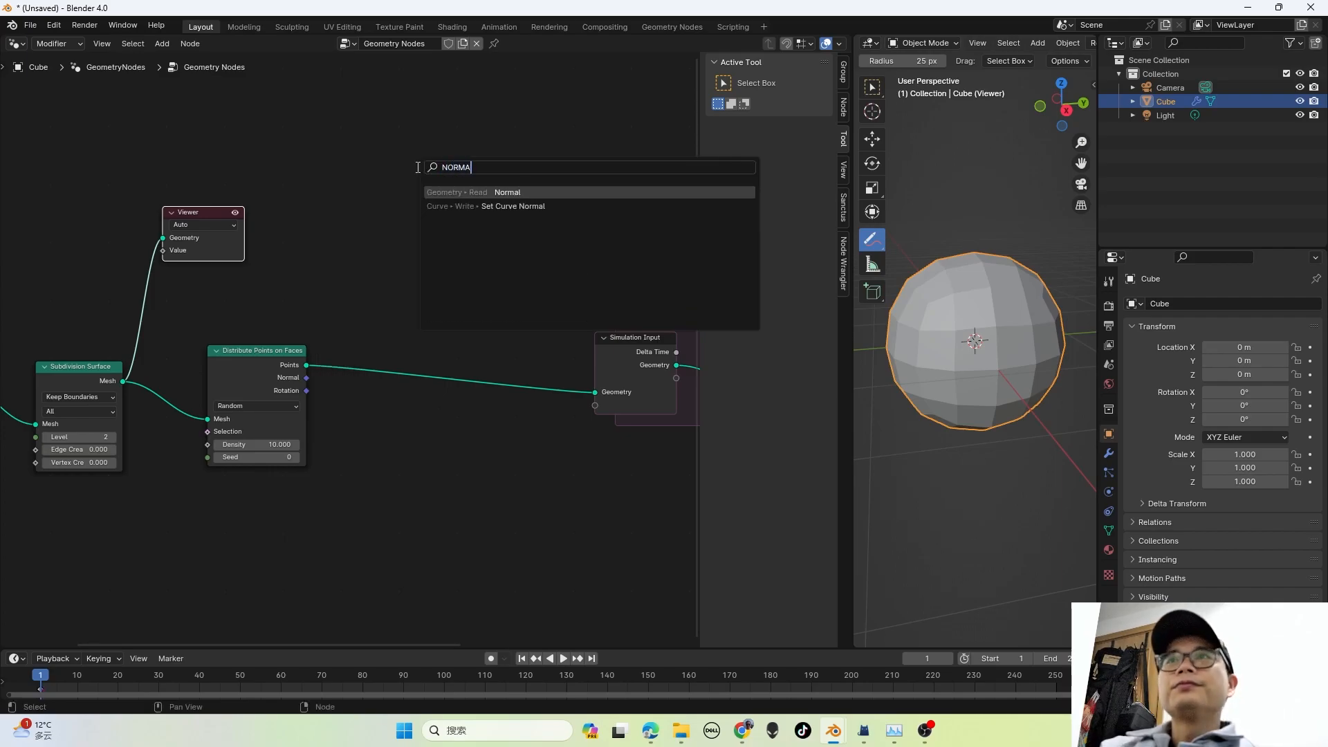
key("Return")
left_click(392, 169)
key("shift+a")
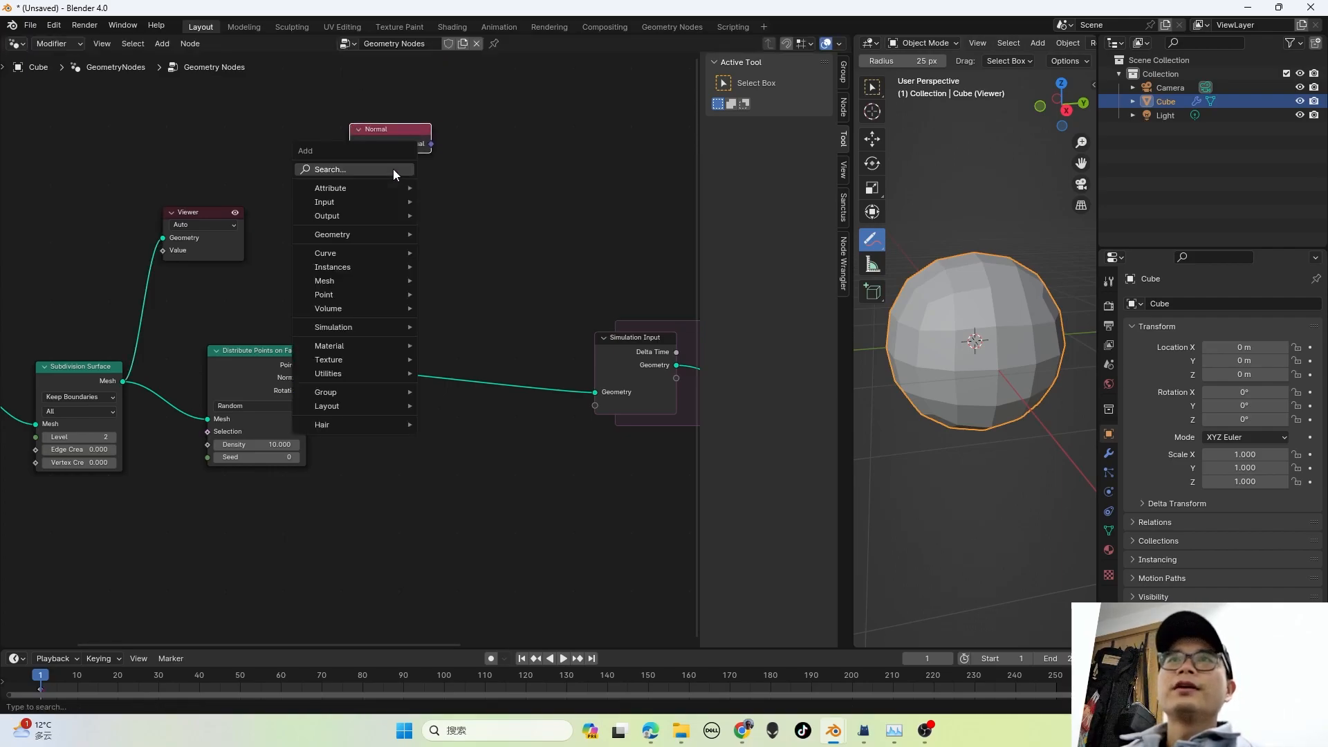
left_click(393, 169)
type("NOIS")
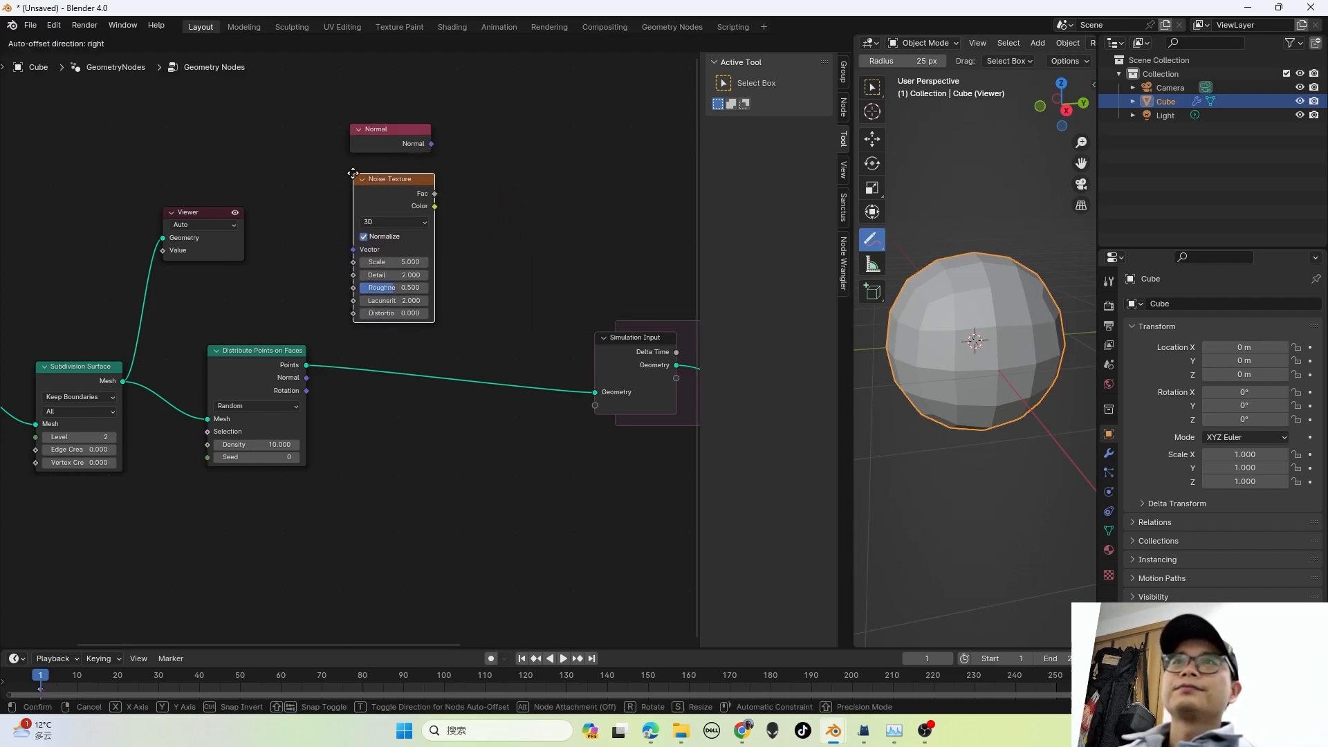
left_click(350, 172)
scroll(417, 199, "down", 3)
middle_click_drag(418, 202, 418, 219)
left_click_drag(441, 277, 352, 137)
left_click_drag(375, 193, 377, 142)
Step: Add a Vector Math node beside the Normal and Noise Texture nodes and set its operation to Cross Product
key("shift+a")
left_click(384, 147)
type("MATH V")
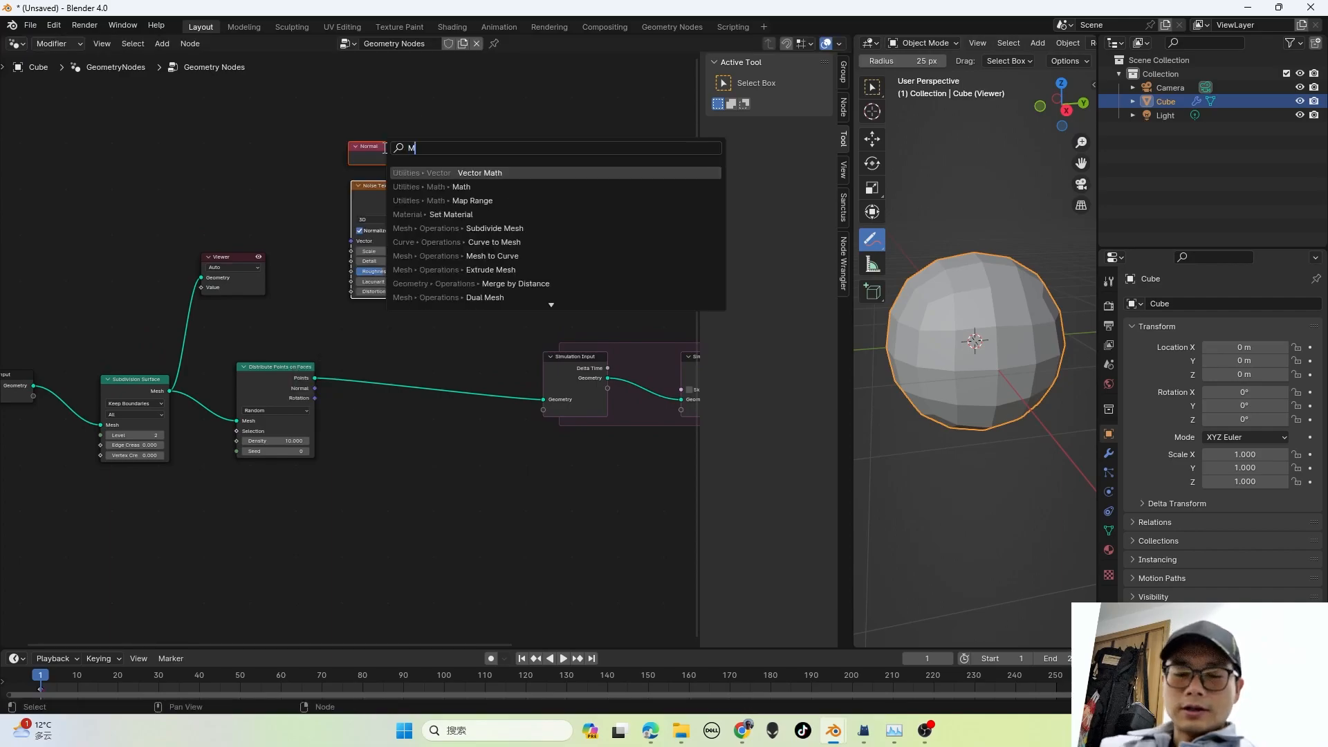
key("Return")
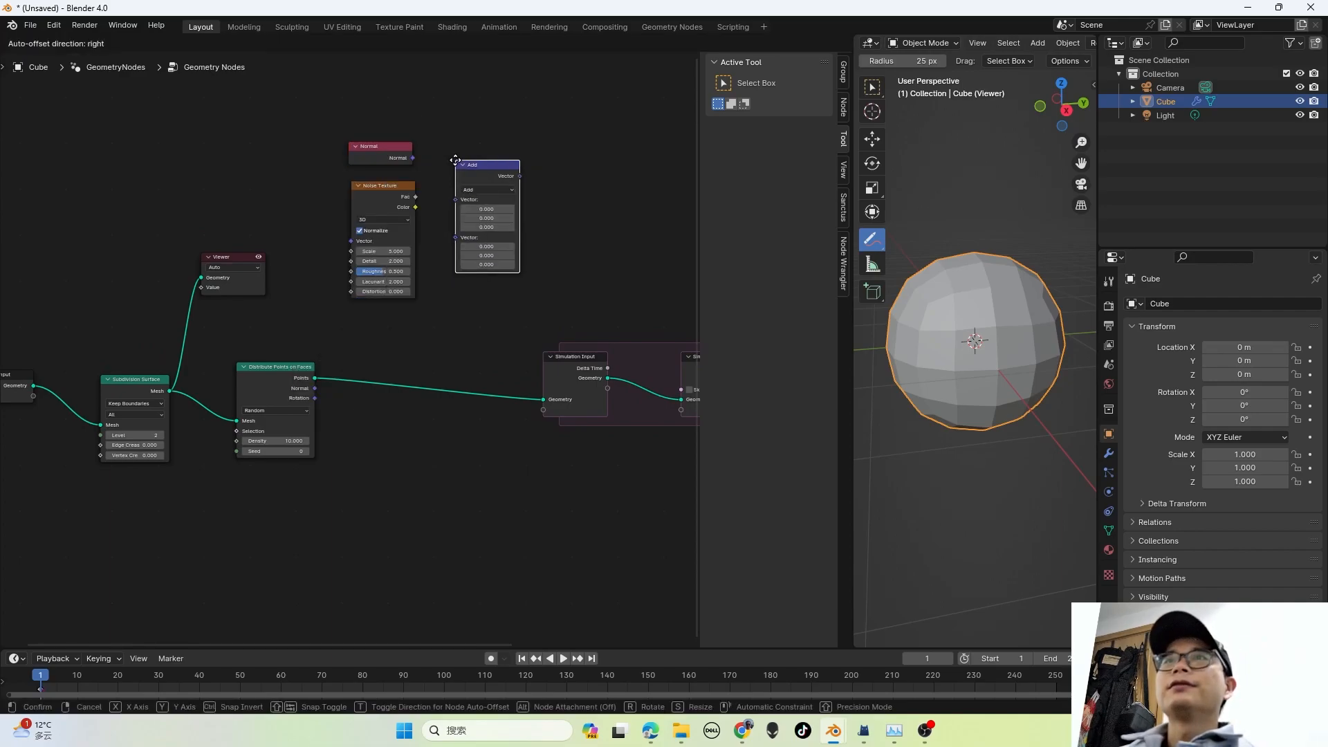
left_click(483, 173)
left_click(483, 172)
left_click(483, 175)
scroll(540, 163, "up", 5)
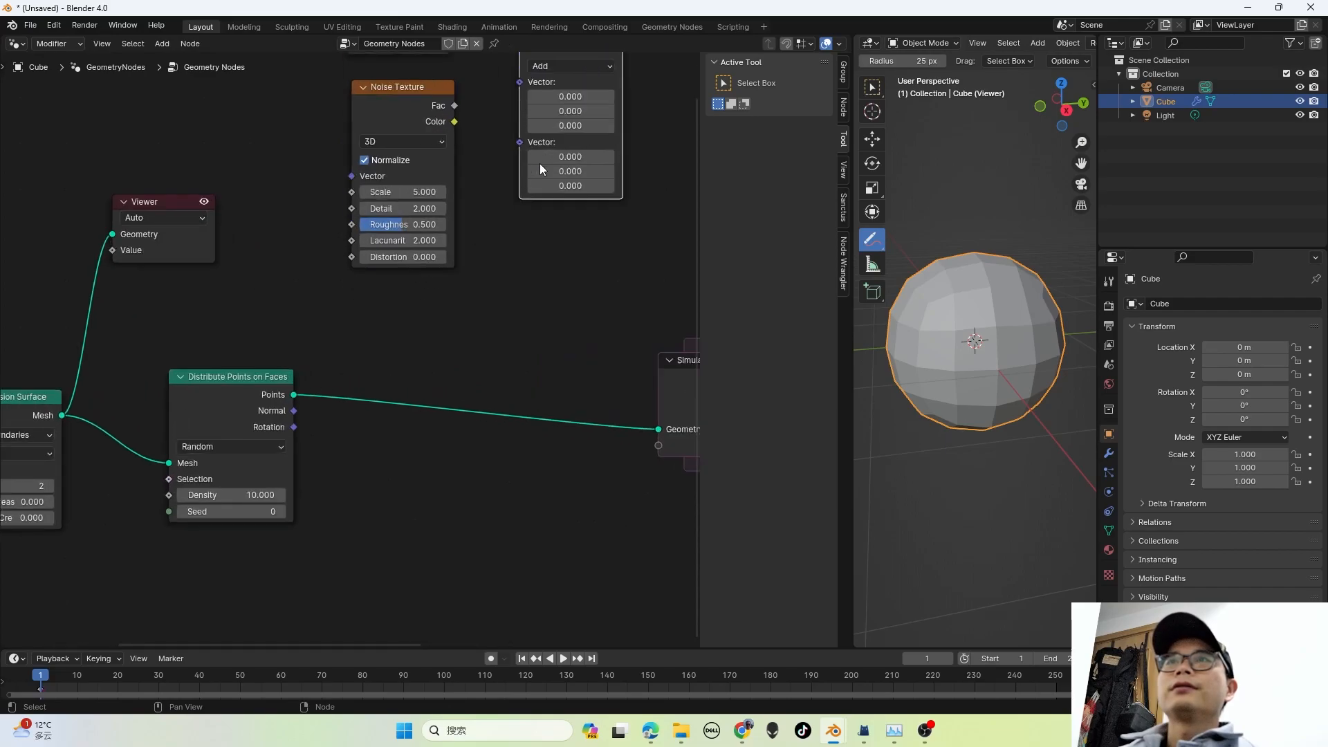
left_click(455, 195)
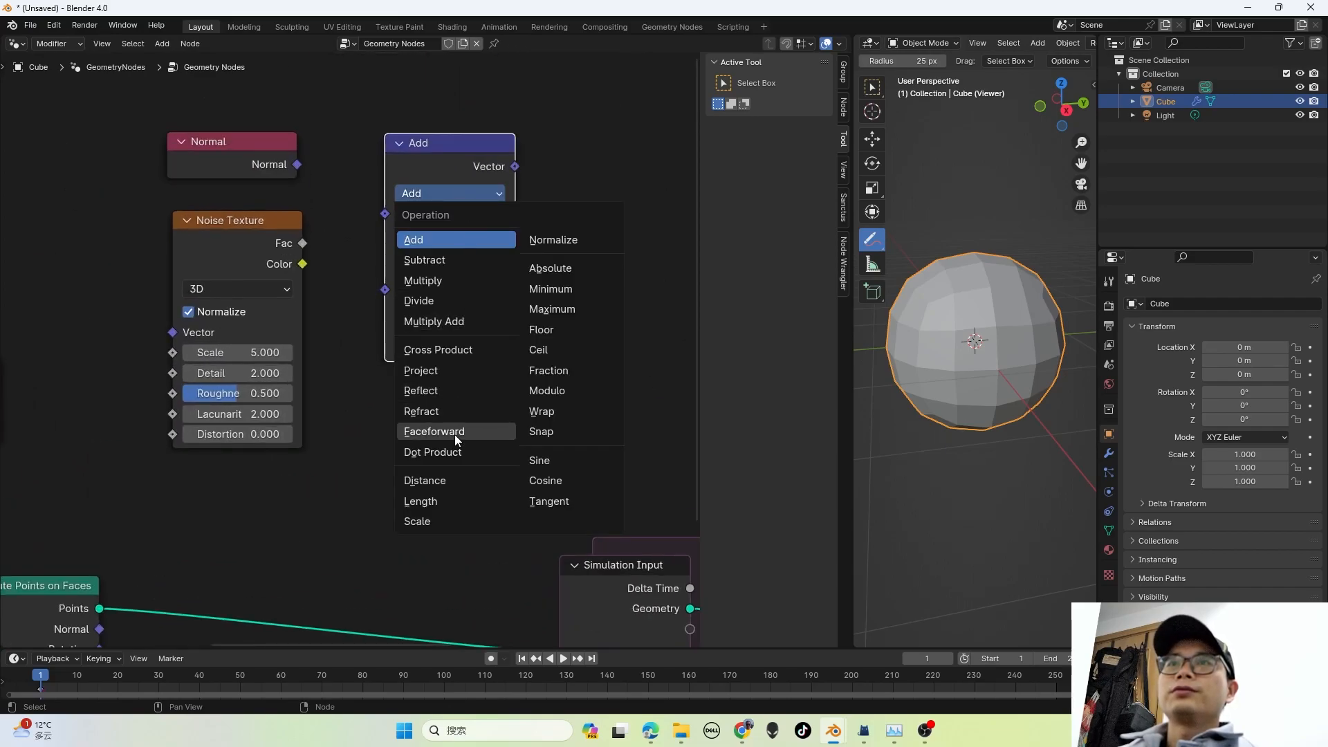
left_click(436, 350)
Step: Link the Normal output and the Noise Texture Color to the two Cross Product vector inputs, and space the source nodes further away
left_click_drag(298, 165, 385, 213)
left_click_drag(301, 265, 385, 233)
key("g")
left_click(226, 164)
left_click_drag(226, 163, 169, 165)
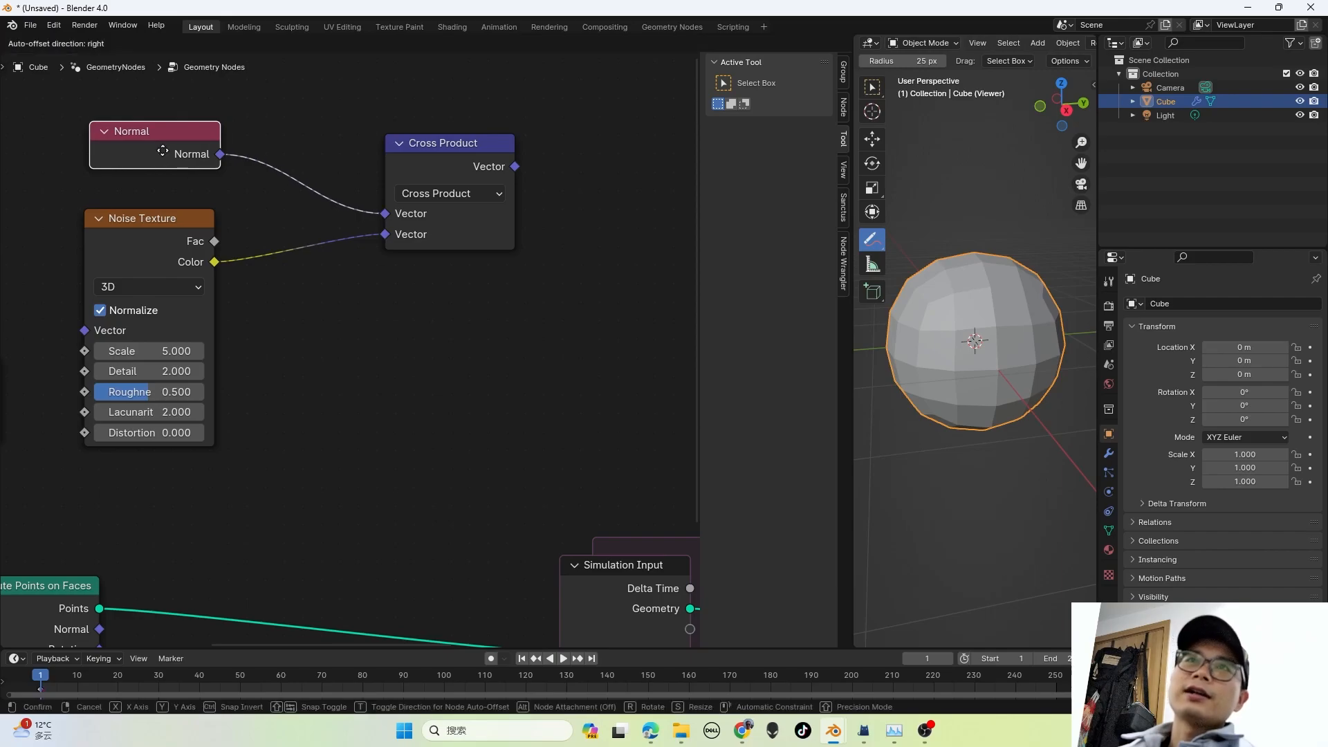
Step: Insert a Set Position node on the link between Distribute Points on Faces and Simulation Input
scroll(407, 253, "down", 4)
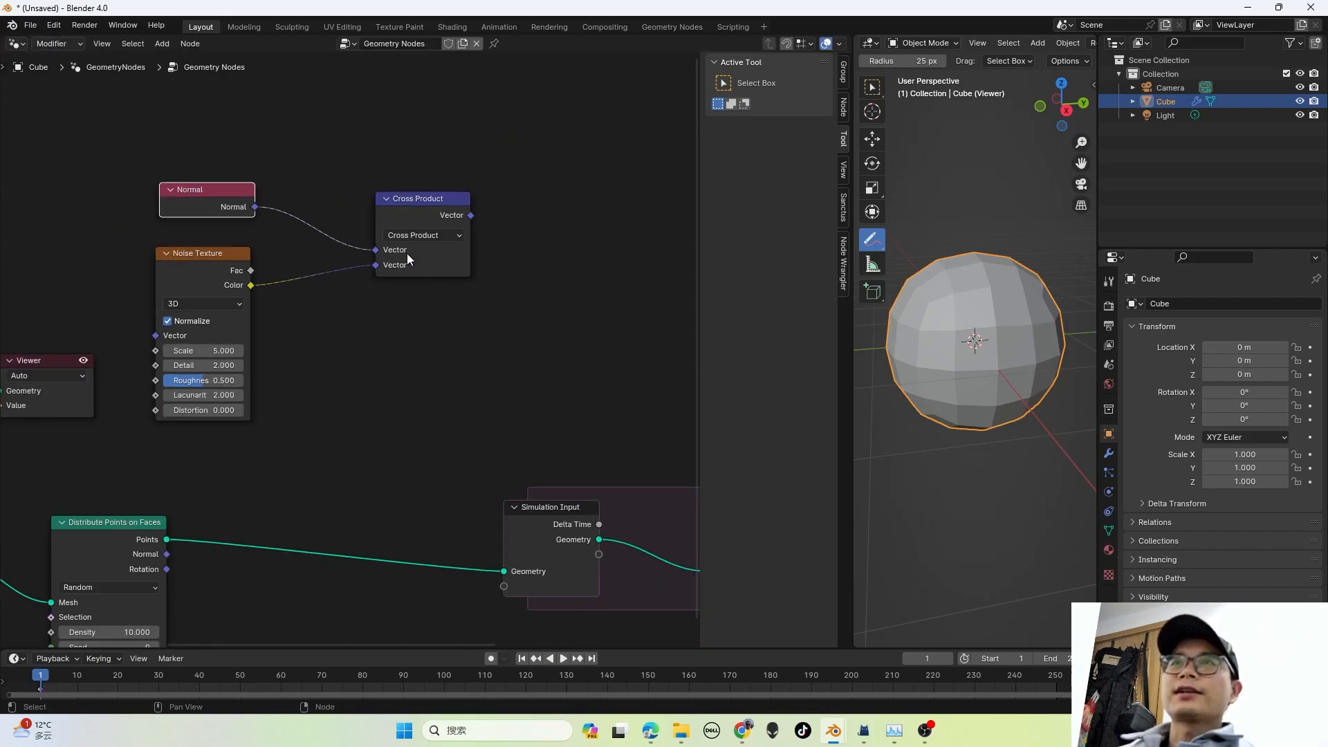
scroll(422, 368, "down", 1)
key("shift+a")
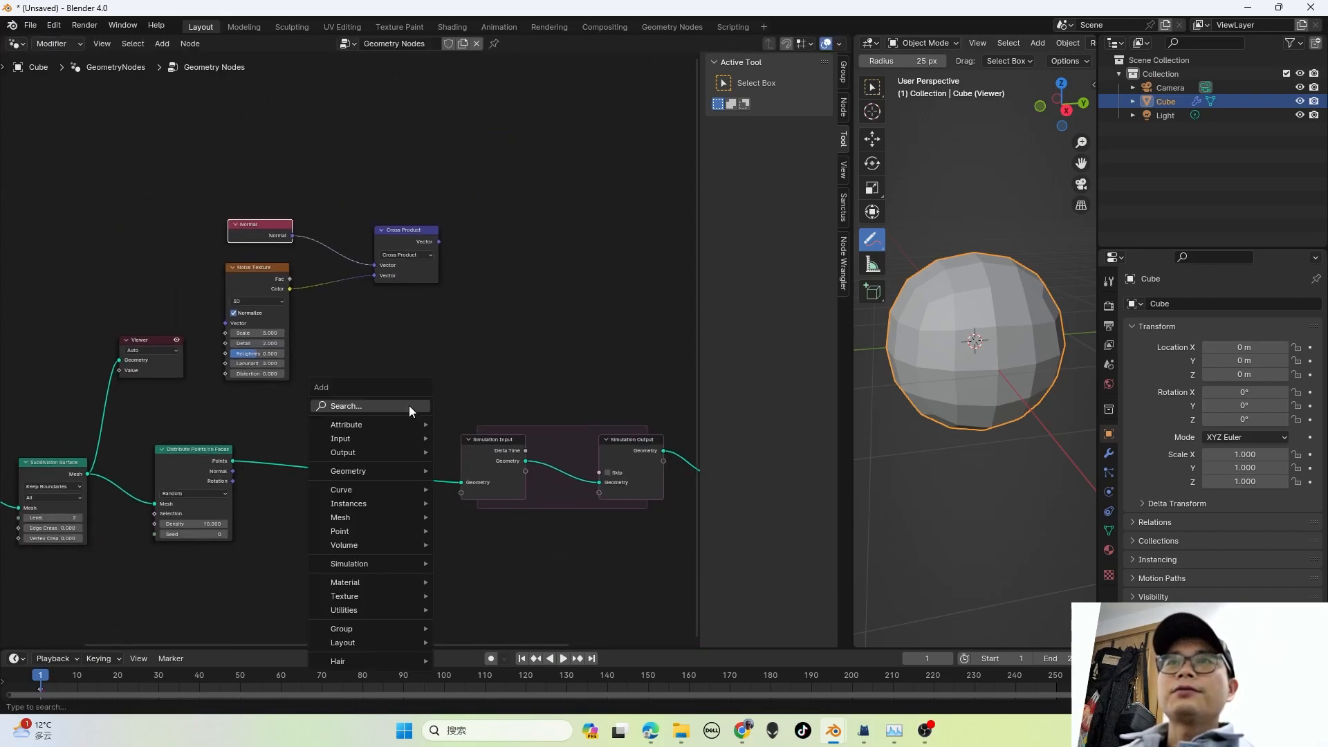
type("sET")
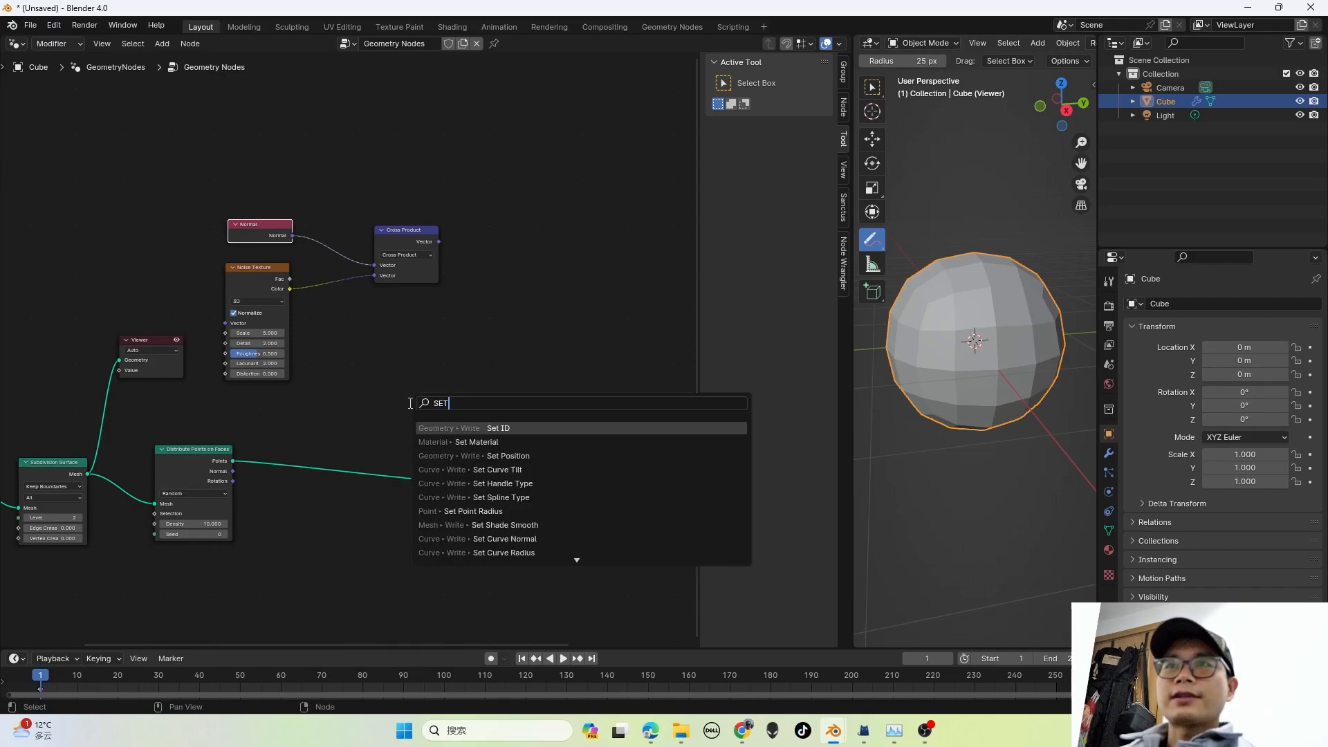
type(" PO")
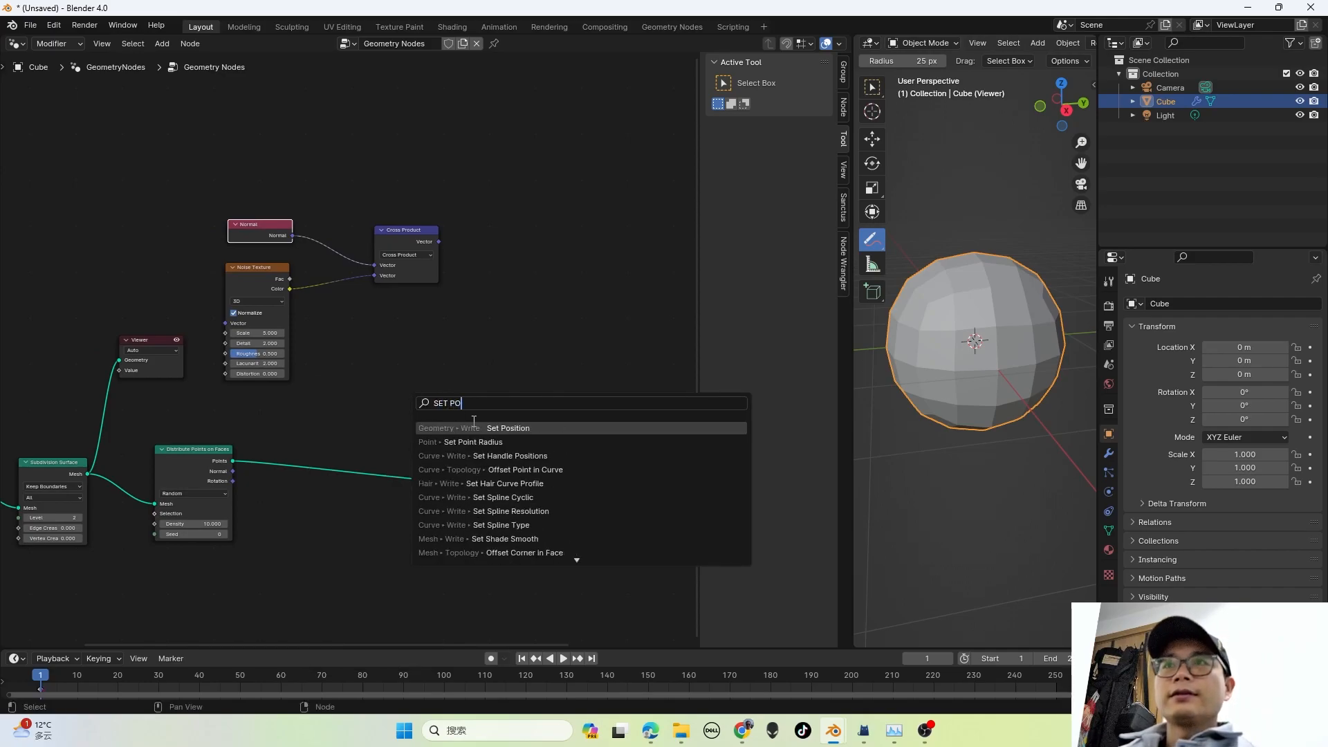
key("Return")
left_click(430, 459)
Step: Reposition the Set Position node slightly and link the Cross Product vector to its Offset input
scroll(429, 459, "up", 3)
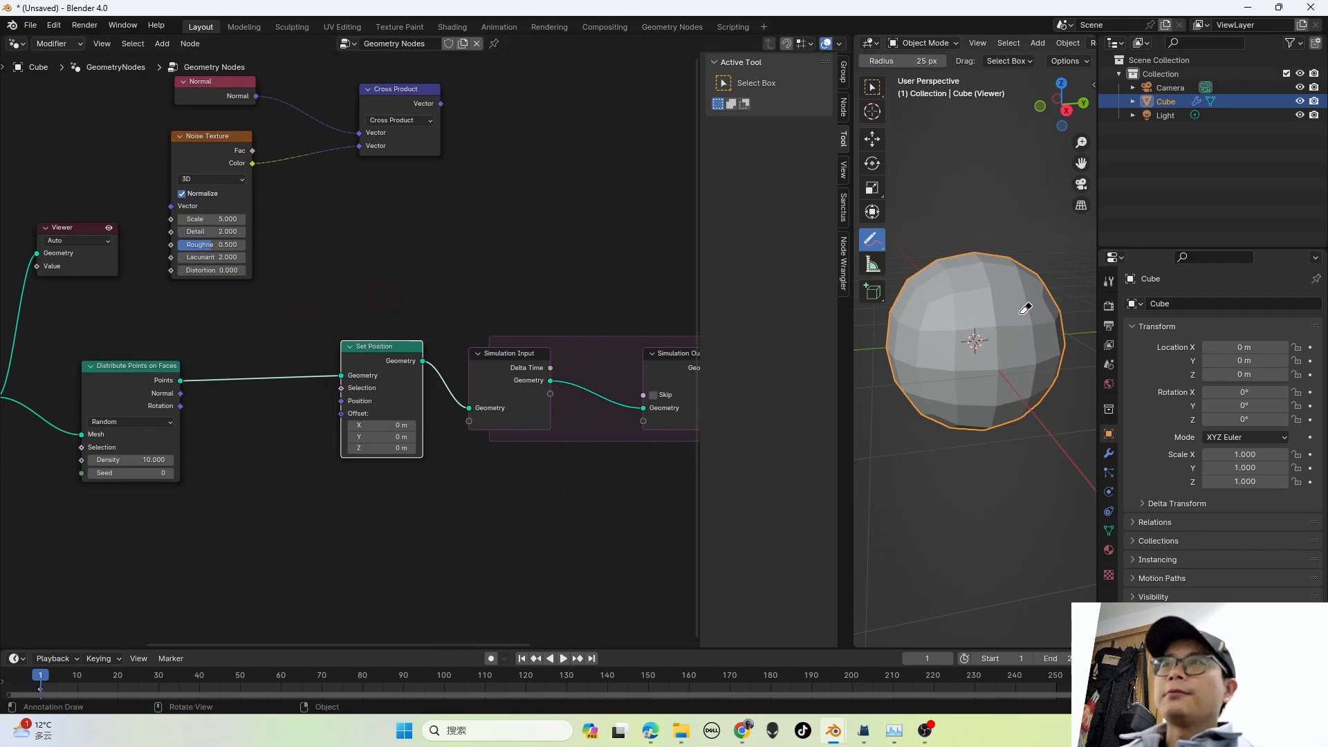
scroll(507, 354, "up", 1)
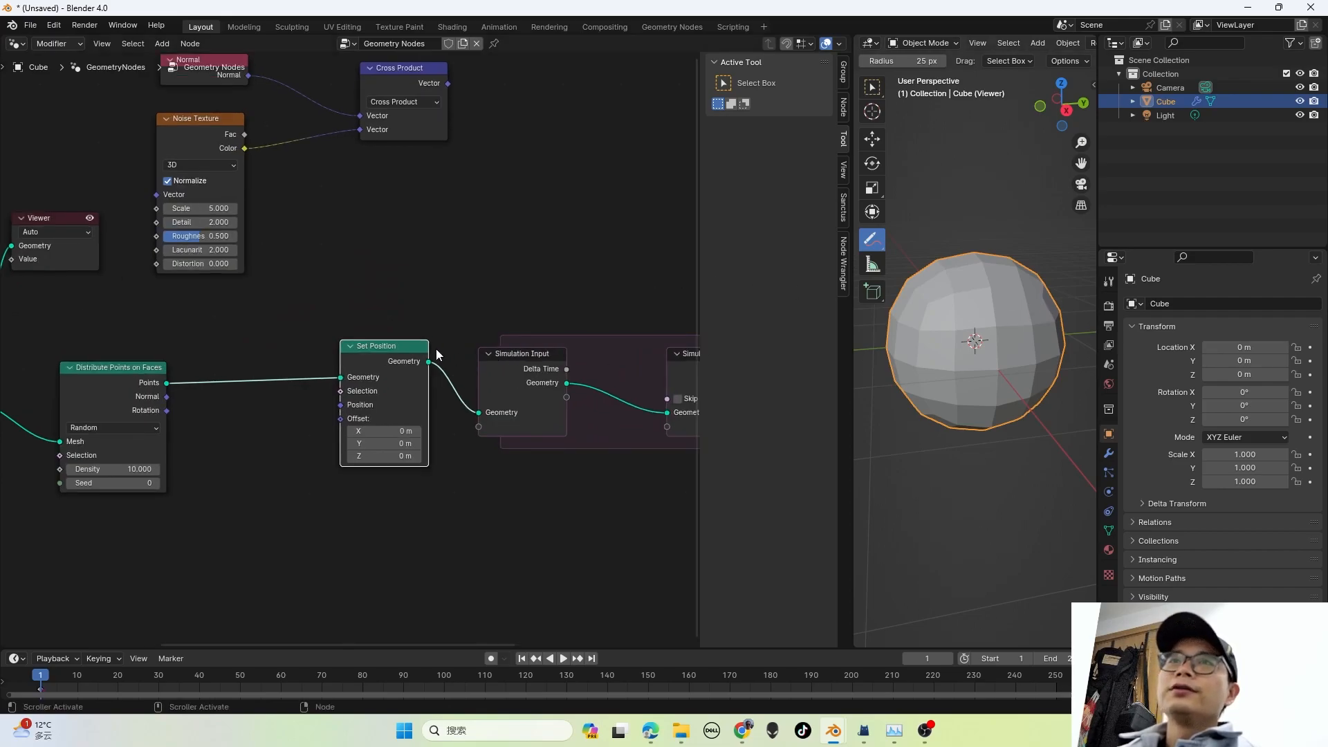
scroll(436, 351, "down", 1)
left_click_drag(391, 350, 403, 367)
left_click_drag(440, 104, 352, 430)
Step: Delete the Viewer node and play the animation from the start to check the resulting curves
key("space")
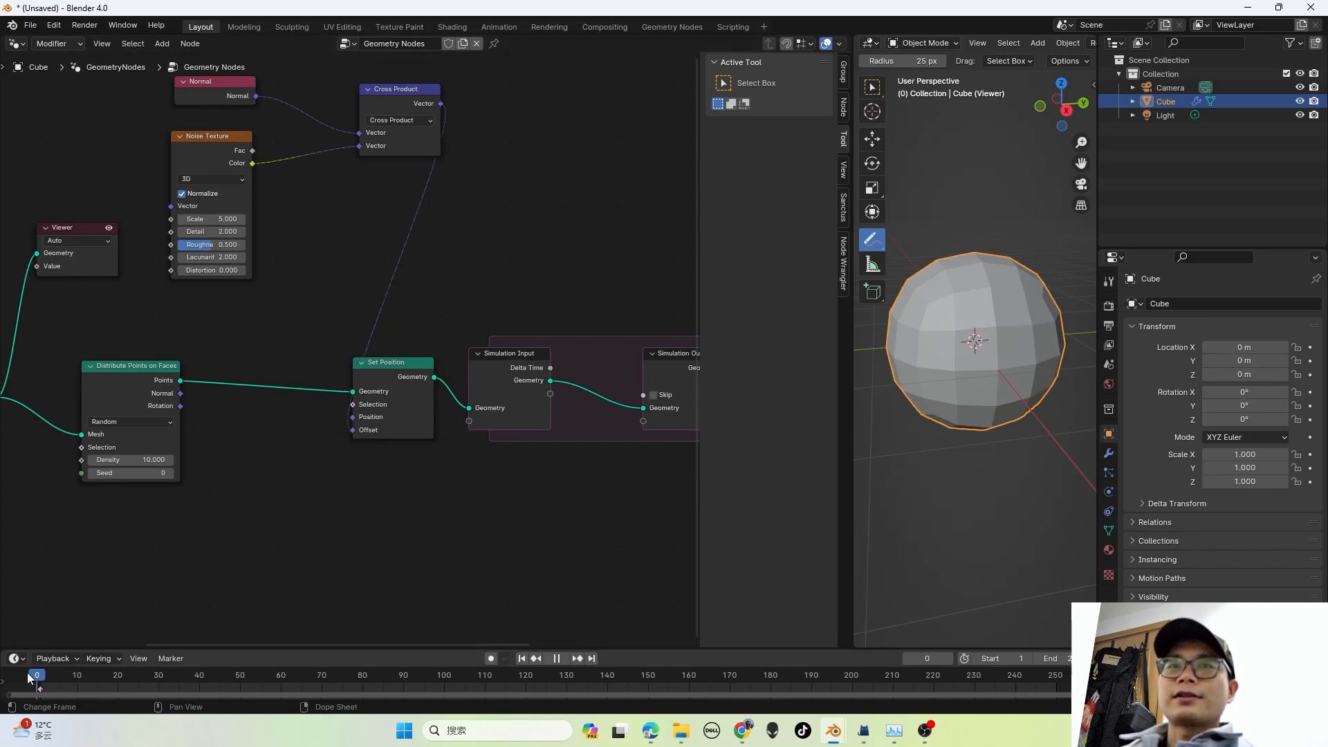
key("Home")
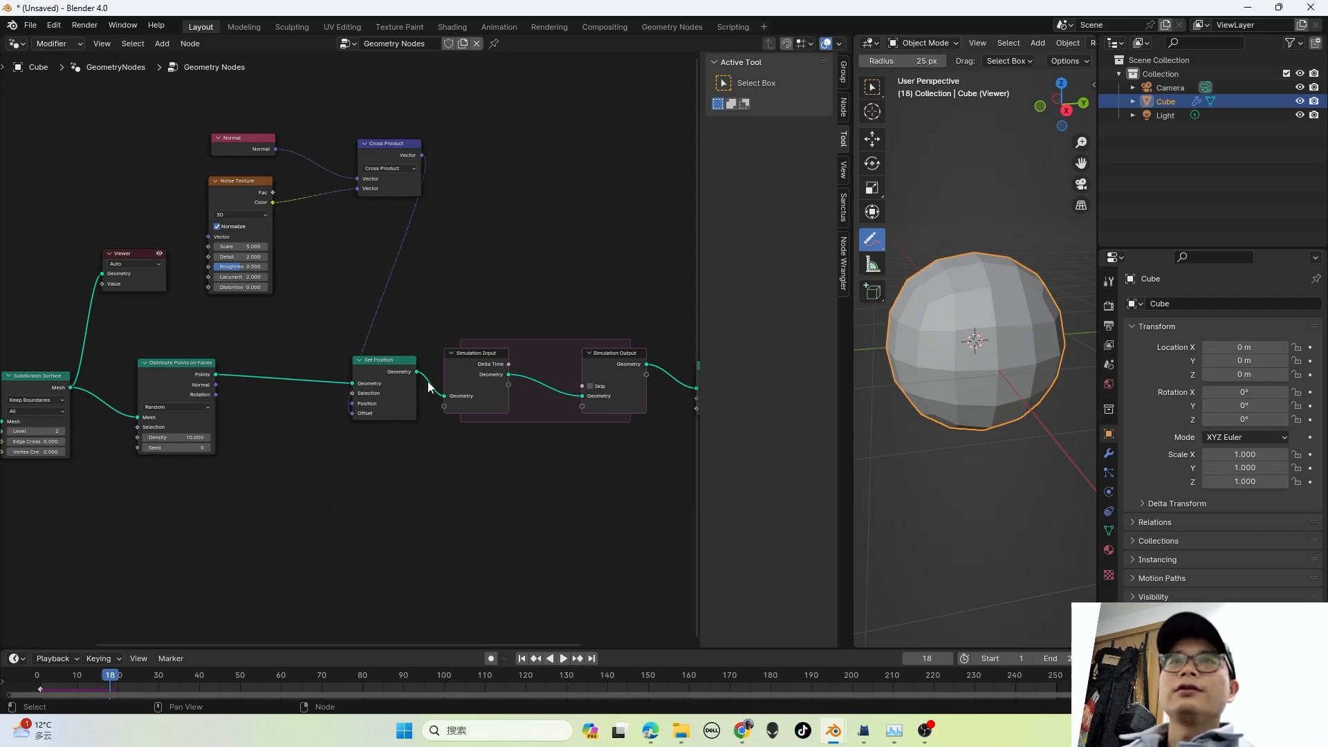
left_click(114, 256)
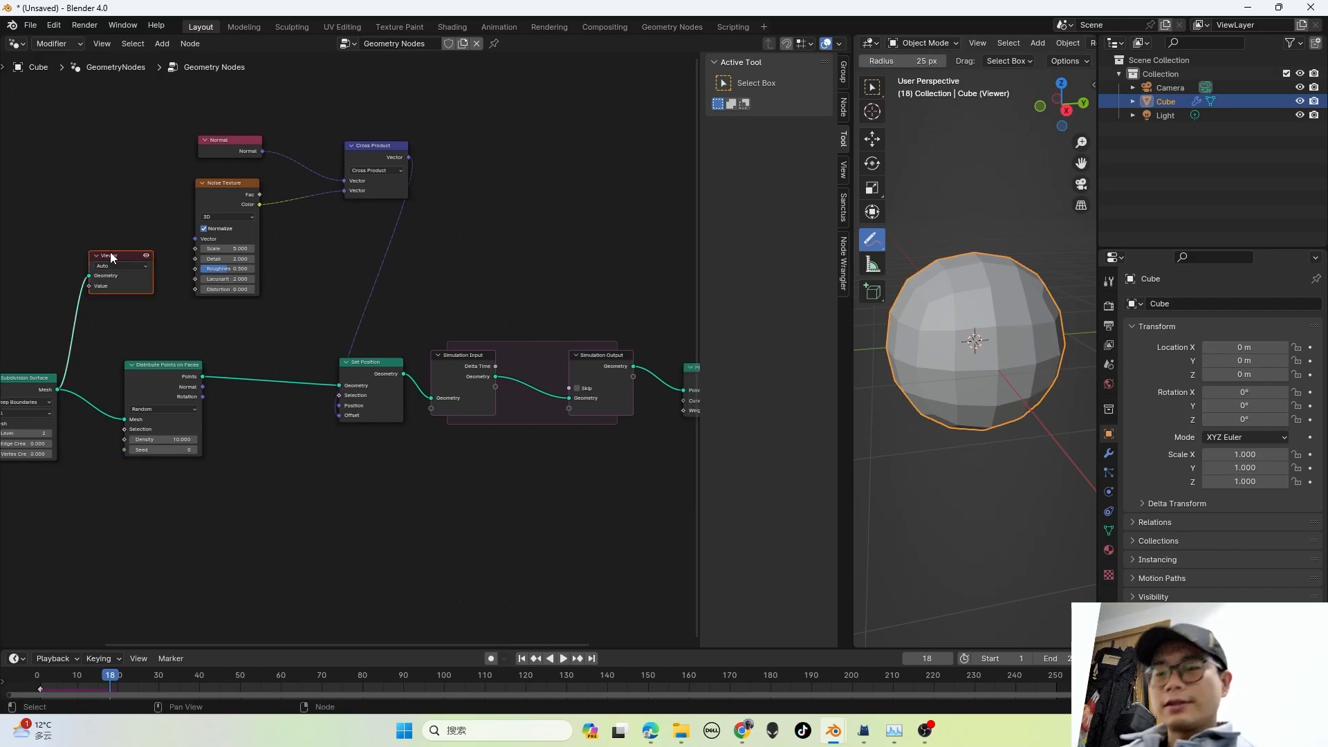
key("x")
left_click(40, 681)
key("space")
key("space")
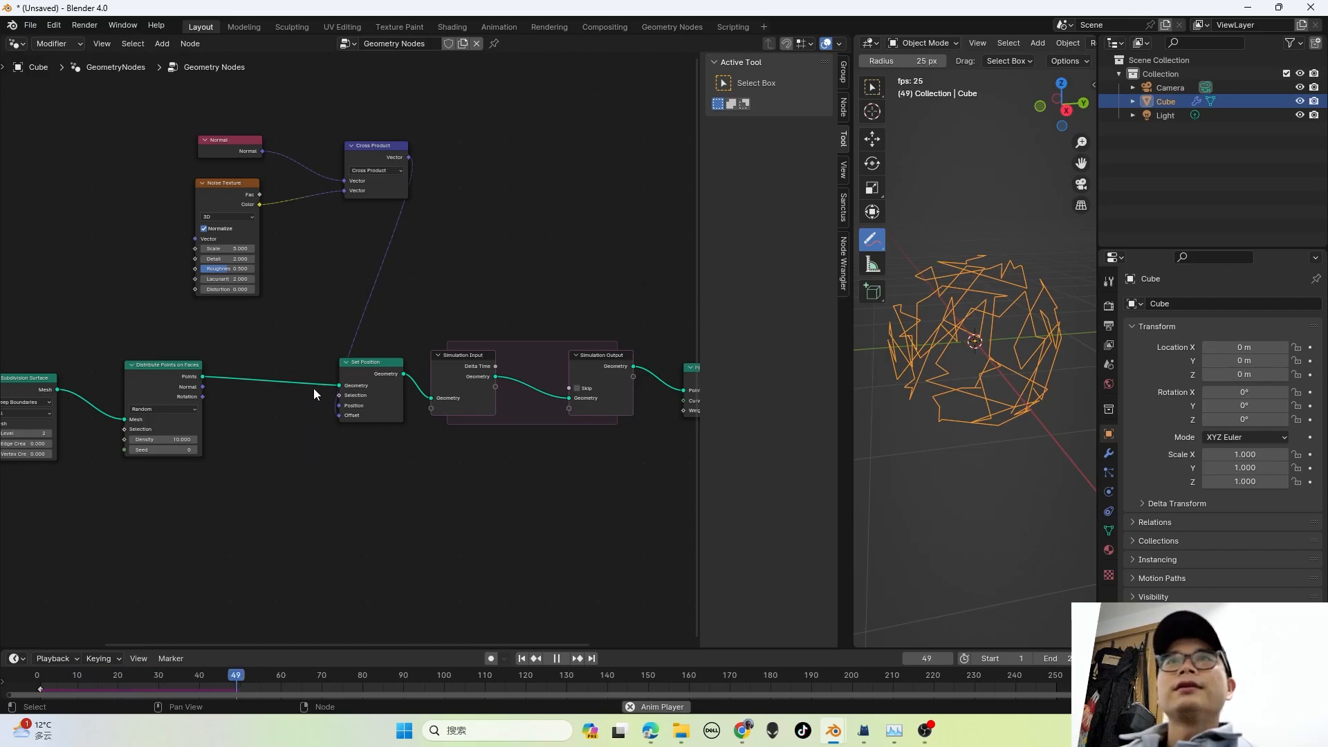
key("space")
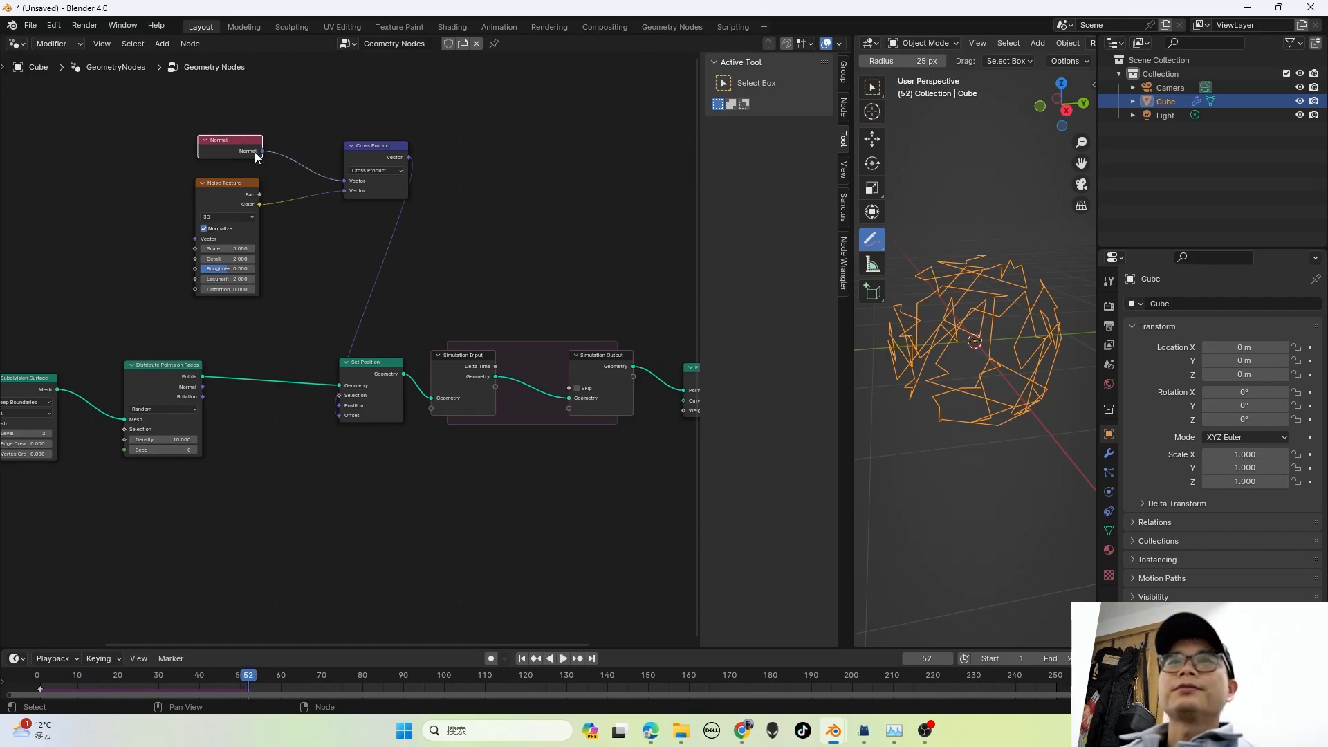
Step: Preview the Simulation Output geometry through a new Viewer node and link the Normal output to the Viewer's Value input
middle_click_drag(549, 367, 455, 361)
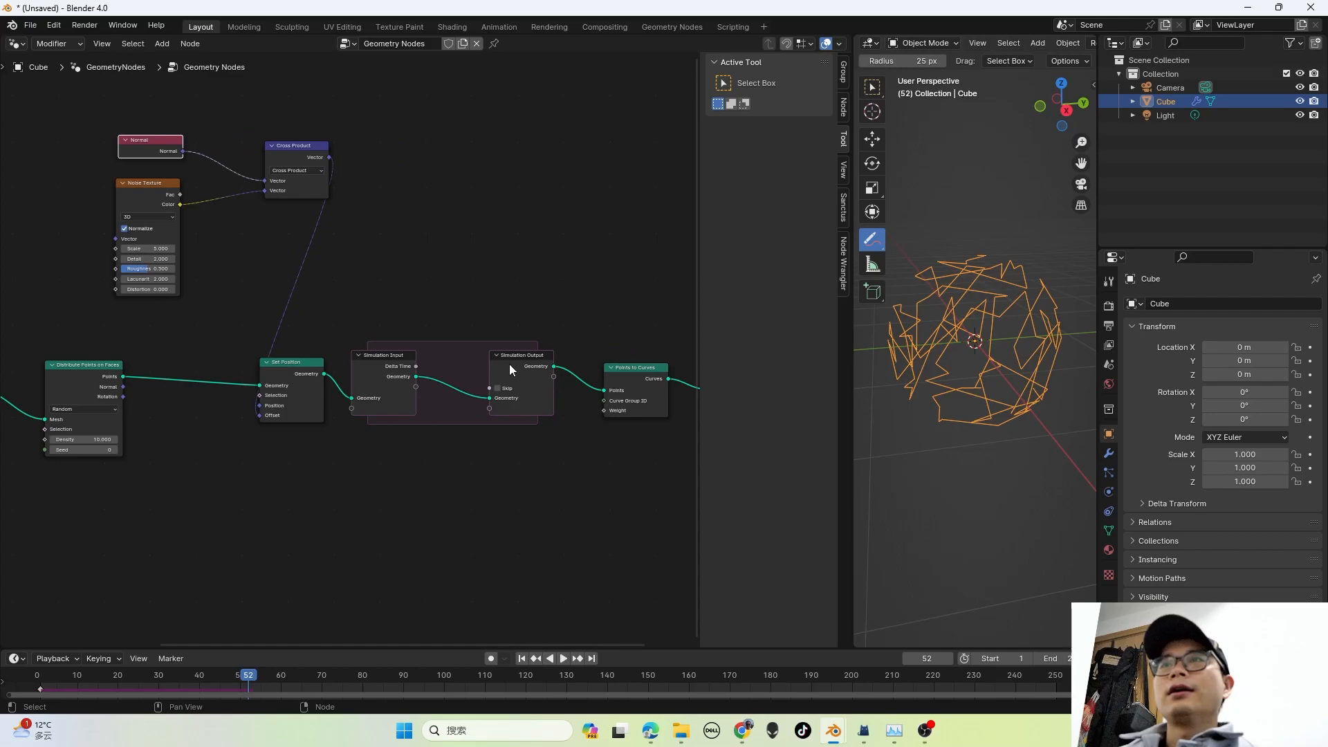
left_click(536, 368, "ctrl+shift")
mouse_move(615, 372)
left_mouse_down()
mouse_move(603, 232)
mouse_move(430, 259)
mouse_move(182, 151)
left_mouse_up()
mouse_move(986, 300)
middle_mouse_down()
mouse_move(1008, 320)
mouse_move(988, 325)
middle_mouse_up()
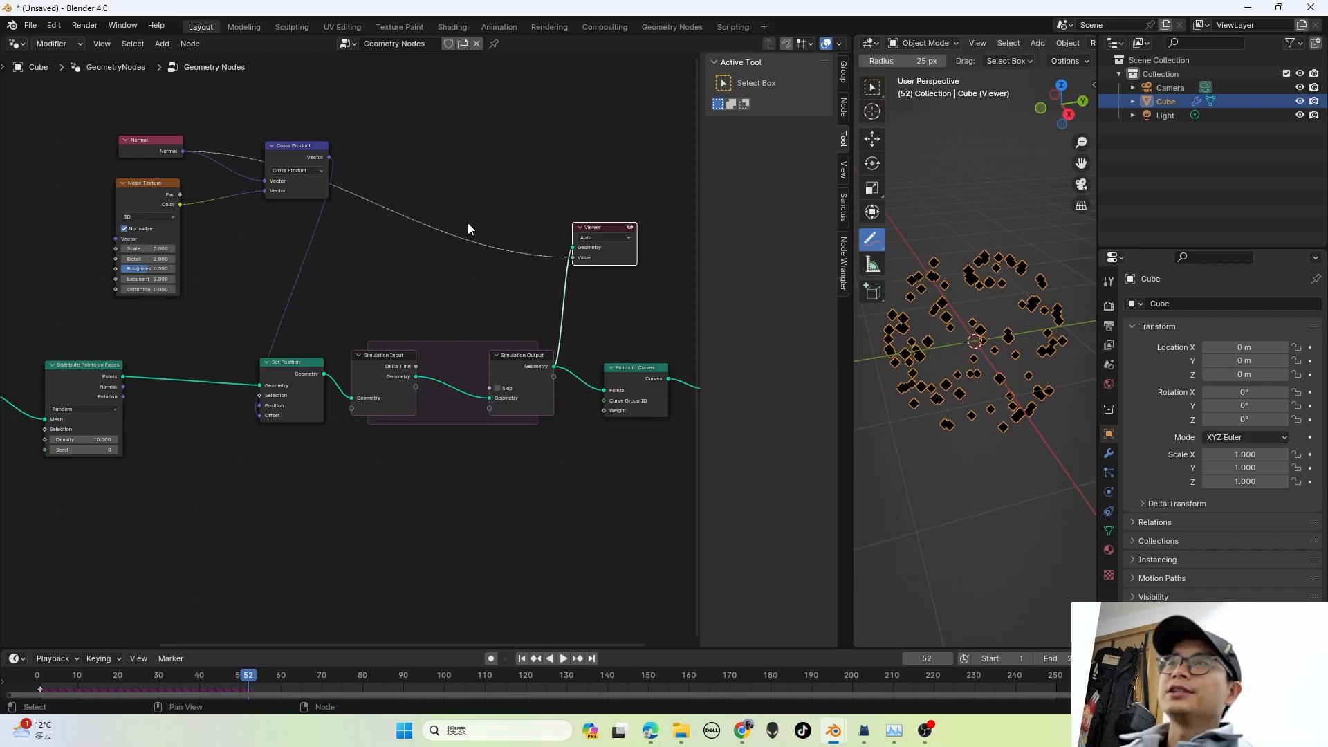
middle_click_drag(357, 226, 376, 229)
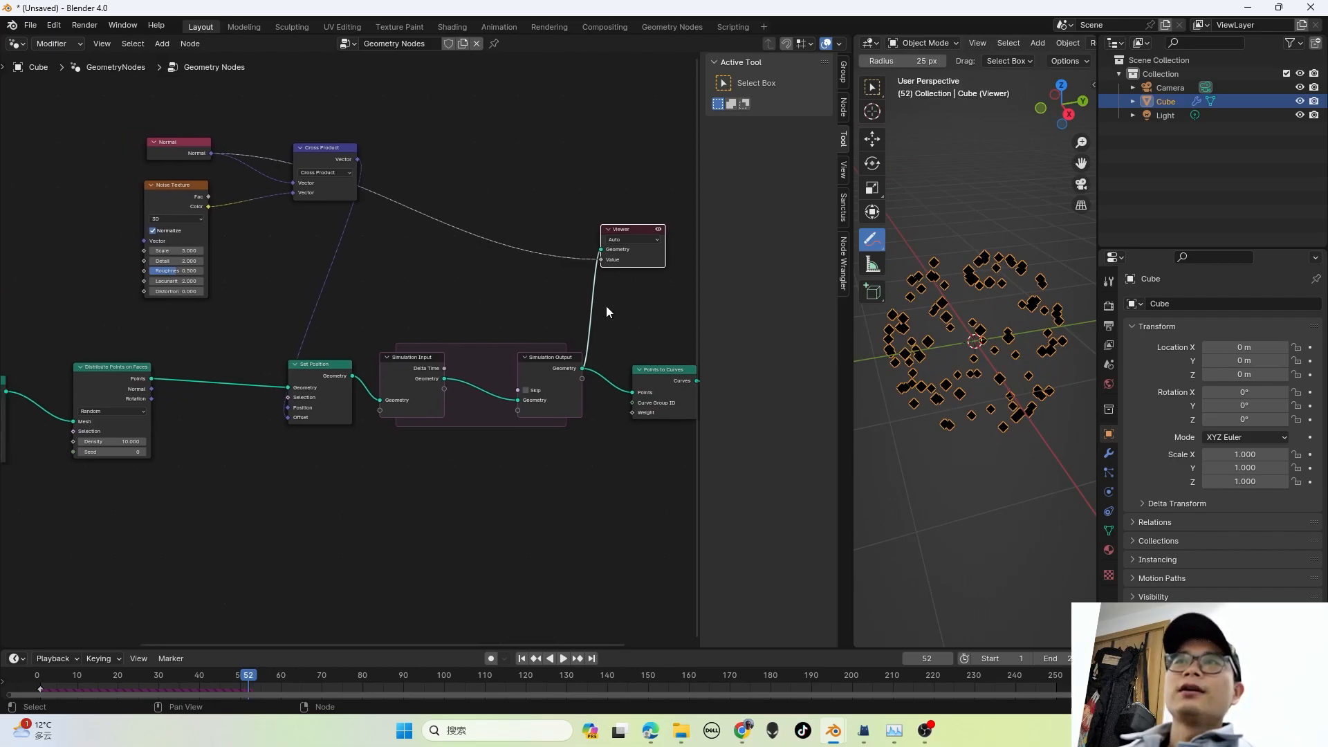
middle_click_drag(394, 303, 505, 322)
middle_click_drag(185, 260, 337, 250)
scroll(382, 260, "up", 1)
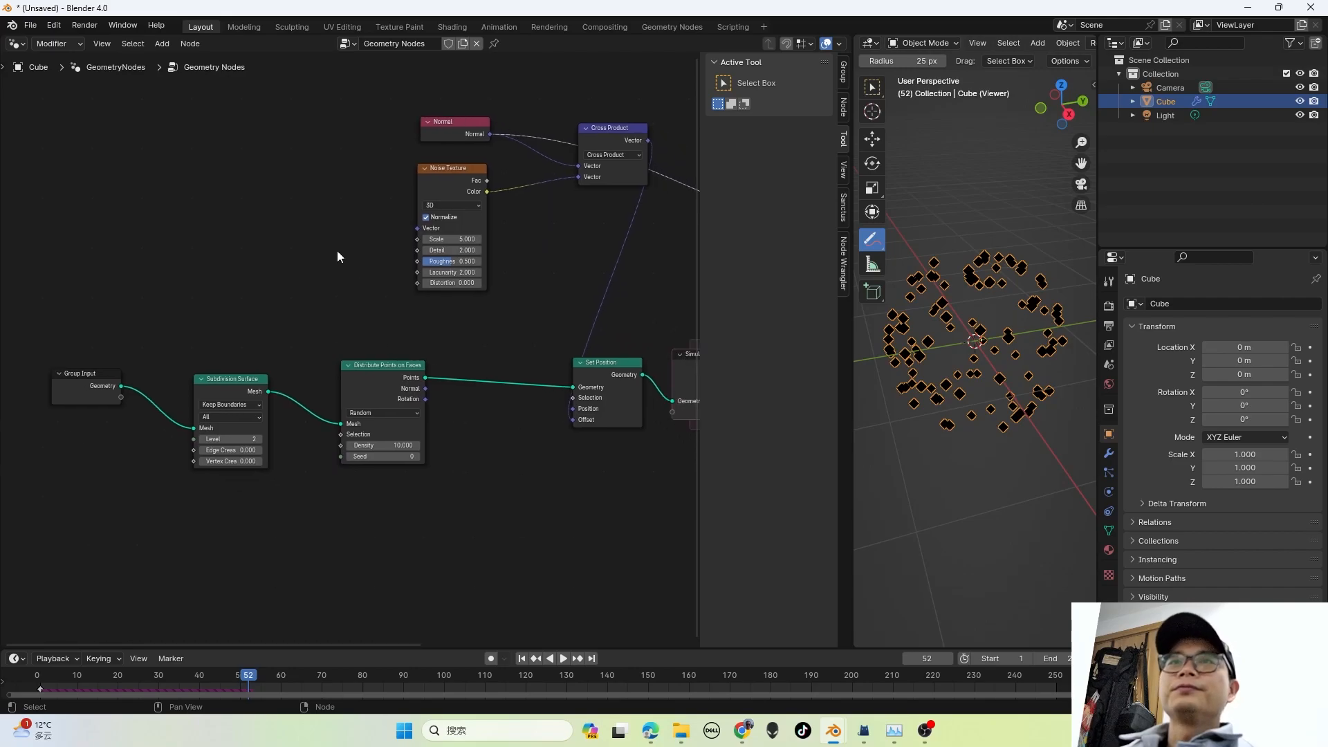
middle_click_drag(262, 318, 251, 317)
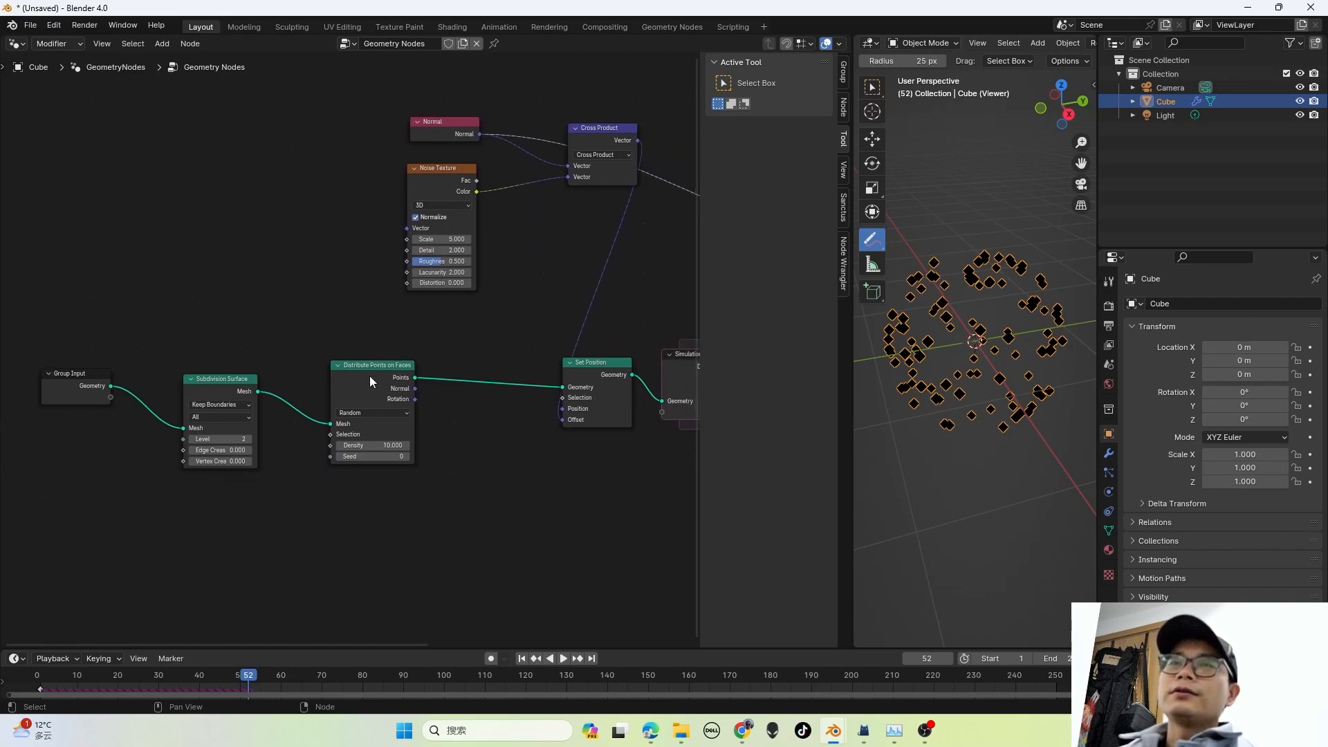
Step: Move the Distribute Points on Faces node slightly farther from the Subdivision Surface node
middle_click_drag(370, 377, 337, 365)
left_click_drag(329, 364, 346, 379)
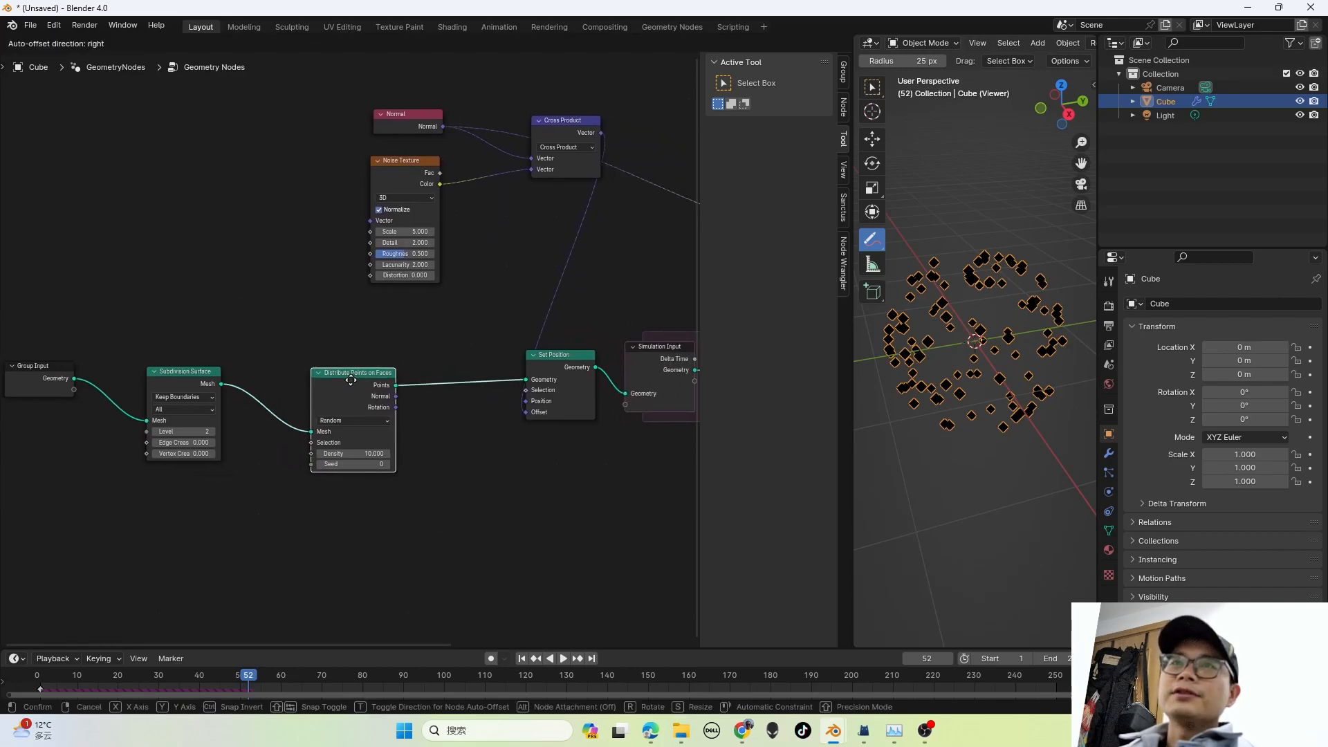
scroll(346, 377, "up", 3)
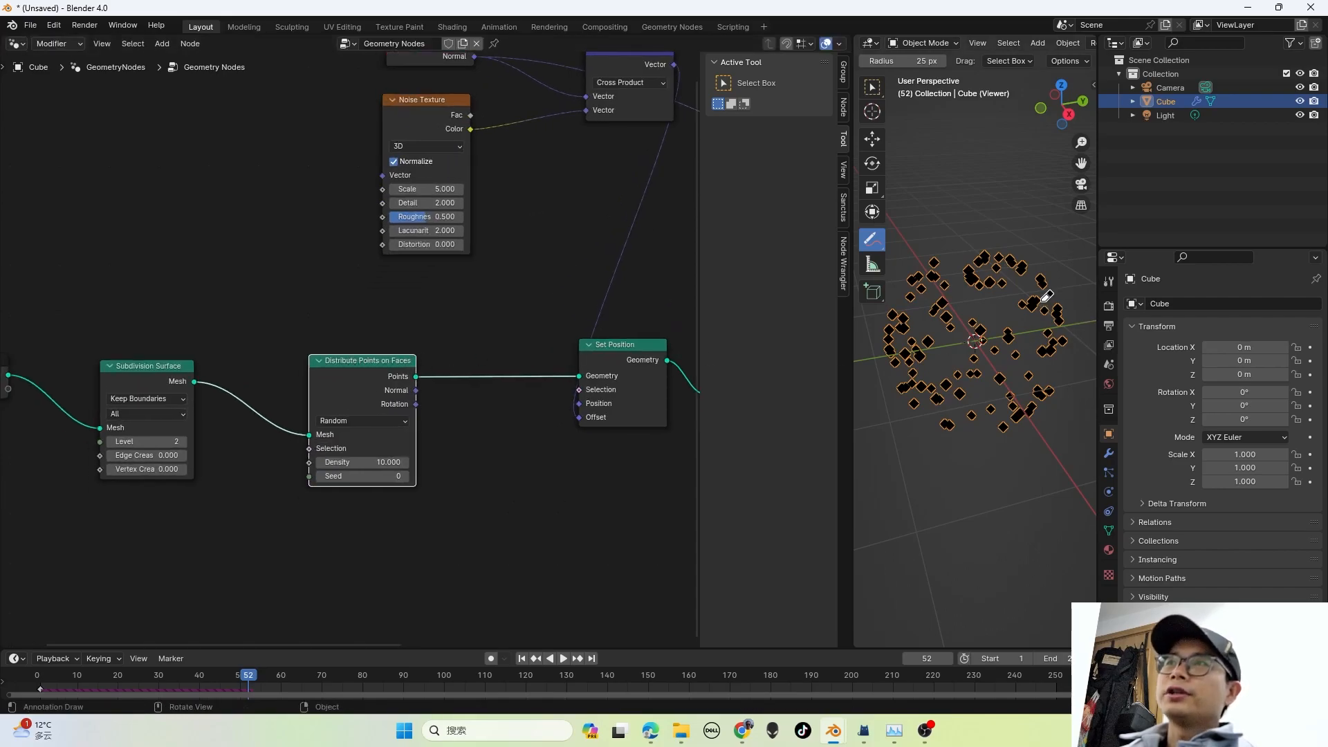
left_click(137, 375)
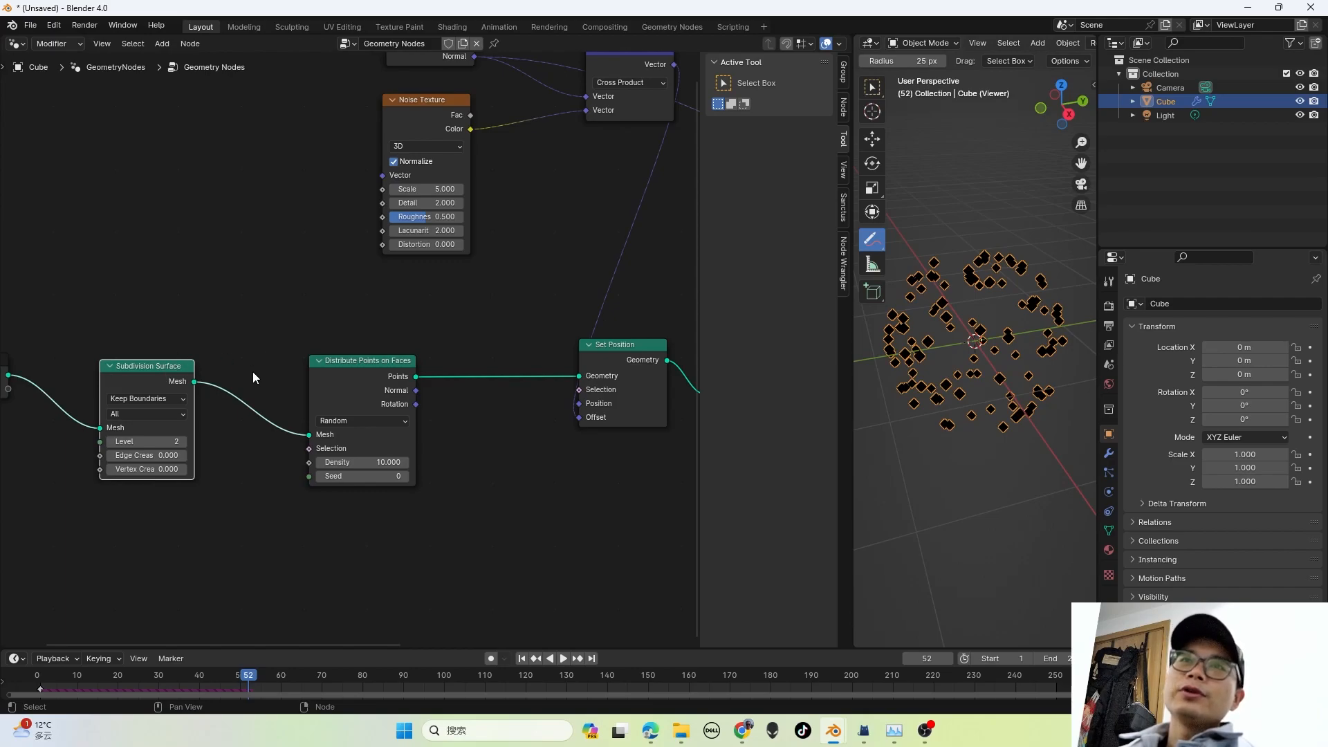
left_click(318, 381)
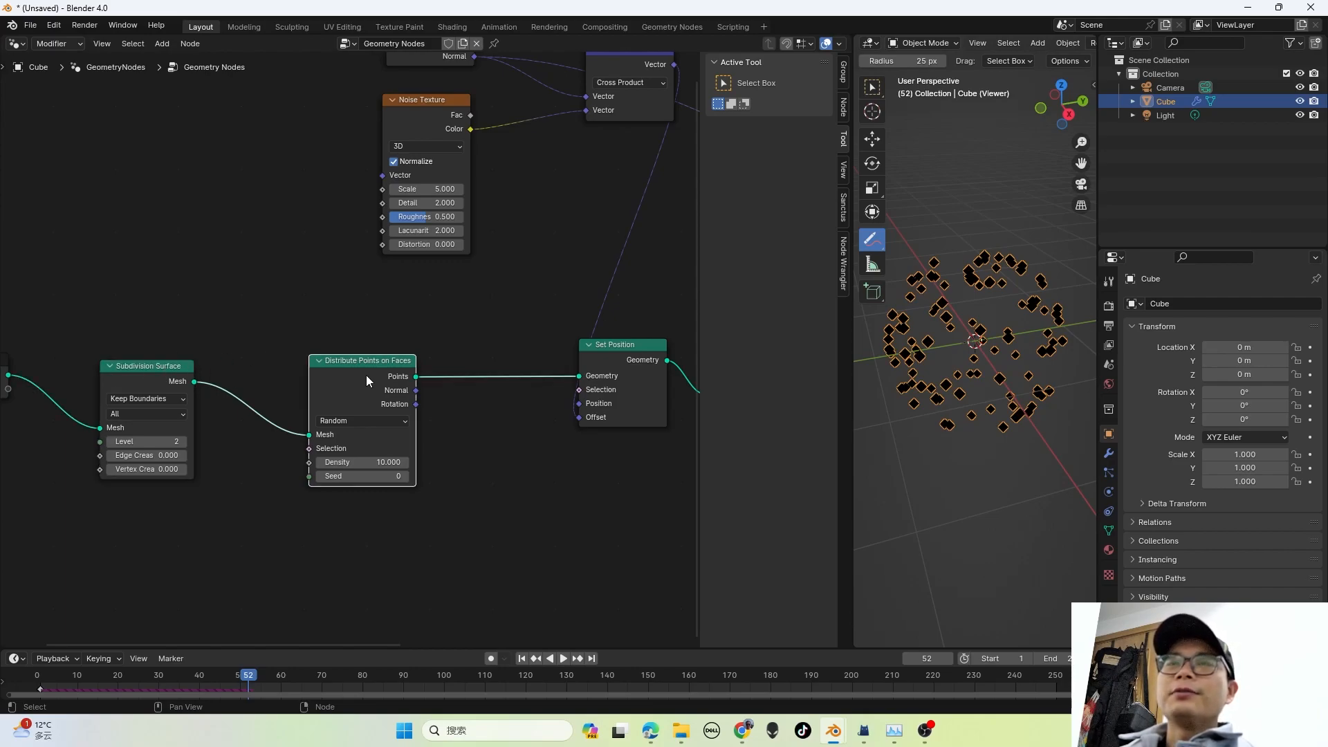
left_click(138, 375)
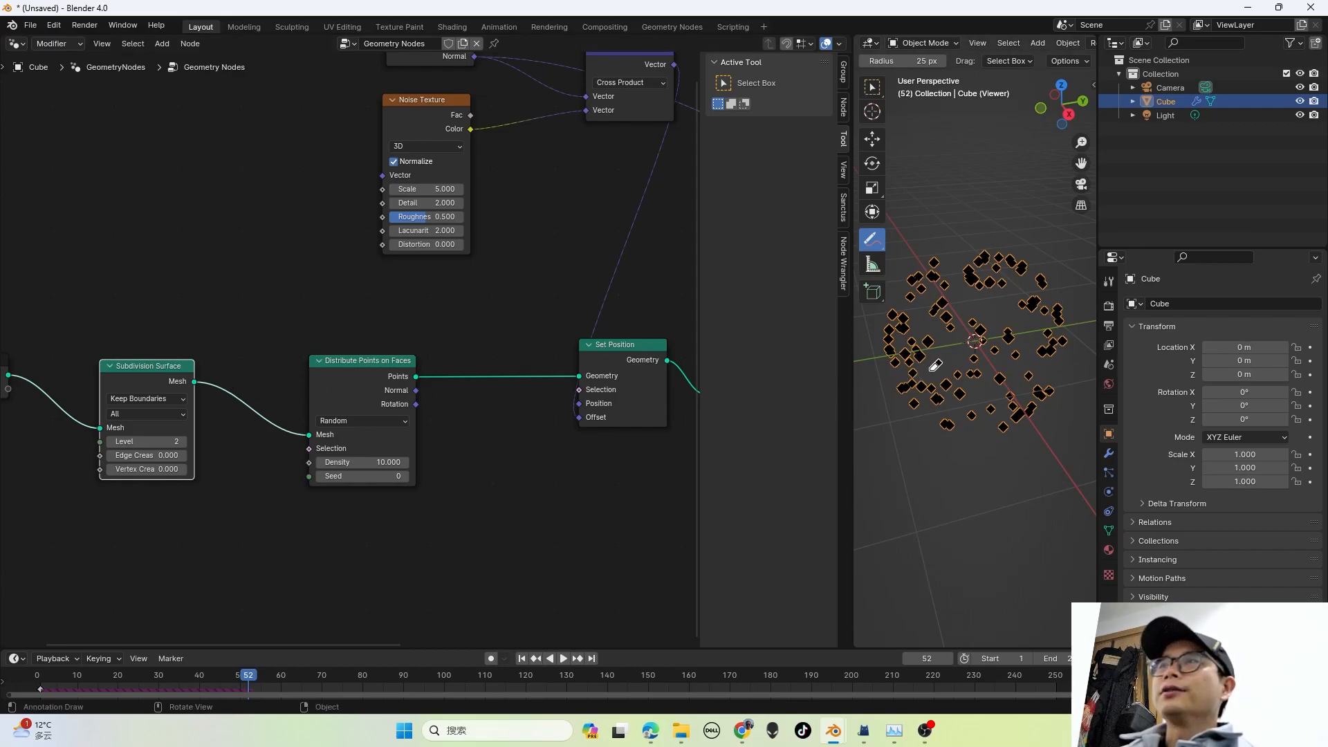
left_click(401, 365)
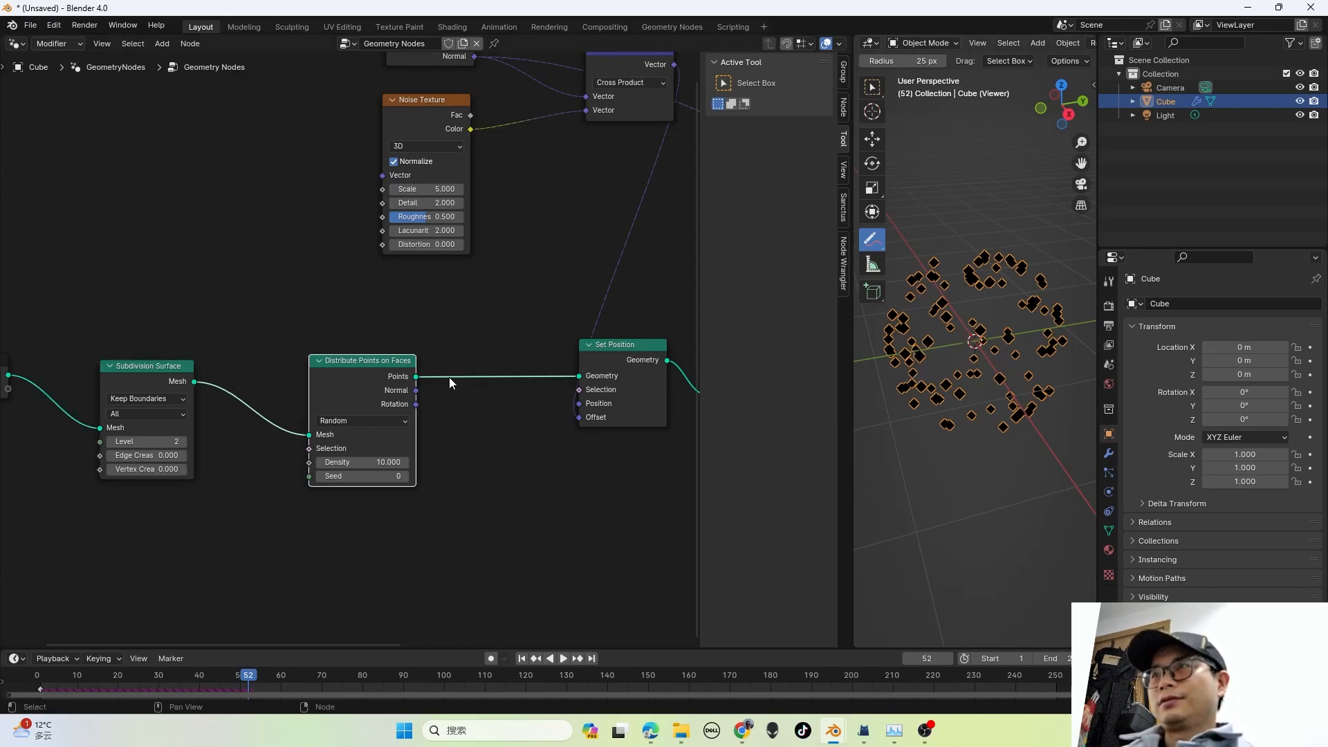
middle_click_drag(306, 368, 345, 361)
left_click_drag(380, 362, 419, 362)
scroll(419, 362, "down", 1)
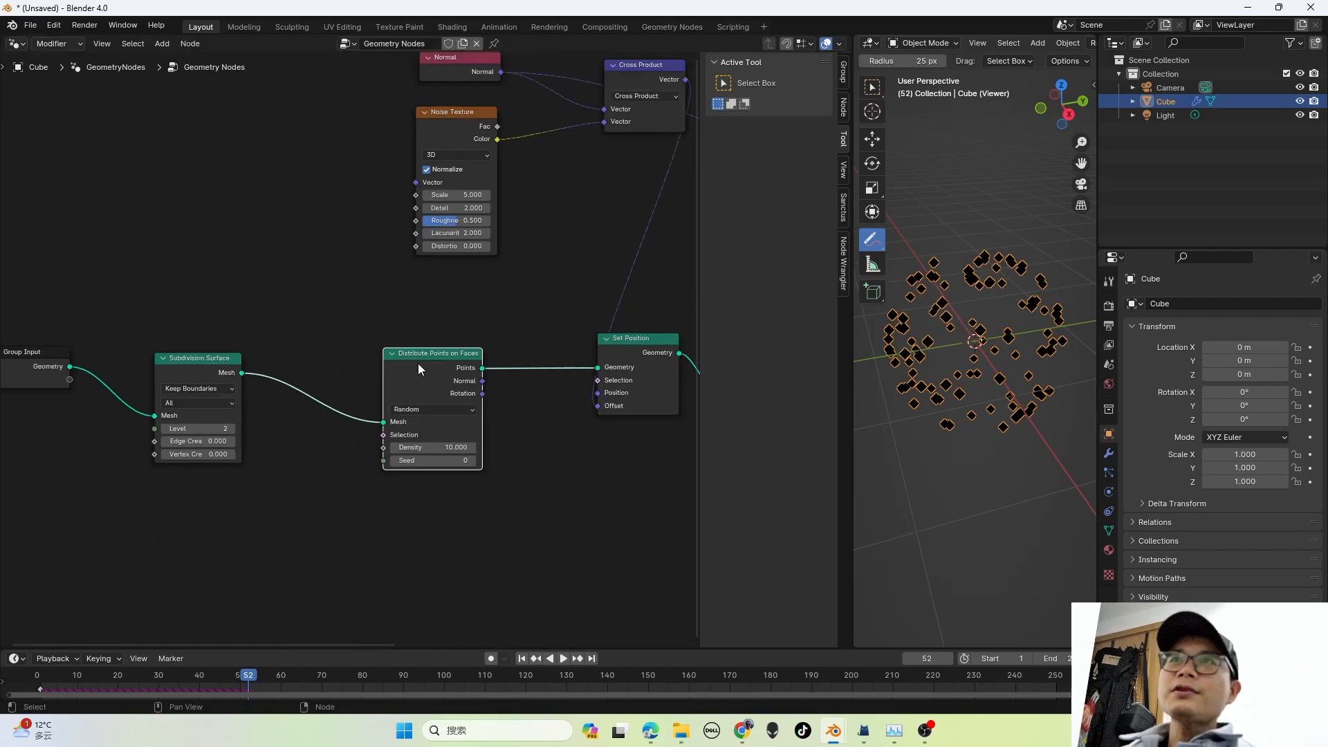
Step: Add a Sample Nearest Surface node above the Normal node and link the Subdivision Surface mesh to its Mesh input
middle_click_drag(419, 362, 406, 377)
key("shift+a")
left_click(296, 272)
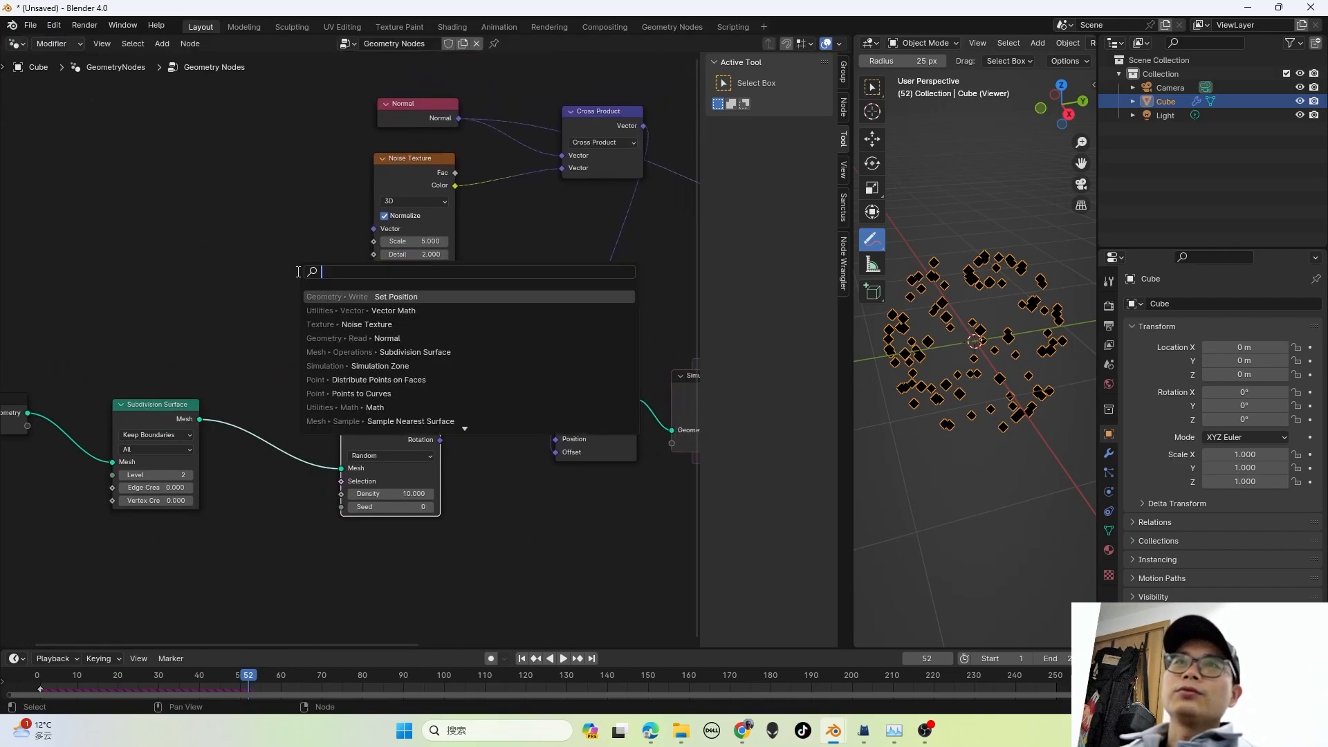
type("NEAR S")
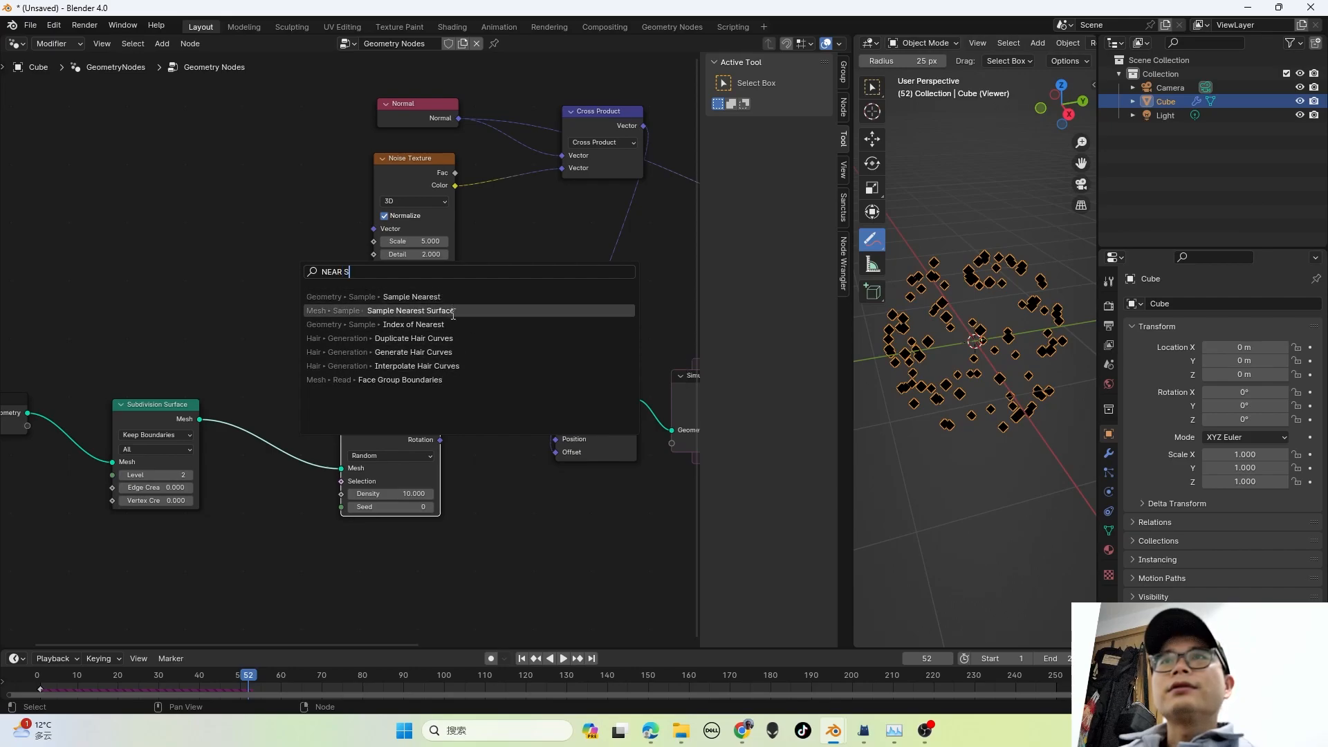
left_click(410, 324)
left_click(271, 100)
middle_click_drag(271, 99, 276, 151)
left_click_drag(291, 185, 298, 134)
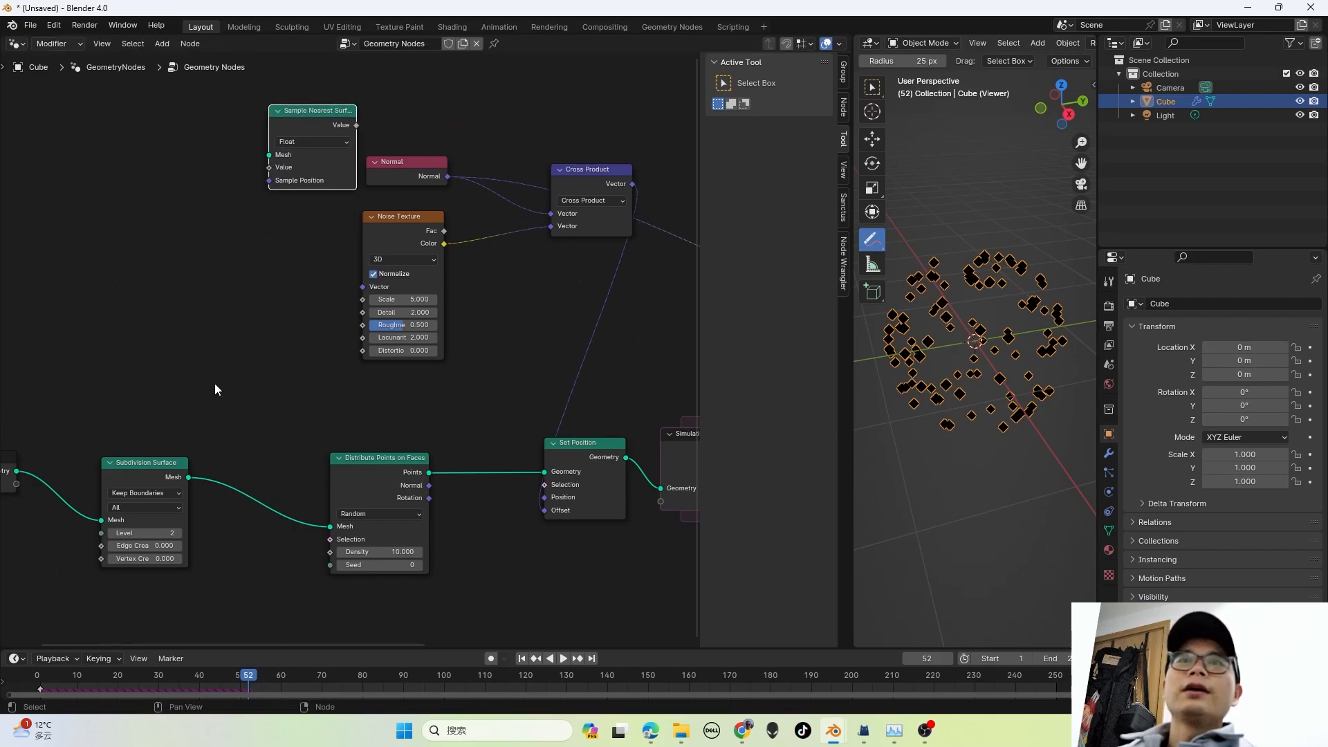
left_click(185, 486)
left_click_drag(187, 480, 385, 149)
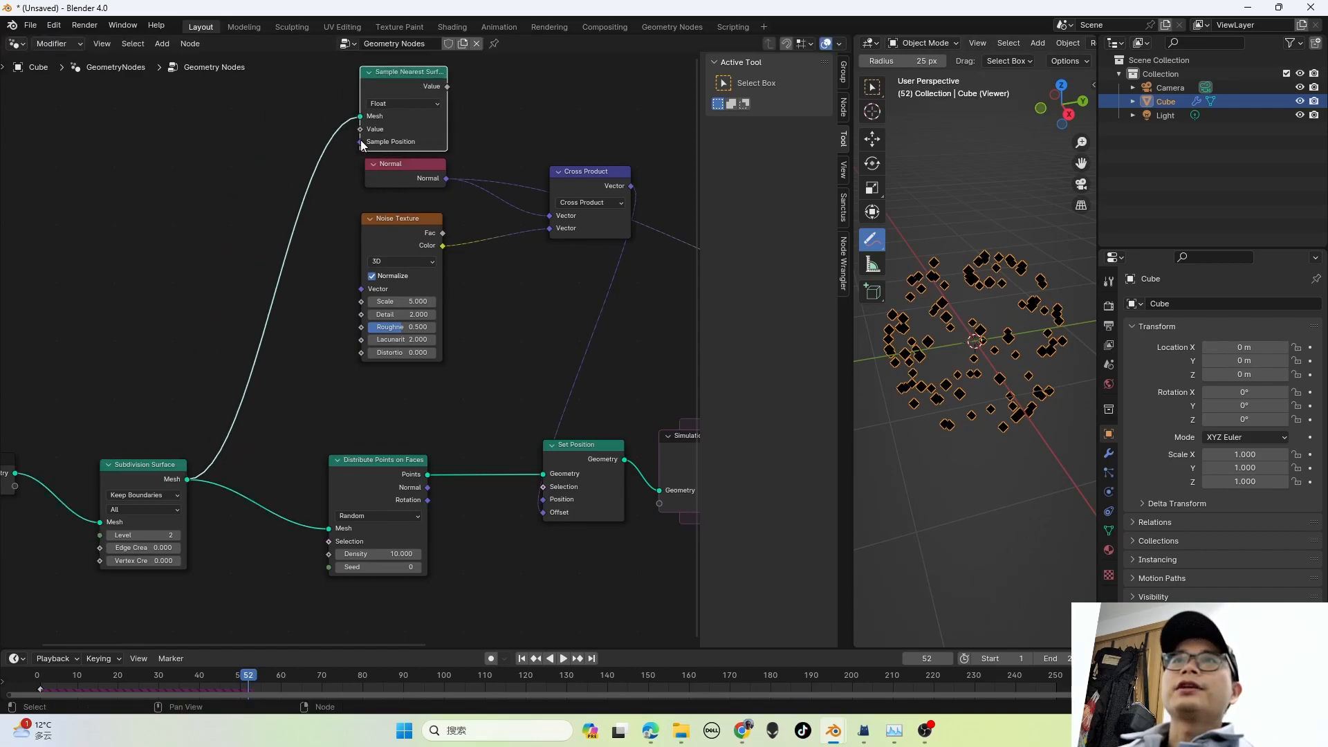
Step: Set the Sample Nearest Surface node's data type to Vector
left_click(404, 101)
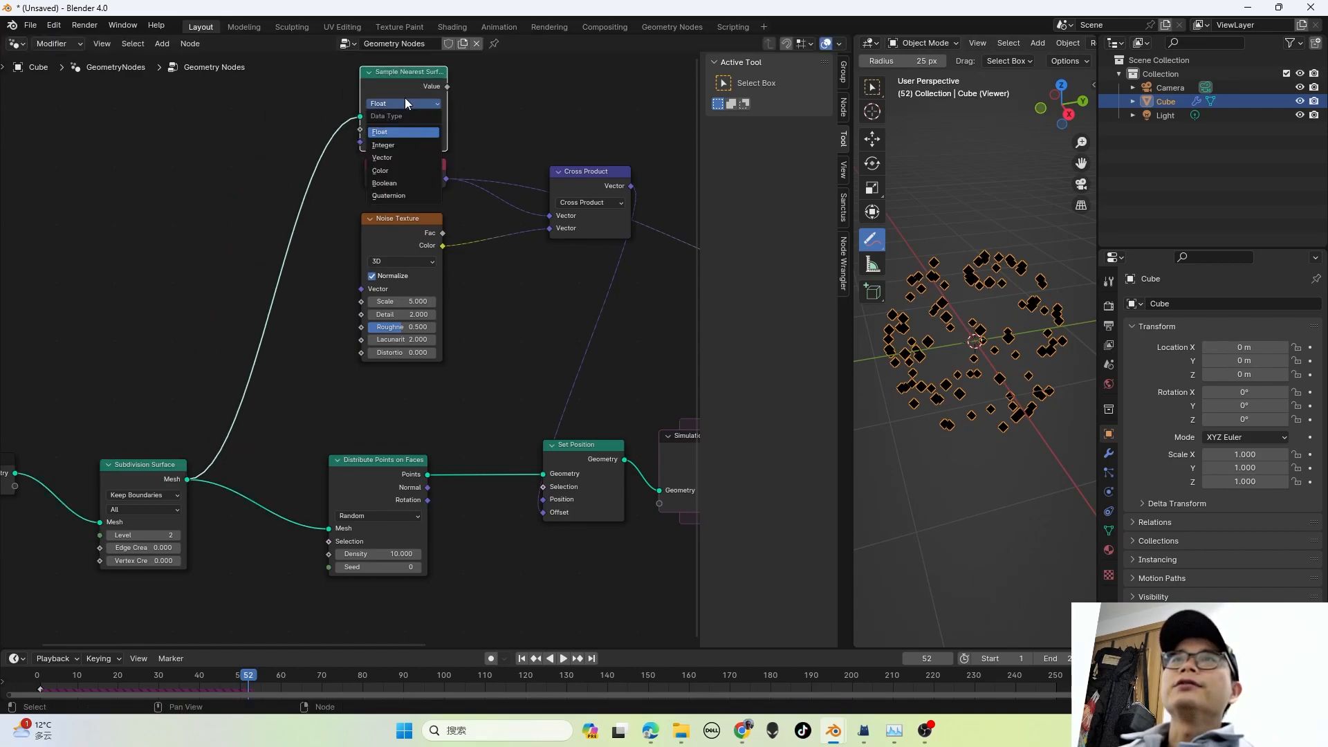
left_click(409, 101)
scroll(409, 102, "up", 4)
middle_click_drag(409, 108, 349, 257)
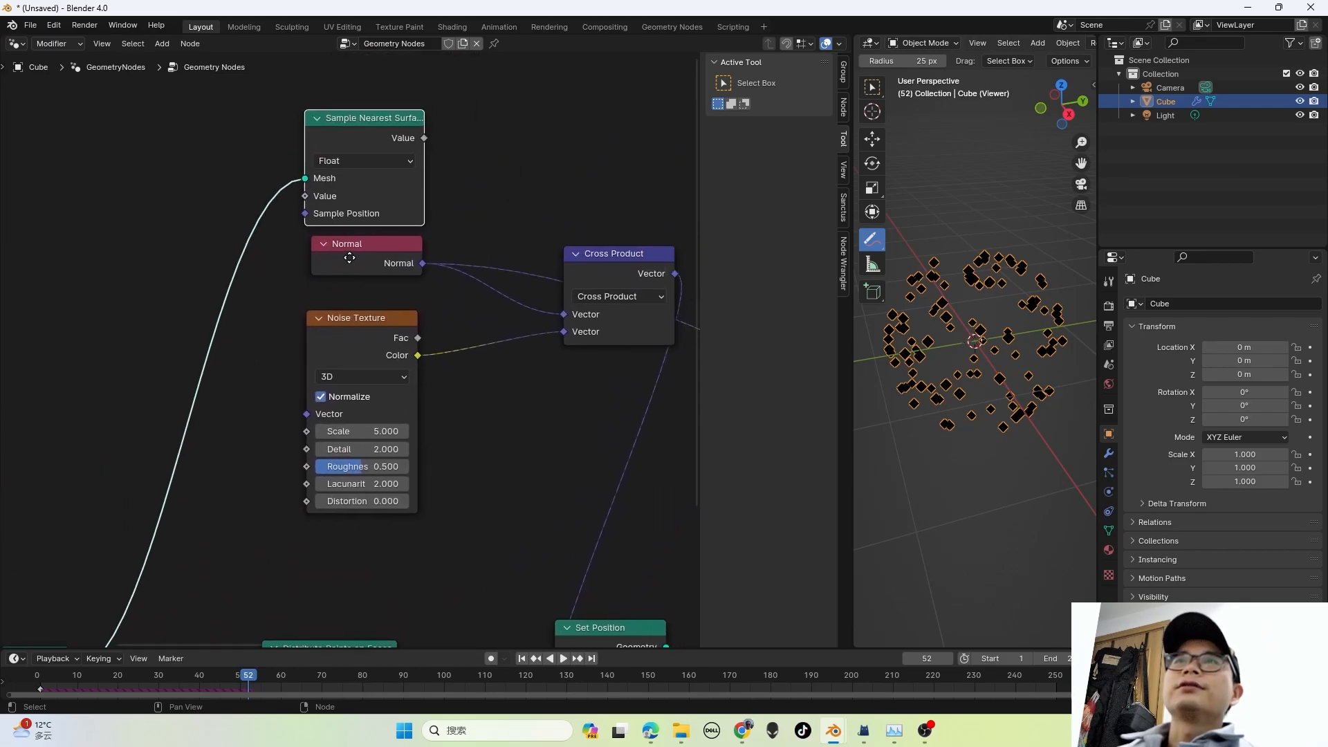
scroll(349, 257, "up", 1)
left_click(379, 142)
left_click(365, 204)
left_click(359, 141)
left_click(359, 220)
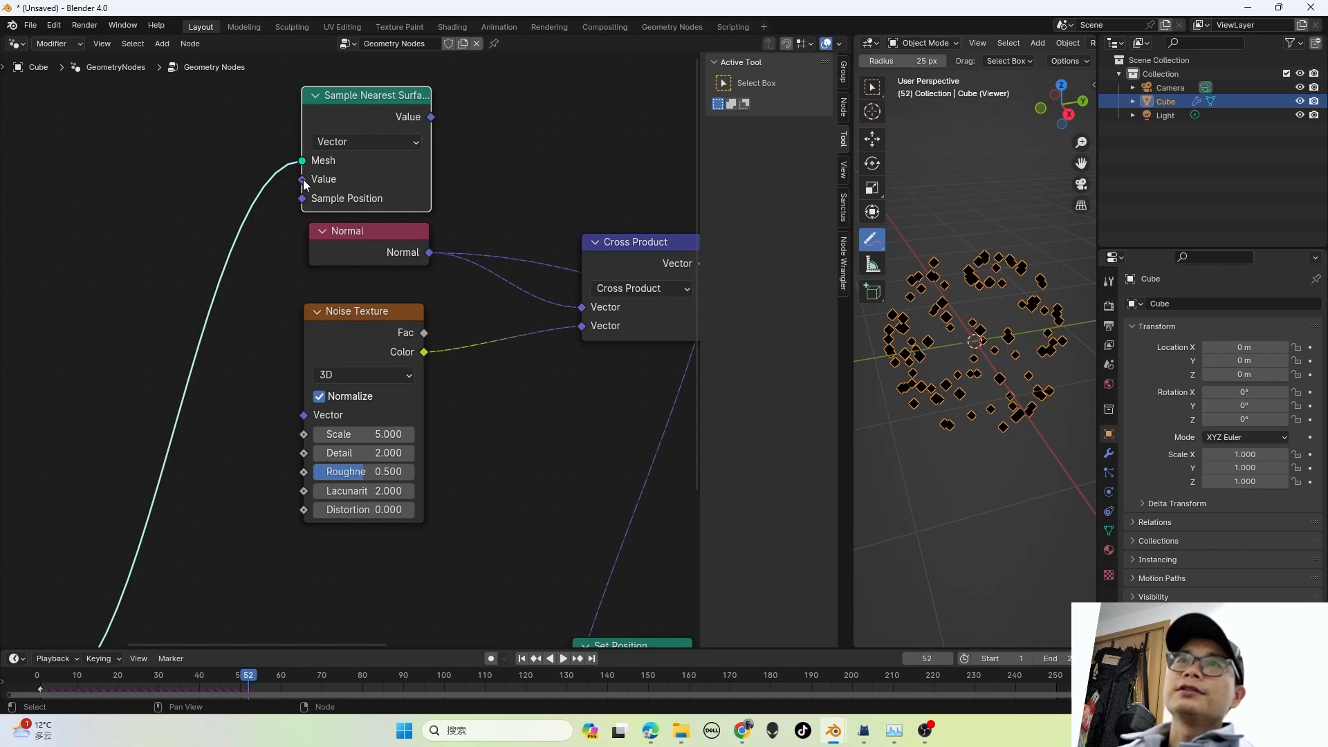
Step: Link Normal to the Sample Nearest Surface's Value input and connect its Value output to the Cross Product's first Vector input
left_click_drag(302, 179, 430, 253)
scroll(289, 238, "down", 1)
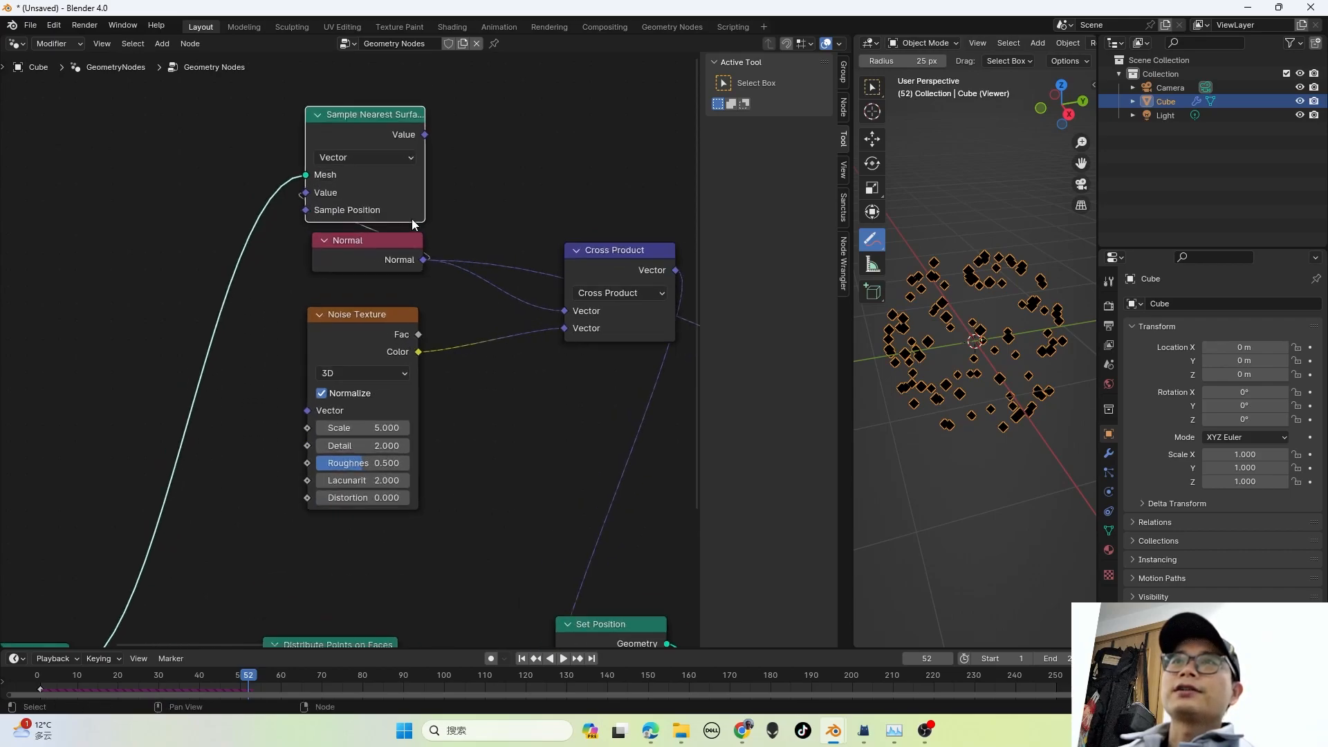
scroll(412, 218, "up", 1)
left_click_drag(397, 133, 547, 323)
scroll(350, 281, "down", 4)
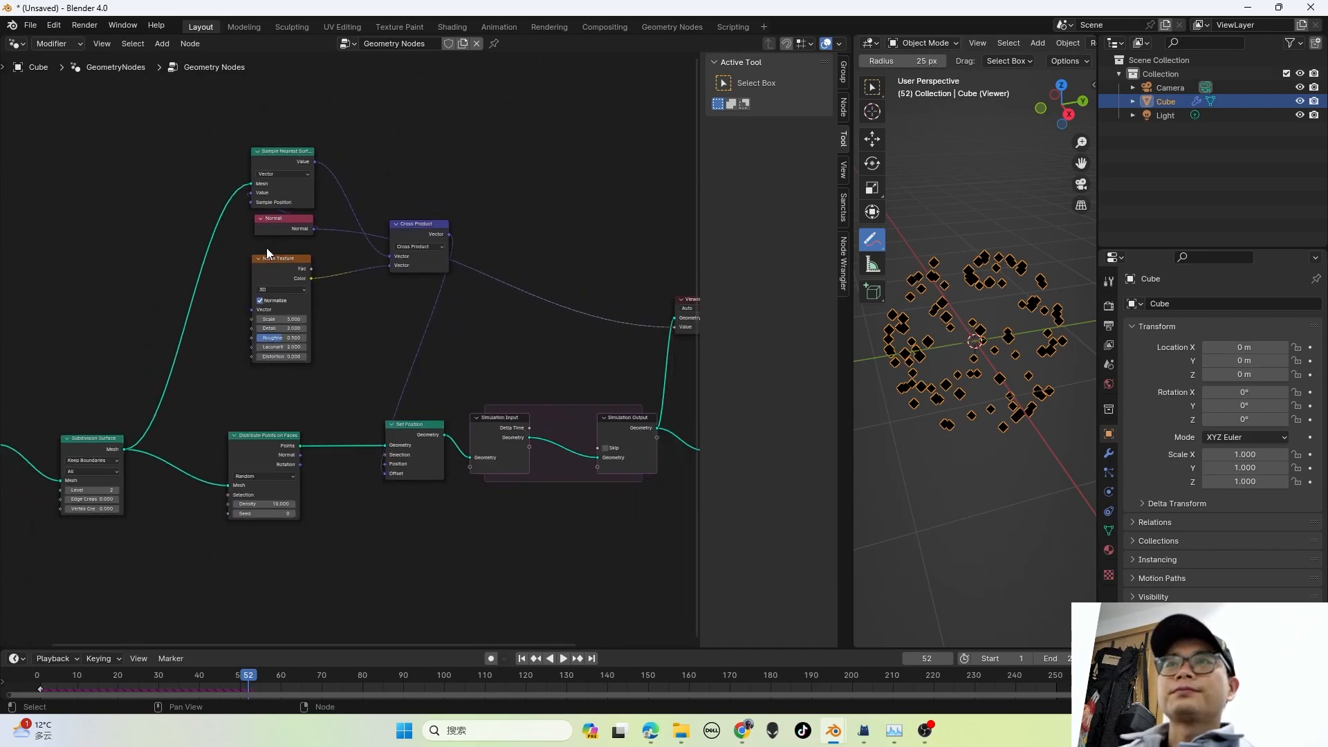
Step: Play the animation briefly from the first frame to check how the points are displaced
key("shift+Left")
key("space")
key("space")
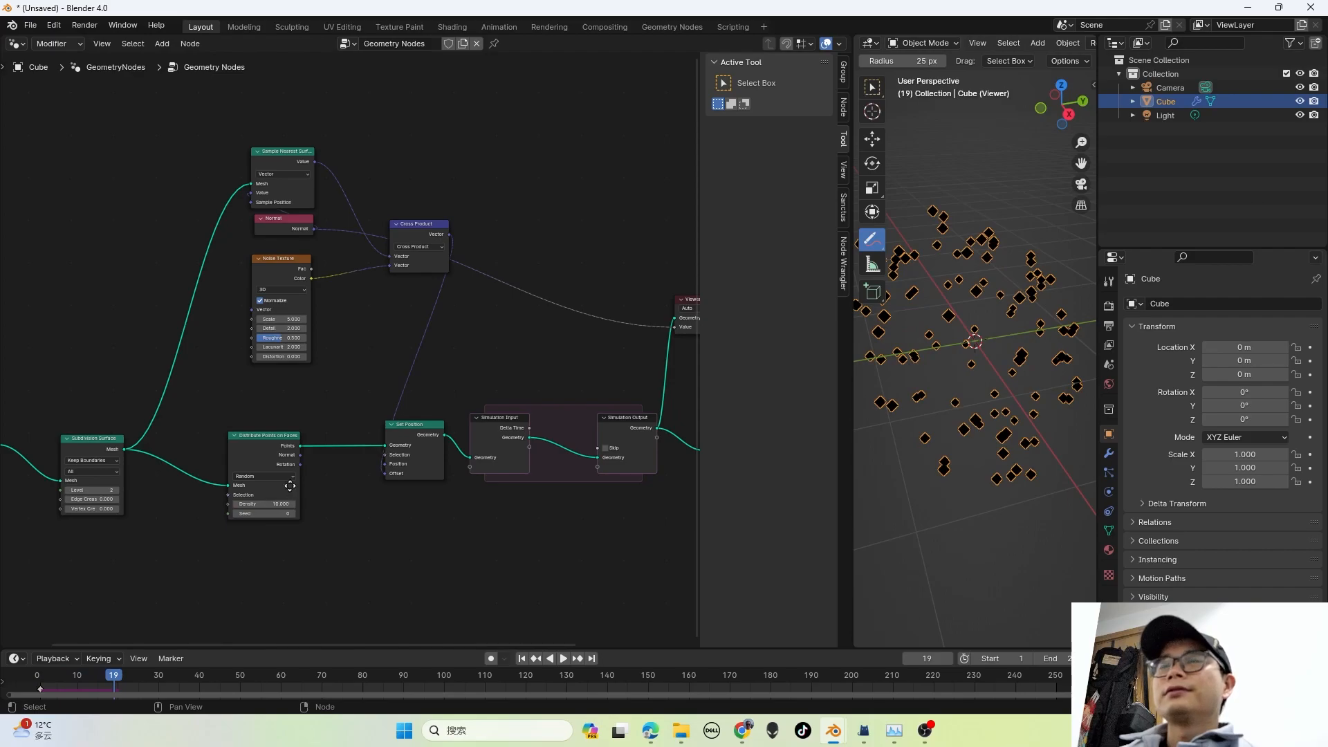
Step: Delete the Viewer node attached to the Simulation Output
middle_click_drag(289, 485, 278, 497)
scroll(357, 397, "up", 1)
middle_click_drag(357, 397, 287, 408)
left_click_drag(660, 381, 587, 258)
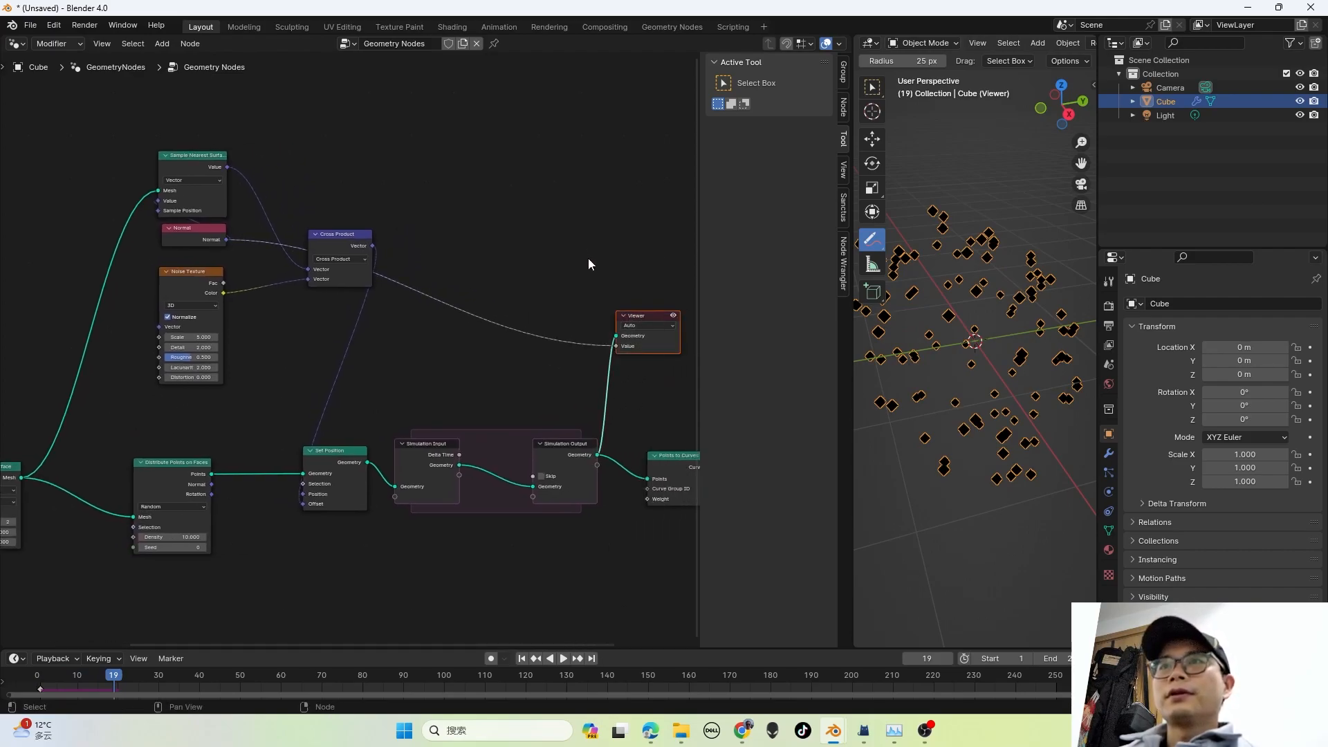
key("Delete")
Step: Remove the Set Position node before the simulation zone while keeping the geometry link, and widen the zone by moving Simulation Input away from Simulation Output
middle_click_drag(331, 489, 430, 488)
scroll(430, 488, "up", 1)
middle_click_drag(493, 329, 299, 279)
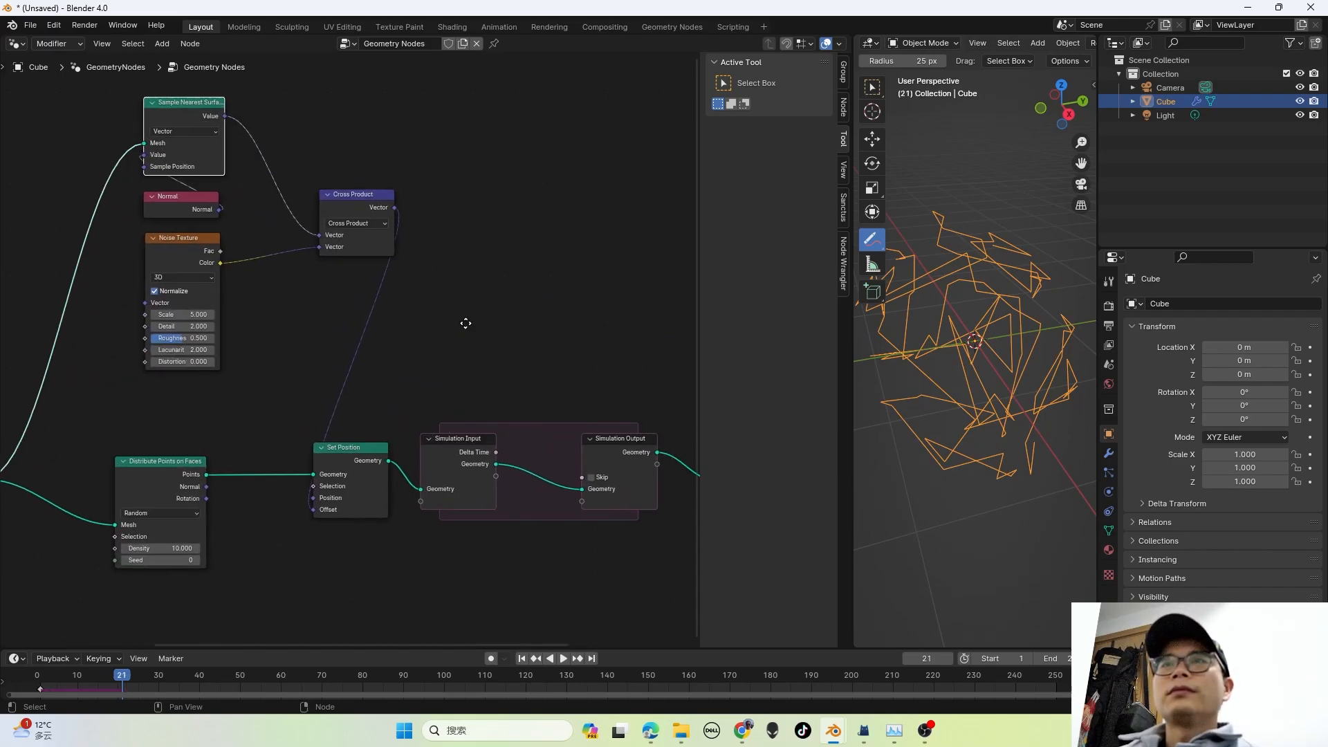
scroll(299, 279, "up", 2)
middle_click_drag(285, 354, 334, 334)
left_click(210, 418)
key("ctrl+x")
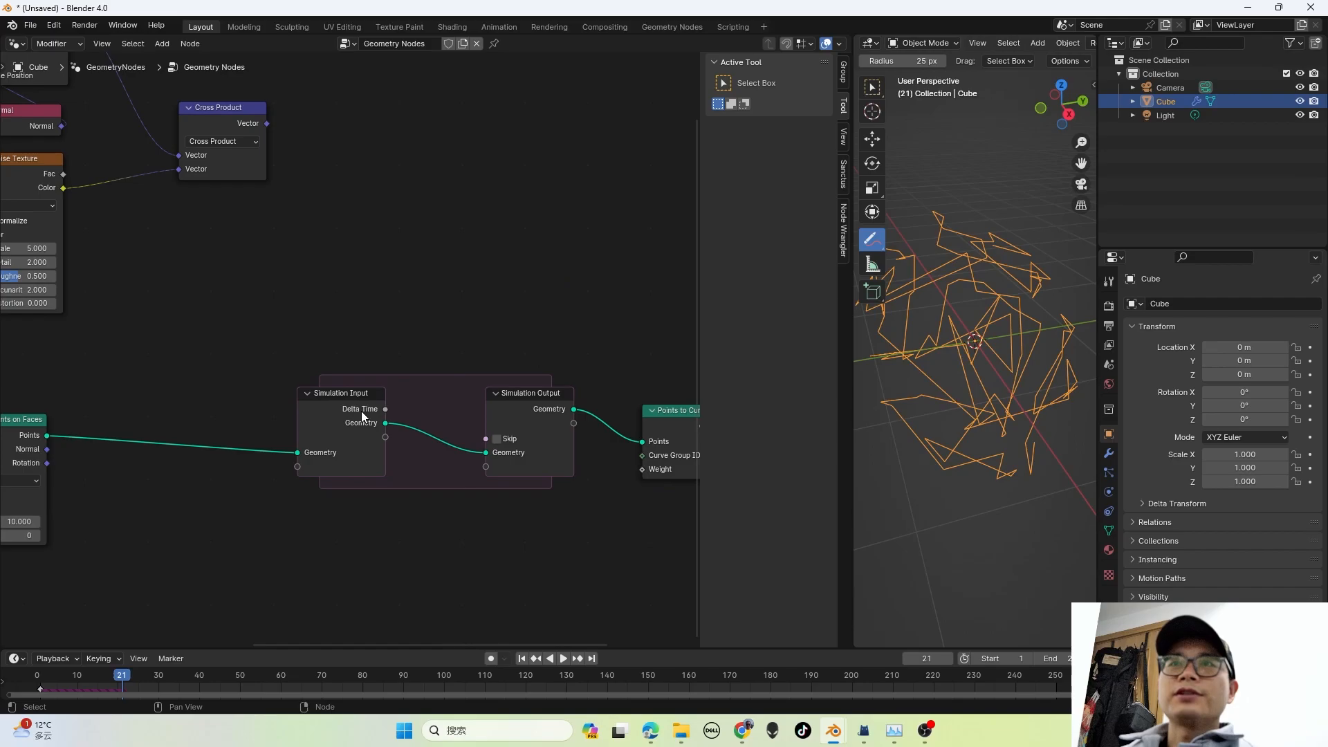
left_click_drag(363, 415, 205, 415)
Step: Insert a Set Position node between Simulation Input and Simulation Output, and link the Cross Product vector to its Offset
key("shift+a")
type("SETP")
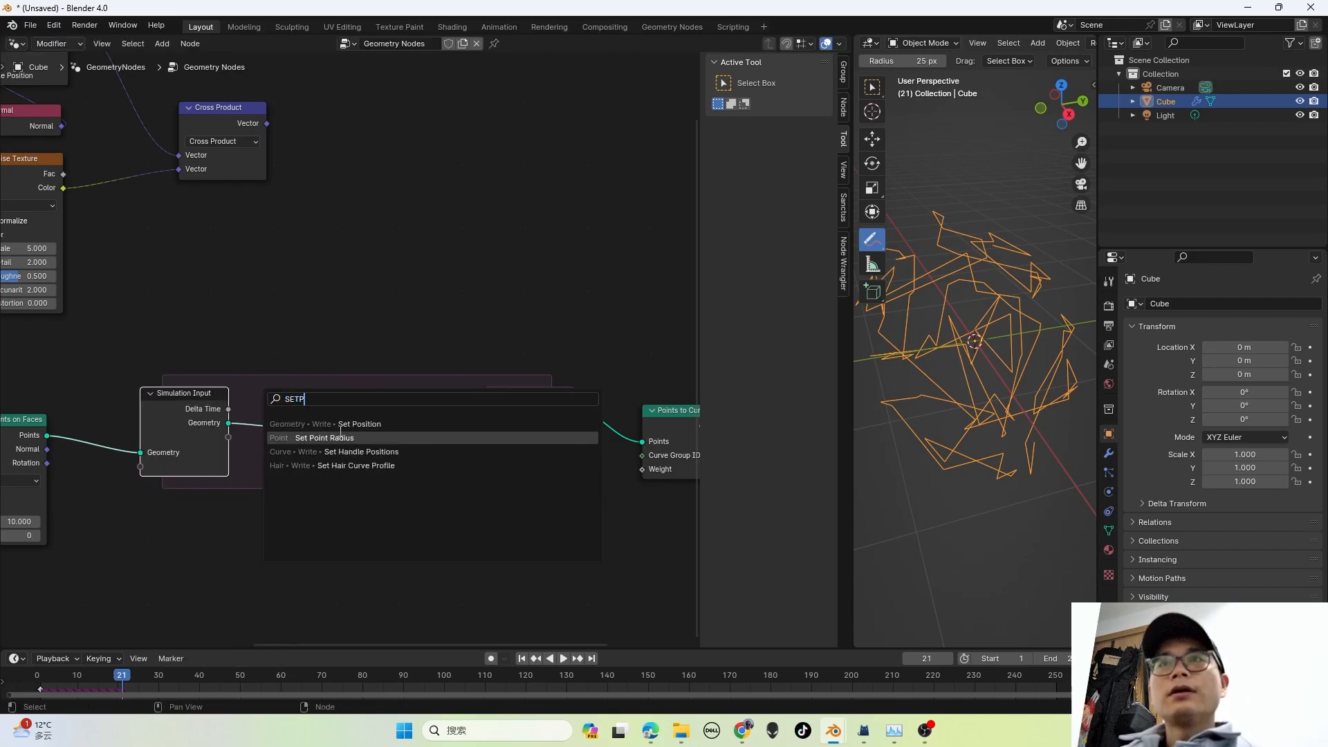
key("Return")
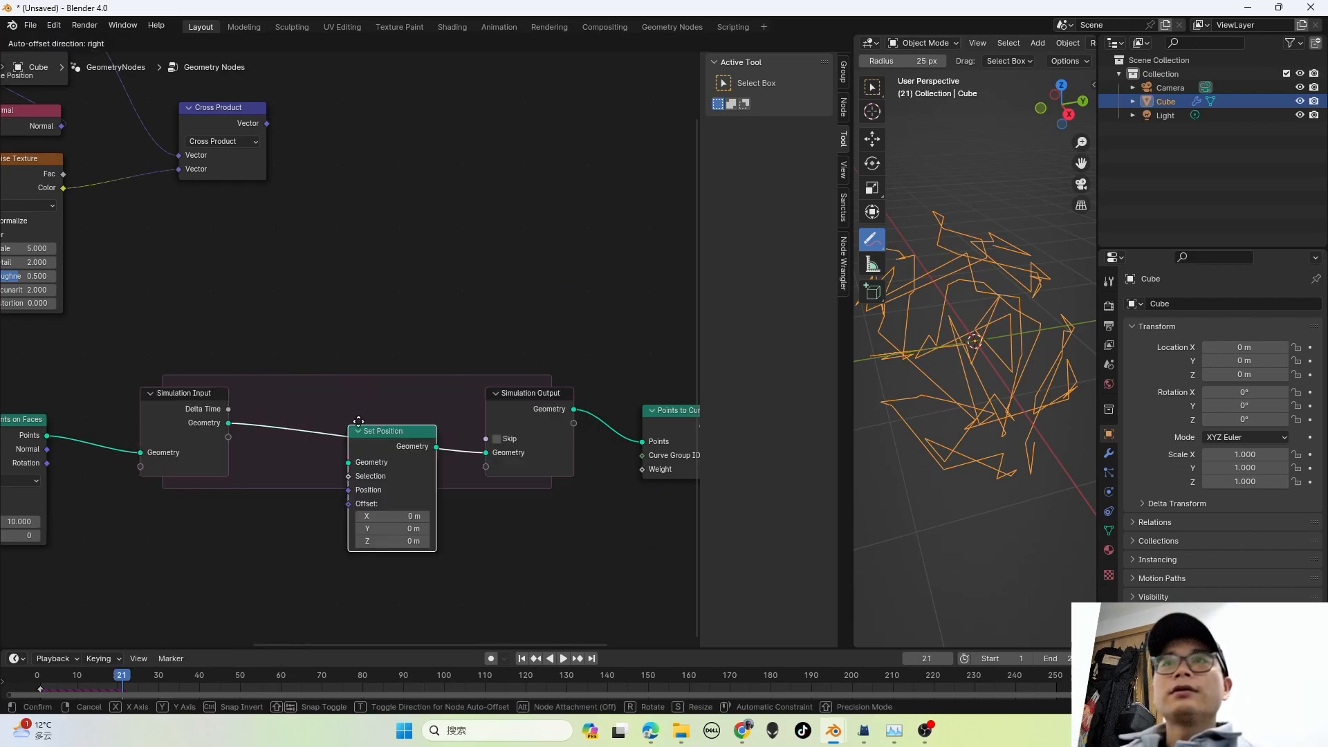
left_click(381, 416)
left_click_drag(379, 393, 399, 385)
left_click_drag(269, 124, 372, 452)
Step: Play the animation and orbit around the curves to examine the direction in which they spread
key("space")
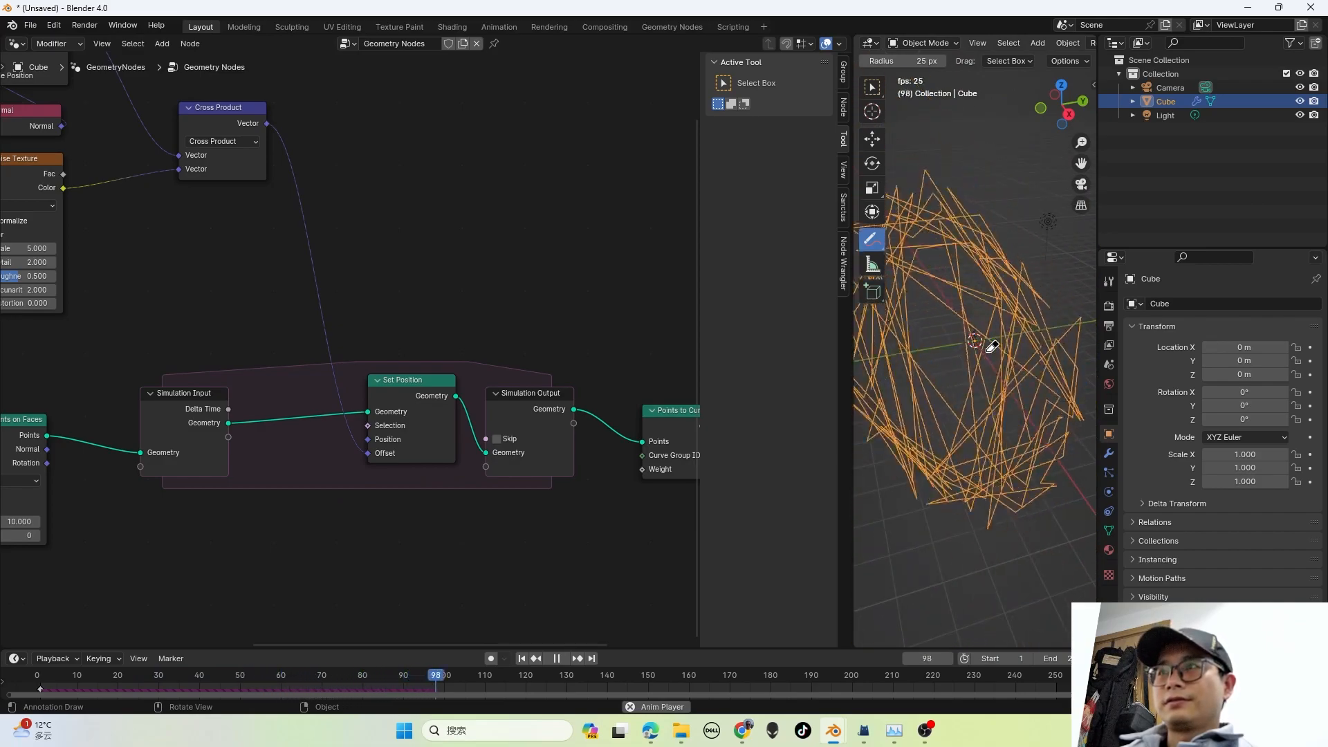
mouse_move(969, 341)
middle_mouse_down()
mouse_move(1005, 330)
mouse_move(984, 357)
middle_mouse_up()
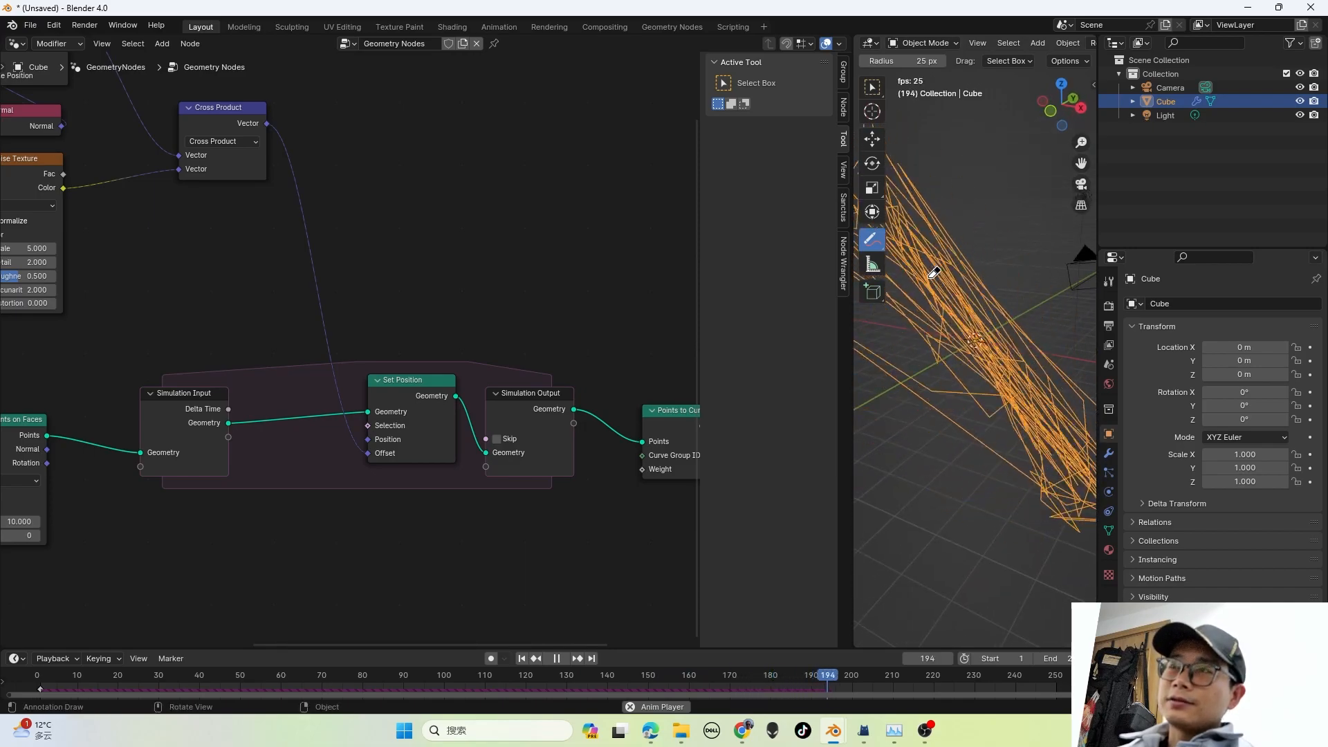
middle_click_drag(979, 358, 973, 362)
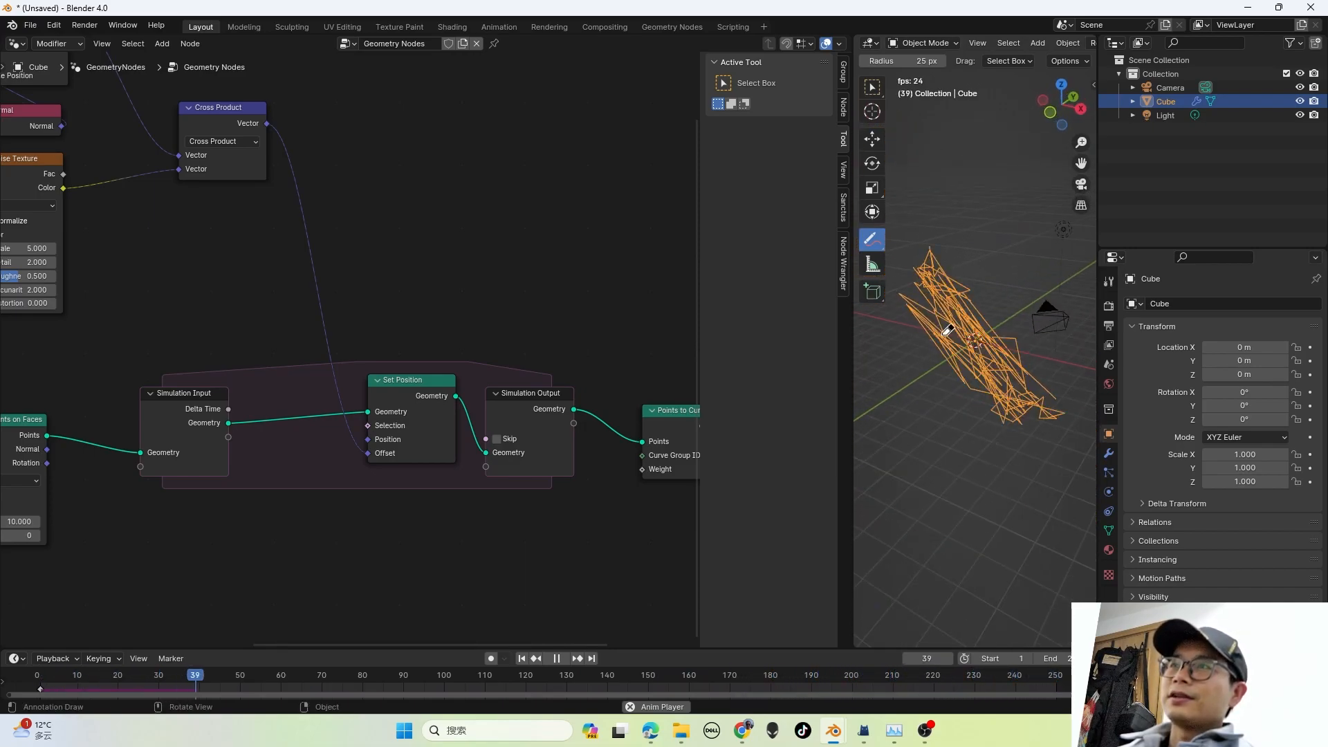
key("space")
Step: Reposition the Noise Texture node slightly below the Normal node
scroll(220, 326, "down", 2)
middle_click_drag(219, 326, 379, 370)
scroll(284, 259, "up", 2)
middle_click_drag(253, 256, 317, 303)
left_click(282, 267)
scroll(254, 267, "up", 1)
left_click_drag(255, 267, 243, 279)
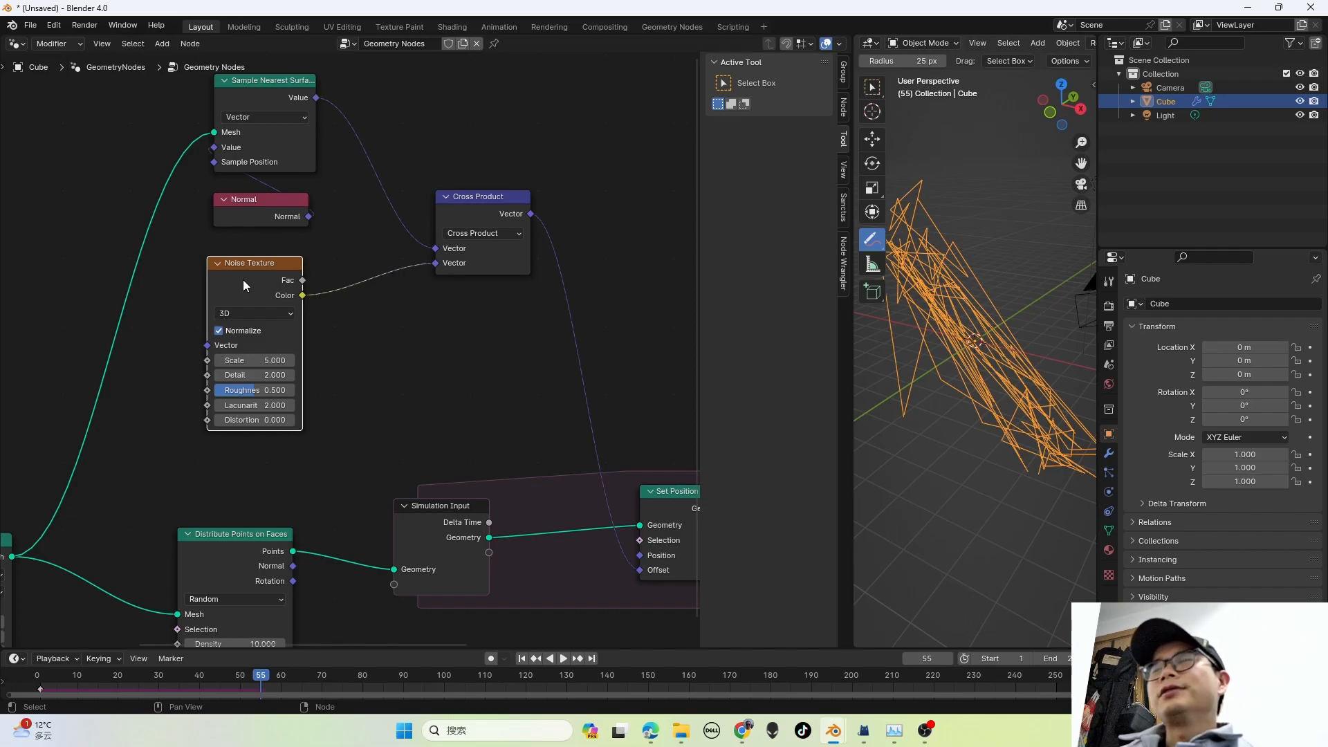
scroll(243, 279, "up", 2)
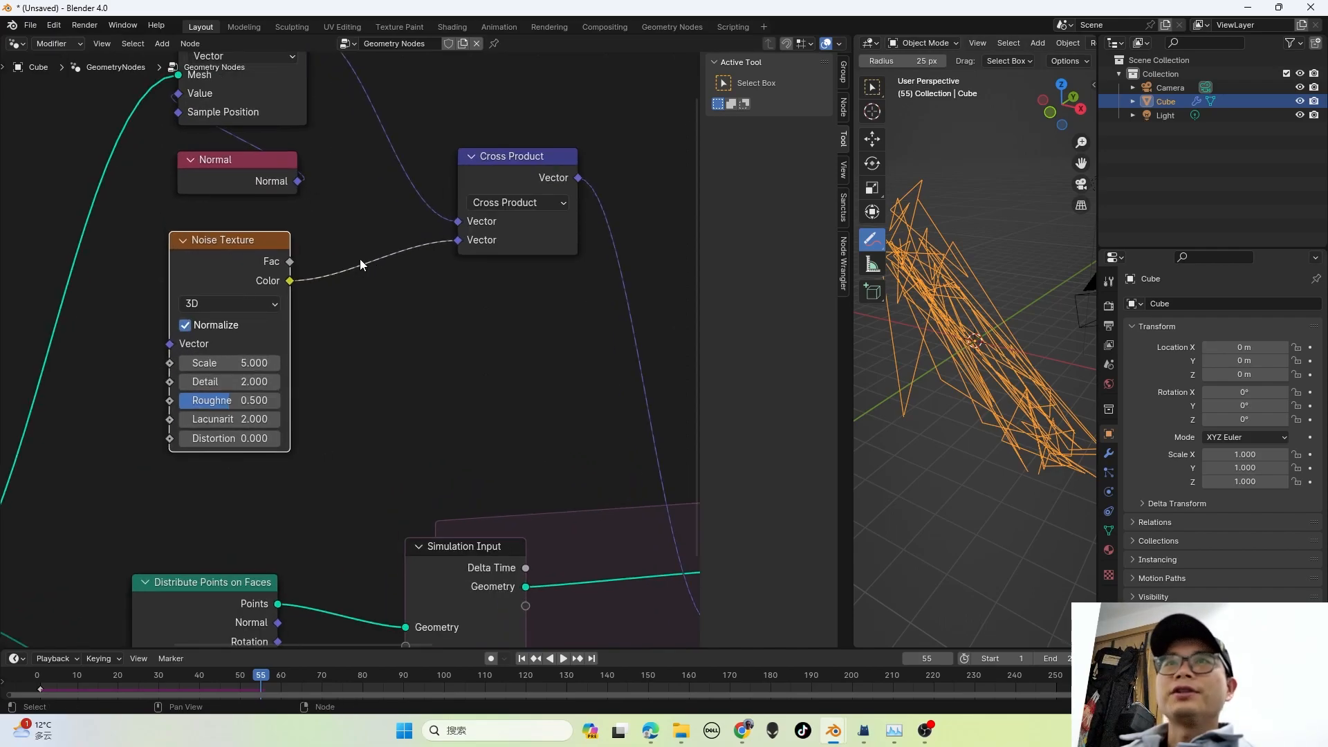
Step: Insert a Vector Math node on the link between the Noise Texture's Color and the Cross Product's second Vector input
left_click(362, 310)
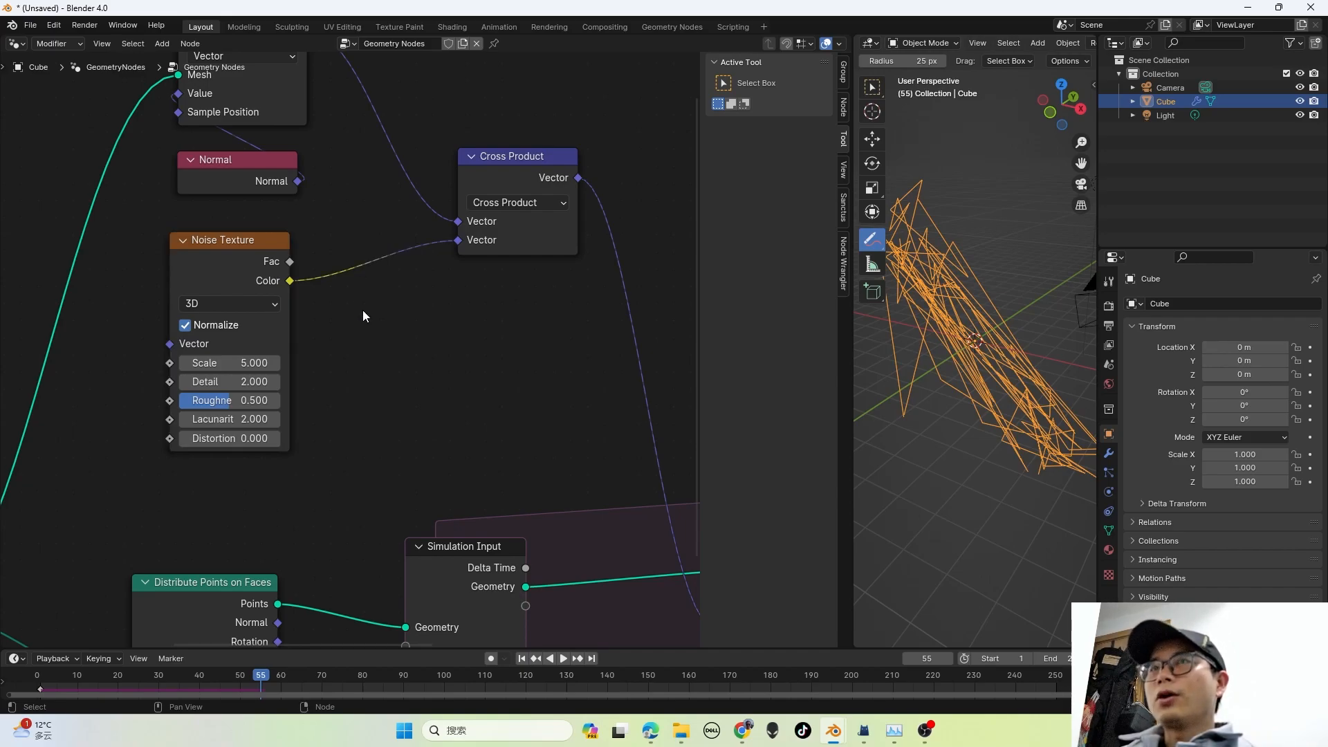
key("shift+a")
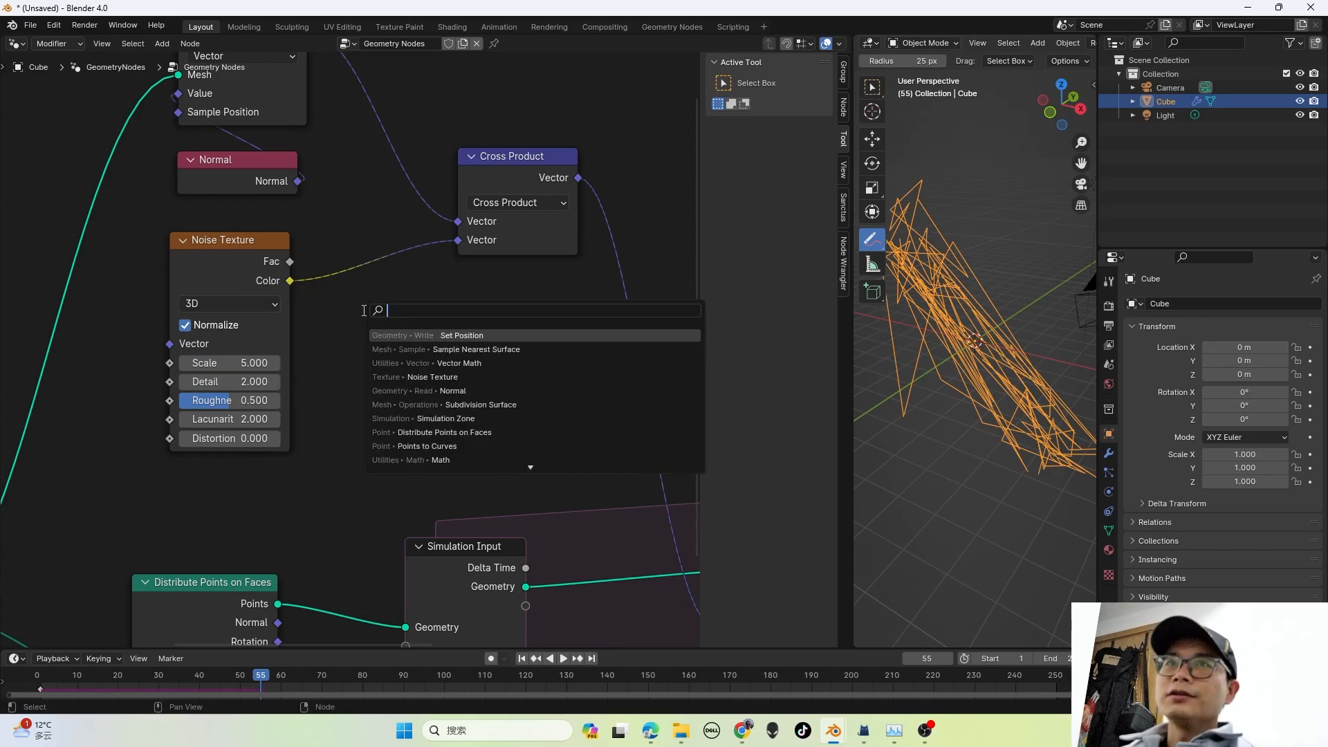
type("math")
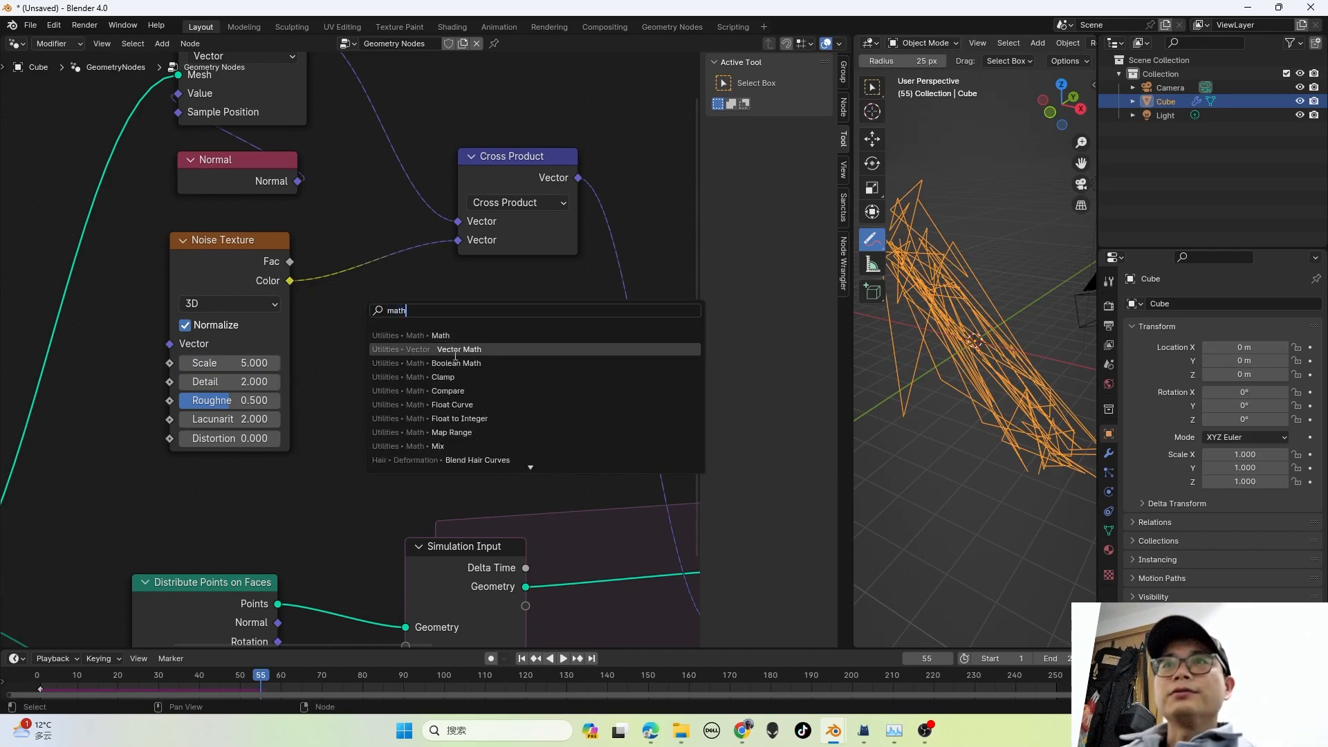
left_click(459, 349)
left_click(335, 241)
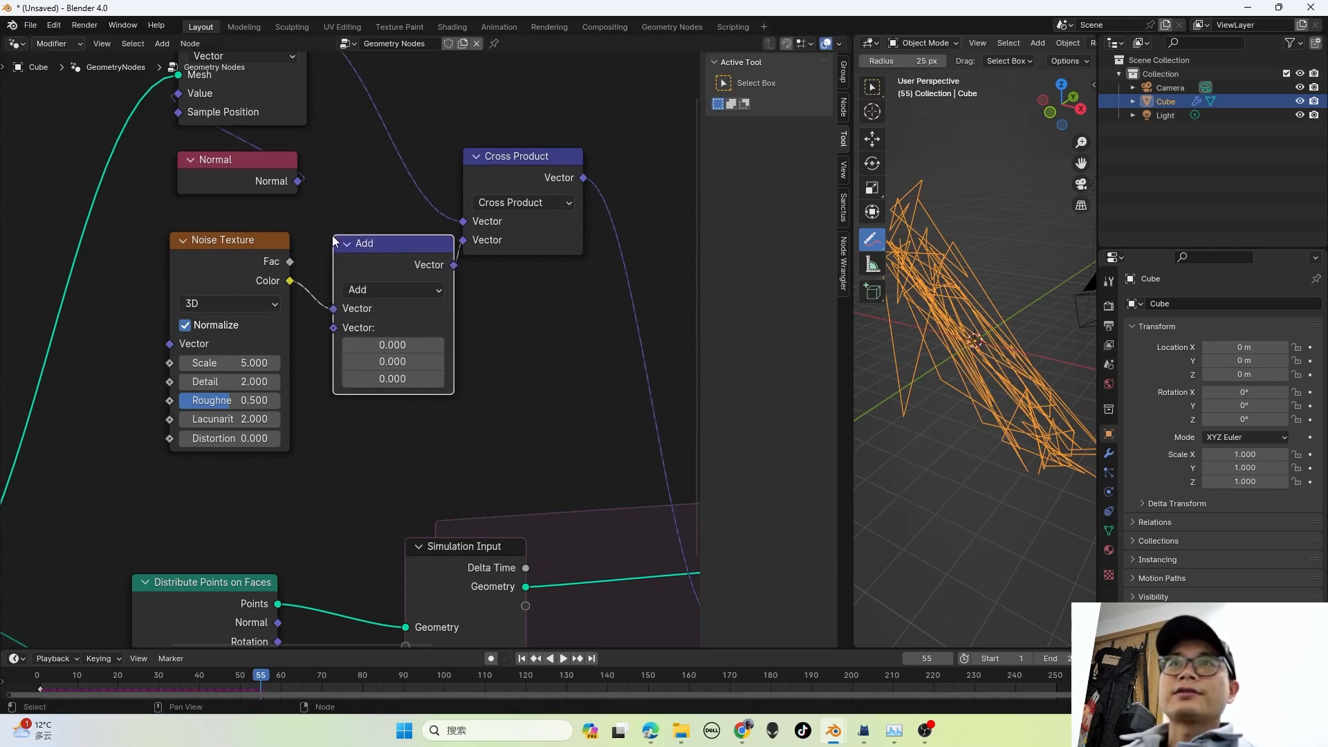
Step: Set the new Vector Math node to Subtract with 0.5 in all three vector components
left_click(418, 290)
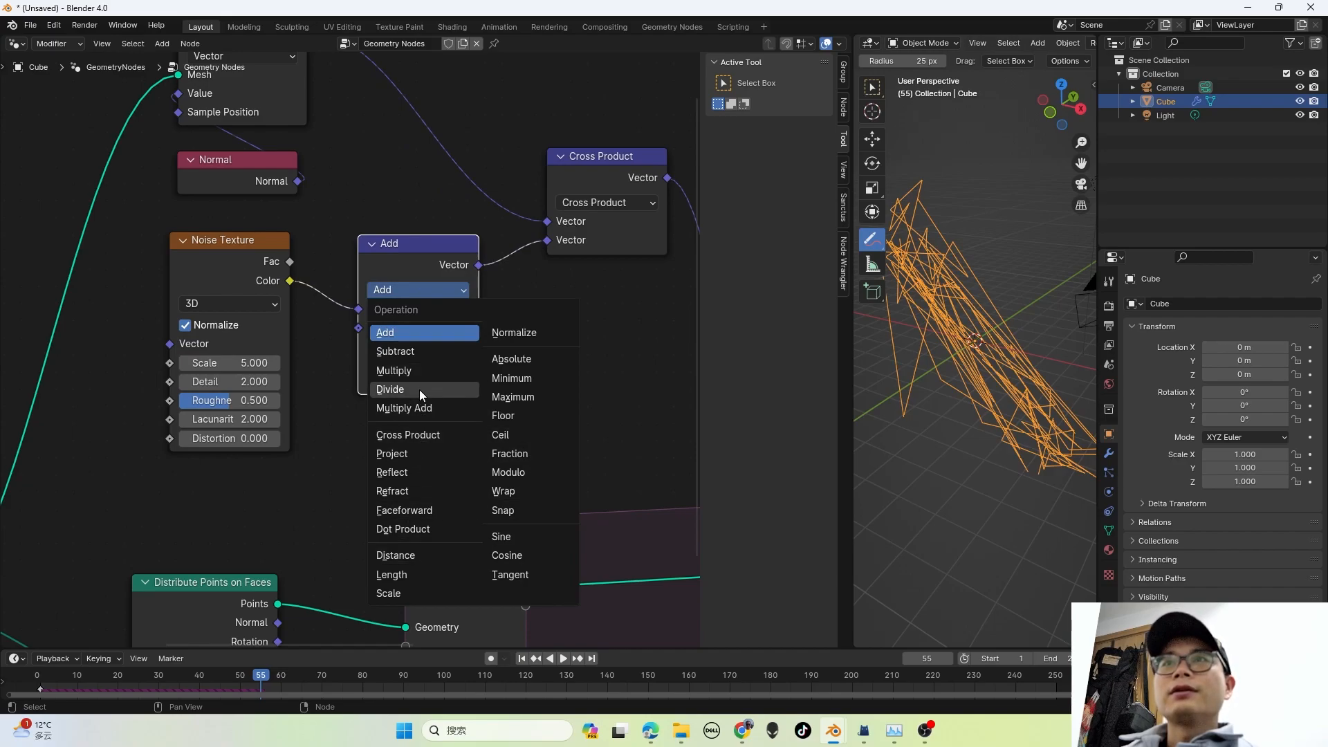
left_click(418, 352)
left_click(411, 343)
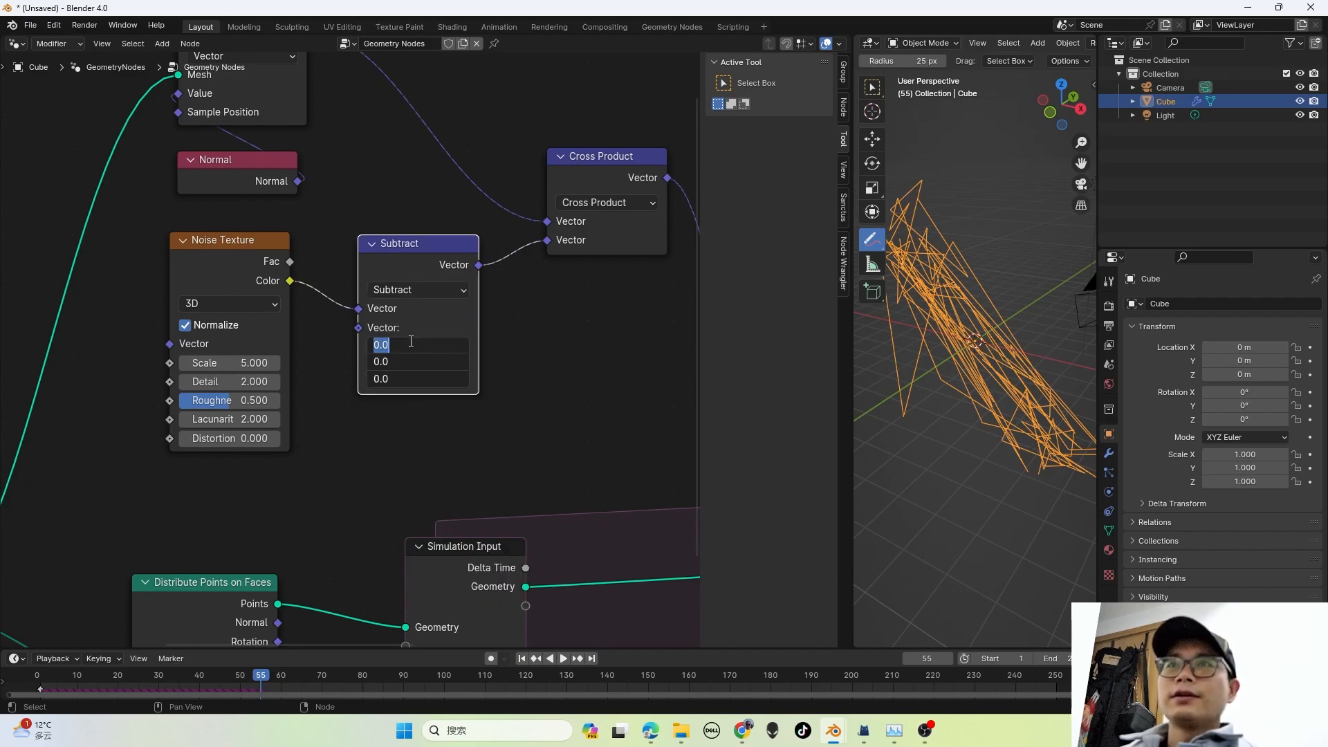
type("-")
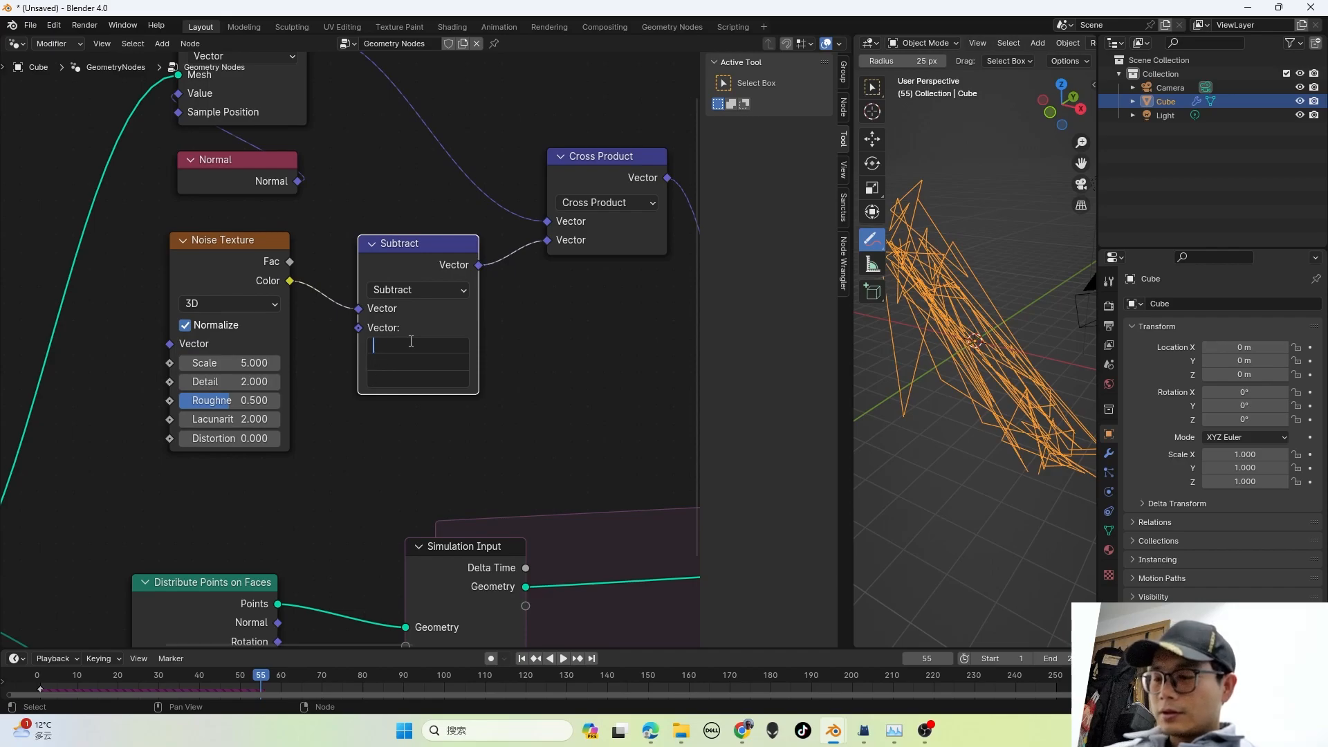
type("5")
key("Return")
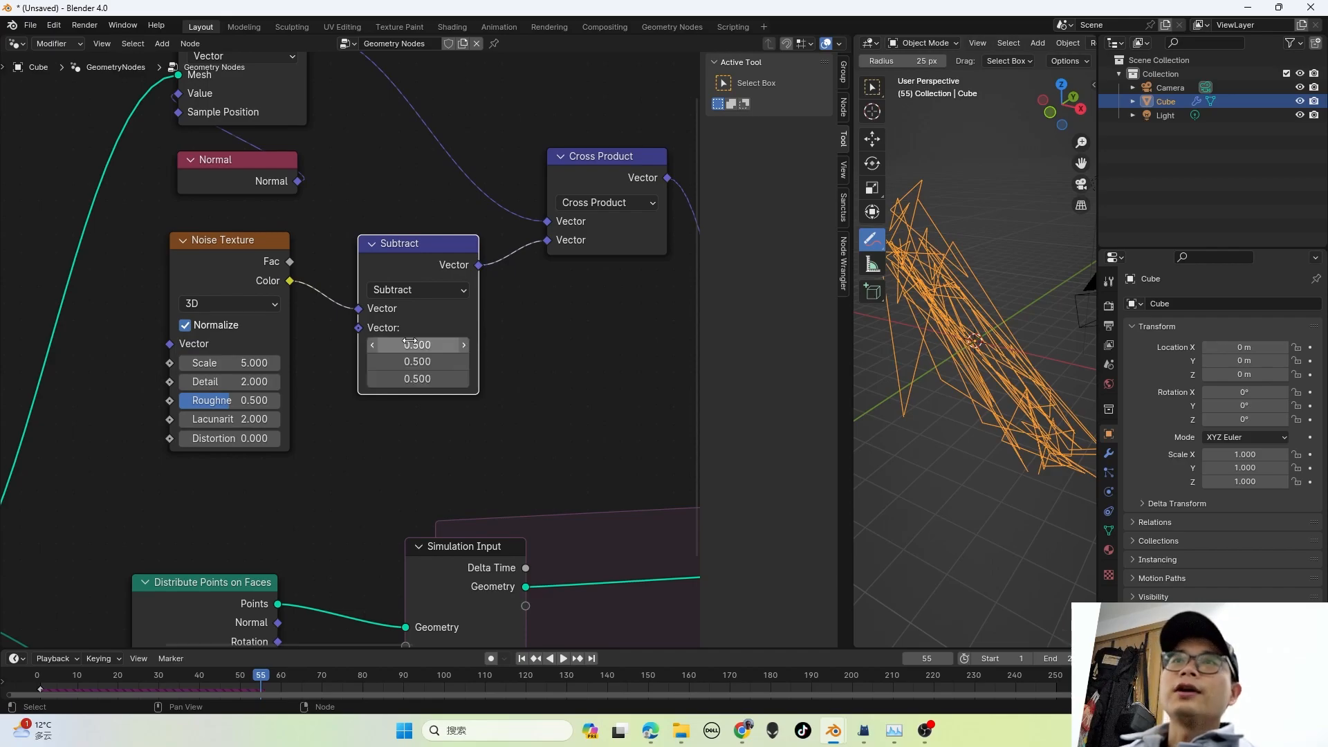
Step: Replay the animation from the start of the timeline to examine how the curves spread around the cube
scroll(410, 341, "down", 2)
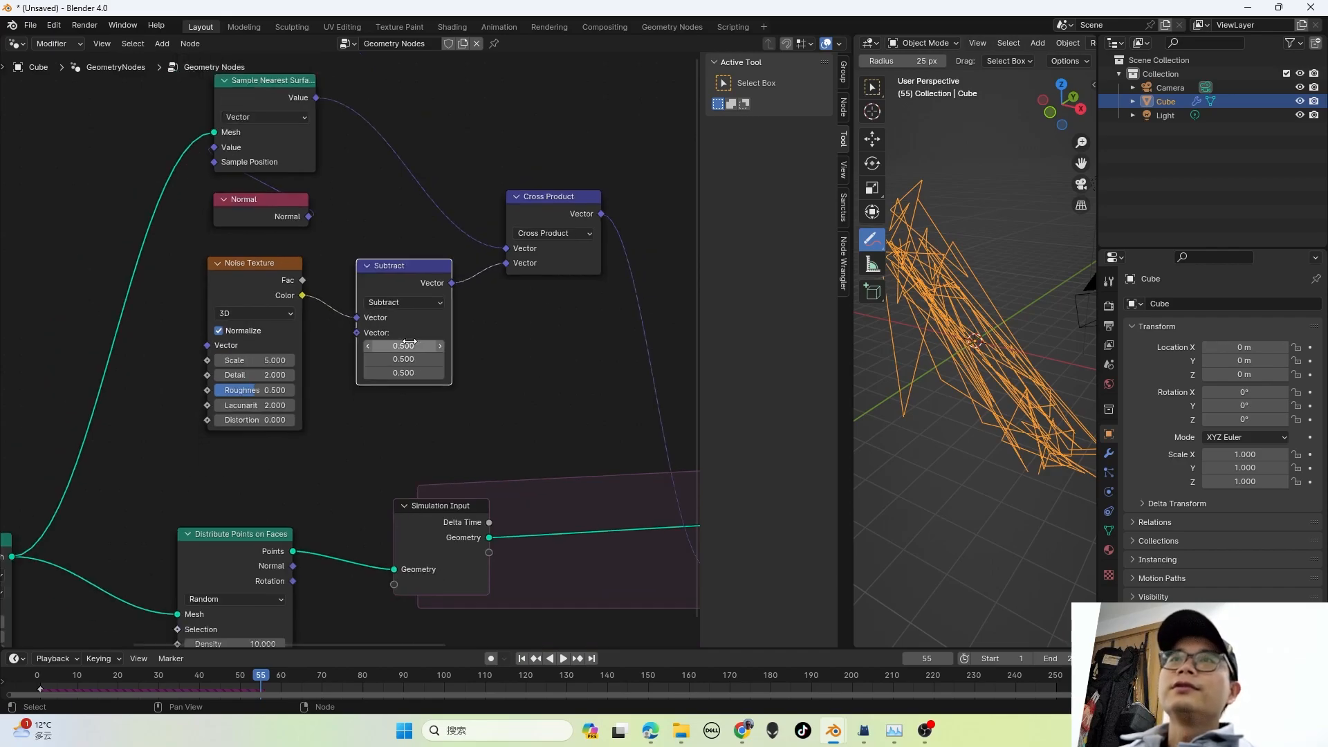
left_click(55, 673)
key("space")
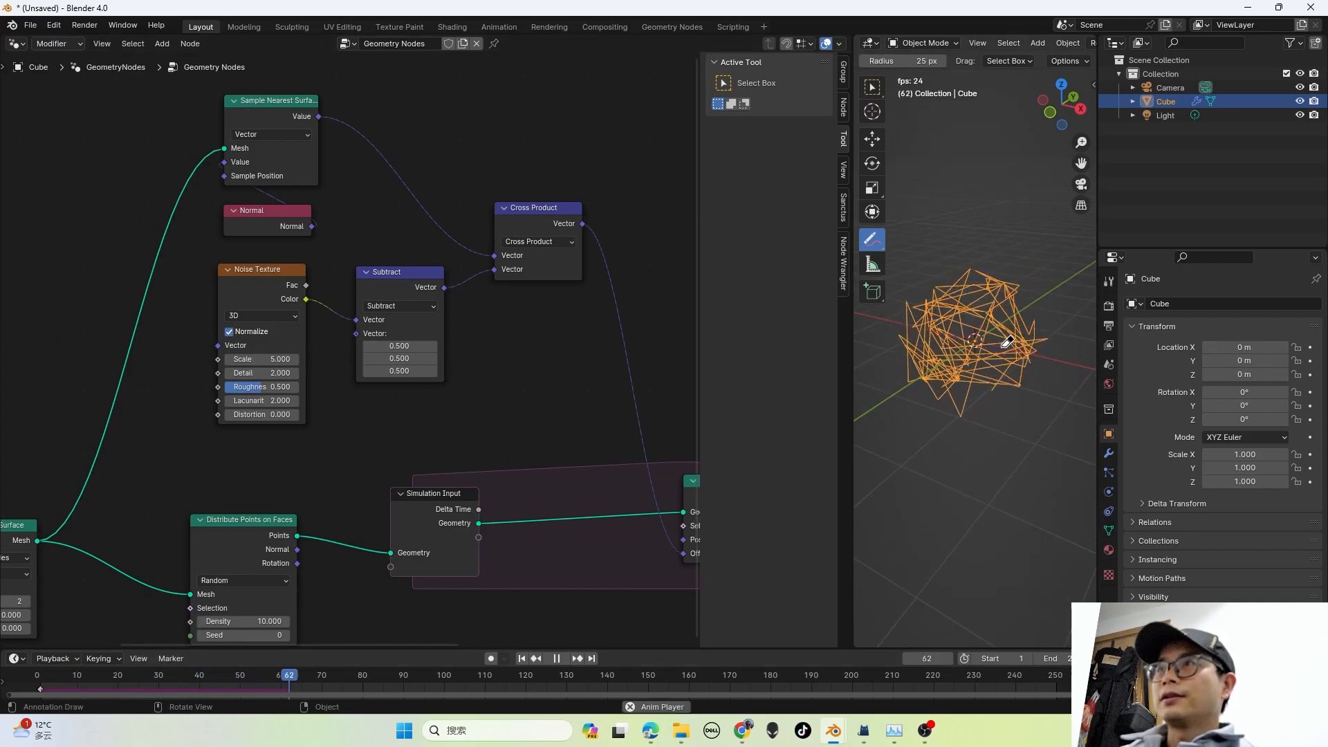
key("space")
Step: Insert a Map Range node on the link between the Subtract node and the Cross Product's second Vector input
scroll(484, 323, "down", 1)
left_click_drag(402, 297, 384, 300)
key("shift+a")
left_click(383, 300)
type("map")
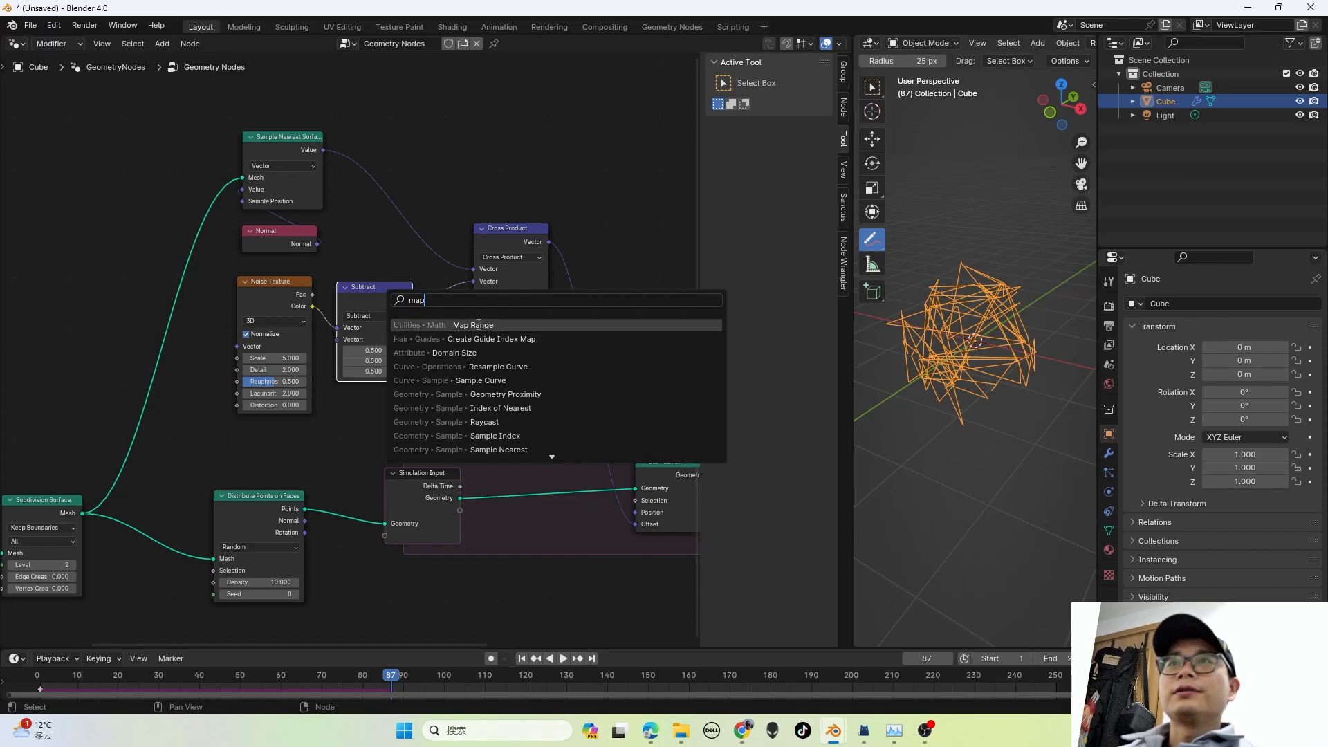
left_click(408, 325)
left_click(405, 270)
Step: Mute the Subtract node and set the Map Range node's To Min to -1
left_click(372, 290)
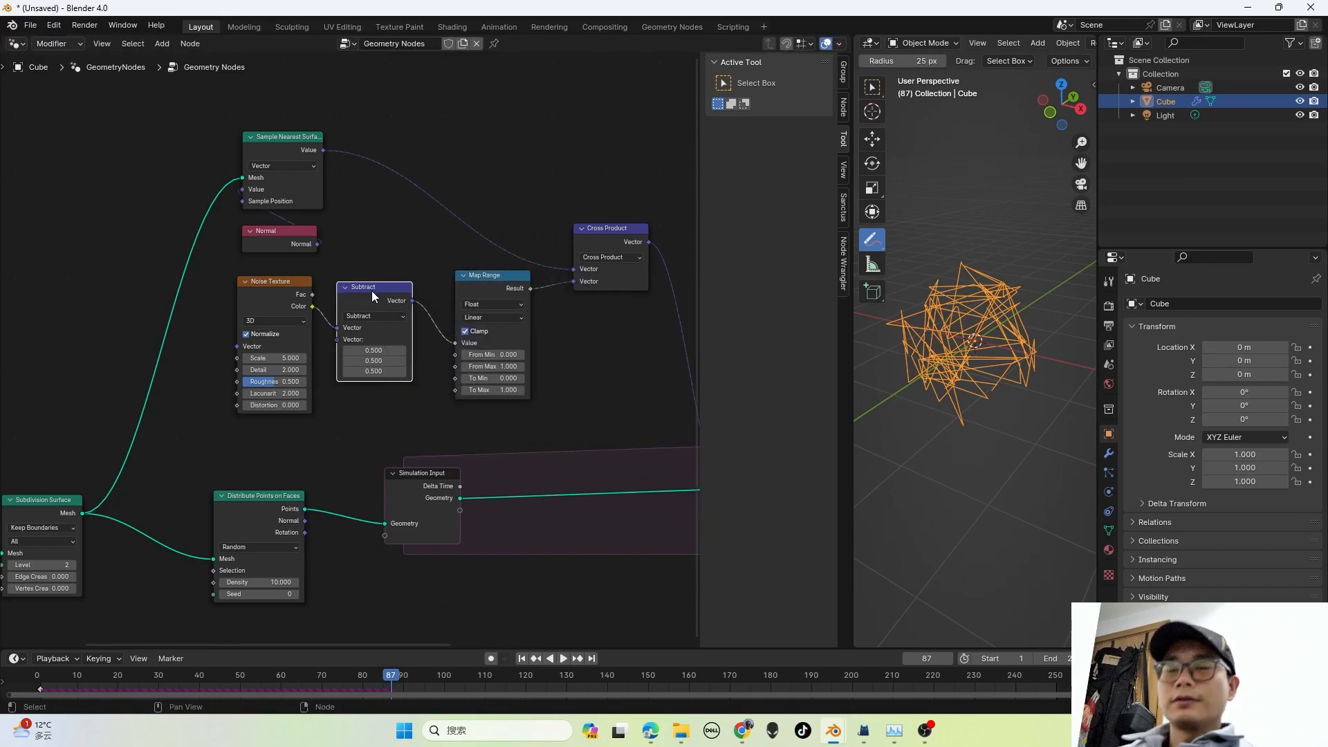
key("m")
middle_click_drag(470, 296, 398, 283)
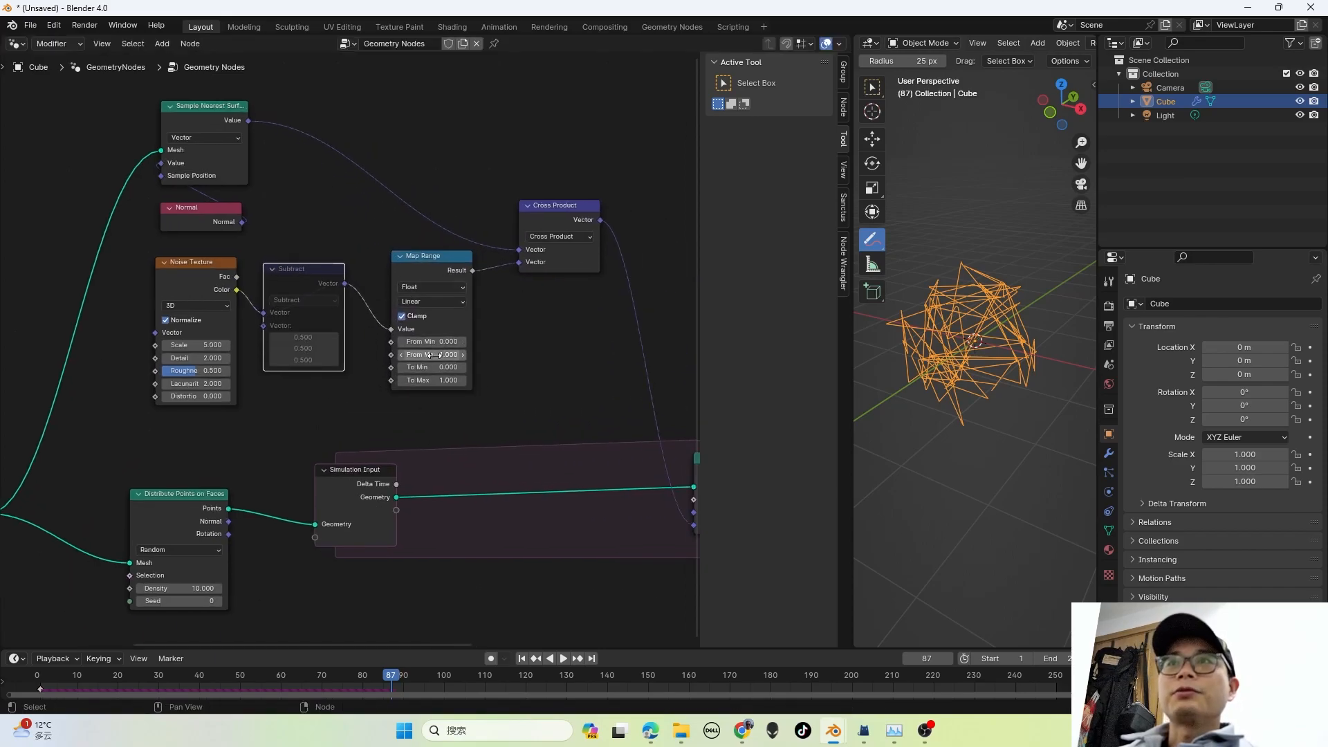
scroll(470, 359, "up", 1)
scroll(481, 336, "up", 1)
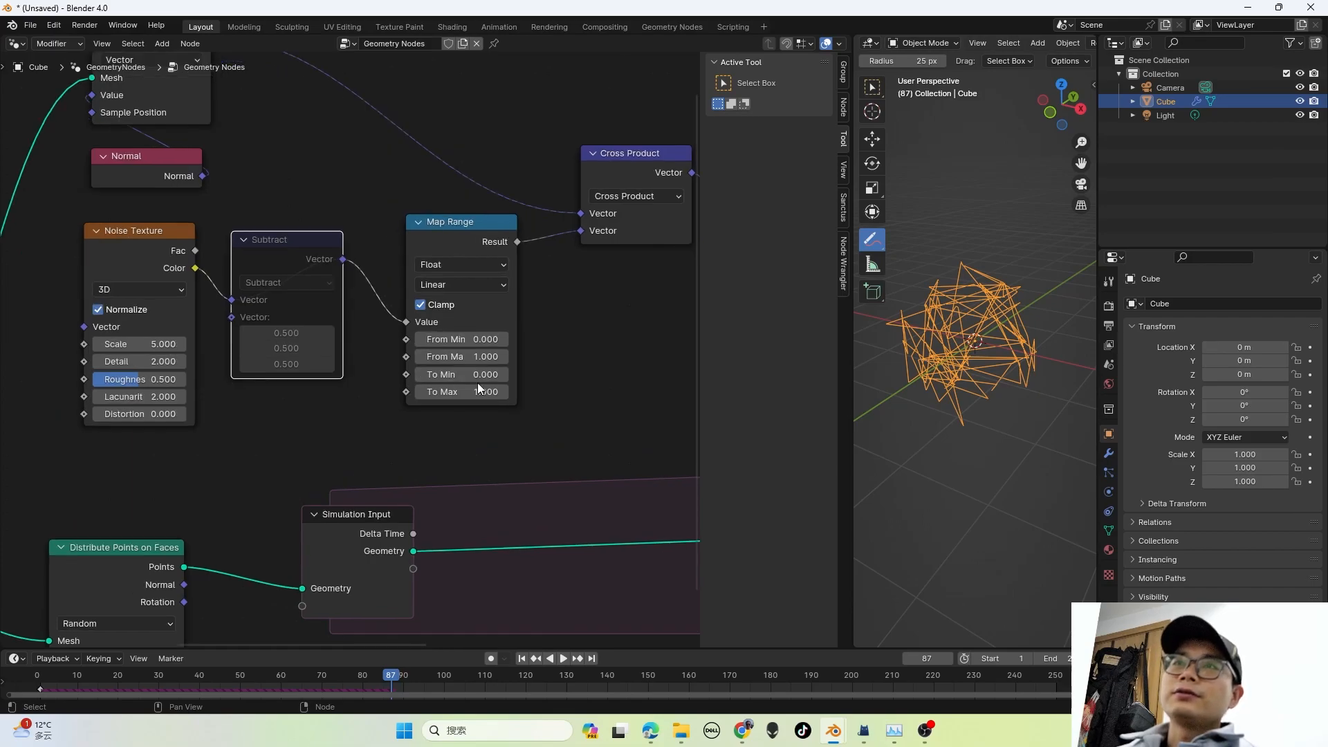
key("Return")
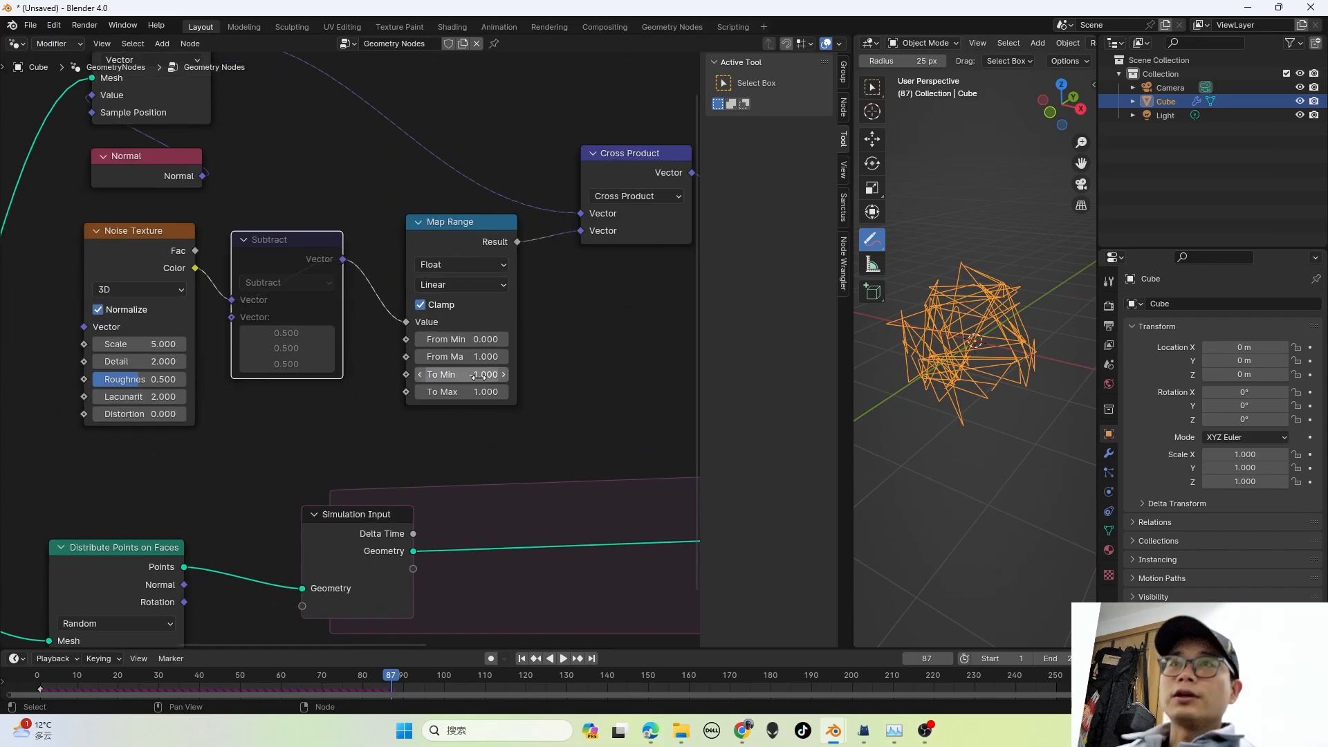
Step: Replay the animation from the start to examine the curves produced with the remapped noise
scroll(479, 378, "down", 1)
key("space")
key("space")
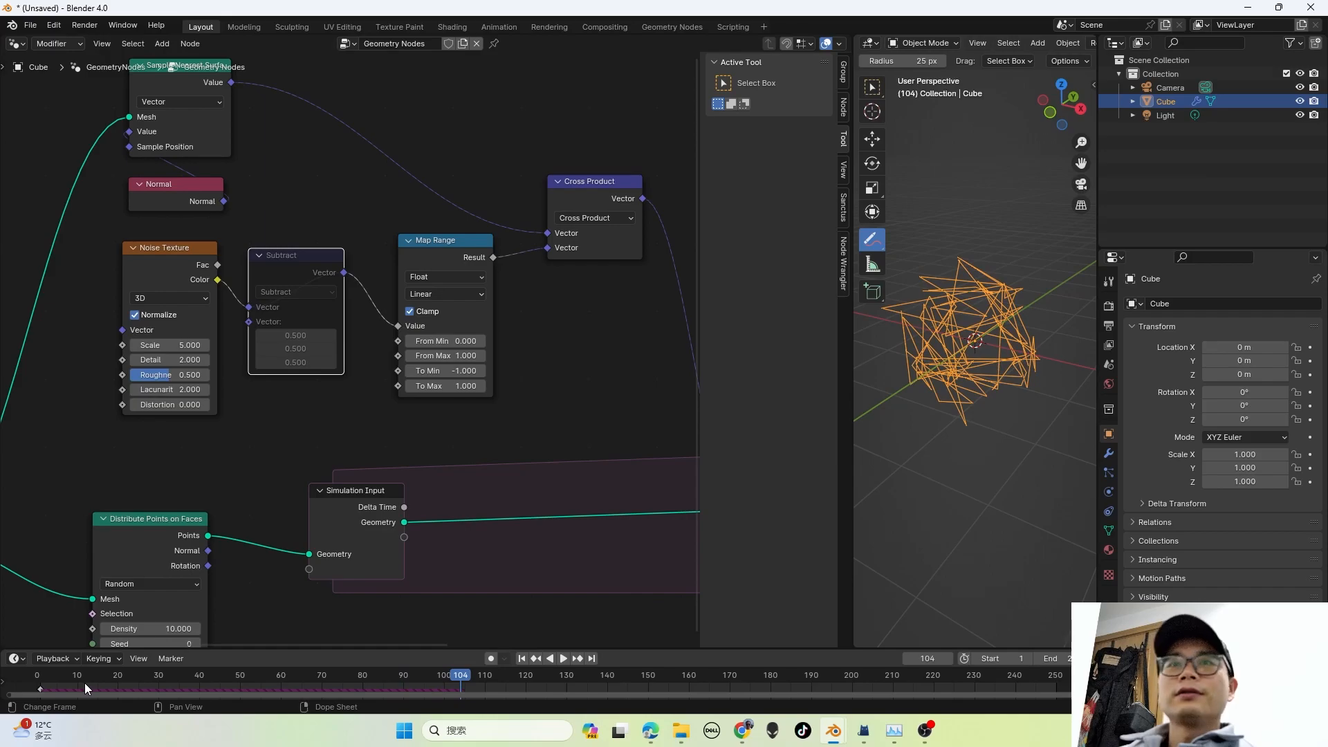
left_click_drag(82, 679, 38, 679)
key("space")
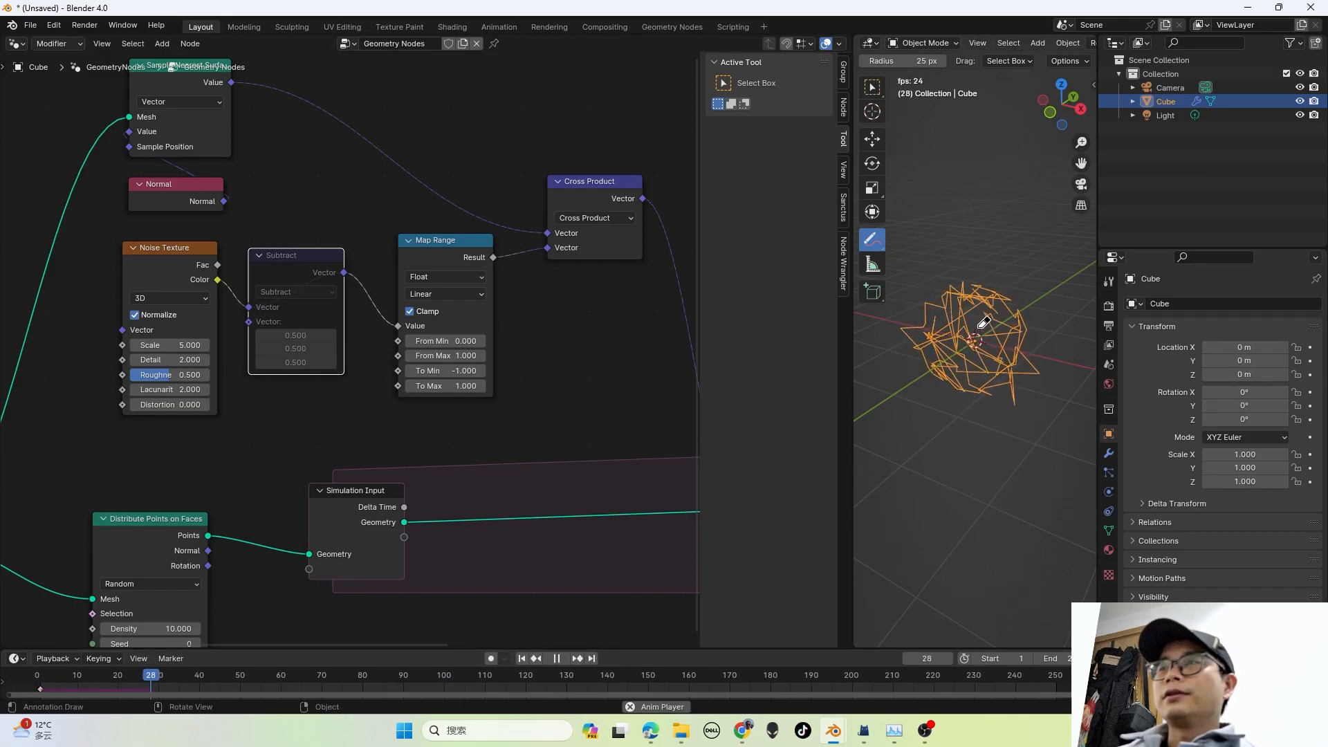
scroll(550, 342, "down", 3)
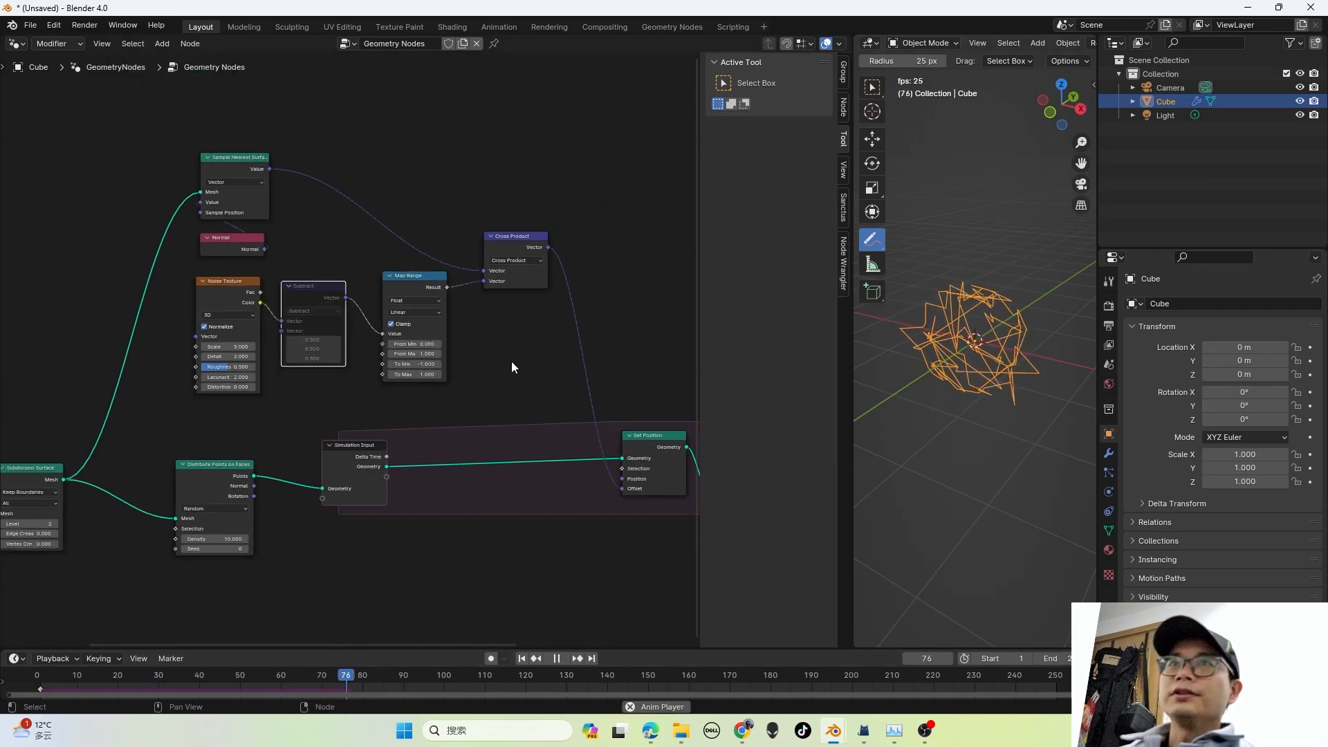
scroll(461, 345, "up", 1)
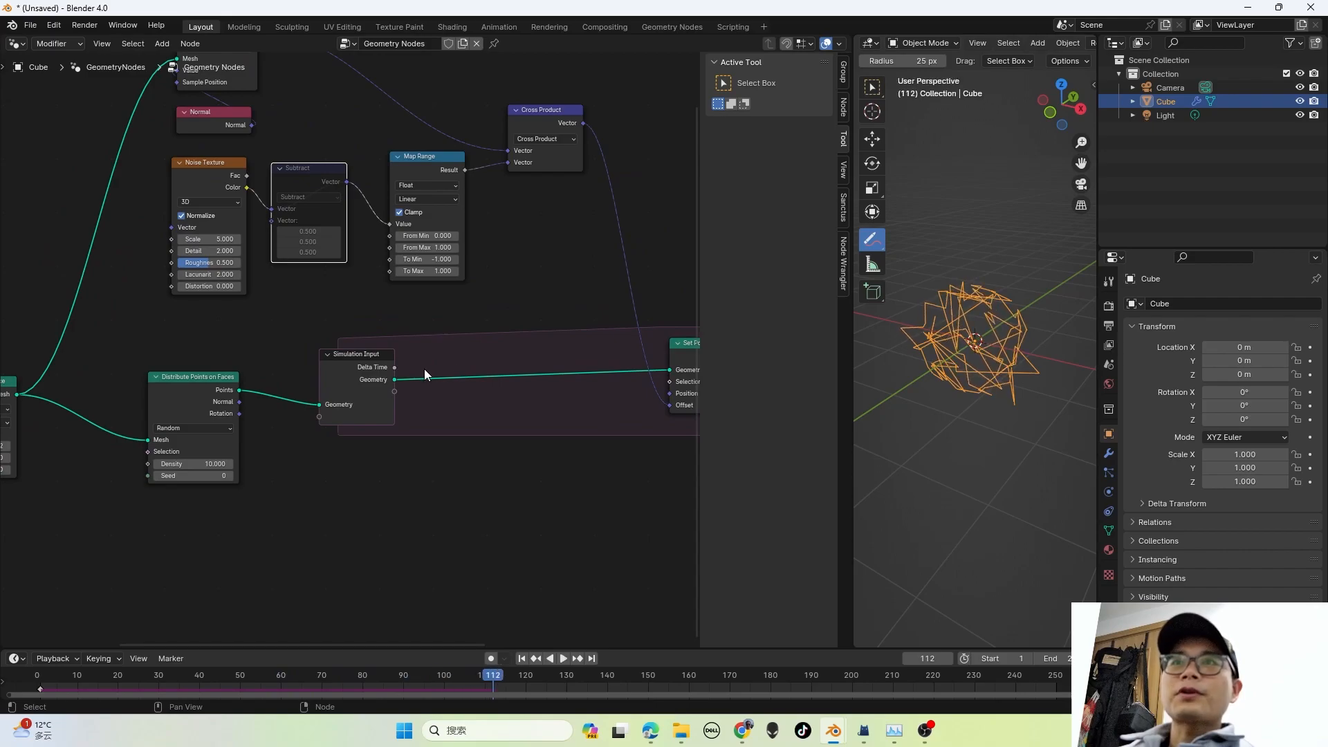
scroll(423, 371, "down", 1)
scroll(266, 361, "up", 4)
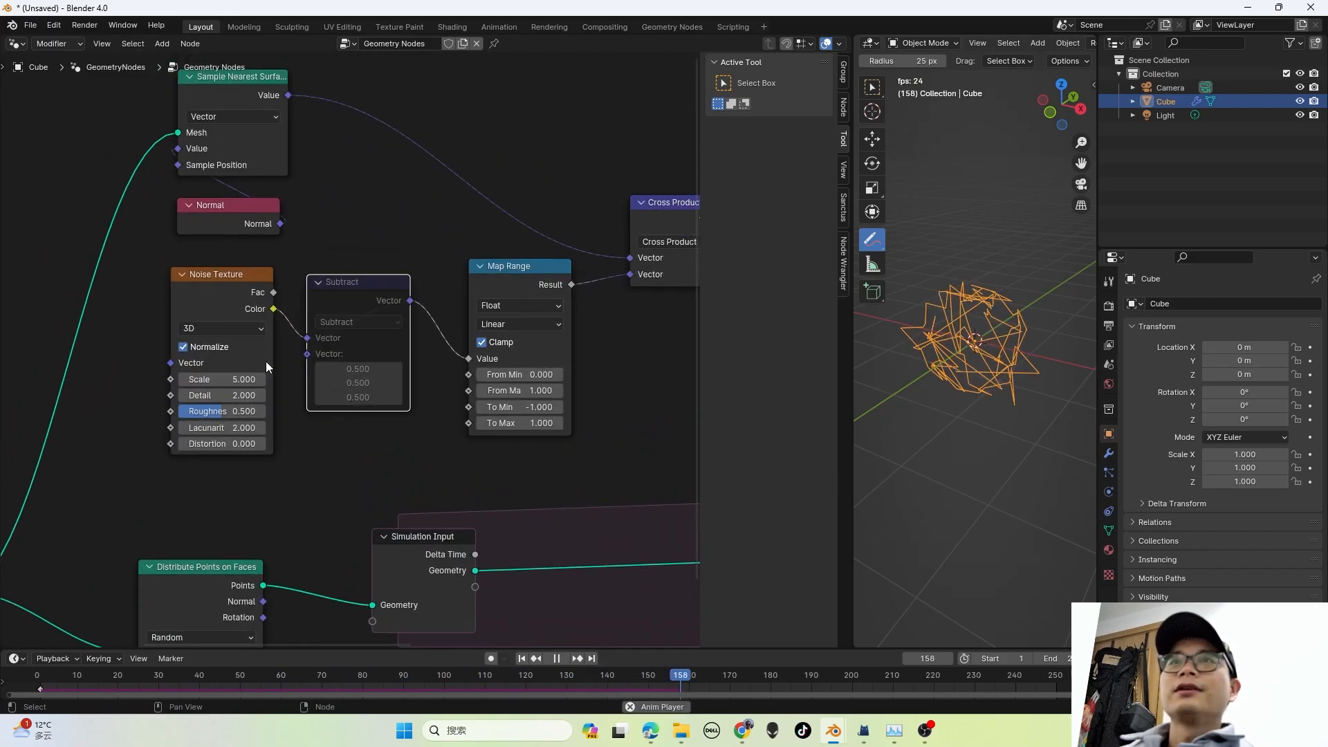
Step: Set the Noise Texture's Scale to 1 and replay the animation
key("space")
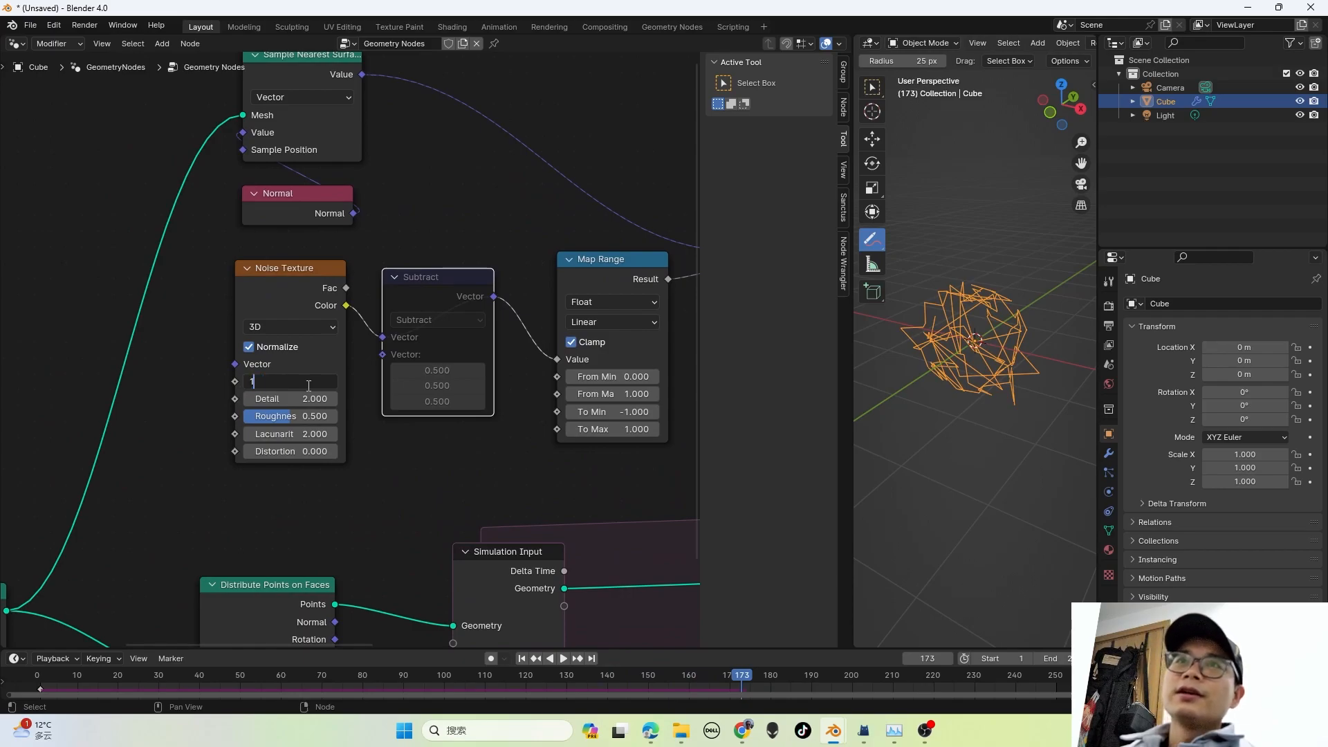
key("Return")
key("space")
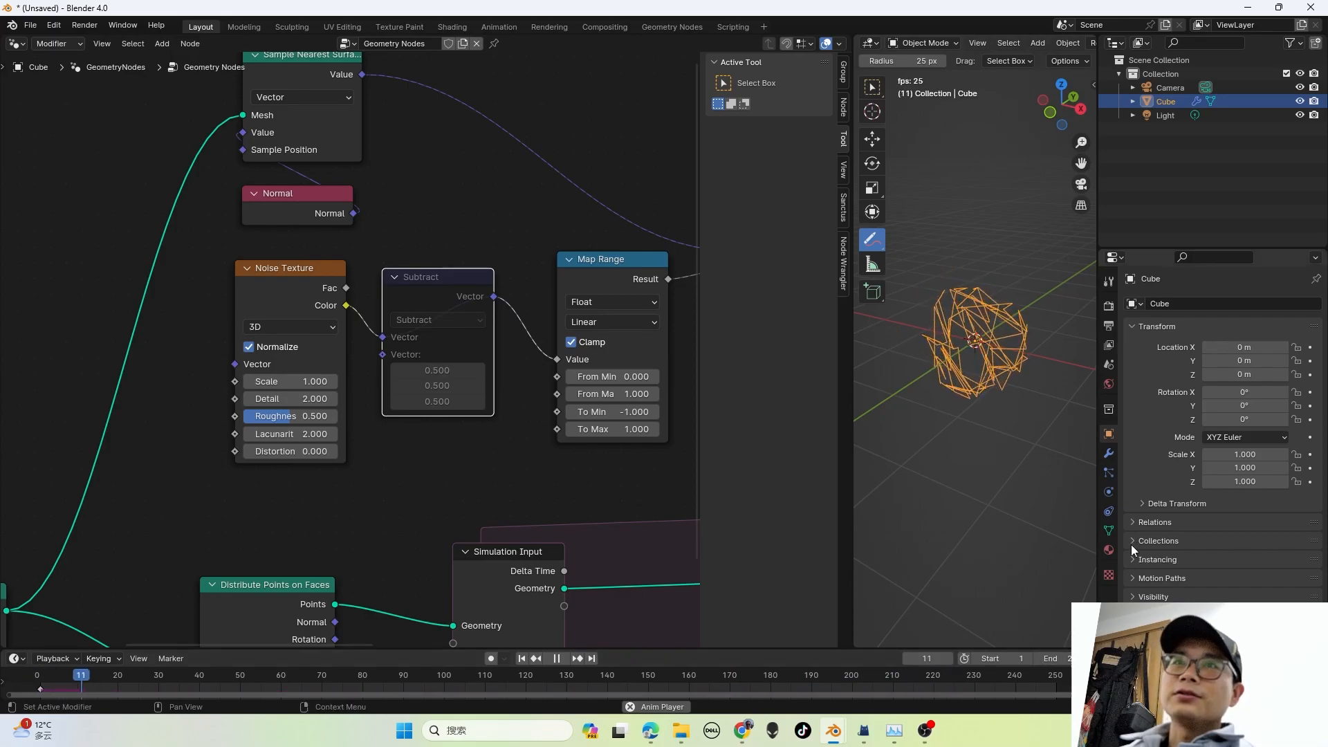
key("space")
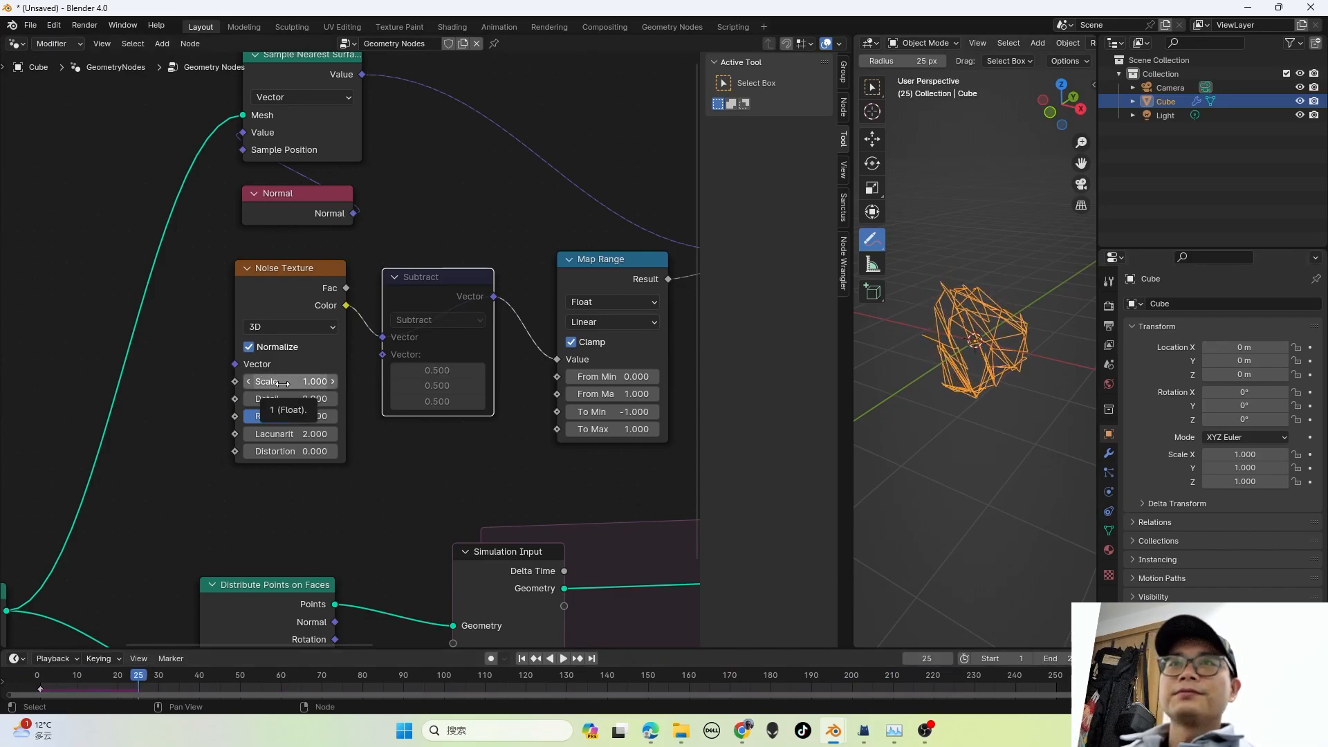
Step: Look over the noise nodes, then play the animation while orbiting slightly around the curves to examine their shape
scroll(282, 383, "down", 1)
scroll(287, 379, "up", 2)
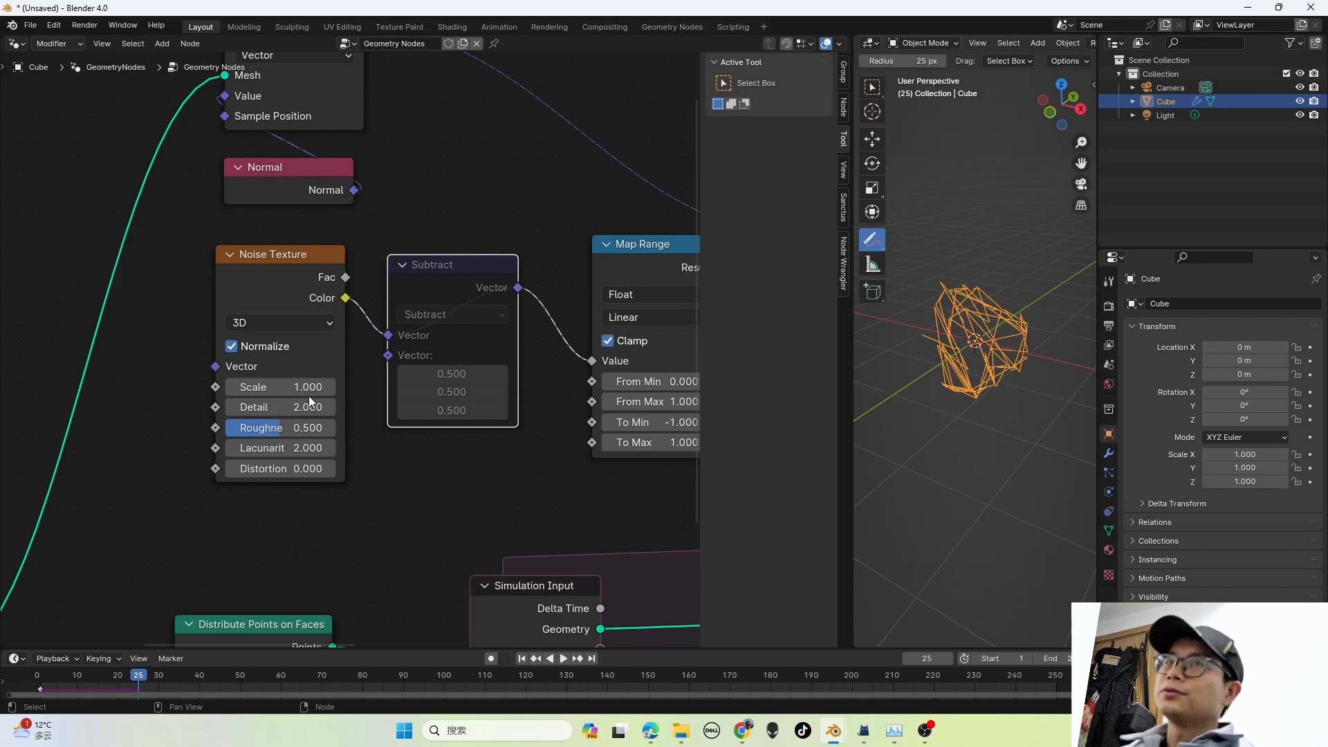
scroll(308, 396, "down", 3)
middle_click_drag(323, 384, 347, 344)
scroll(352, 354, "down", 3)
middle_click_drag(443, 401, 403, 415)
key("space")
mouse_move(1016, 378)
middle_mouse_down()
mouse_move(1023, 369)
mouse_move(985, 375)
mouse_move(1006, 374)
middle_mouse_up()
key("space")
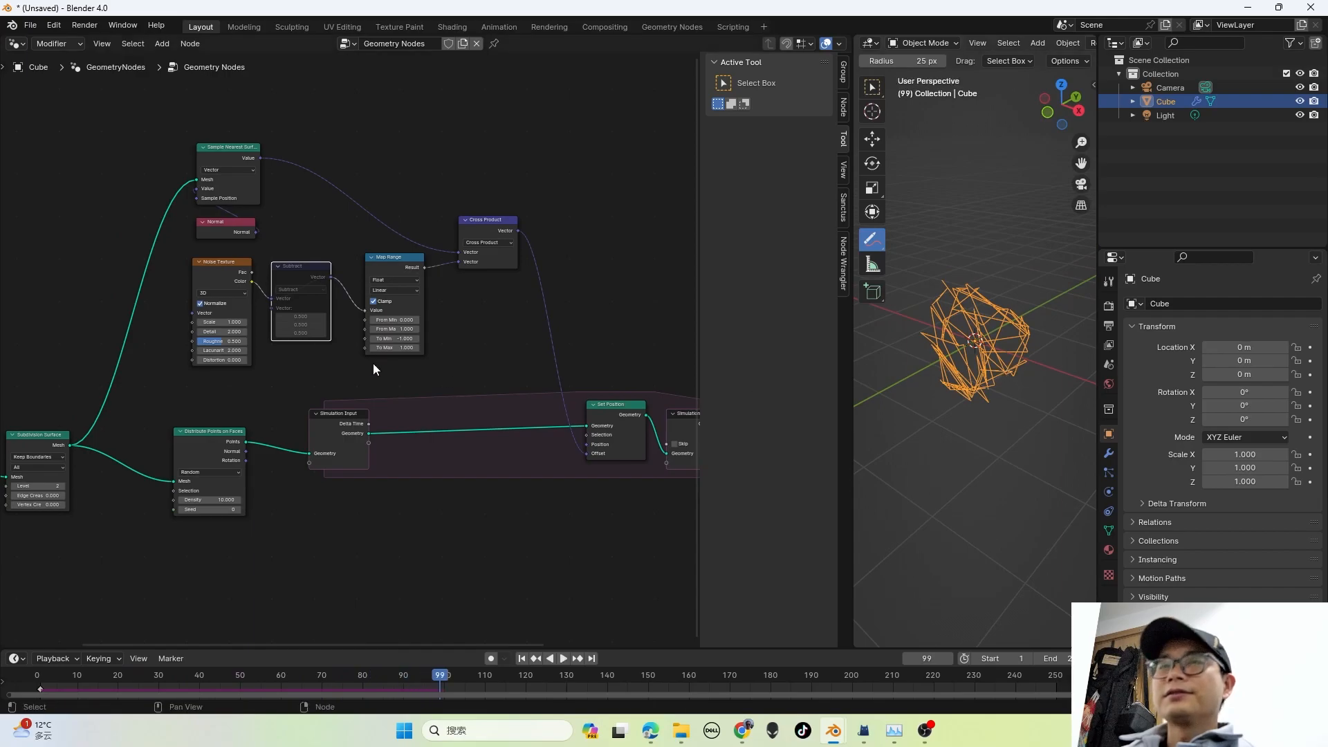
Step: Set the Noise Texture's Scale to 2 and play the animation briefly
scroll(196, 305, "up", 2)
left_click(177, 309)
type("1")
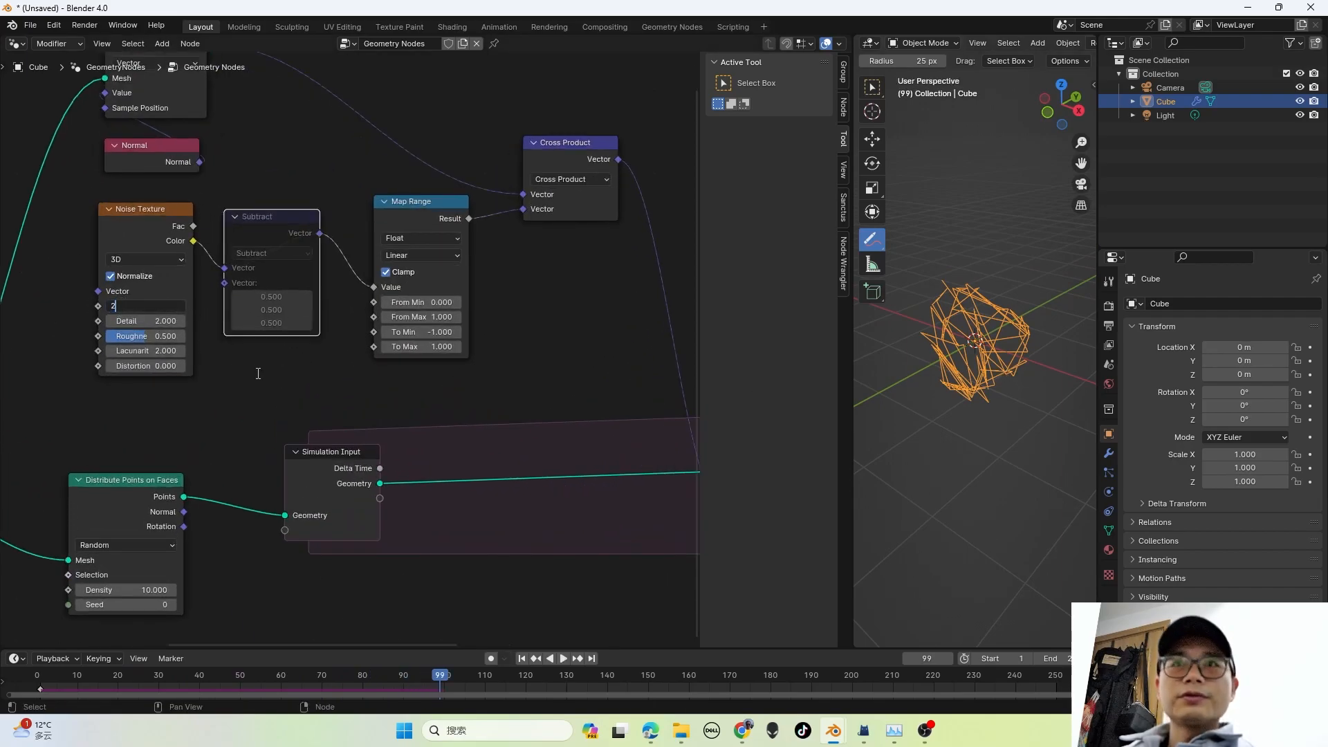
key("Return")
key("space")
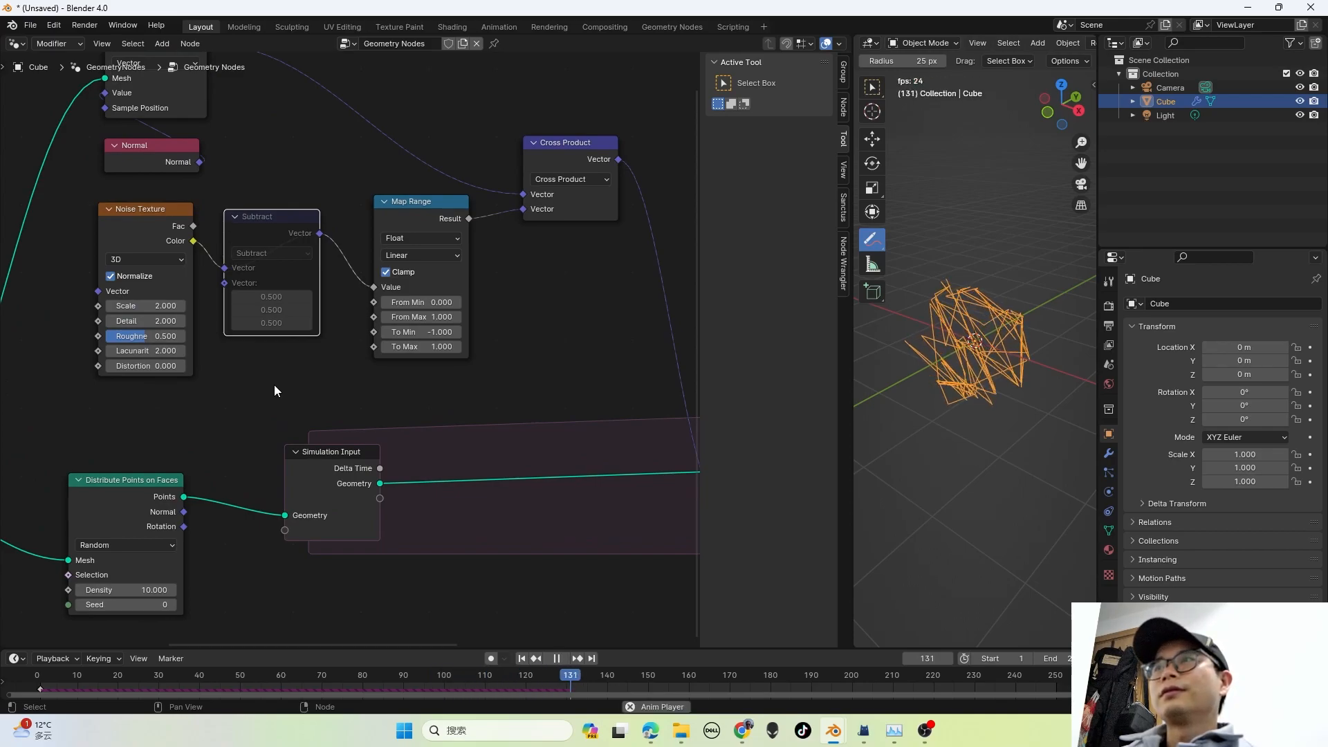
key("space")
Step: Set the Noise Texture's Scale to 1.5
left_click(154, 306)
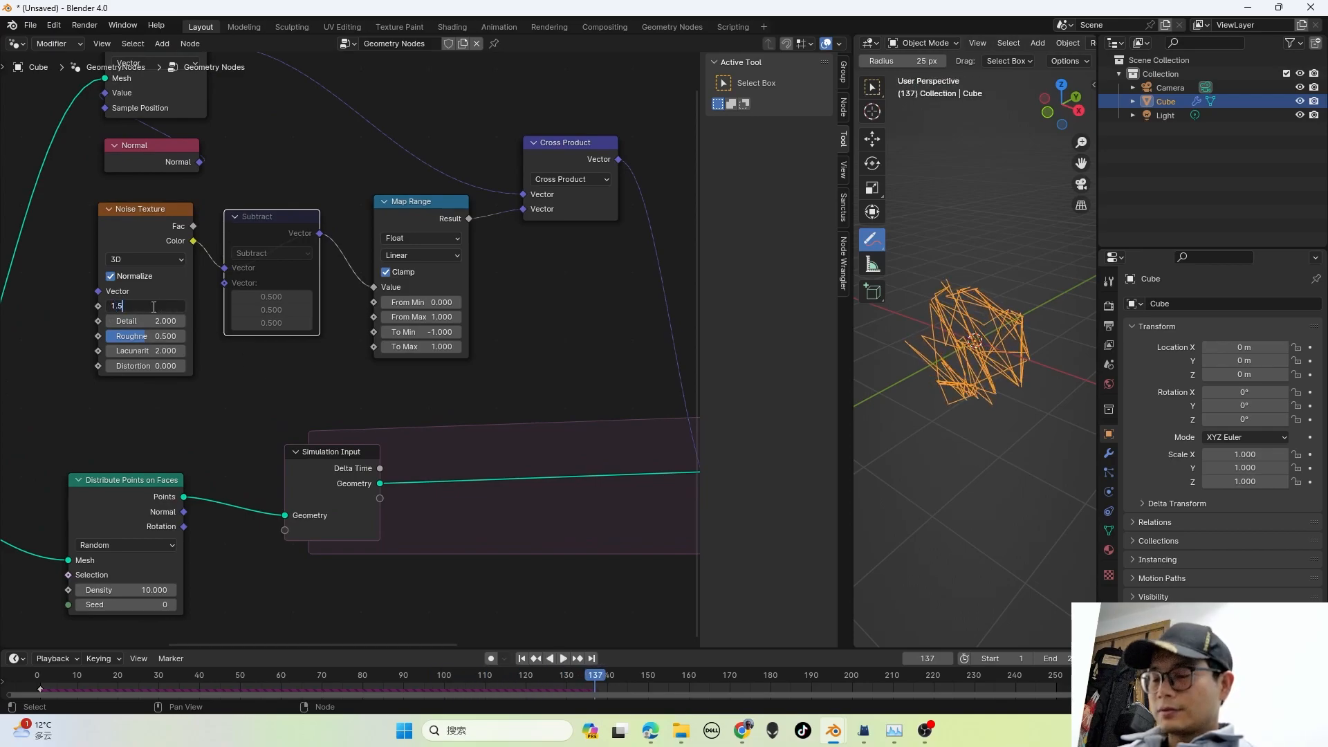
type("1.5")
key("Return")
left_click(242, 403)
Step: Move the Distribute Points on Faces node slightly closer to the Subdivision Surface node and set its Density to 5
middle_click_drag(242, 402, 455, 348)
middle_click_drag(94, 452, 122, 450)
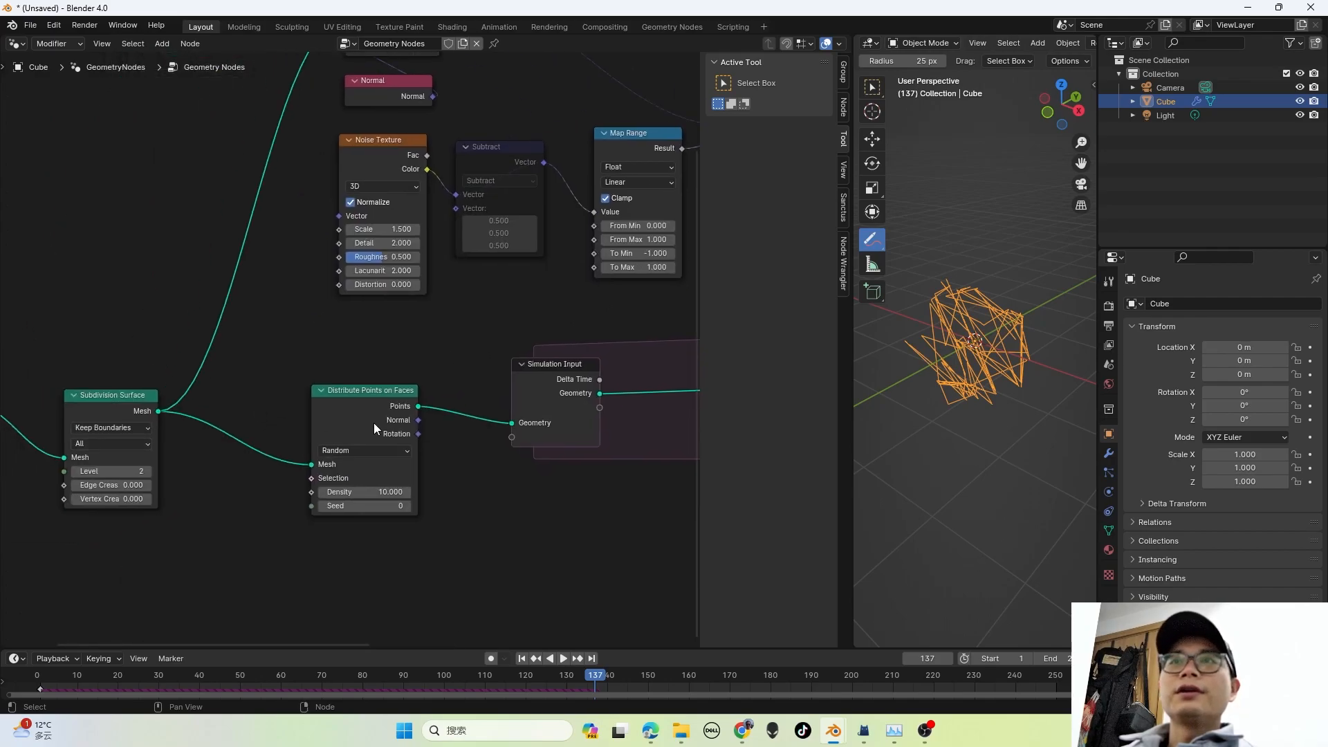
left_click_drag(372, 423, 330, 422)
left_click(325, 486)
type("5")
key("Return")
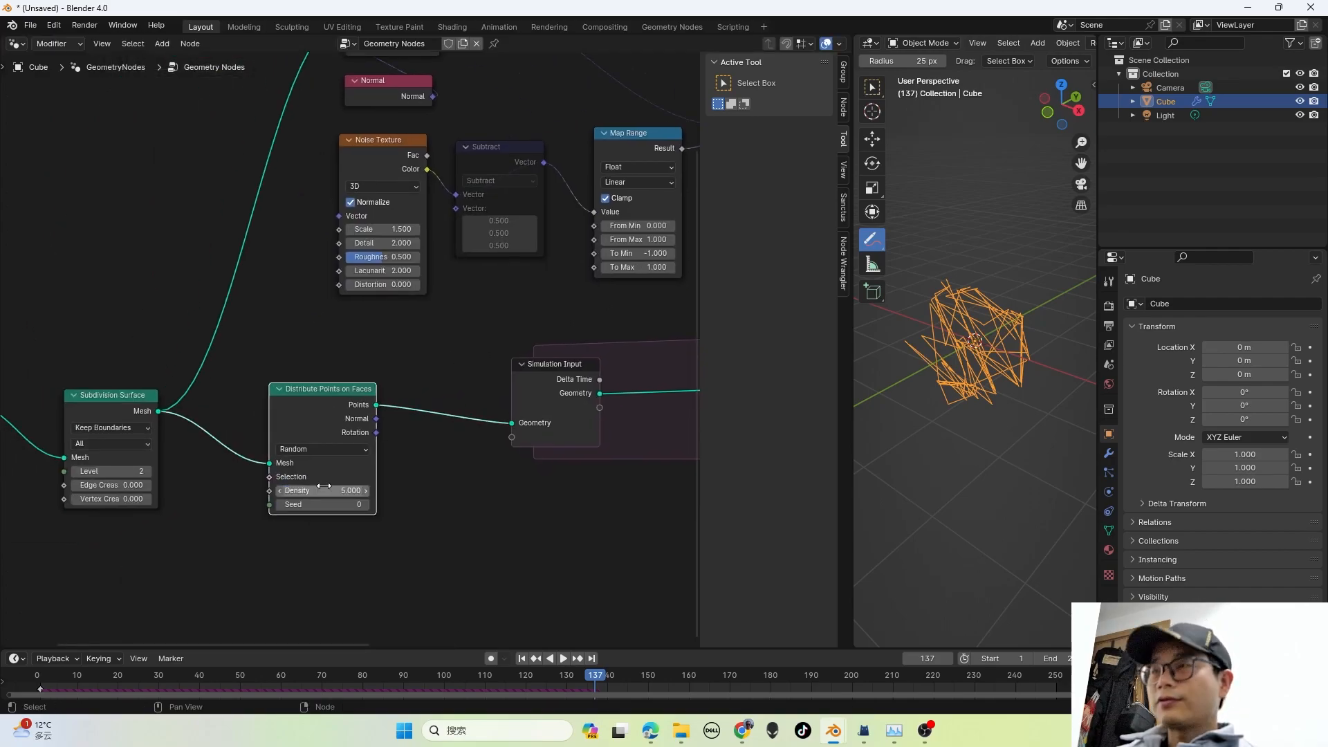
Step: Play the animation and restart it from the beginning to examine the sparser curves
key("space")
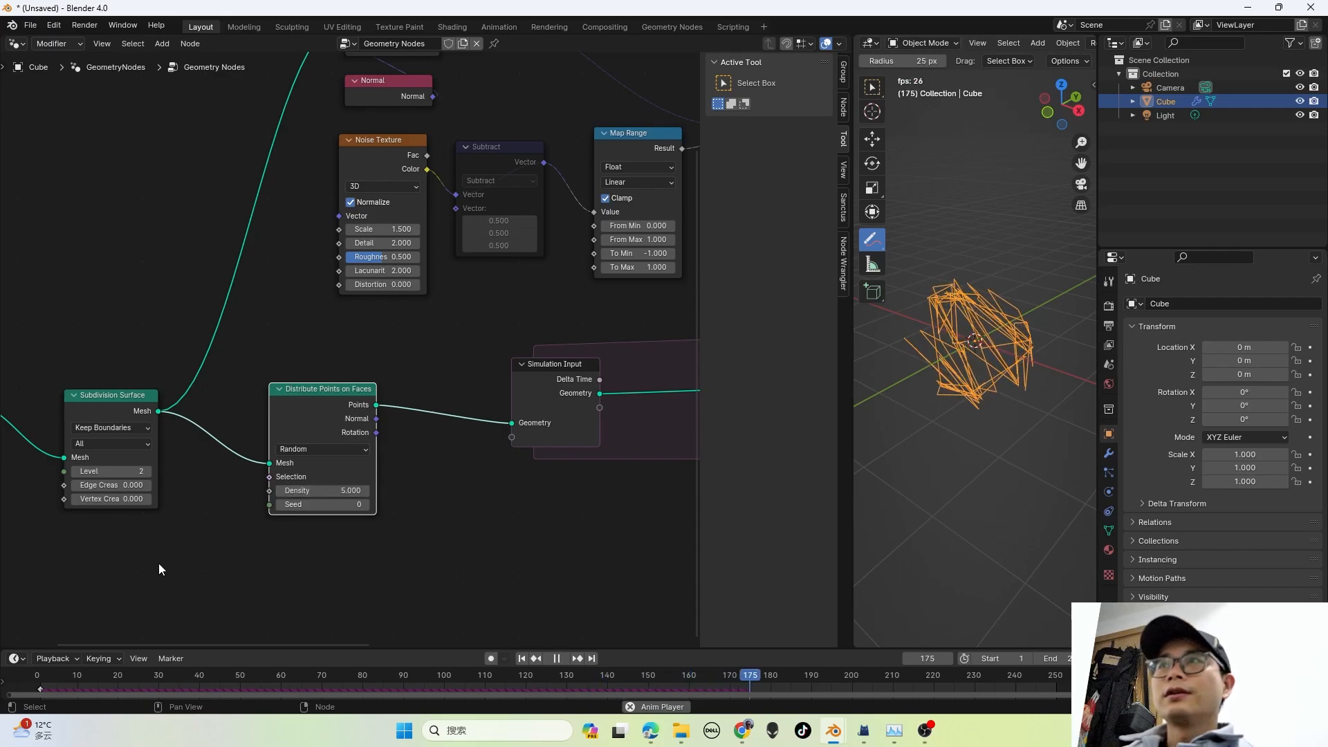
key("space")
left_click(37, 674)
key("space")
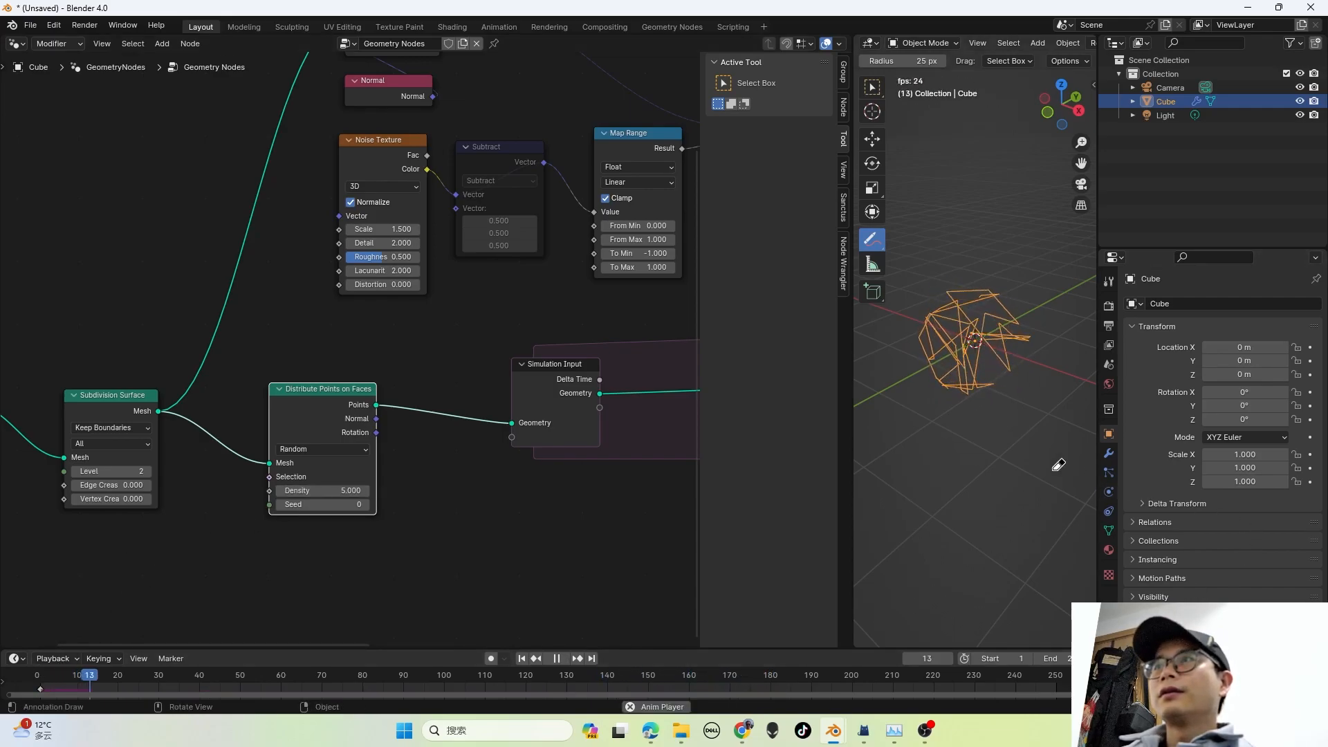
key("space")
Step: Look over the node tree from the Group Input to the Set Position node
middle_click_drag(465, 428, 268, 443)
scroll(268, 443, "down", 2)
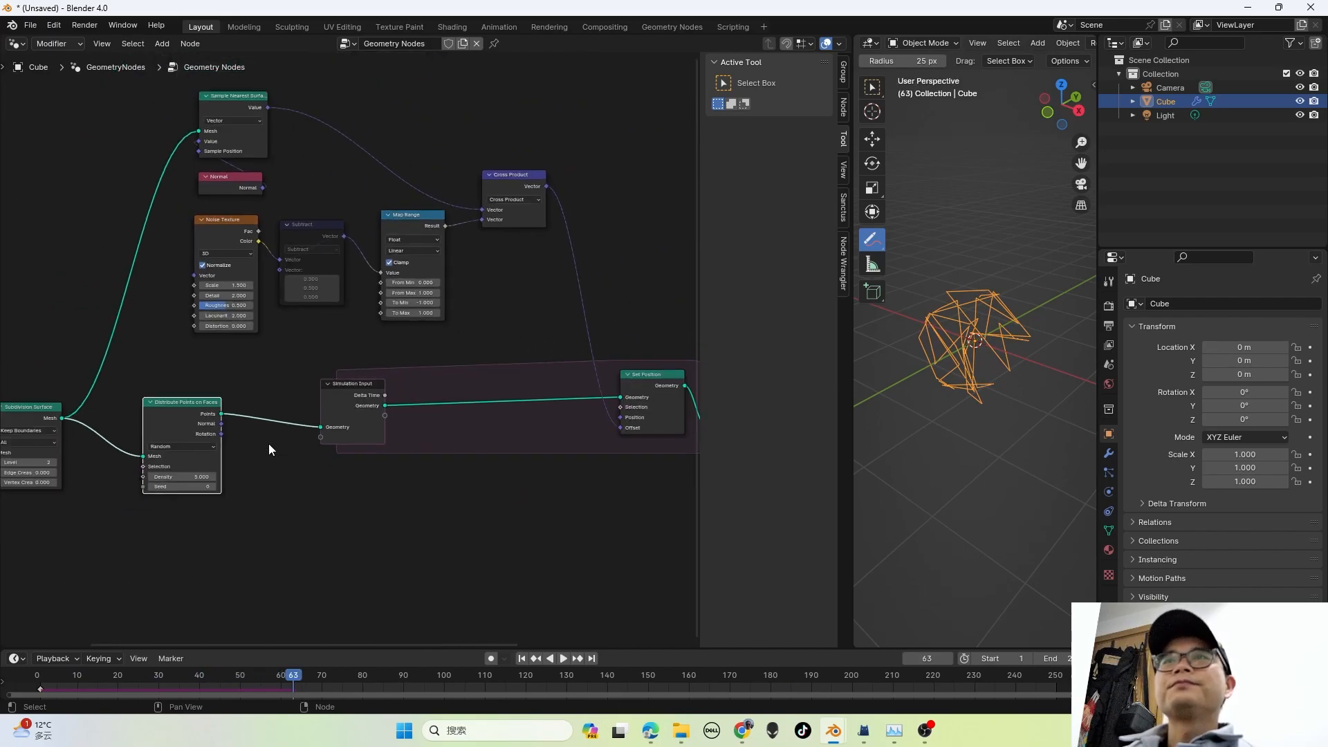
scroll(268, 442, "down", 1)
middle_click_drag(466, 463, 504, 463)
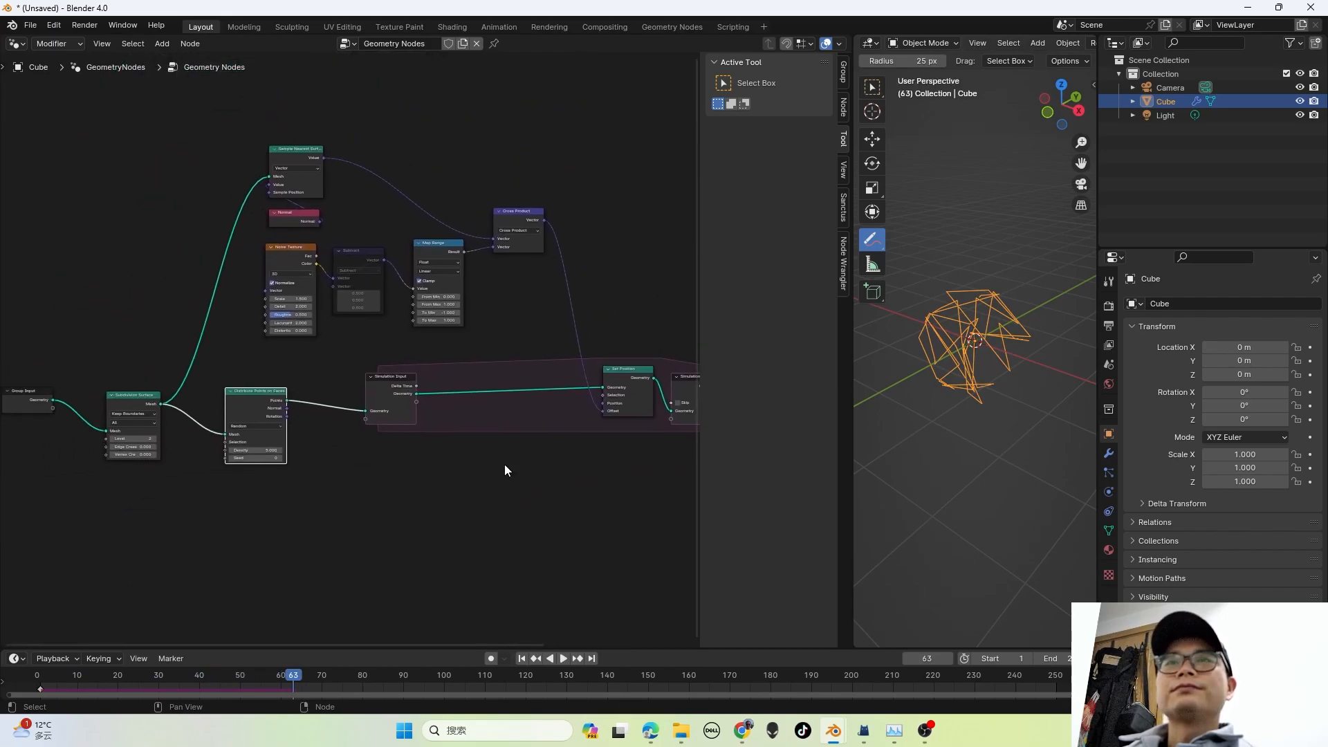
scroll(198, 447, "up", 1)
middle_click_drag(198, 447, 316, 423)
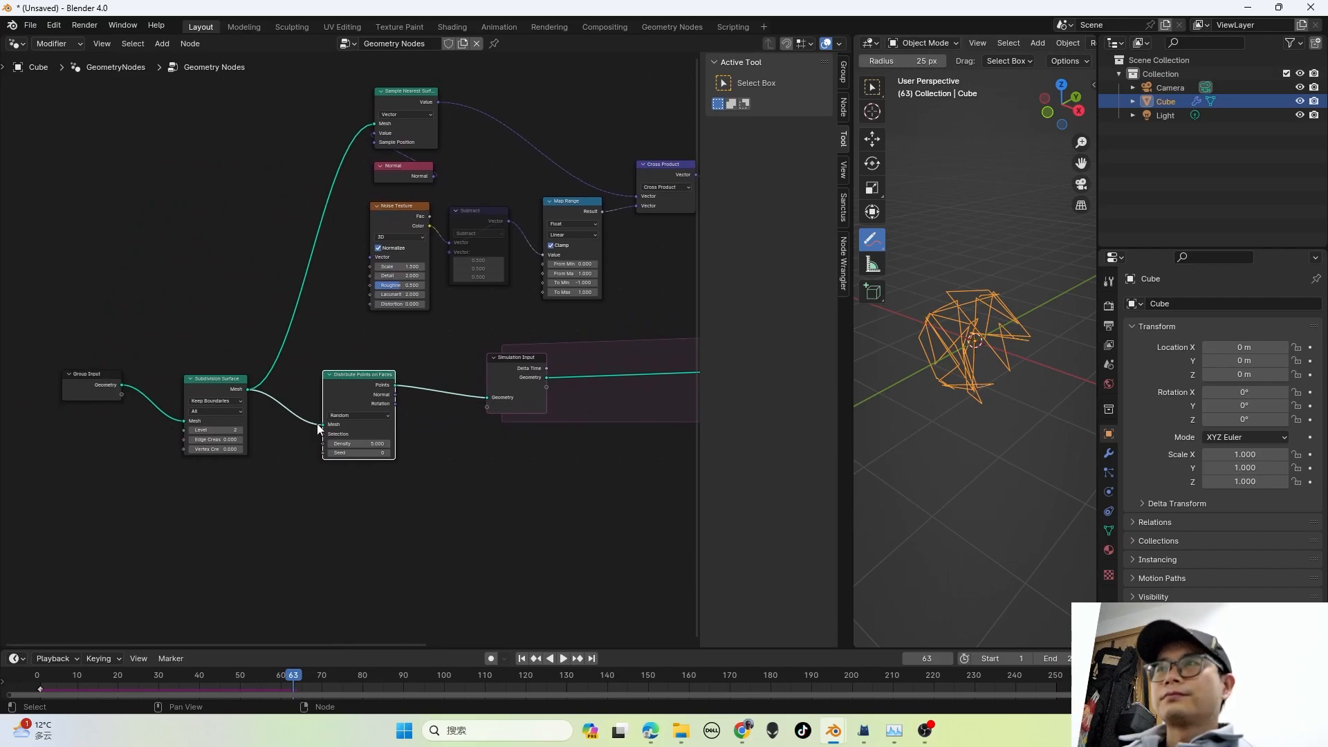
scroll(373, 239, "up", 4)
middle_click_drag(402, 236, 344, 332)
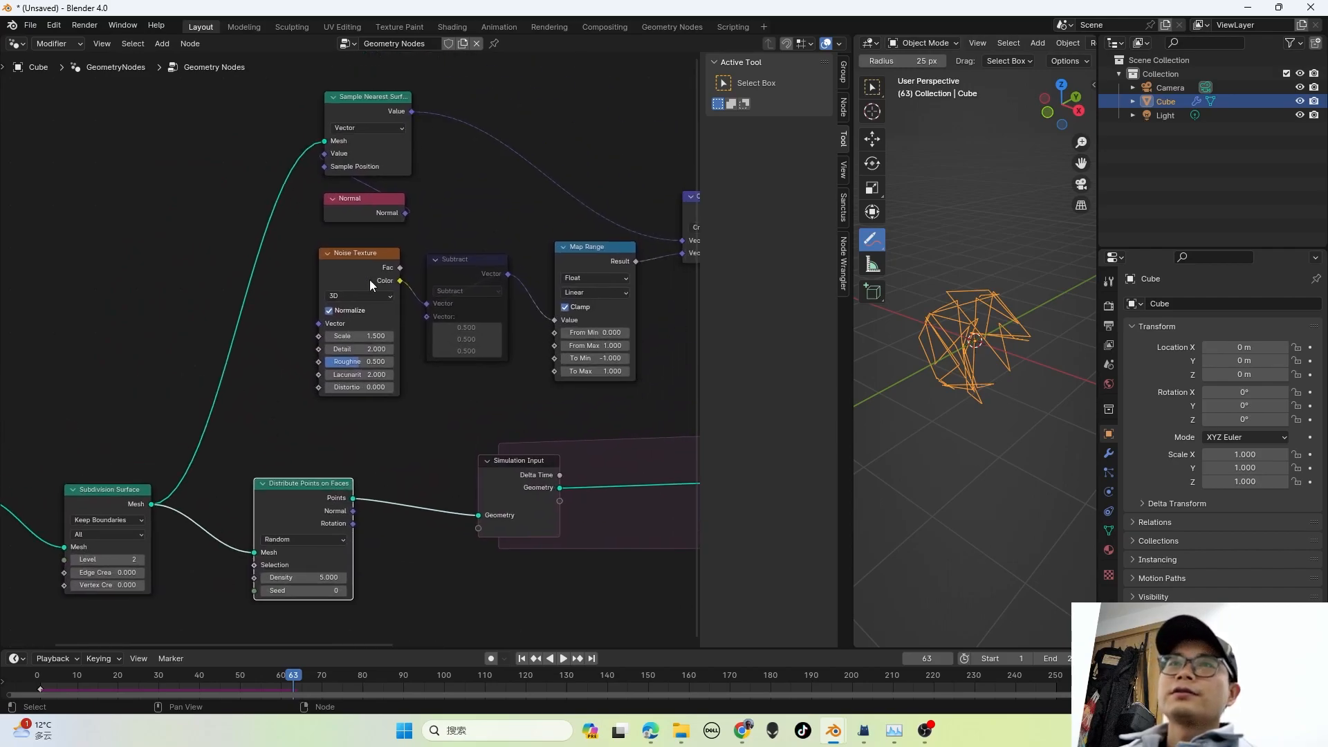
Step: Switch the Noise Texture to 4D and drive its W value with a #frame expression divided by a constant
scroll(369, 286, "up", 1)
left_click(366, 273)
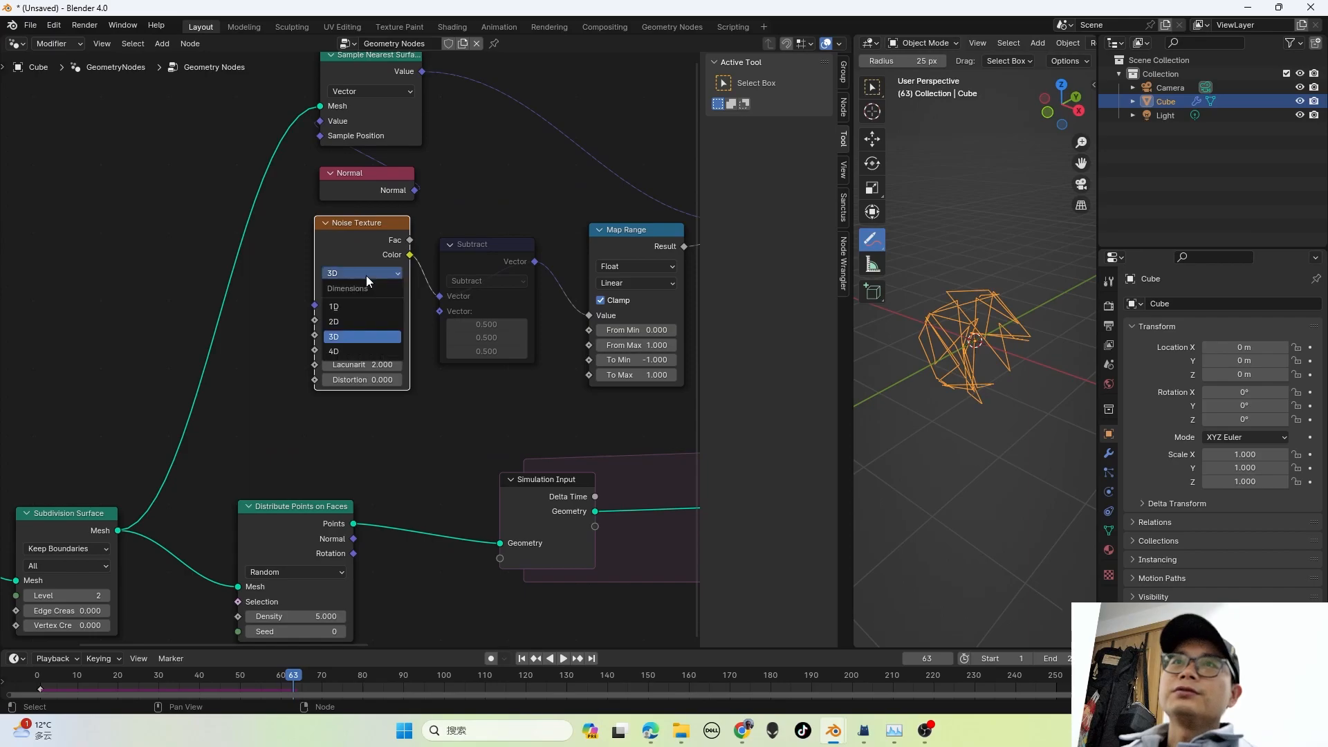
left_click(351, 350)
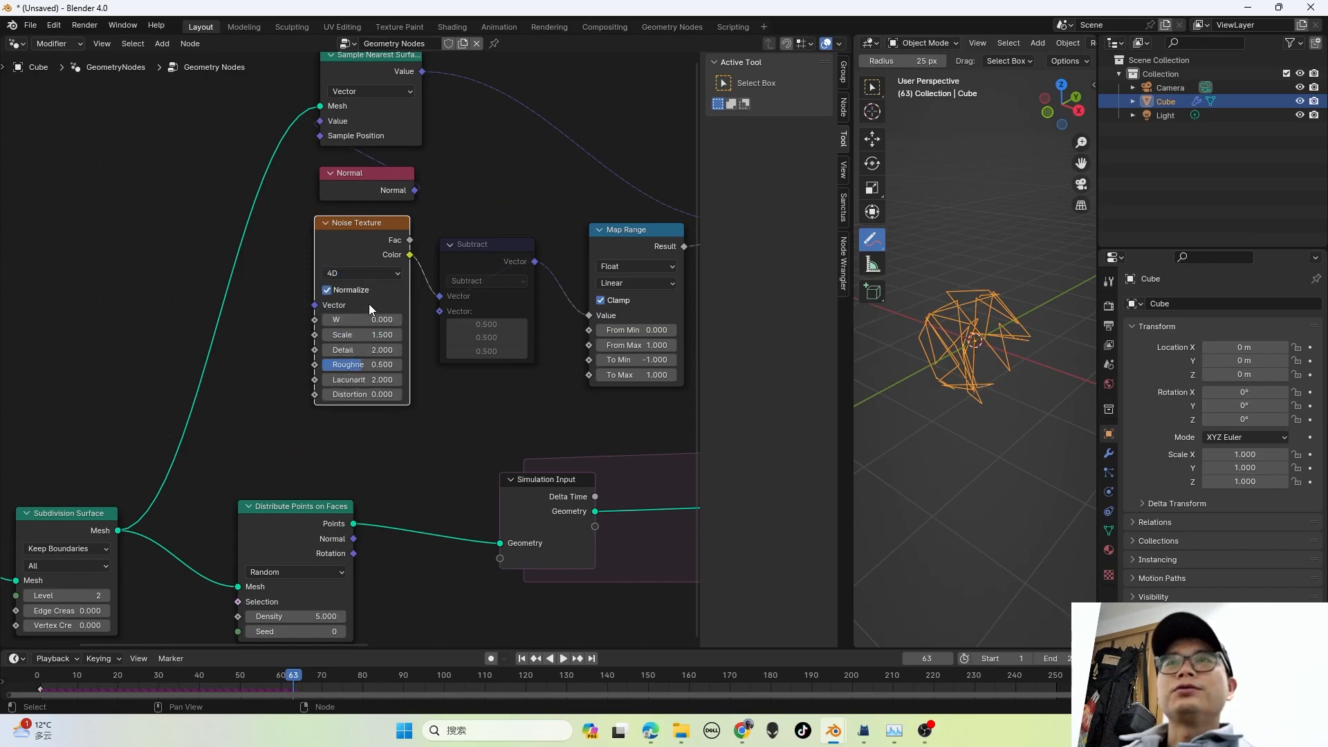
left_click(366, 320)
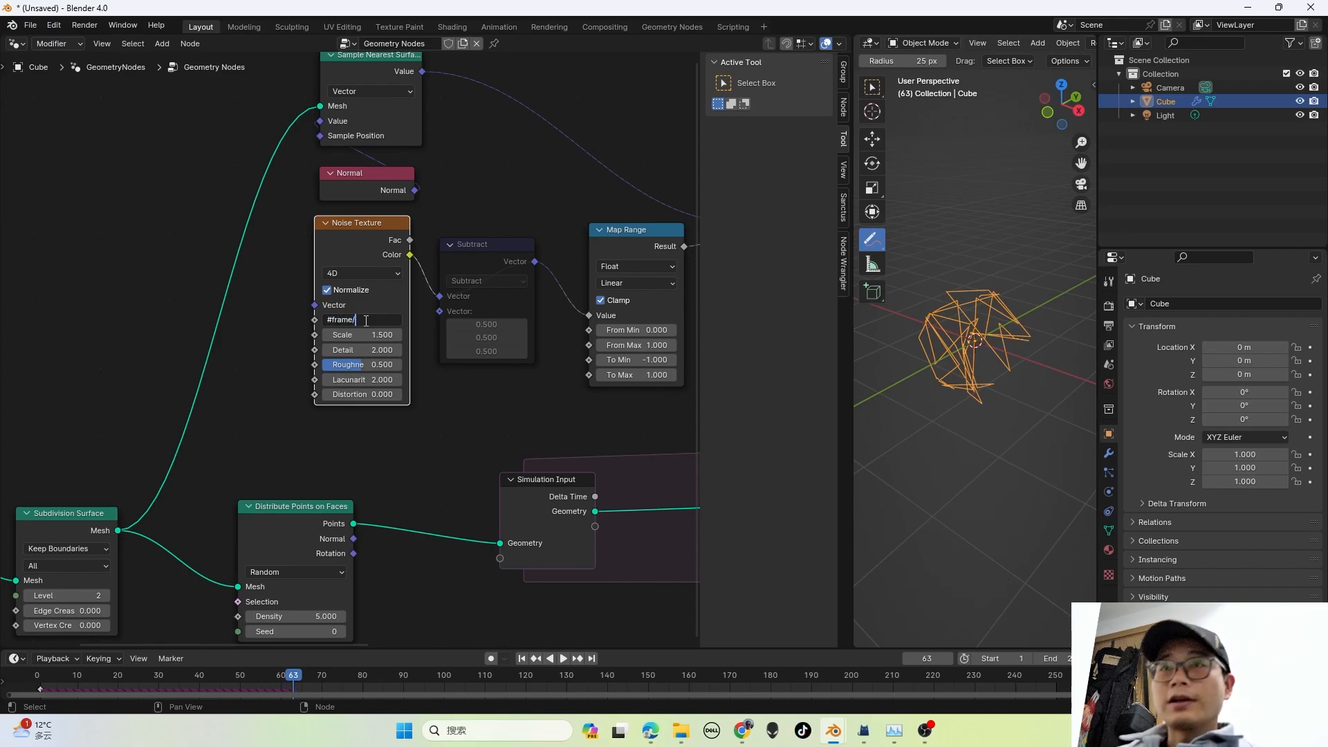
key("Return")
Step: Replay the animation from frame 0 to examine the curves with the frame-driven noise
scroll(348, 347, "down", 1)
left_click_drag(65, 686, 23, 681)
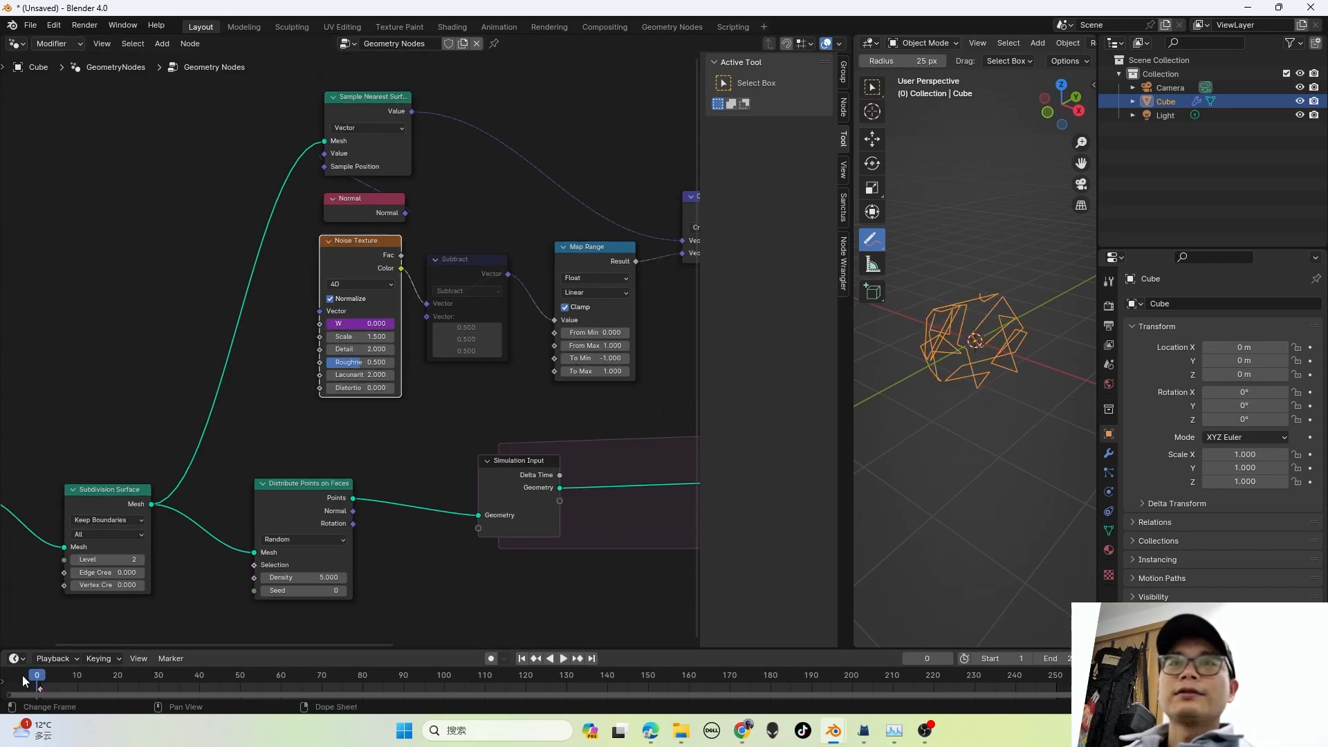
key("space")
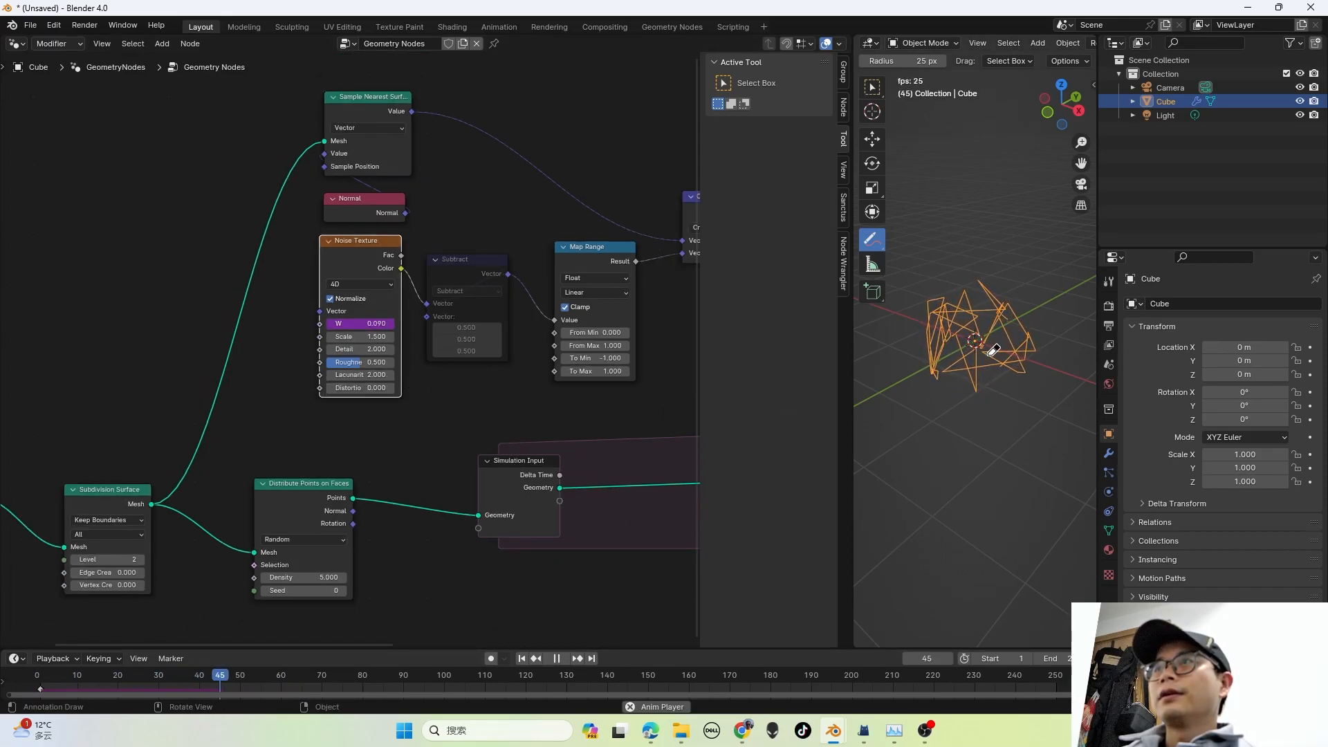
middle_click_drag(509, 371, 455, 371)
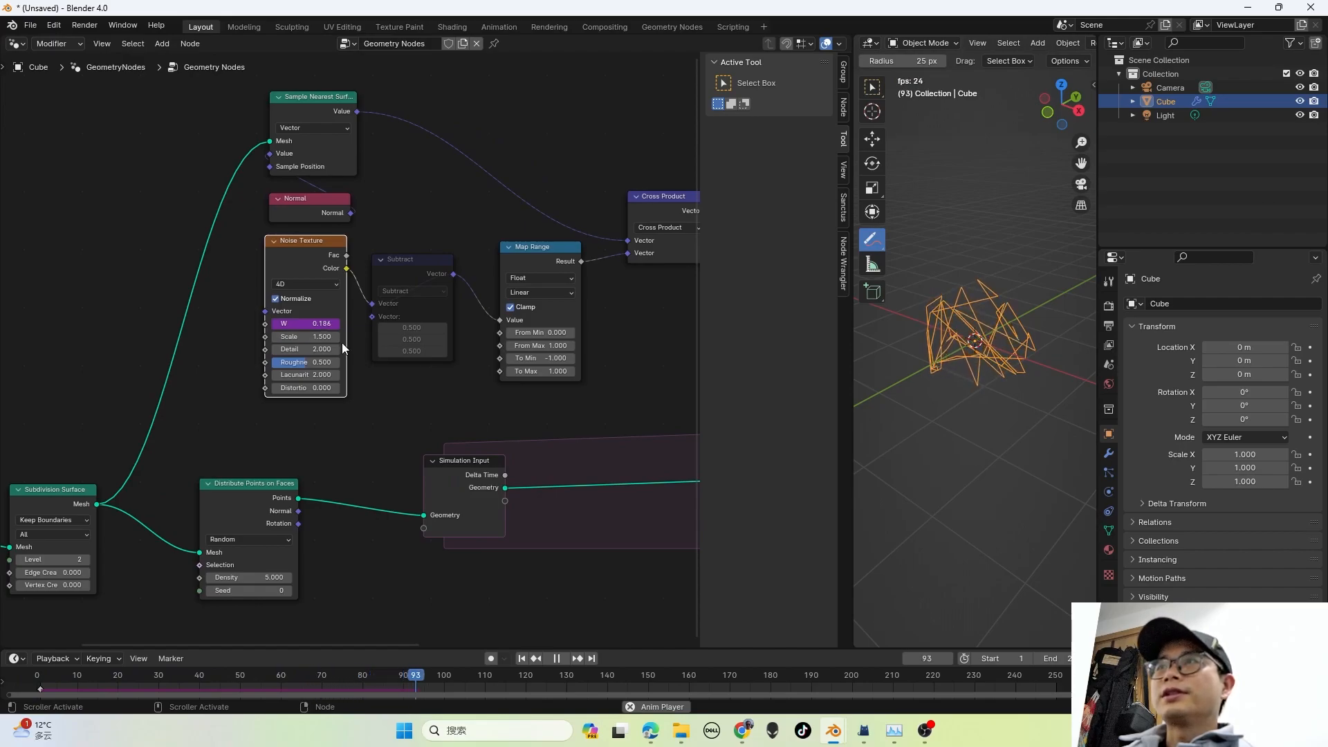
key("space")
Step: Set the 4D Noise Texture's Scale to 1 and return the timeline to frame 0
left_click(309, 338)
key("shift+Left")
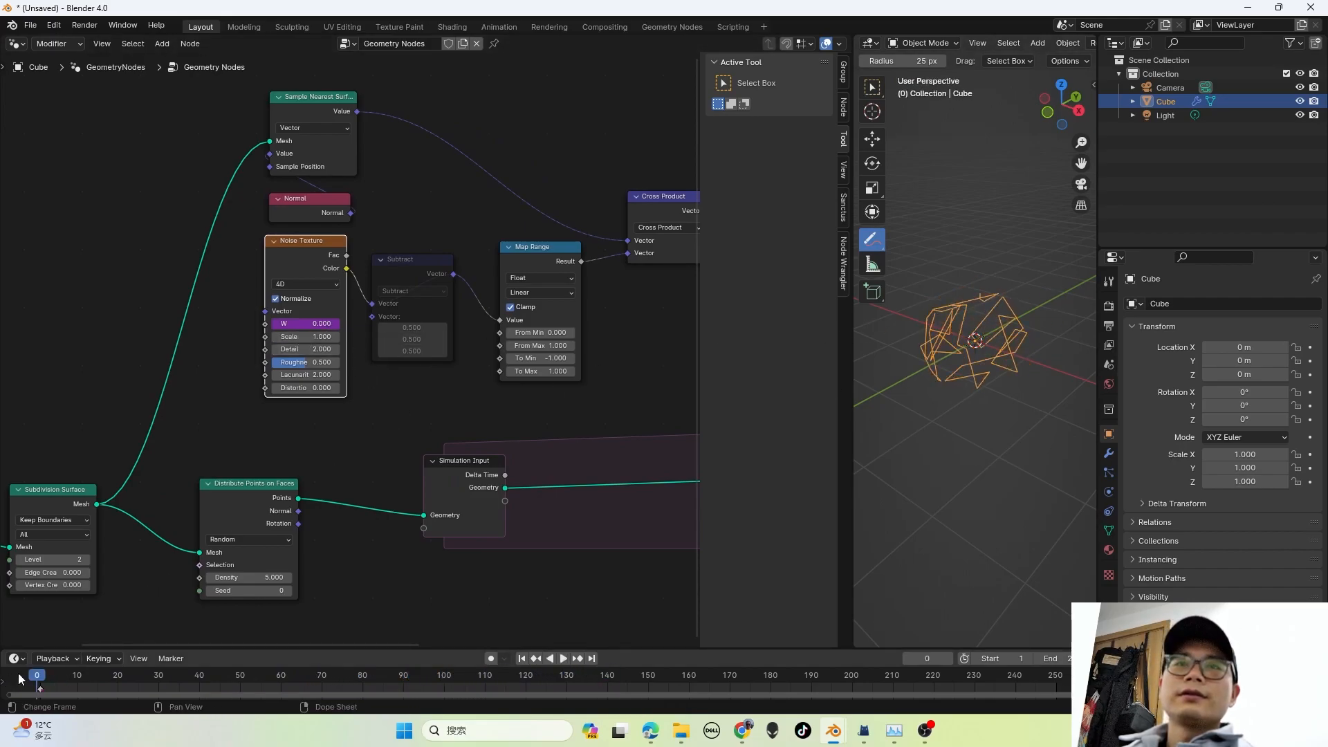
Step: Play the animation from frame 0 to examine how the curves move with the noise Scale at 1
key("space")
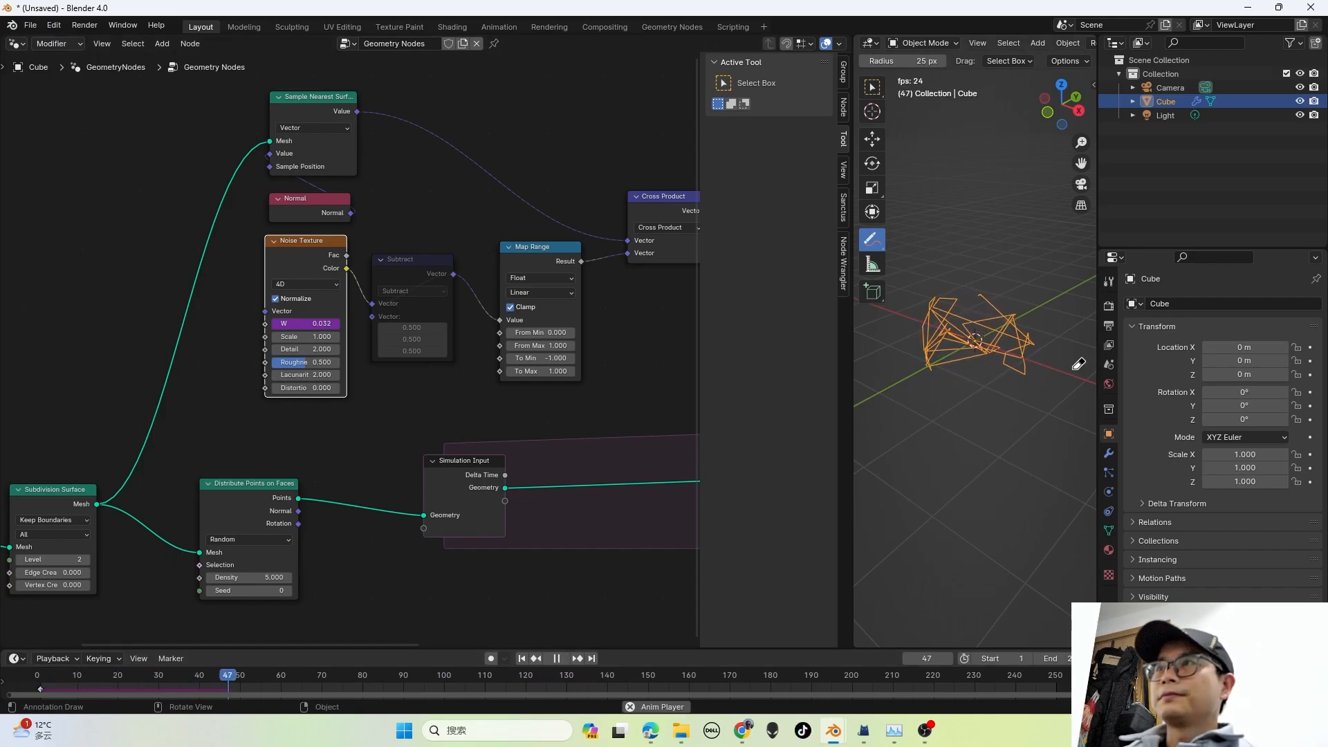
key("space")
scroll(267, 488, "down", 4)
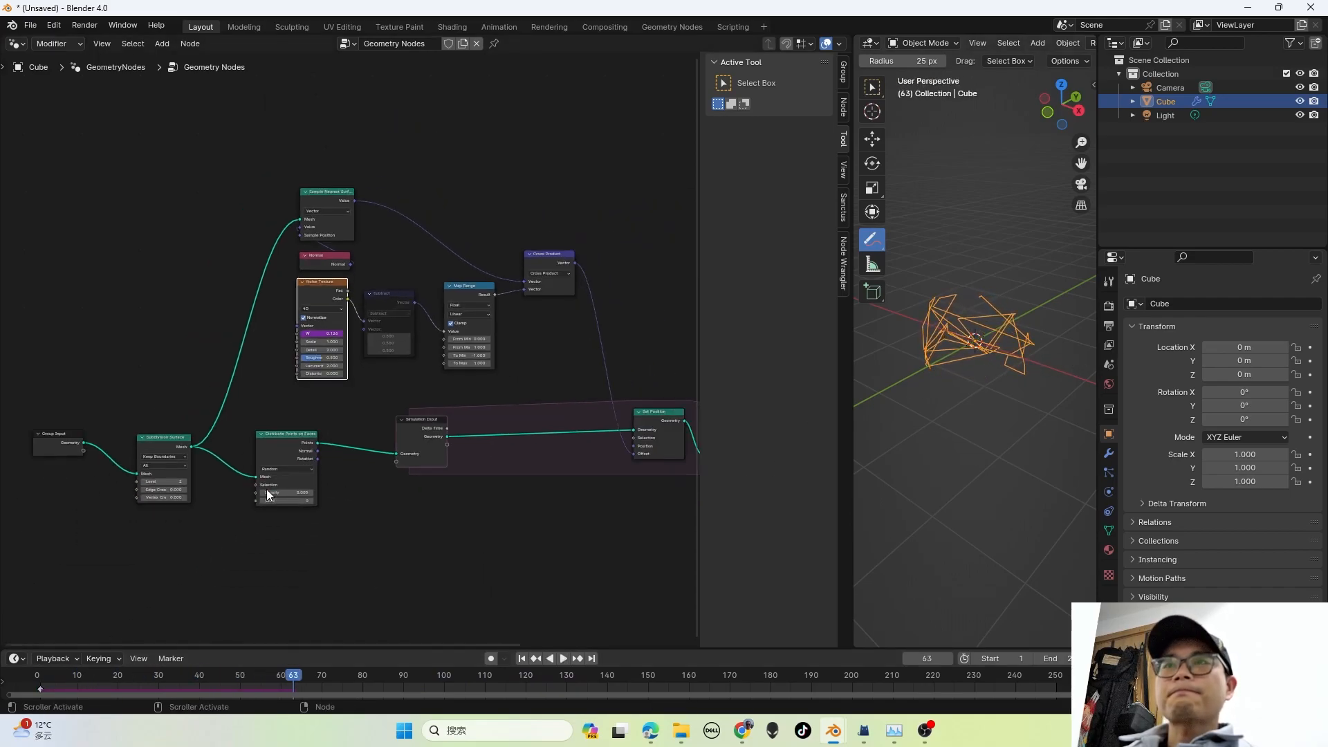
Step: Save the scene as test.blend in the particle follow surface folder
key("ctrl+s")
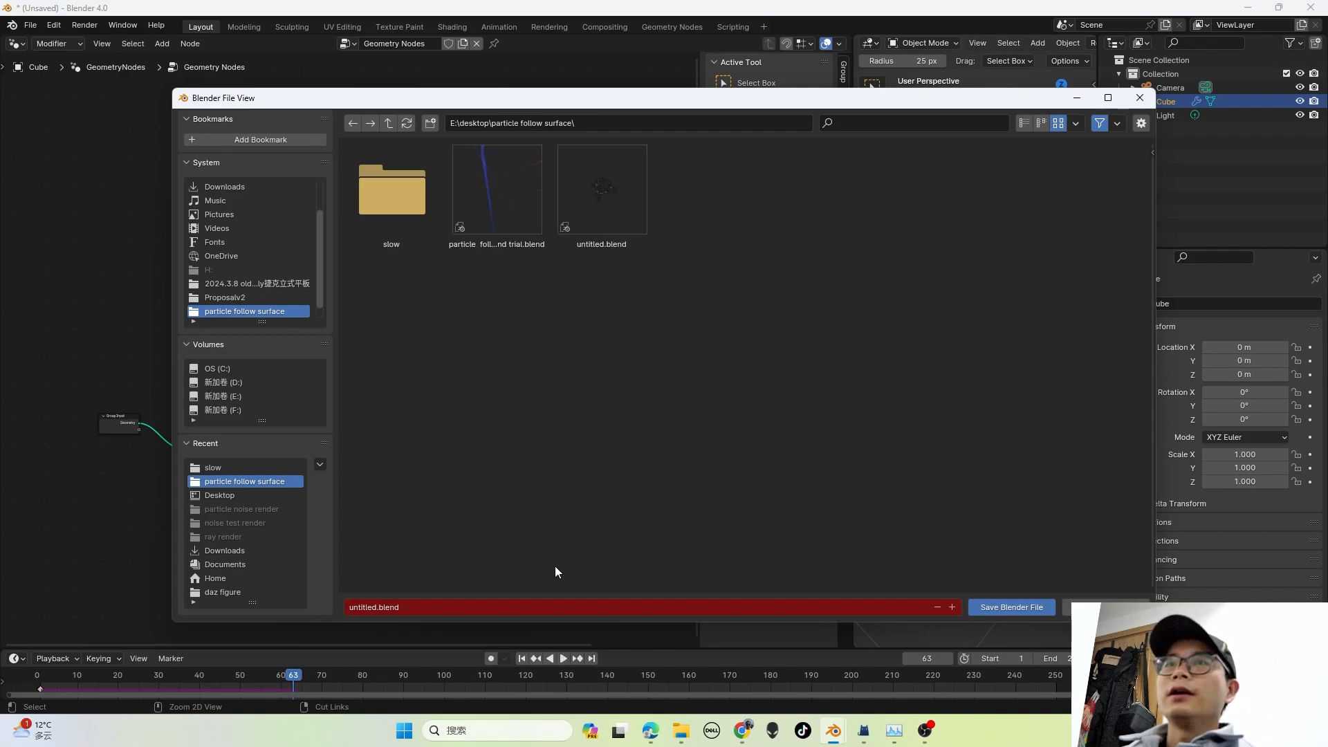
left_click(385, 613)
type("tes")
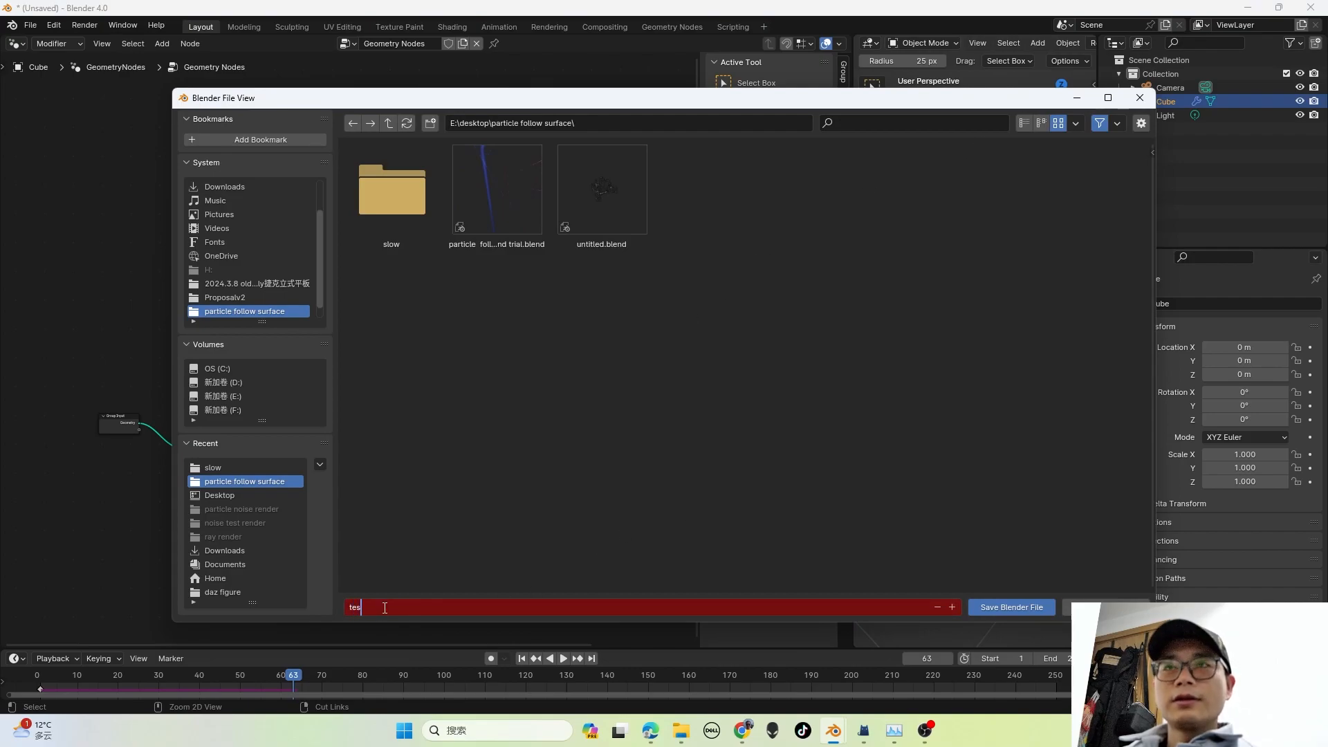
type("t")
key("Return")
left_click(1016, 606)
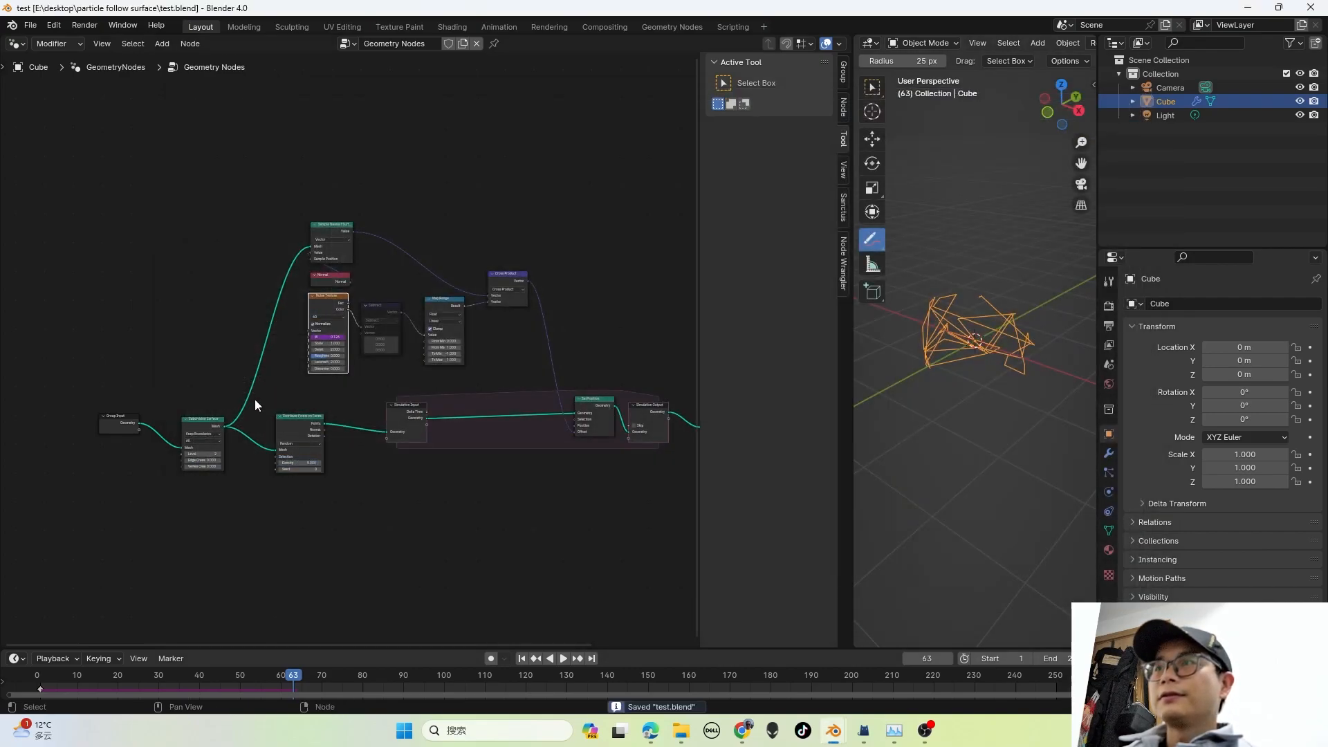
Step: Move the Group Input and Subdivision Surface nodes away from Distribute Points on Faces to make room between them
middle_click_drag(318, 451, 462, 356)
left_click_drag(92, 351, 227, 428)
left_click_drag(226, 382, 117, 379)
middle_click_drag(130, 384, 228, 364)
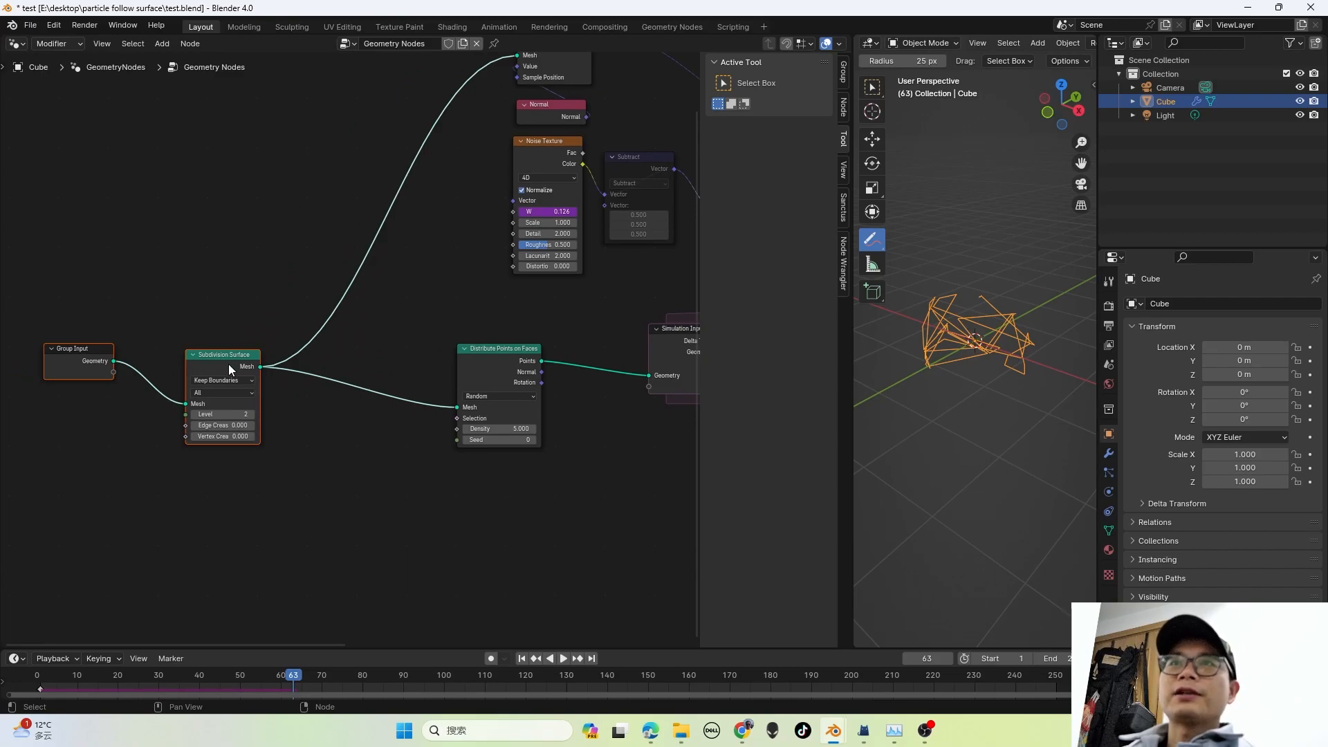
scroll(228, 364, "down", 2)
middle_click_drag(335, 364, 275, 365)
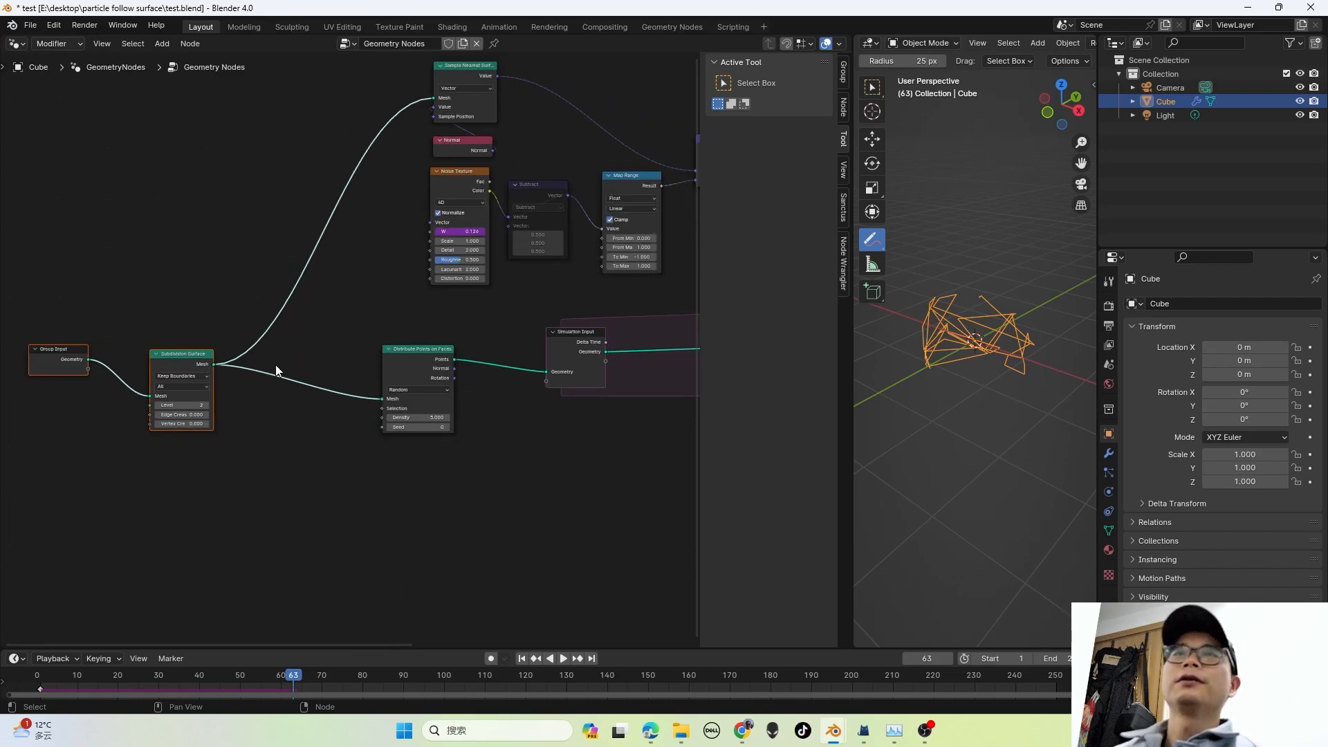
Step: Insert a Set Position node on the link between Subdivision Surface and Distribute Points on Faces
key("shift+a")
left_click(275, 364)
type("set p")
key("Return")
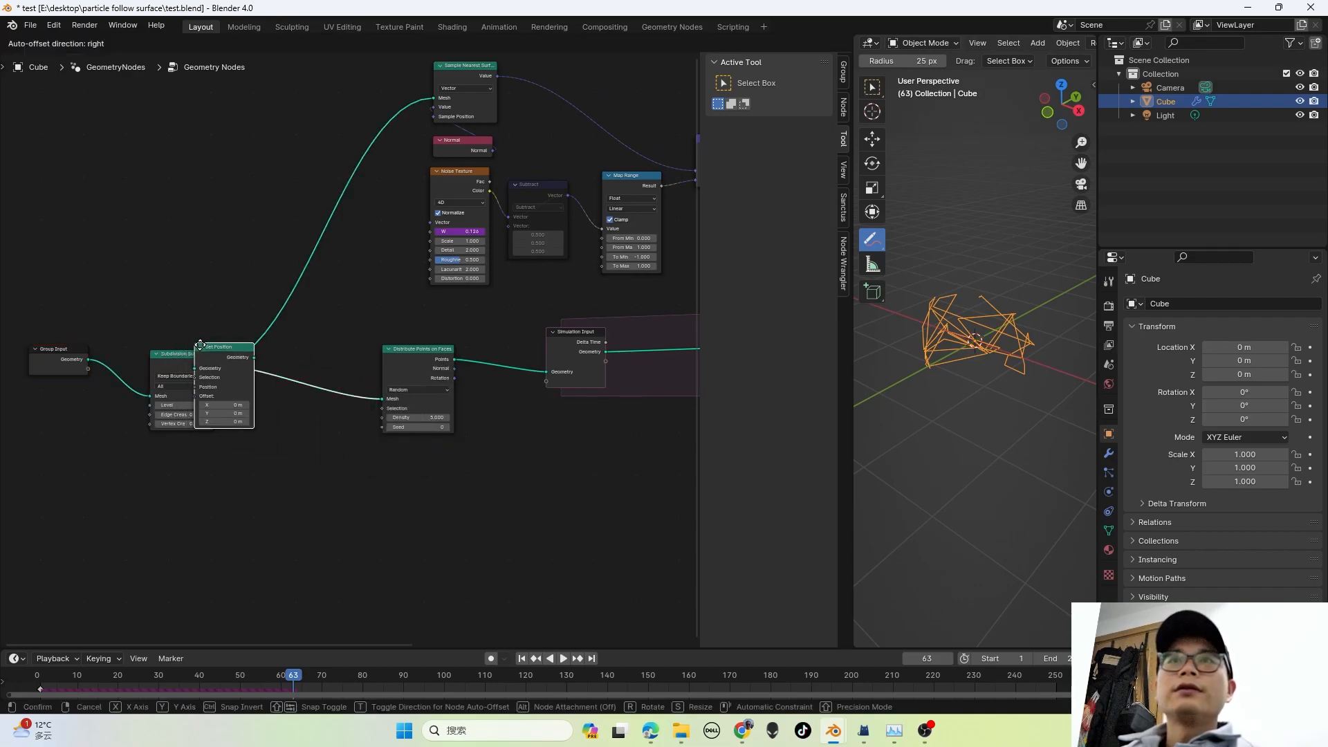
left_click(254, 359)
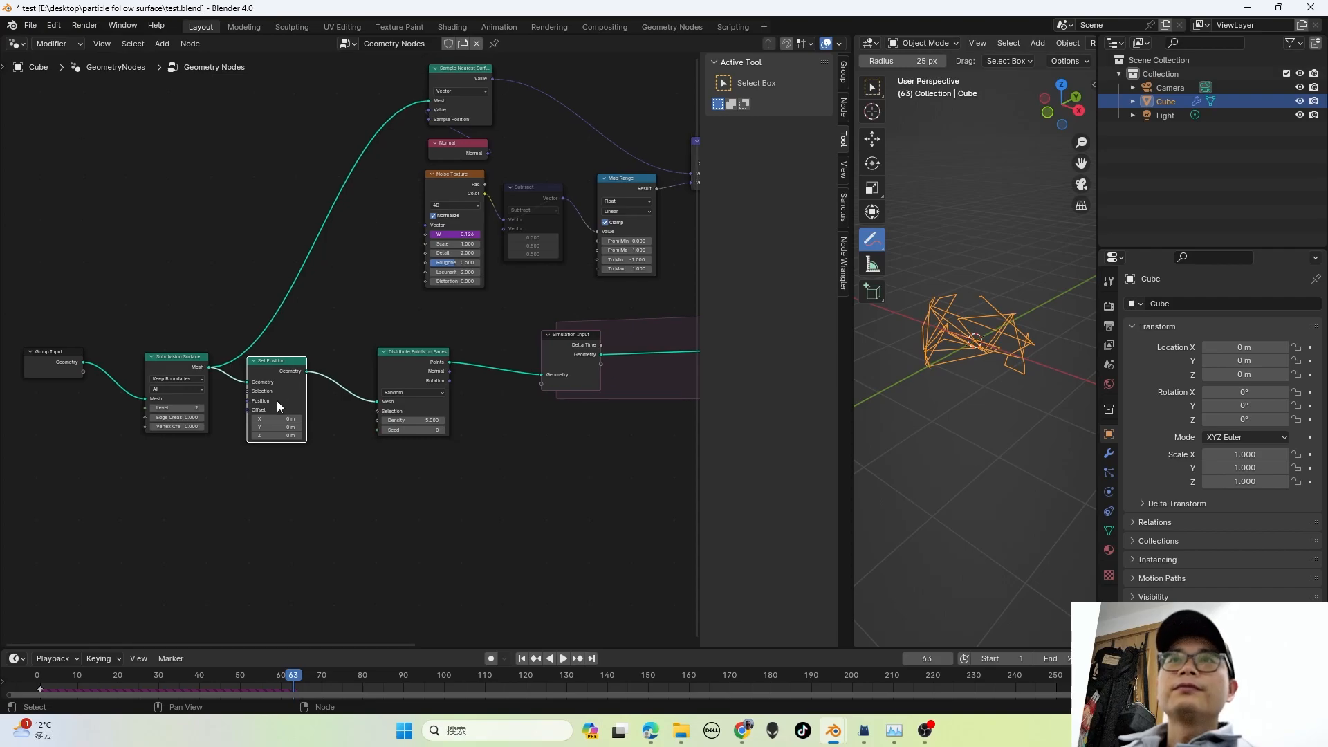
Step: Duplicate the Noise Texture and Map Range nodes together and place the copies below the Group Input and Subdivision Surface nodes
scroll(275, 400, "up", 1)
middle_click_drag(275, 399, 343, 342)
scroll(343, 342, "up", 3)
scroll(301, 363, "down", 5)
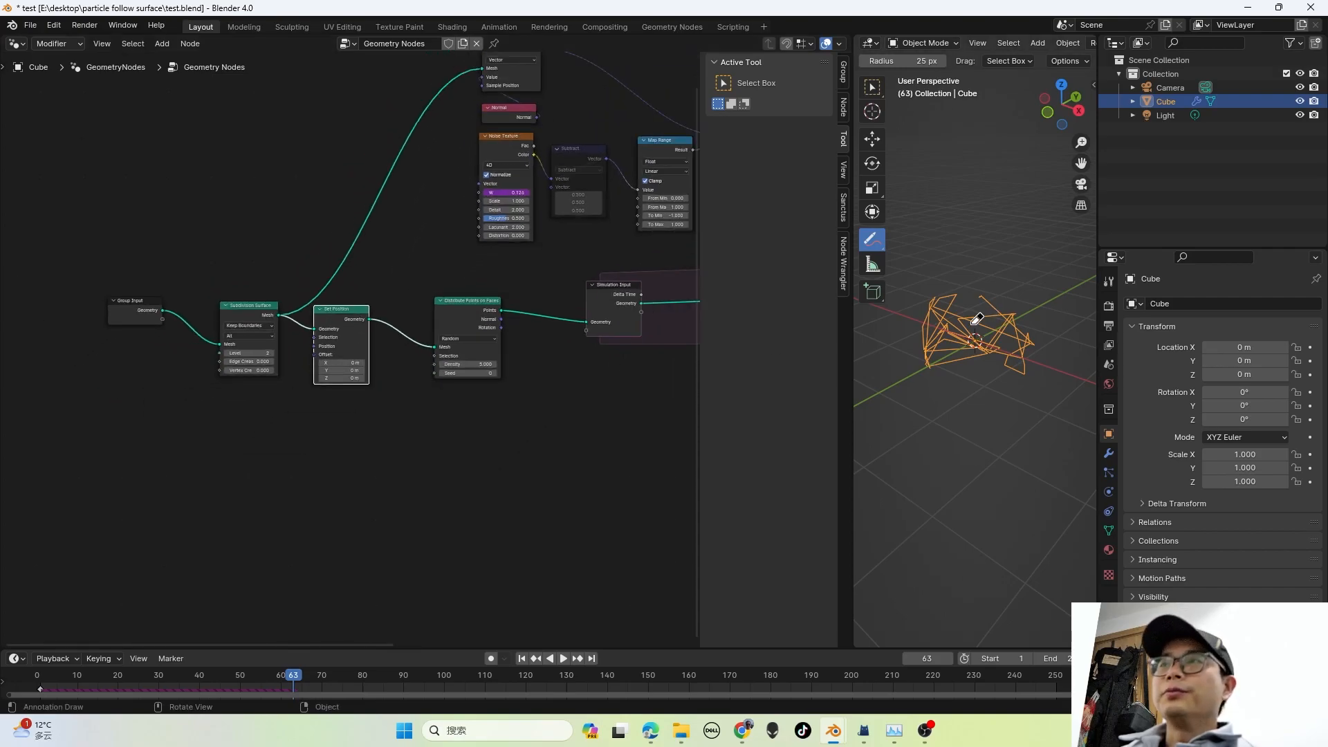
scroll(193, 317, "up", 1)
left_click(221, 301)
middle_click_drag(293, 313, 282, 318)
scroll(375, 326, "down", 1)
left_click(526, 142)
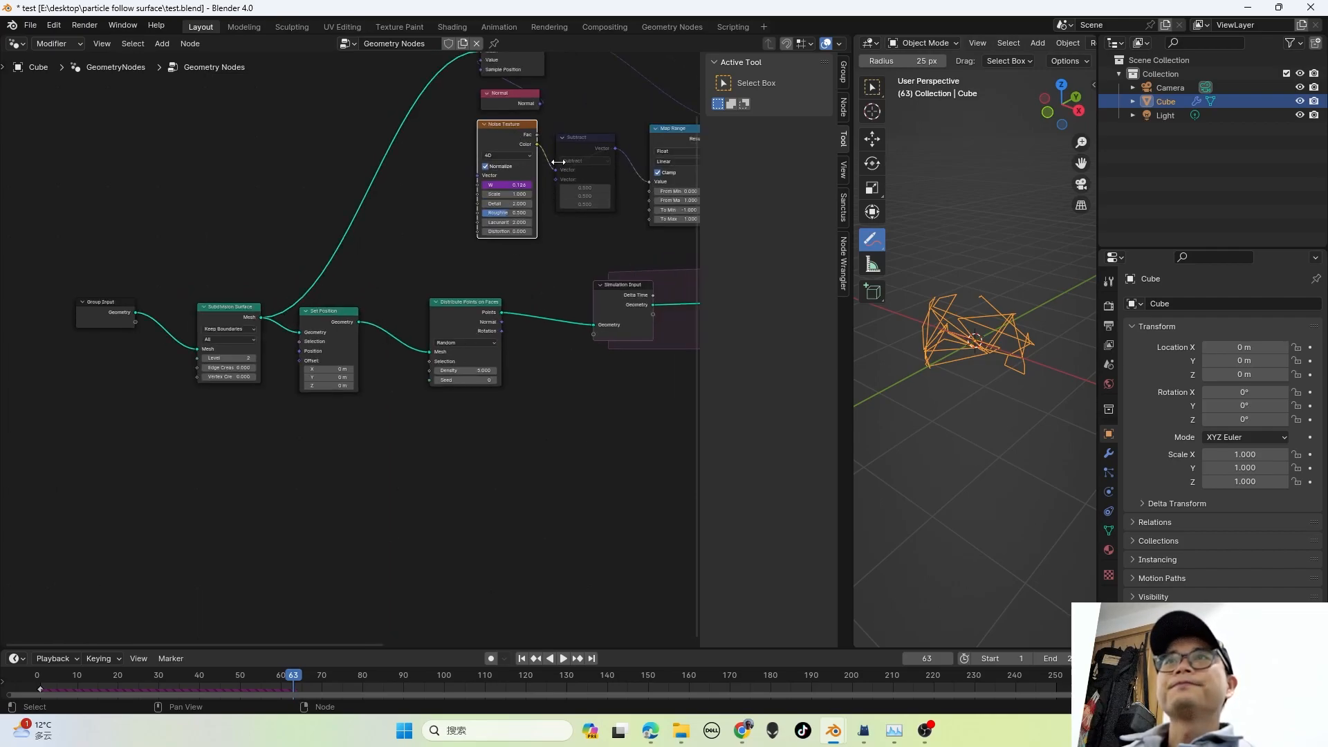
middle_click_drag(603, 246, 572, 247)
left_click(642, 138)
left_click(485, 147, "shift")
scroll(483, 154, "down", 1)
key("shift+d")
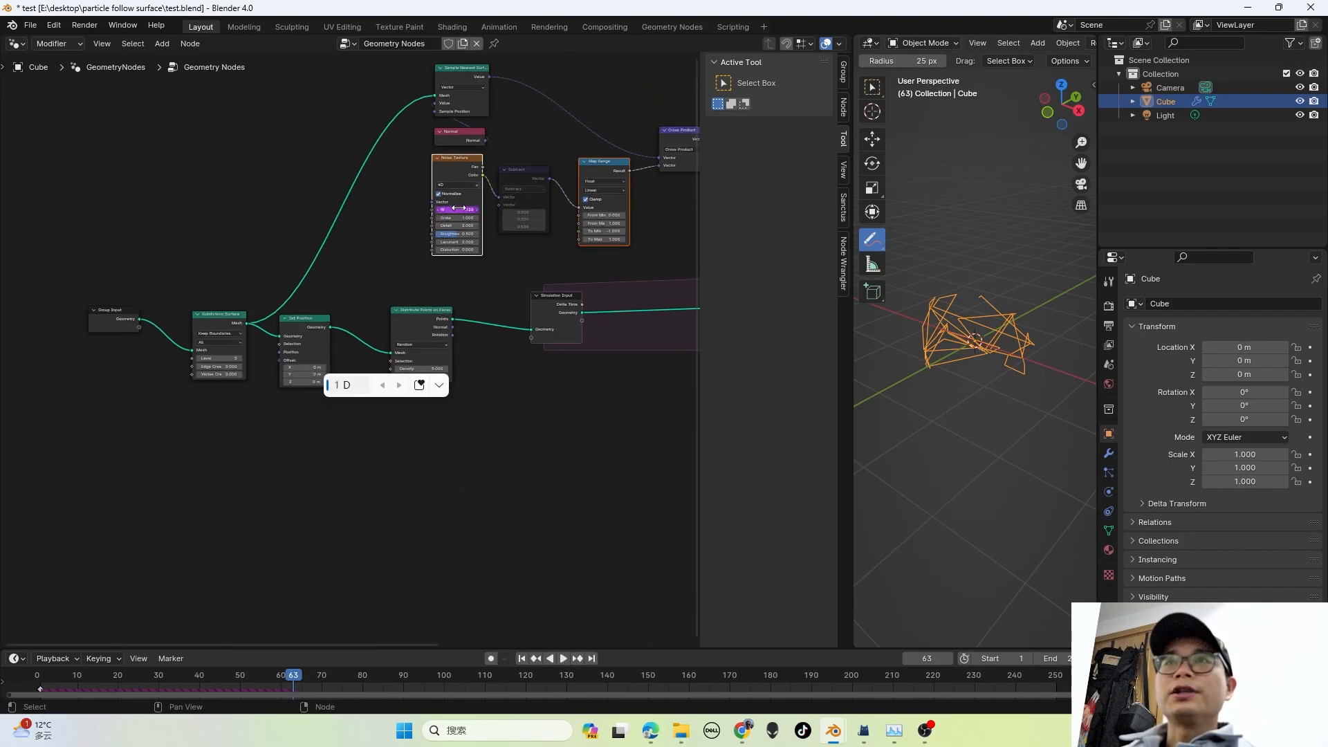
left_click(108, 472)
scroll(108, 472, "up", 1)
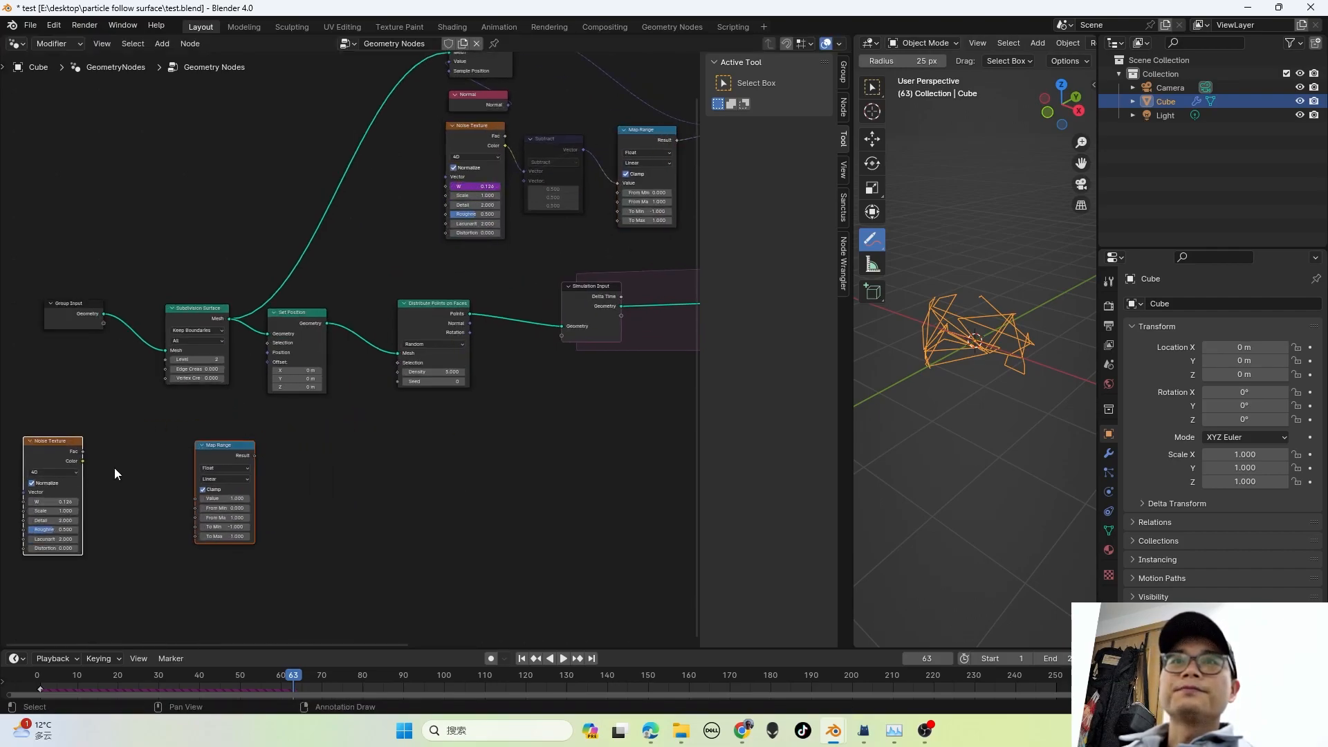
Step: Move the duplicated Noise Texture closer to the duplicated Map Range
middle_click_drag(108, 471, 309, 459)
scroll(308, 459, "up", 1)
left_click(210, 480)
left_click_drag(210, 480, 366, 526)
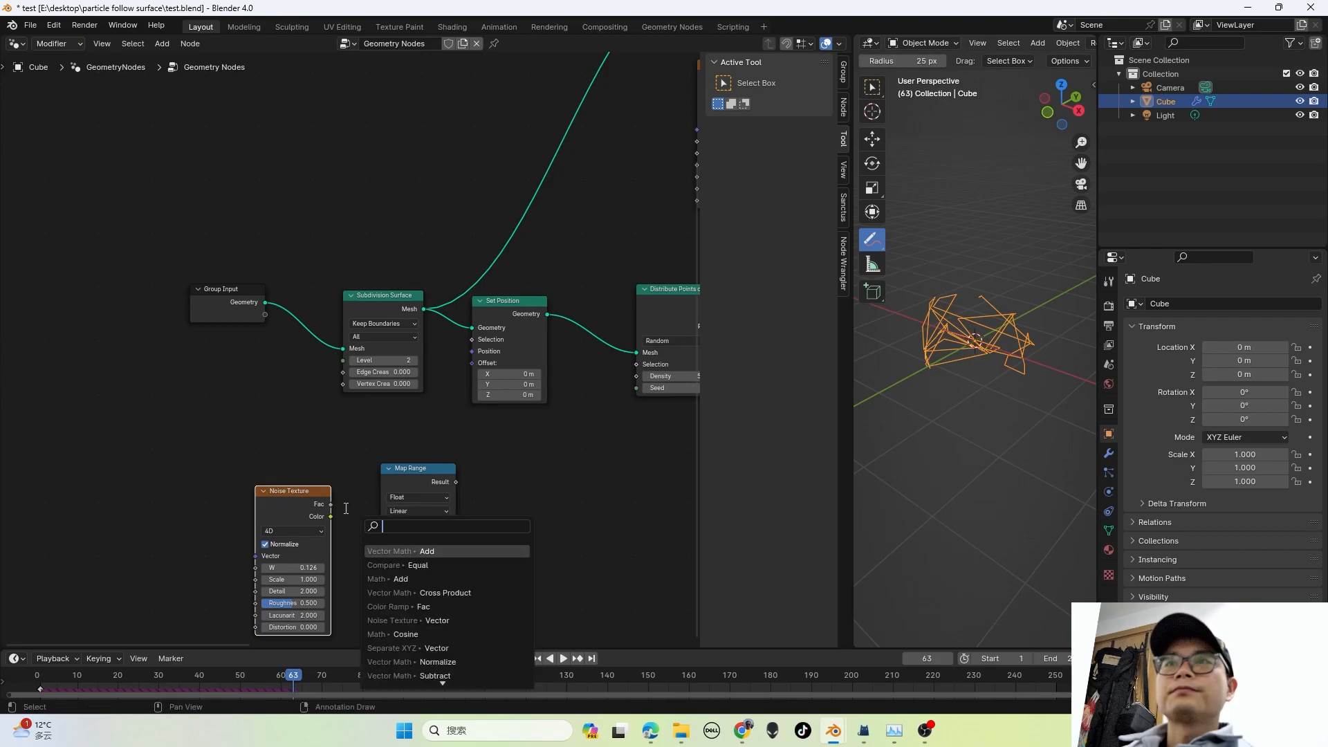
left_click(344, 503)
Step: Switch the original Map Range to Vector and feed it directly from the original Noise Texture's Color, bypassing the muted Subtract node
scroll(344, 502, "down", 4)
middle_click_drag(409, 433, 312, 510)
middle_click_drag(649, 284, 485, 347)
scroll(566, 307, "up", 4)
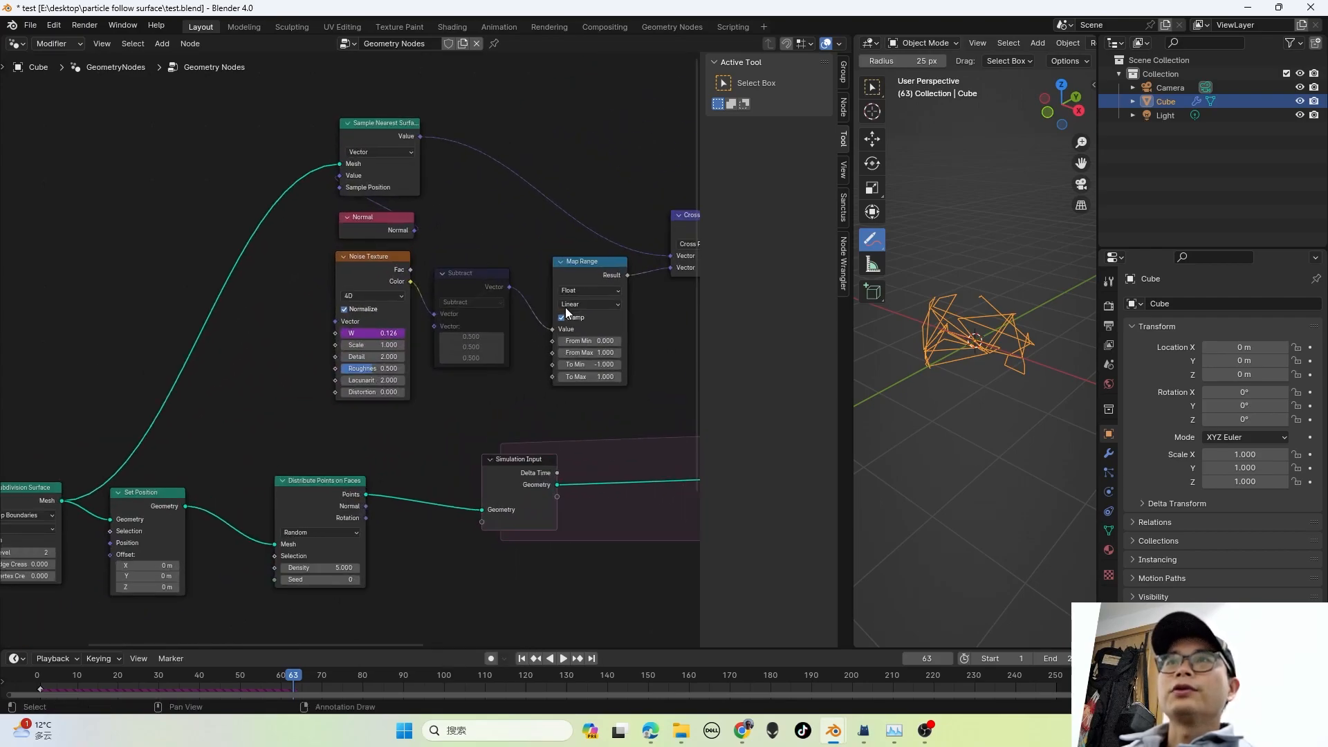
left_click(627, 292)
left_click(628, 292)
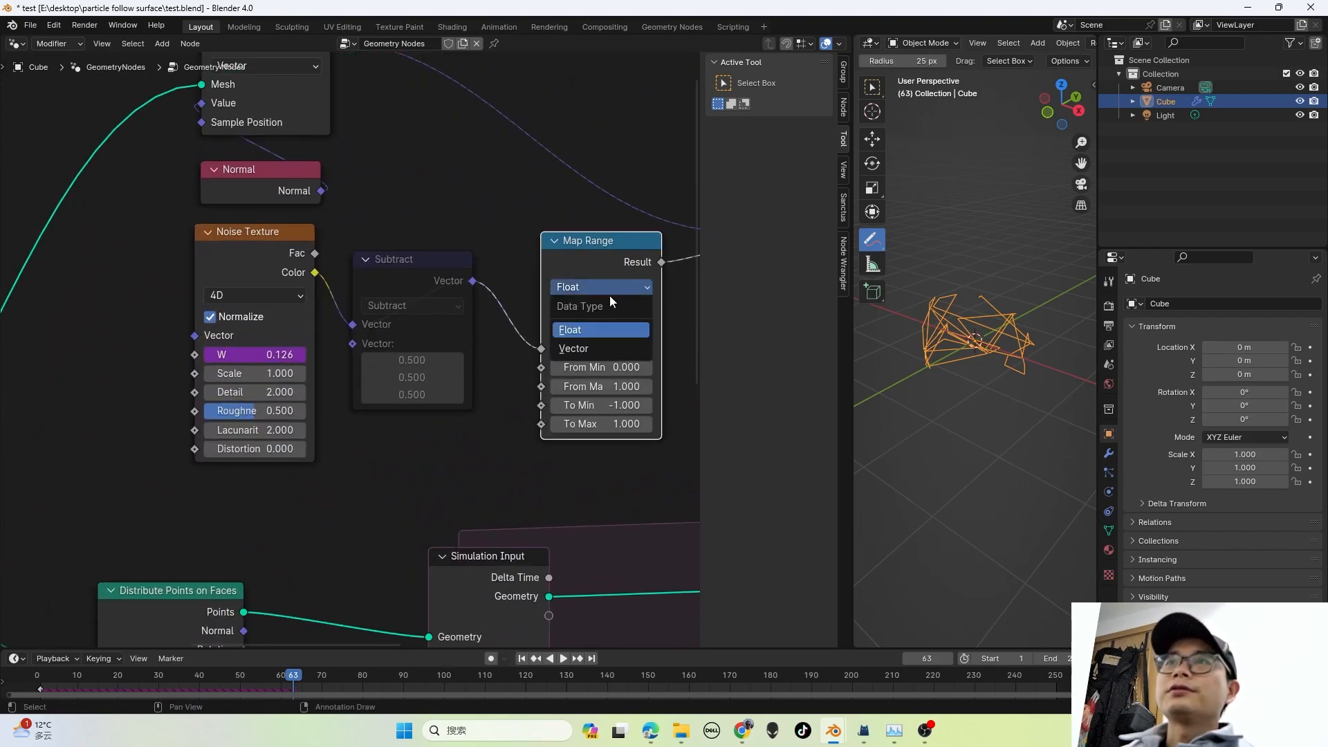
left_click(587, 346)
middle_click_drag(608, 363, 546, 335)
left_click_drag(507, 241, 463, 192)
left_click_drag(253, 244, 436, 271)
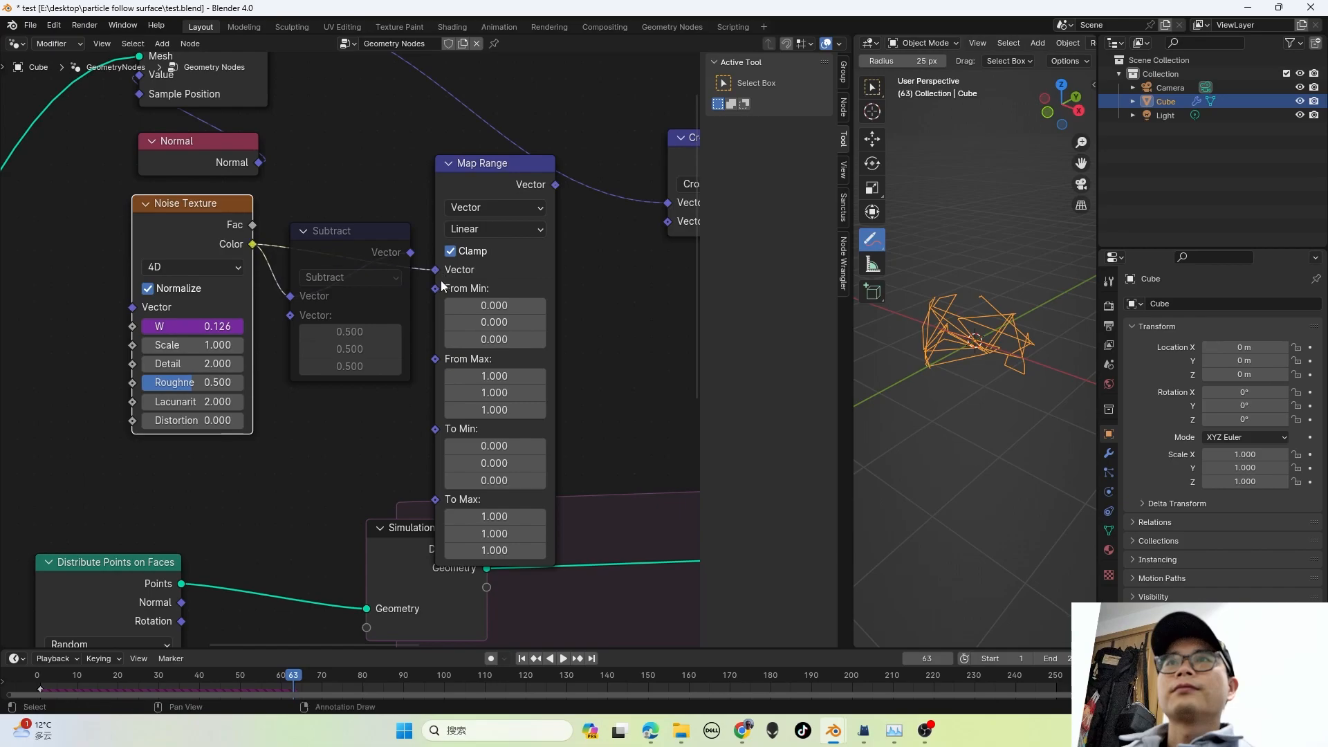
Step: Set all three To Min components of the original Map Range to -1 and link its Vector output to the Cross Product's second input
left_click_drag(495, 446, 494, 480)
type("-1")
key("Return")
scroll(520, 321, "down", 2)
left_click_drag(489, 238, 566, 263)
Step: Replay the animation from frame 0 to examine the curves driven by the vector Map Range
left_click(38, 675)
key("space")
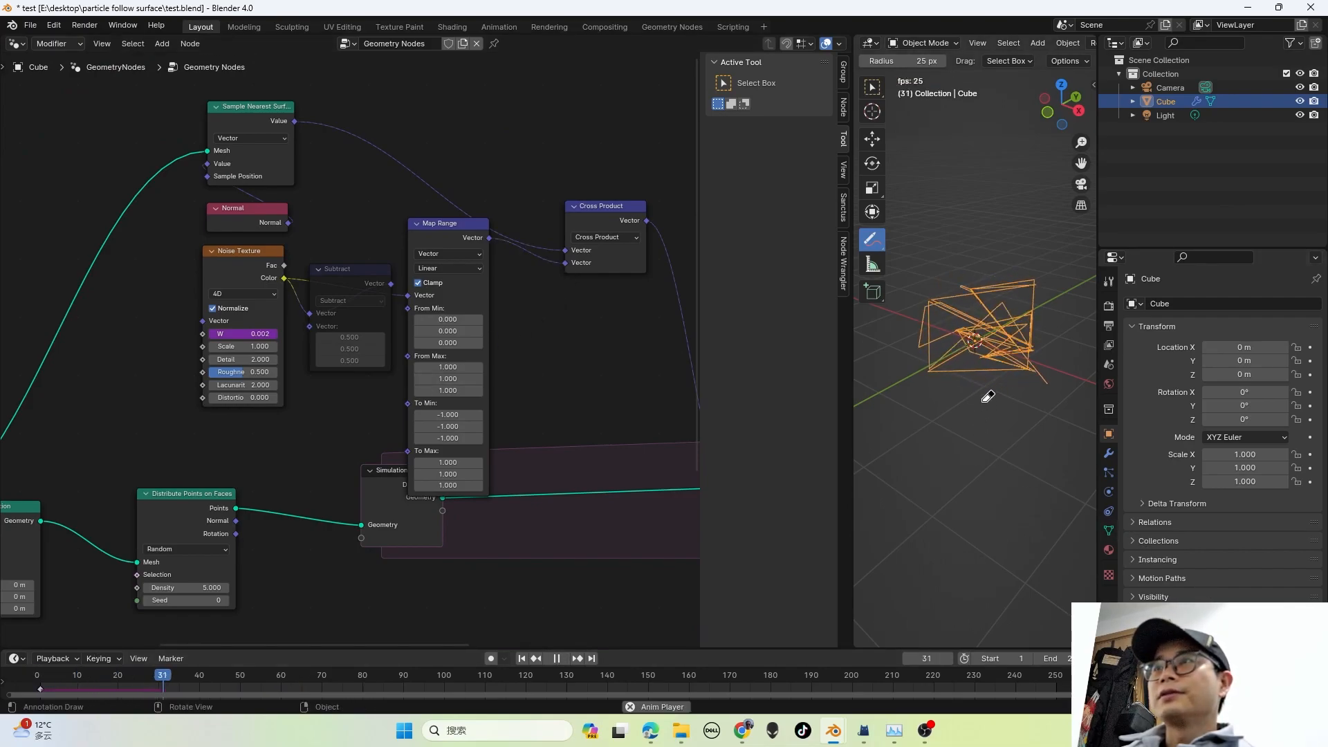
scroll(536, 421, "down", 1)
key("space")
Step: Switch the duplicated Map Range to Vector and connect the duplicated Noise Texture's Color to its Vector input
scroll(534, 416, "down", 2)
middle_click_drag(443, 444, 587, 379)
scroll(558, 402, "down", 2)
scroll(260, 521, "up", 3)
middle_click_drag(260, 521, 396, 406)
scroll(443, 430, "up", 3)
left_click_drag(396, 407, 361, 419)
left_click(353, 468)
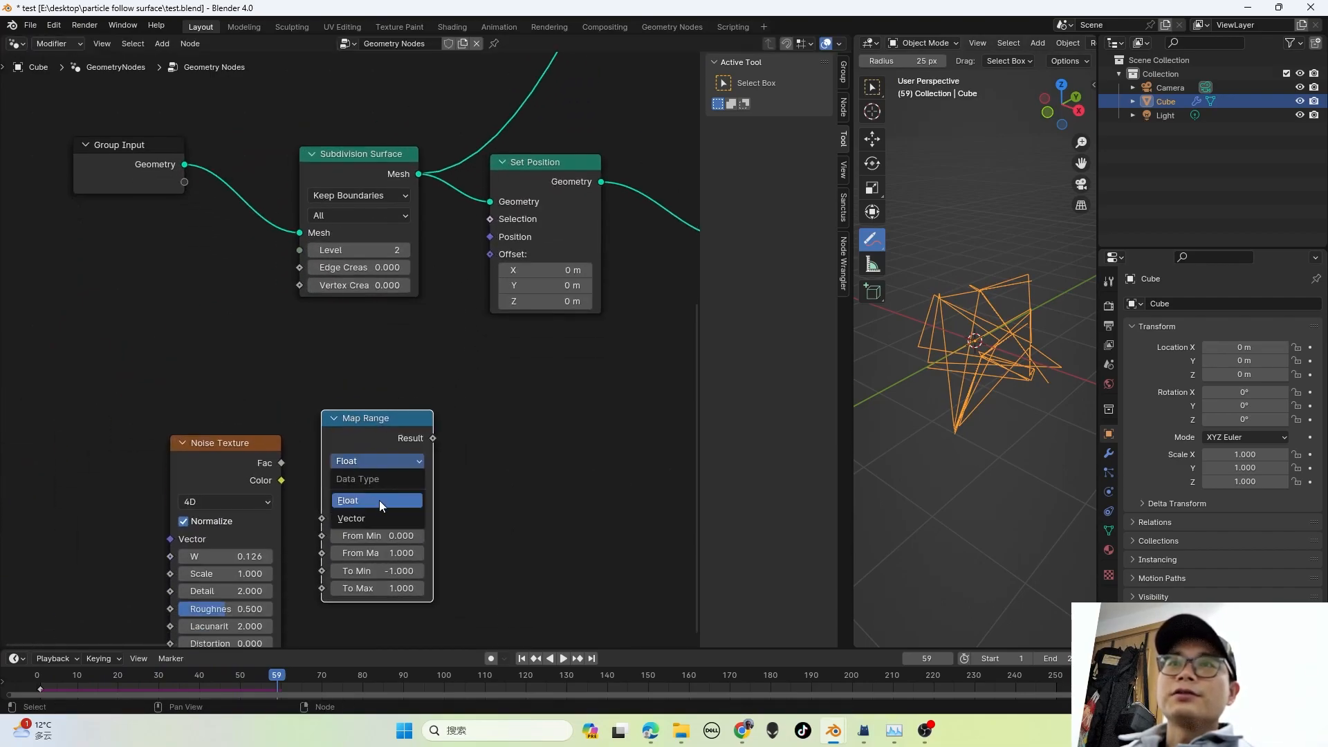
left_click(376, 513)
middle_click_drag(298, 470, 309, 422)
left_click_drag(291, 432, 332, 470)
middle_click_drag(332, 484, 339, 401)
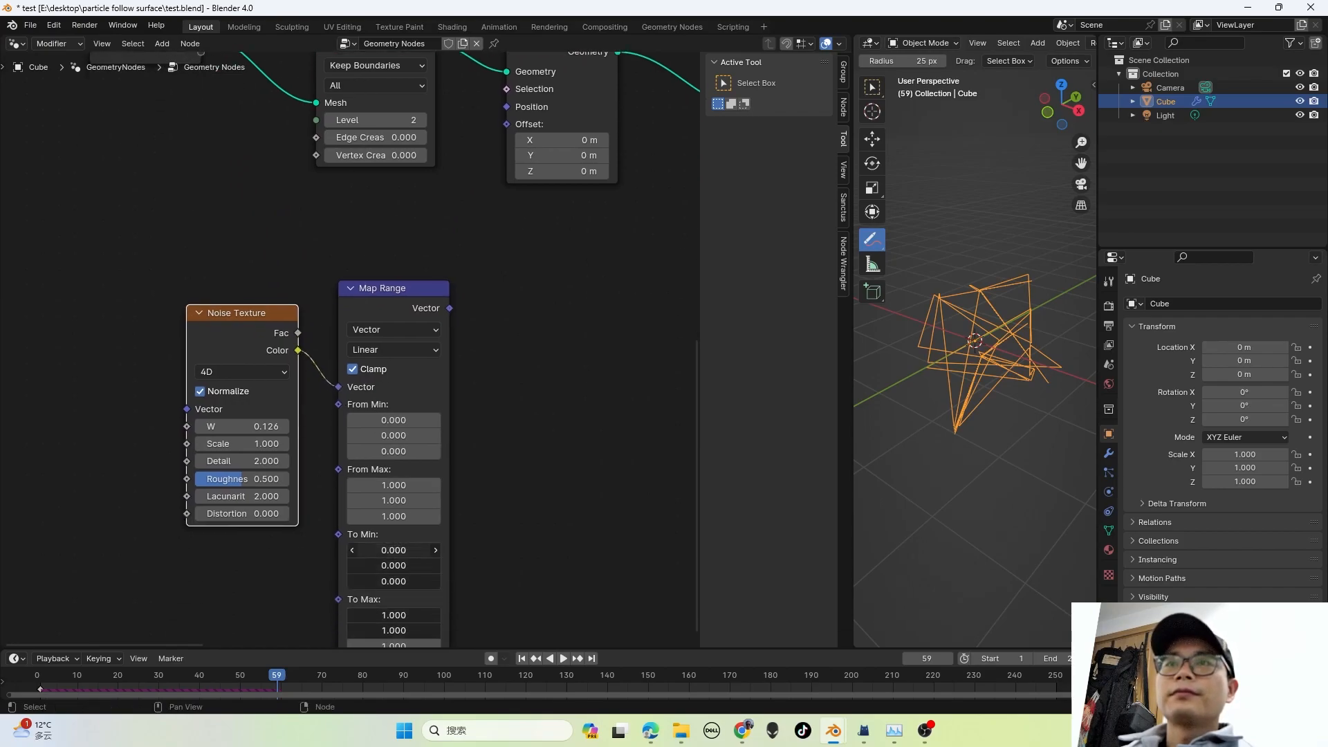
Step: Set the duplicated Map Range's To Min components to -1 and connect its Vector output to the new Set Position's Offset
mouse_move(402, 550)
left_mouse_down()
mouse_move(404, 577)
mouse_move(406, 543)
left_mouse_up()
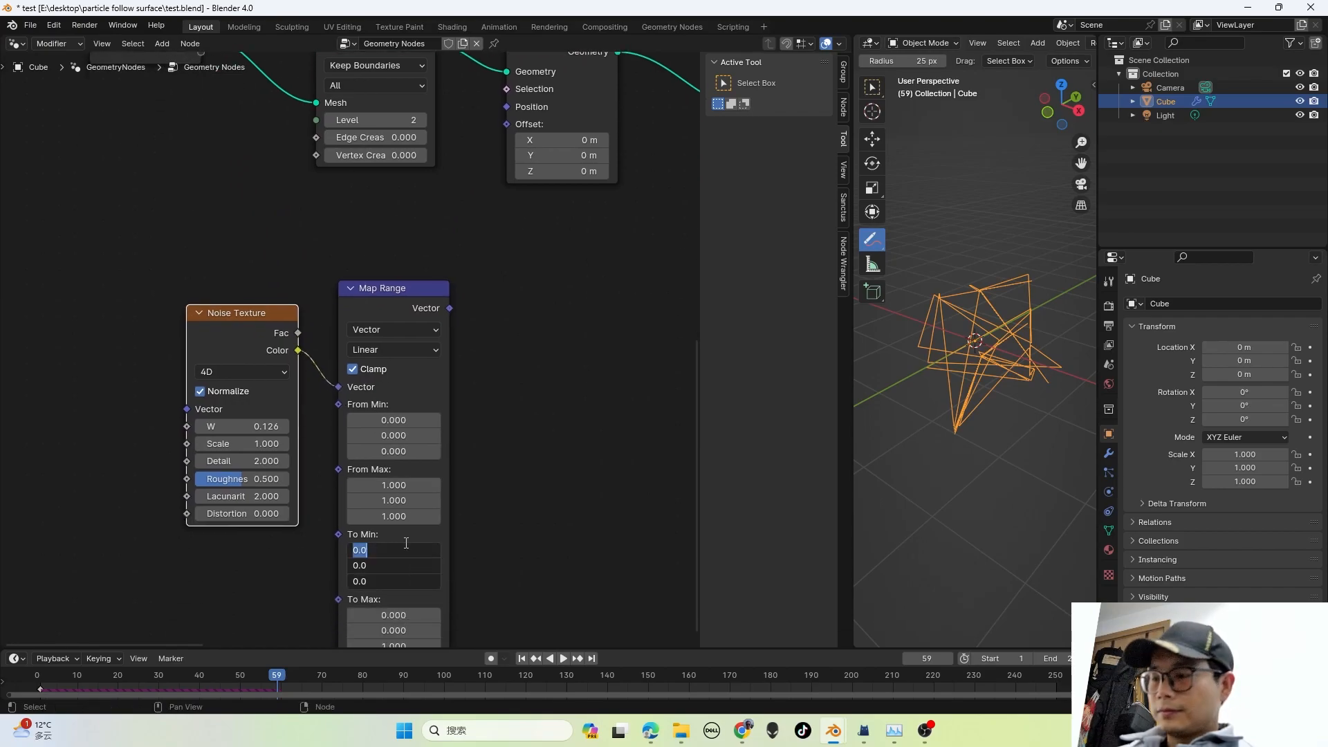
key("Return")
scroll(443, 346, "down", 4)
scroll(487, 165, "up", 2)
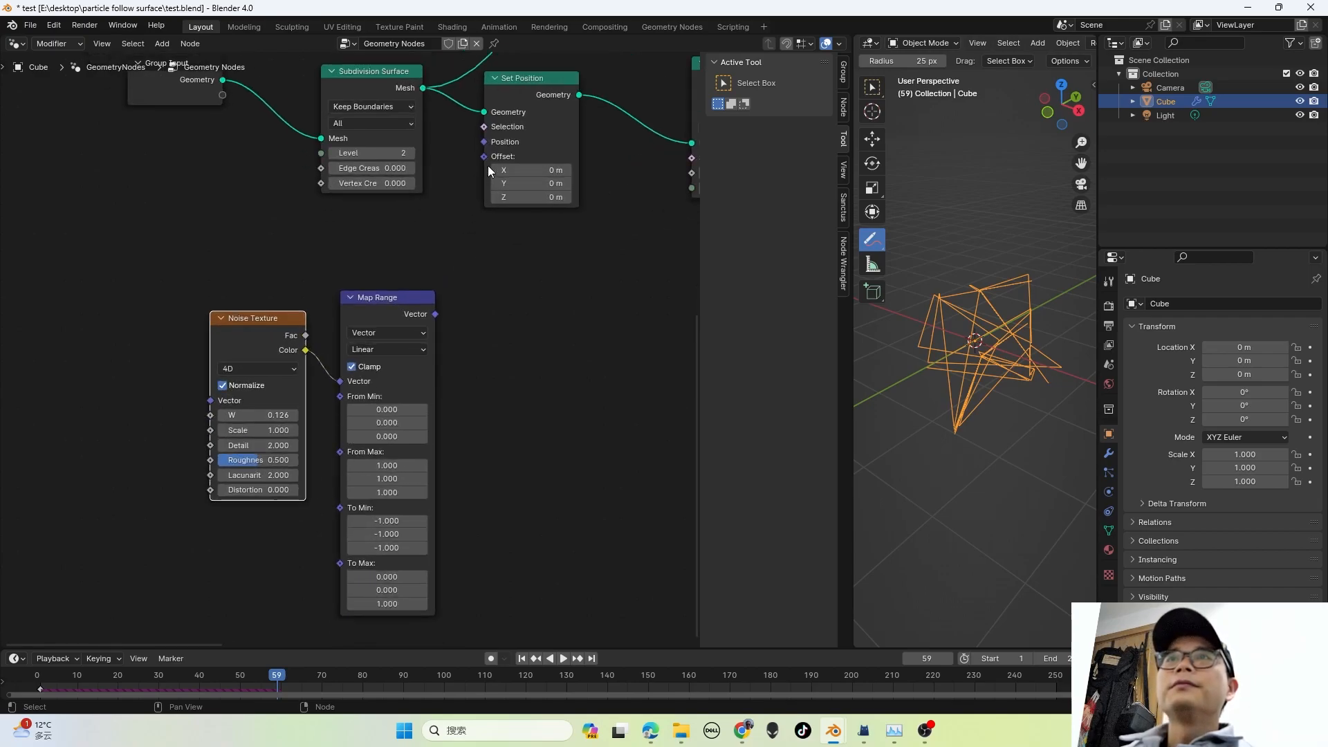
middle_click_drag(488, 165, 347, 299)
scroll(395, 324, "up", 1)
scroll(351, 351, "up", 1)
left_click_drag(281, 475, 342, 275)
Step: Continue playing the animation to check the curves with the noise-offset surface
key("space")
scroll(484, 432, "down", 1)
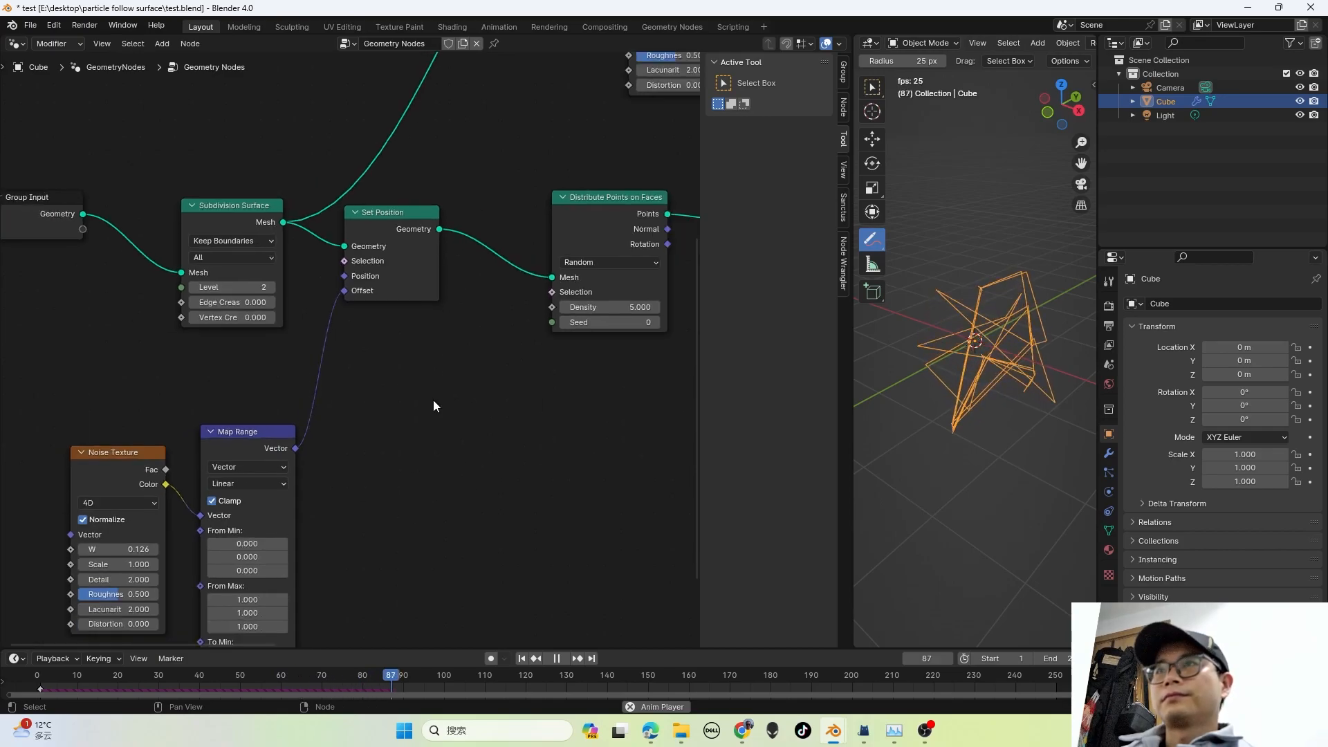
scroll(421, 413, "down", 1)
key("space")
Step: Move the Cross Product and original Map Range nodes up and to the right, clear of the simulation zone
middle_click_drag(437, 395, 263, 453)
scroll(346, 472, "down", 3)
scroll(392, 345, "down", 7)
middle_click_drag(350, 350, 222, 391)
scroll(517, 176, "up", 2)
left_click_drag(473, 206, 512, 161)
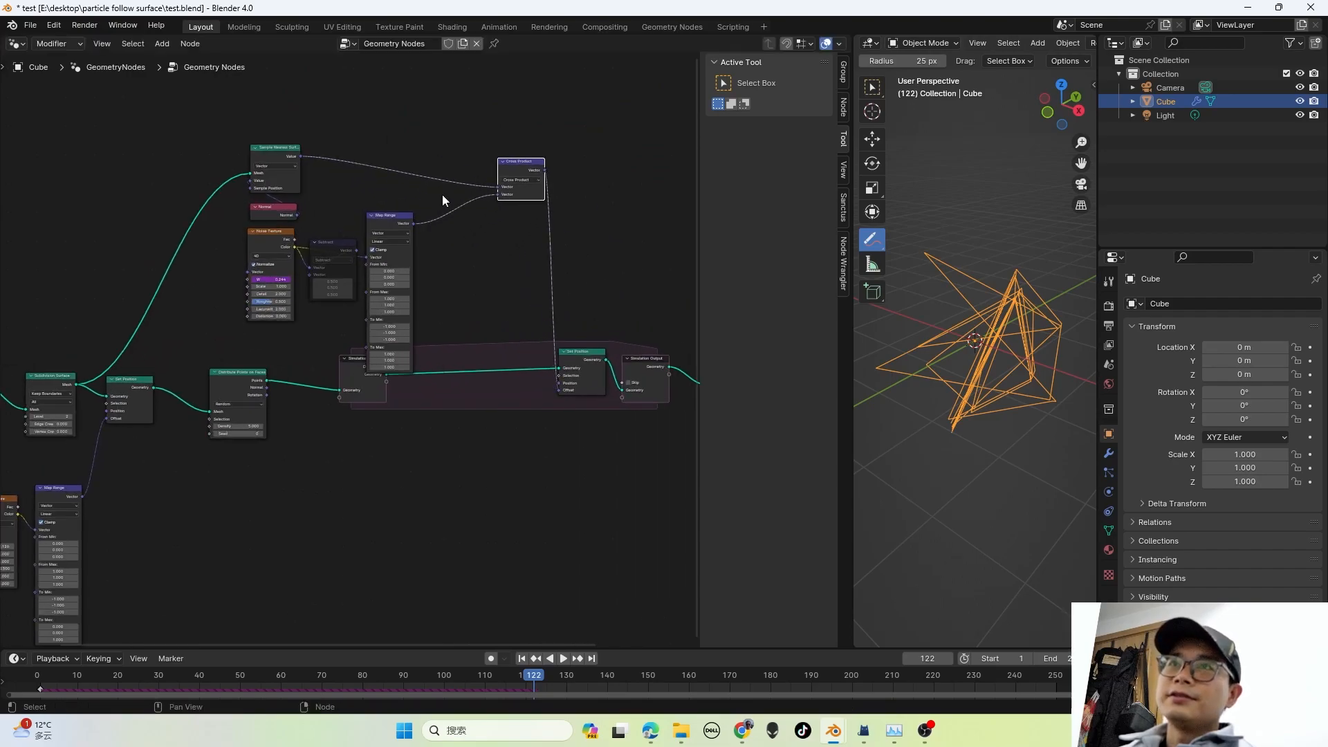
left_click_drag(387, 216, 419, 195)
Step: Set the Density of Distribute Points on Faces to 20
middle_click_drag(381, 278, 253, 286)
middle_click_drag(422, 348, 465, 347)
middle_click_drag(156, 380, 372, 357)
scroll(372, 357, "up", 3)
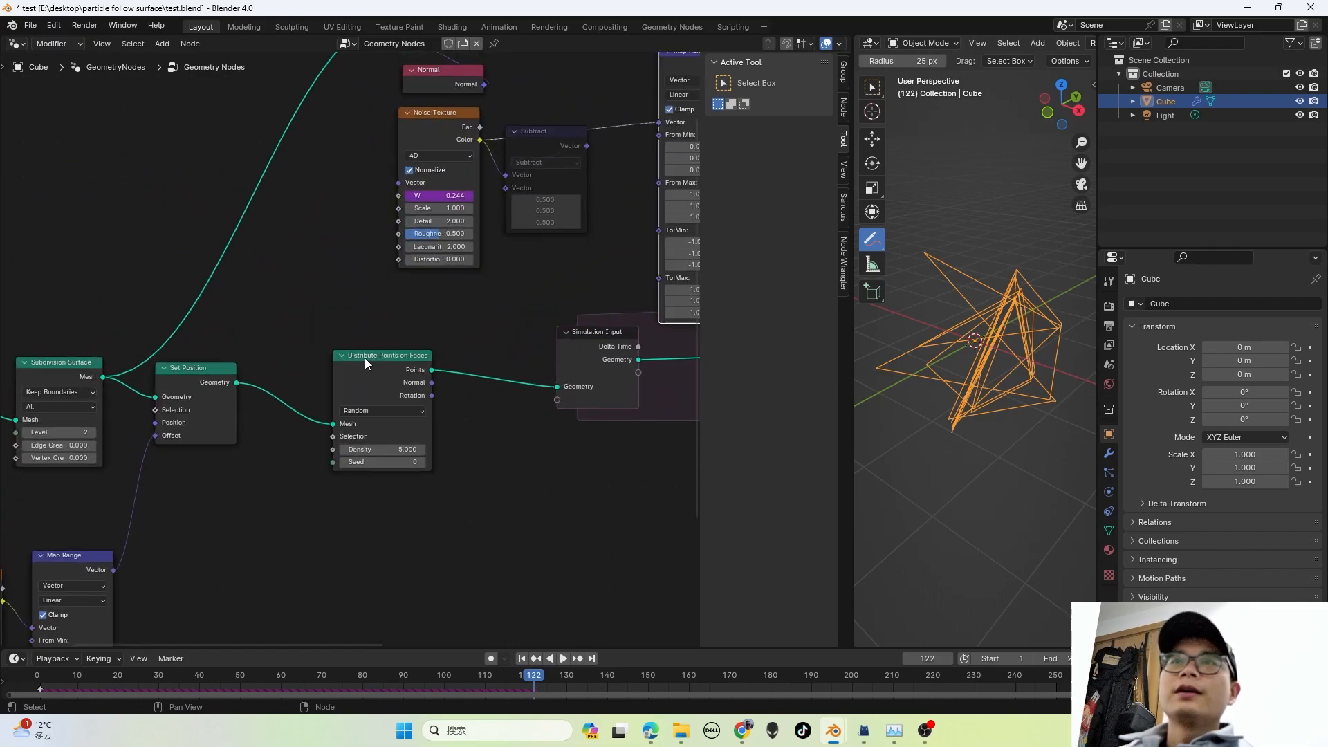
left_click(388, 461)
left_click(398, 449)
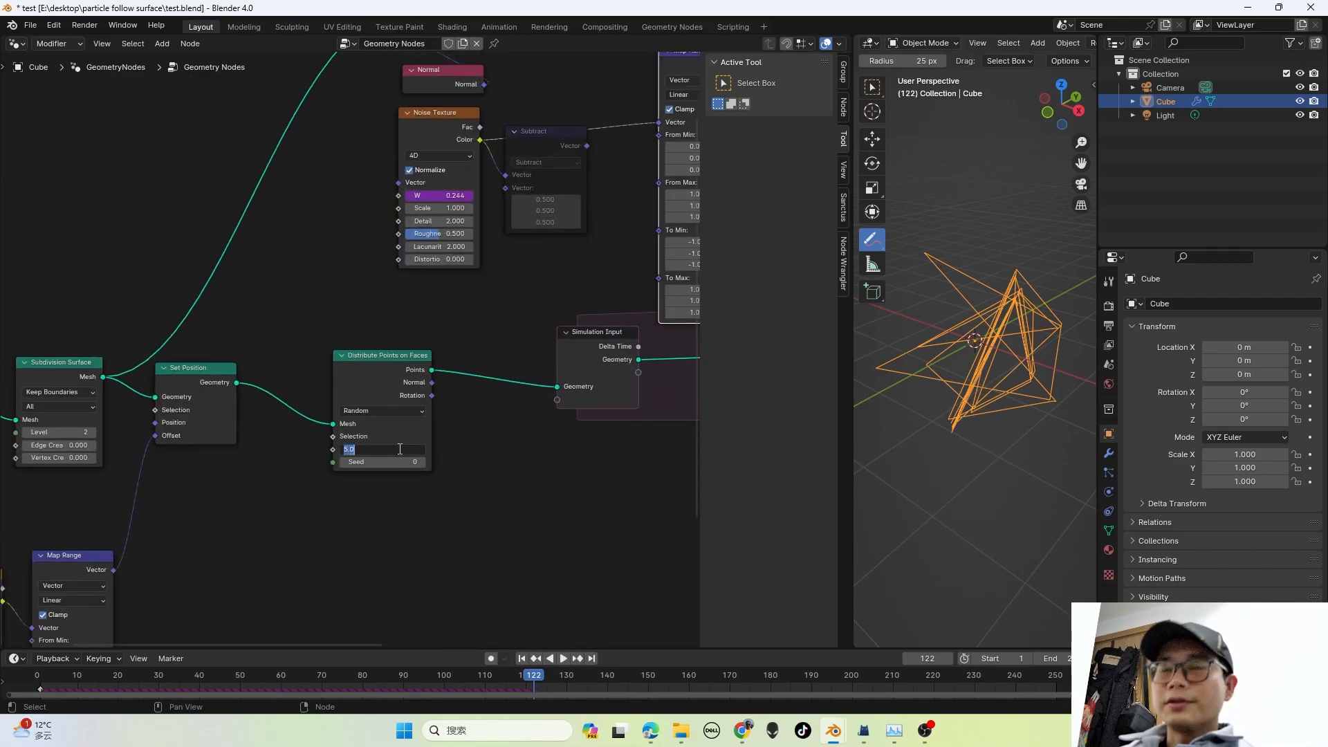
type("20")
key("Return")
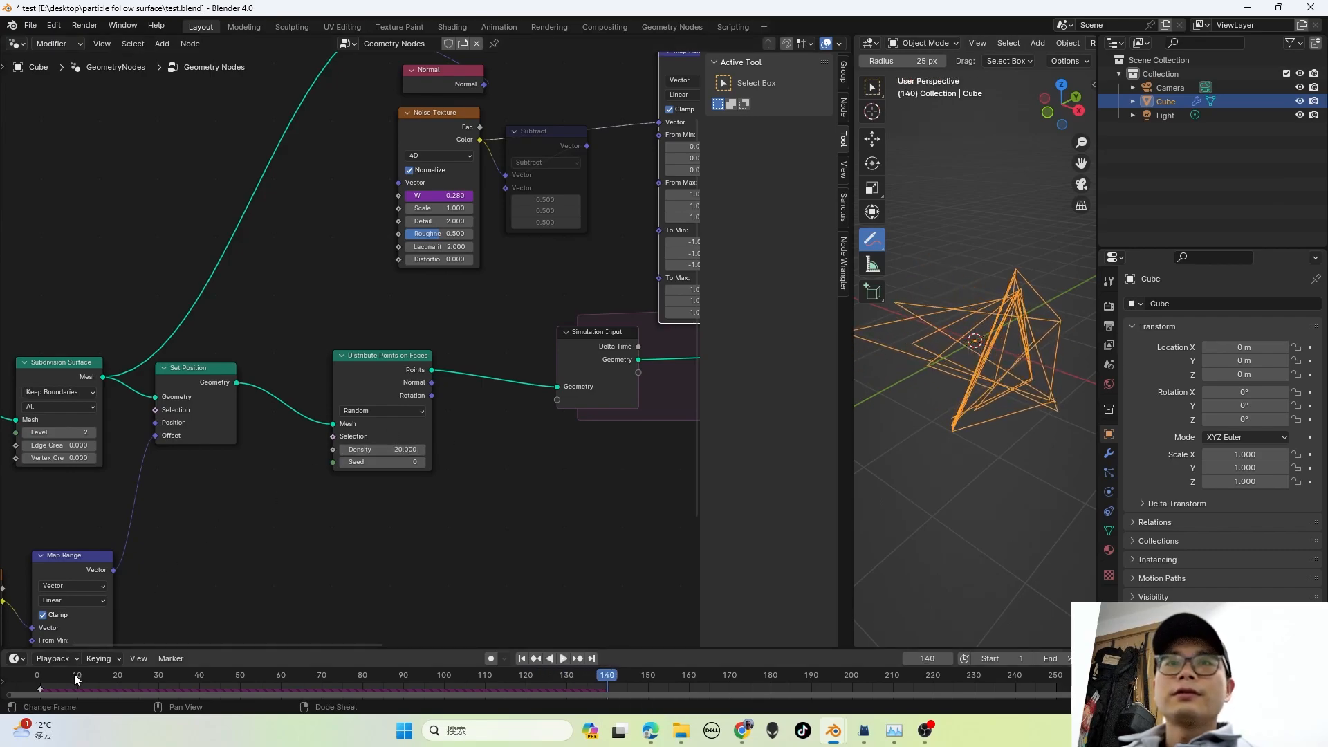
Step: Replay the animation from the start and examine the curves at the higher point density from another angle
key("shift+Left")
key("space")
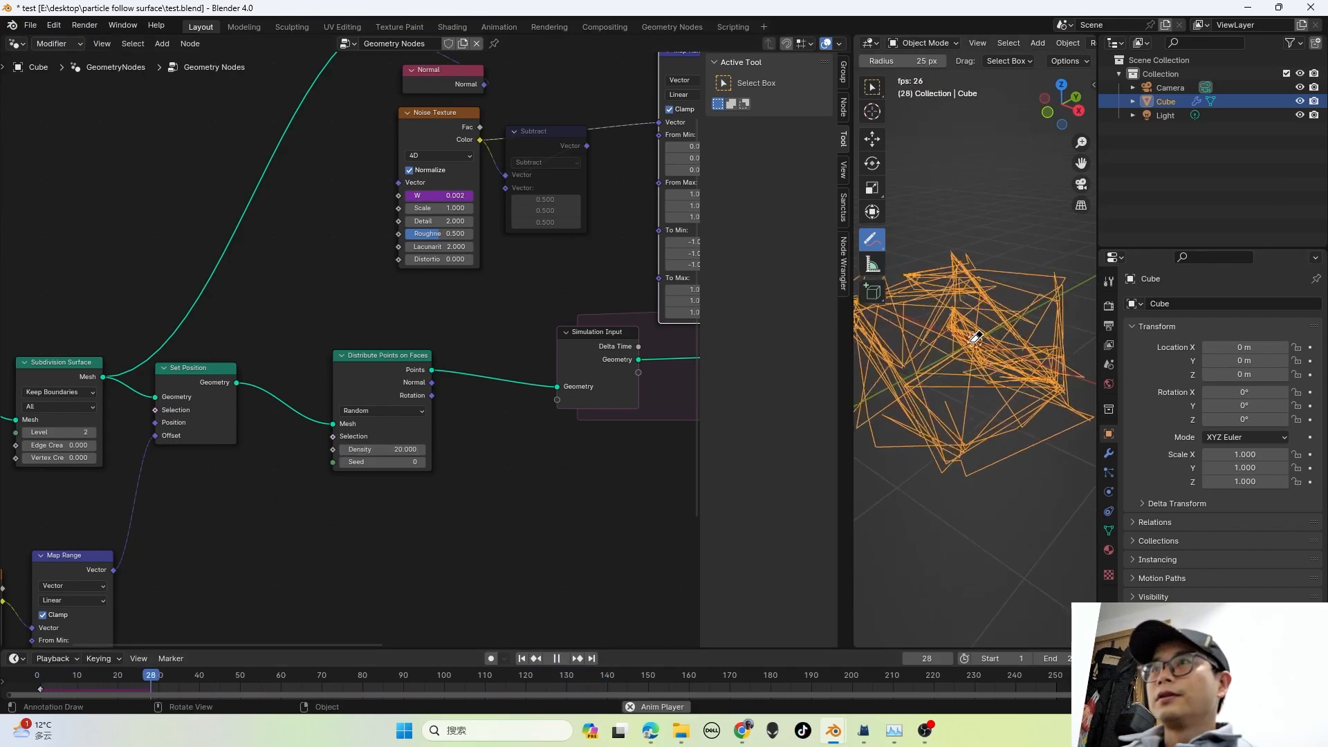
middle_click_drag(1010, 351, 1049, 359)
scroll(1027, 368, "down", 2)
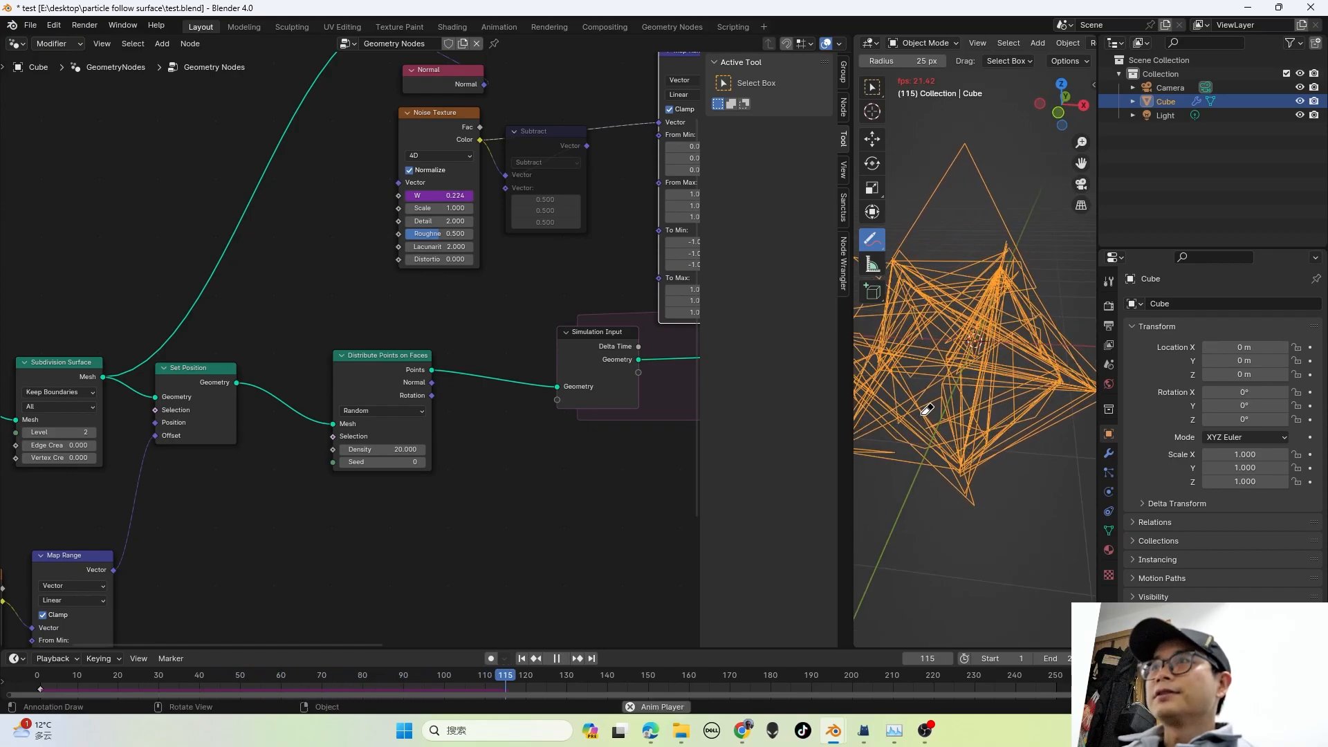
key("space")
Step: Move the Simulation Input, Simulation Output and in-zone Set Position nodes downward, leaving space before the Simulation Output
scroll(466, 460, "down", 3)
left_click_drag(303, 394, 285, 443)
left_click_drag(565, 379, 574, 436)
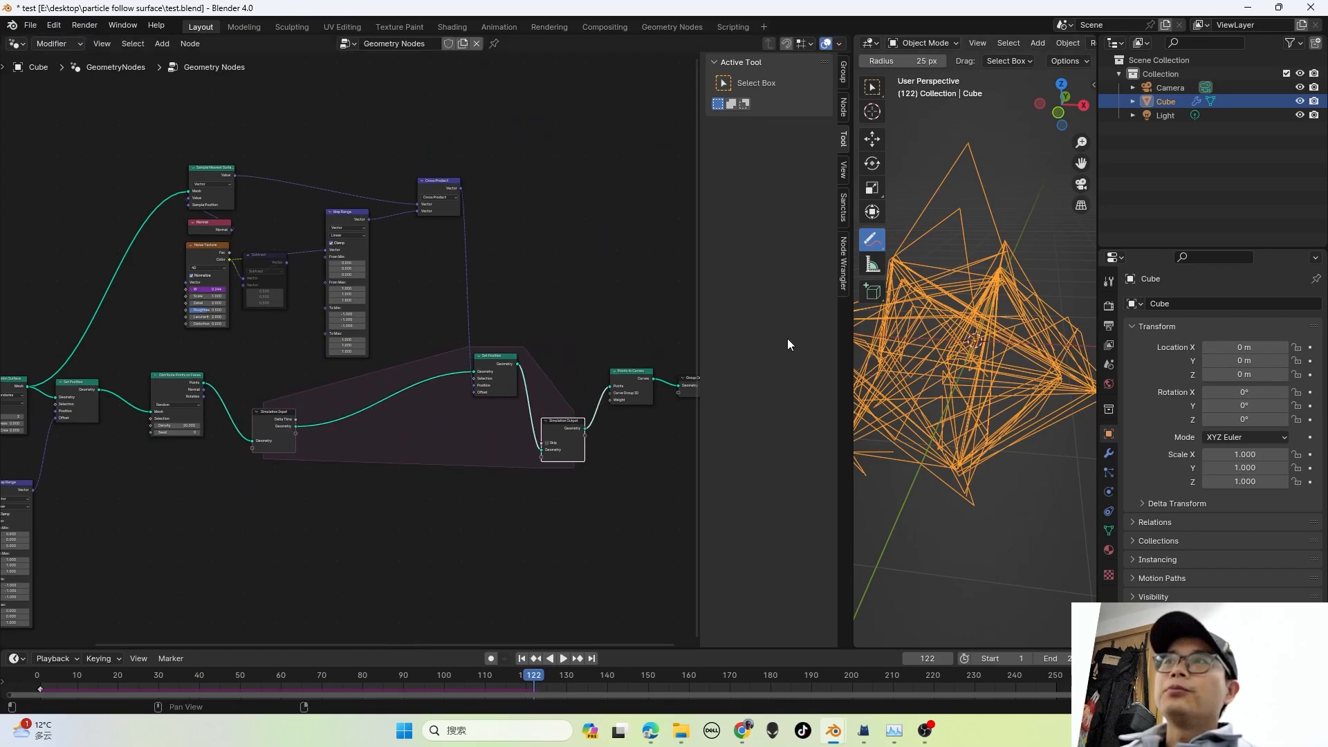
left_click_drag(501, 365, 462, 438)
Step: Insert a Join Geometry node between Set Position and Simulation Output, and connect Distribute Points on Faces' Points to it as well
scroll(454, 441, "up", 2)
key("shift+a")
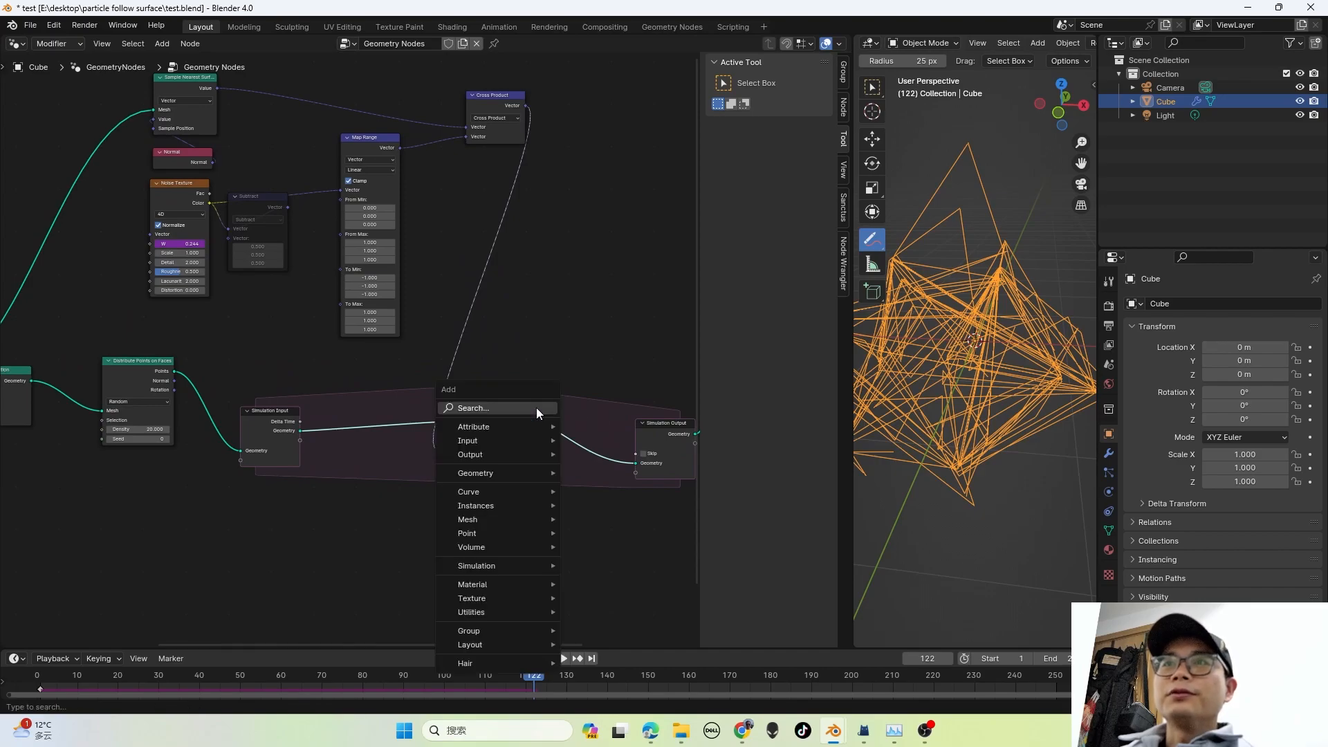
mouse_move(537, 408)
type("join")
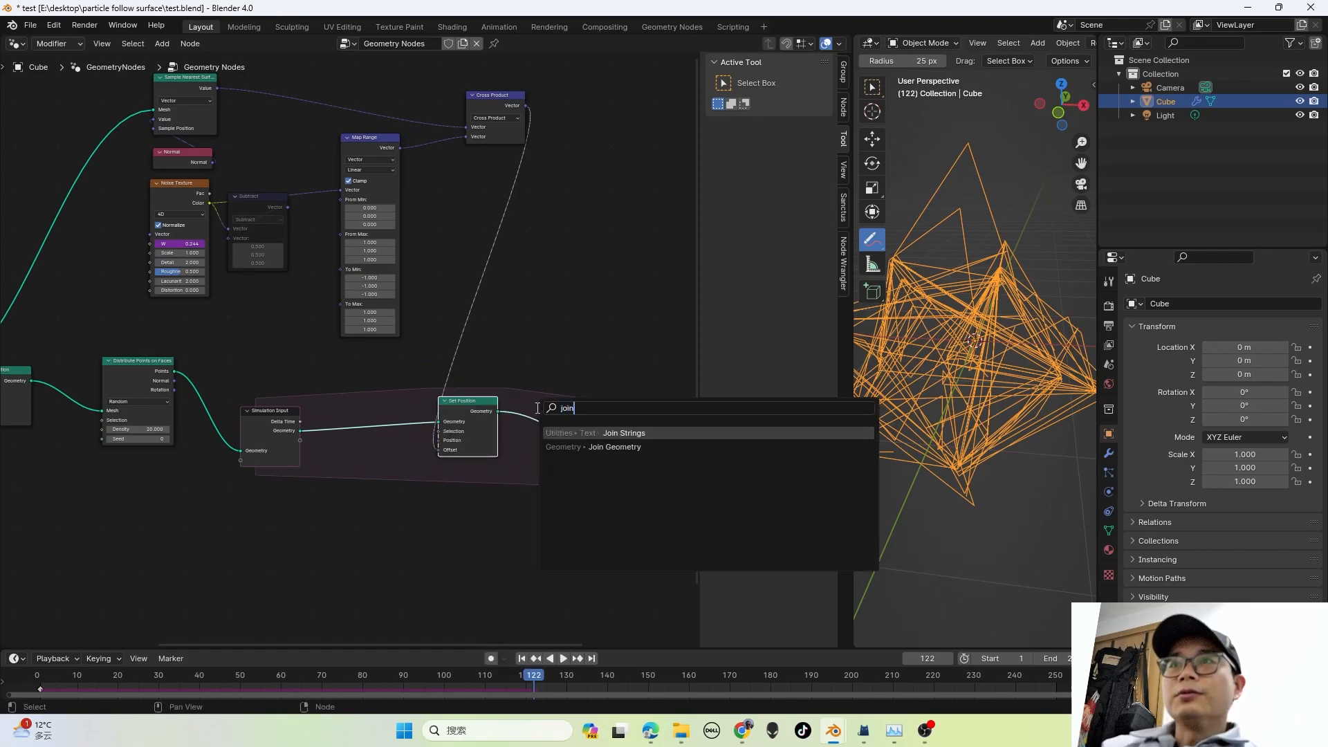
key("Down")
key("Return")
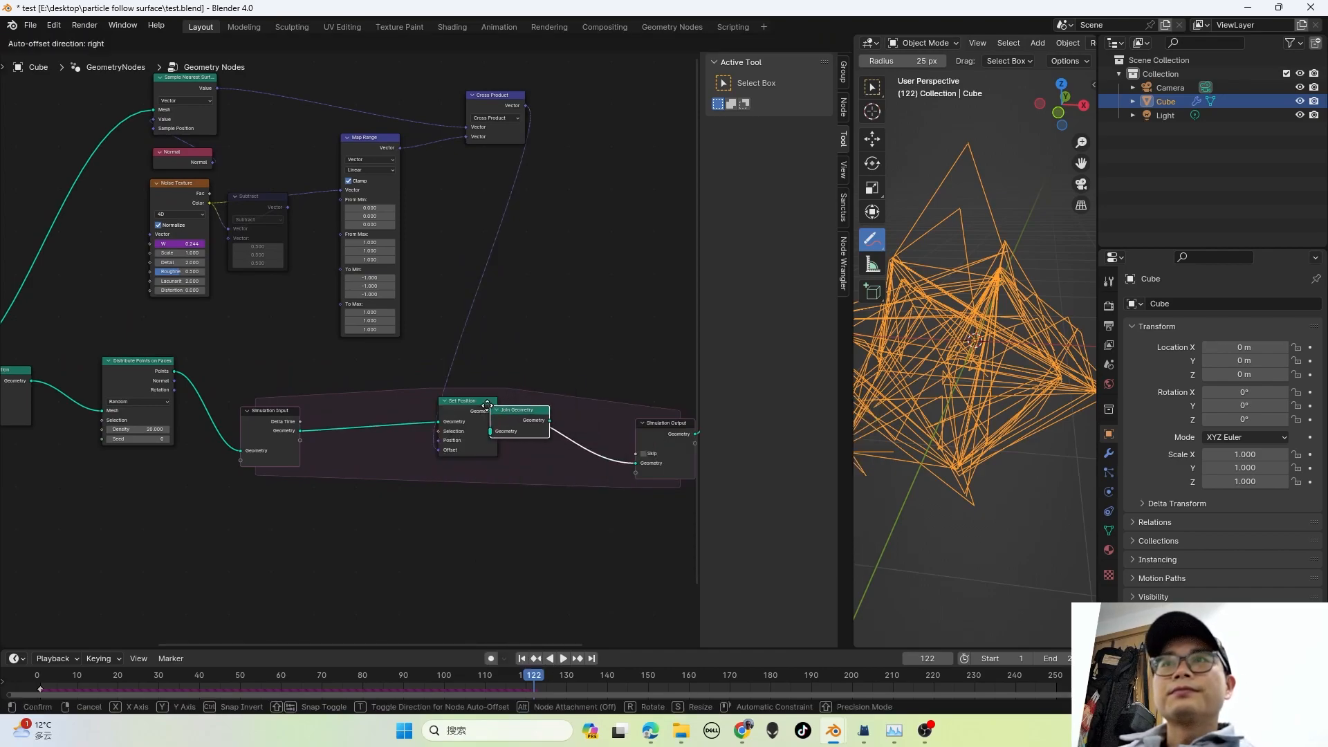
left_click(545, 401)
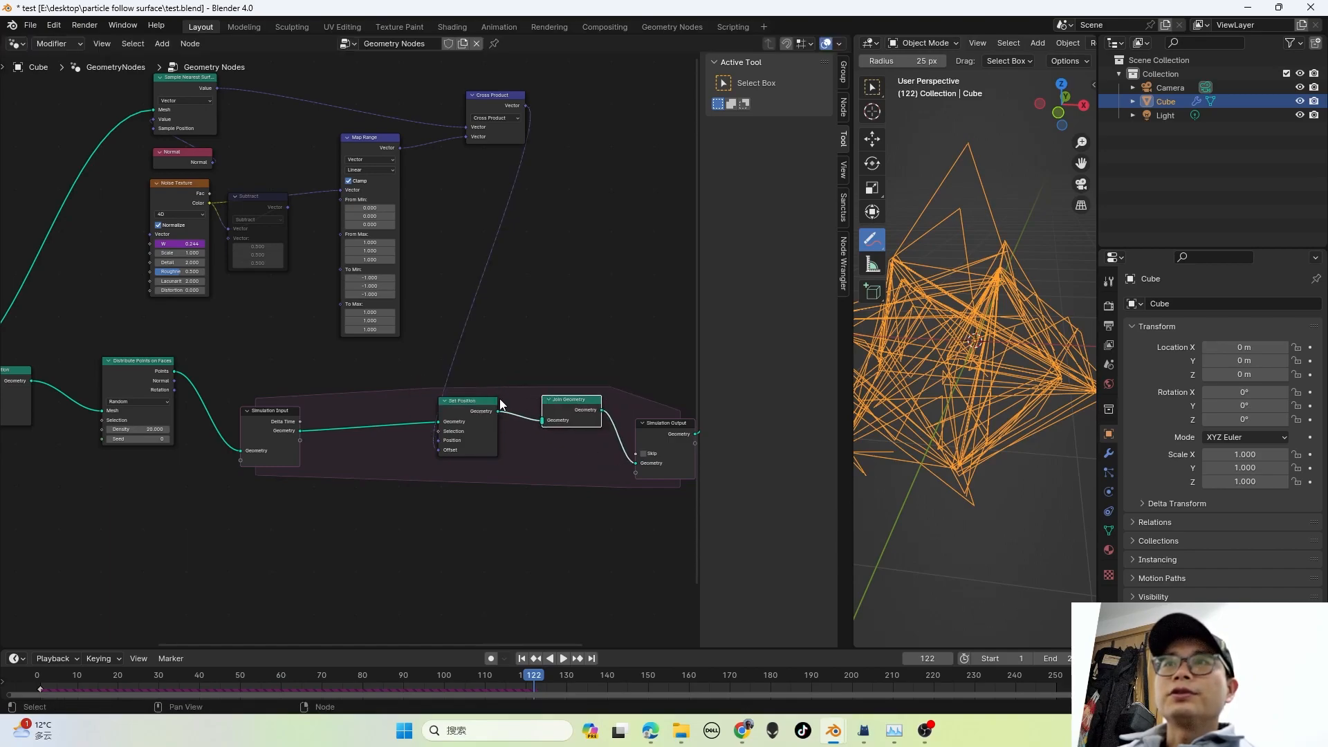
left_click_drag(175, 371, 541, 420)
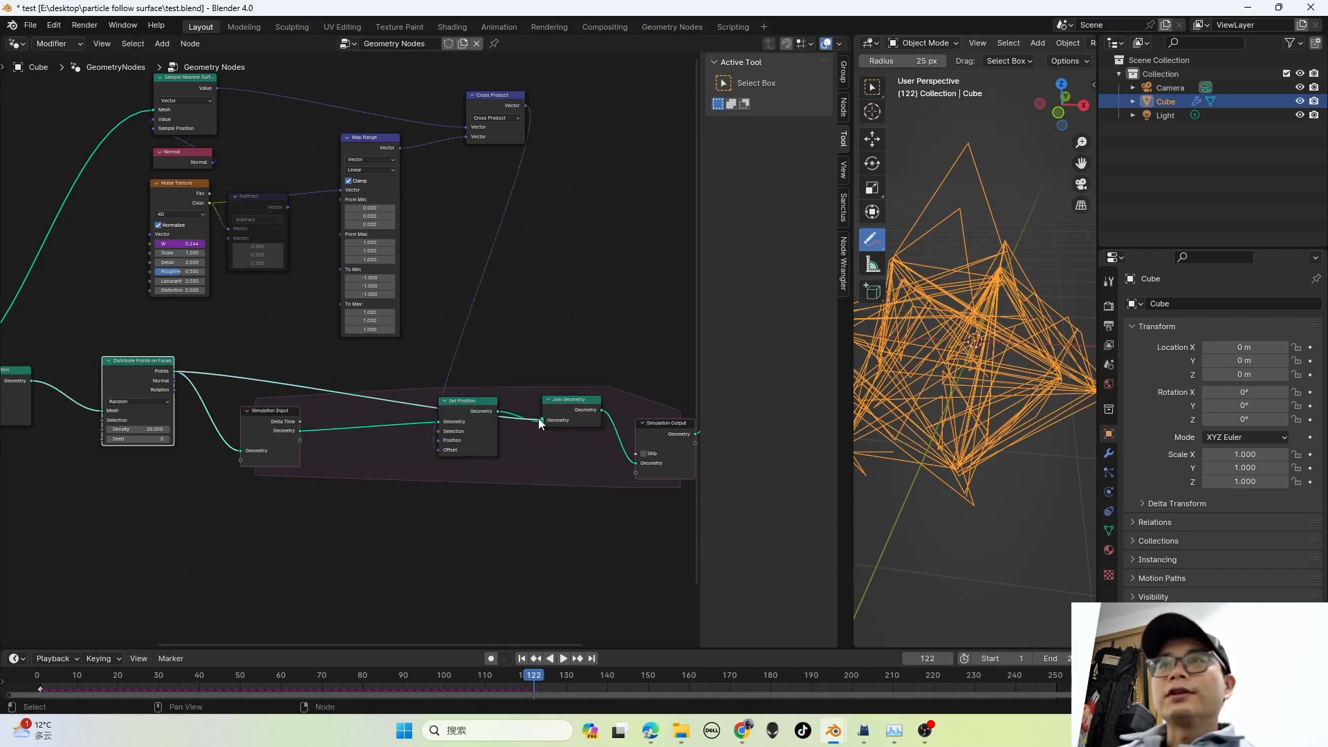
Step: Replay the animation from the start and examine the curves with points continually joined in
left_click(35, 670)
key("space")
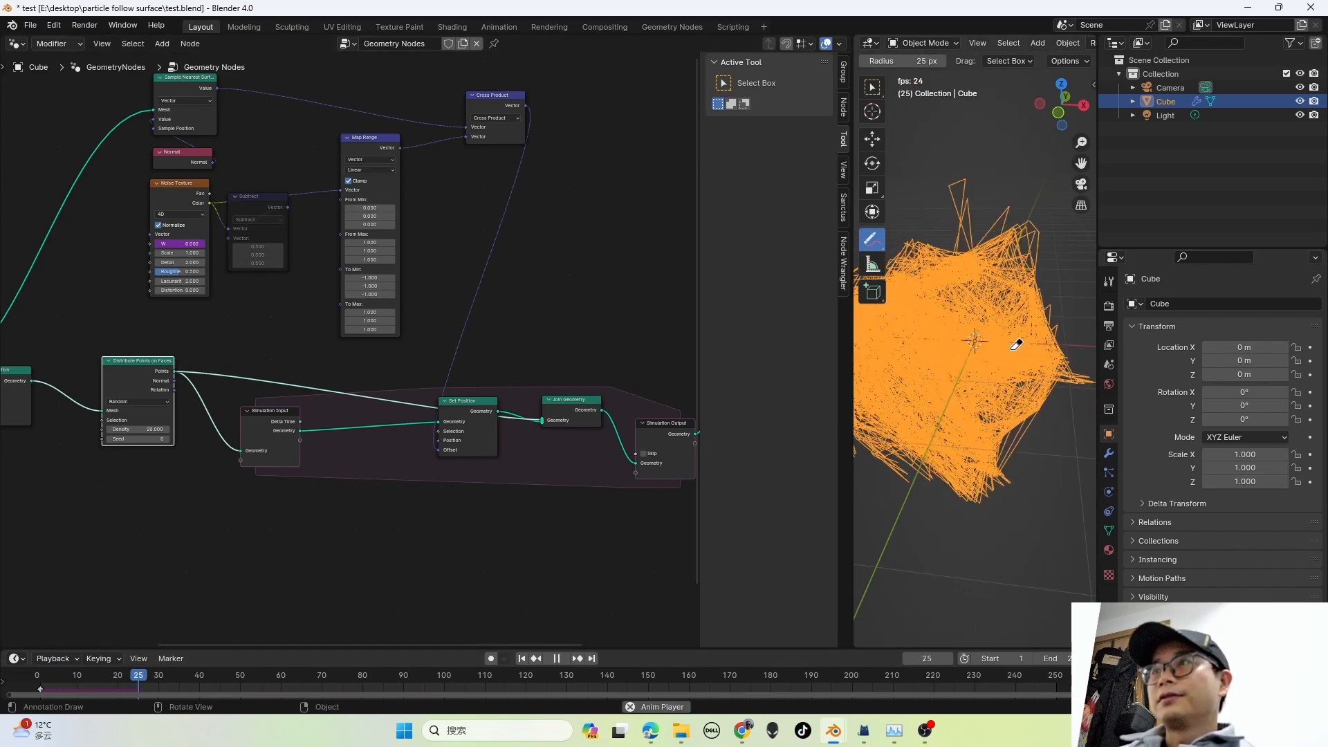
key("space")
Step: Set the Density of Distribute Points on Faces to 5
middle_click_drag(398, 459, 550, 463)
scroll(250, 438, "up", 3)
left_click(280, 456)
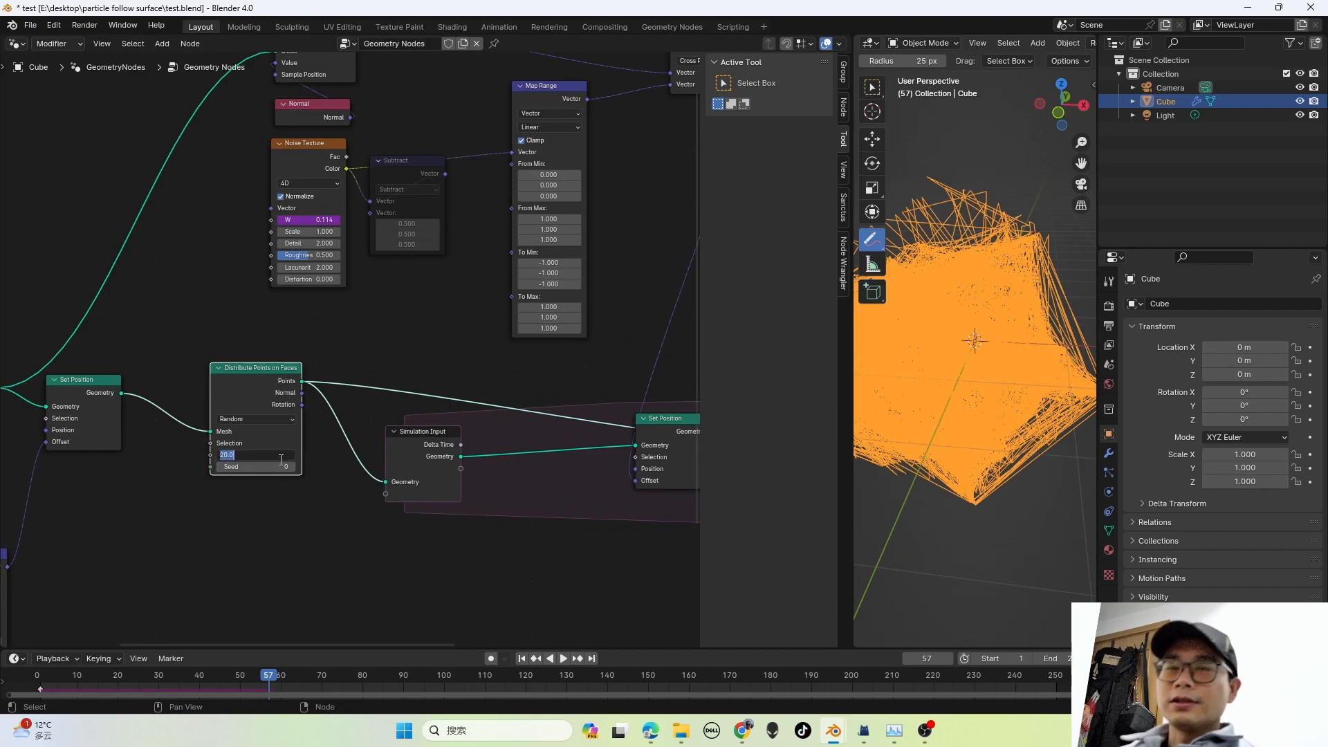
type("5")
key("Return")
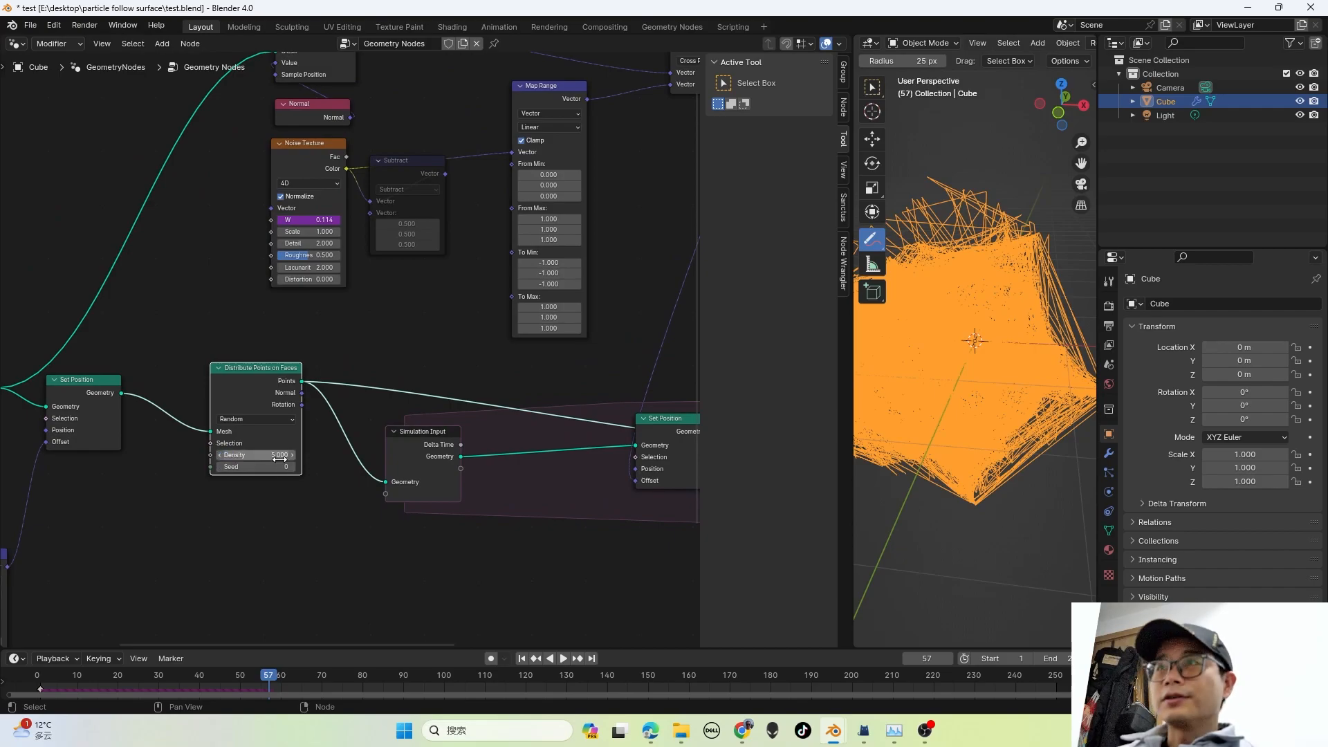
Step: Replay the simulation from the start and examine the curves at the lower point density
left_click(45, 678)
key("space")
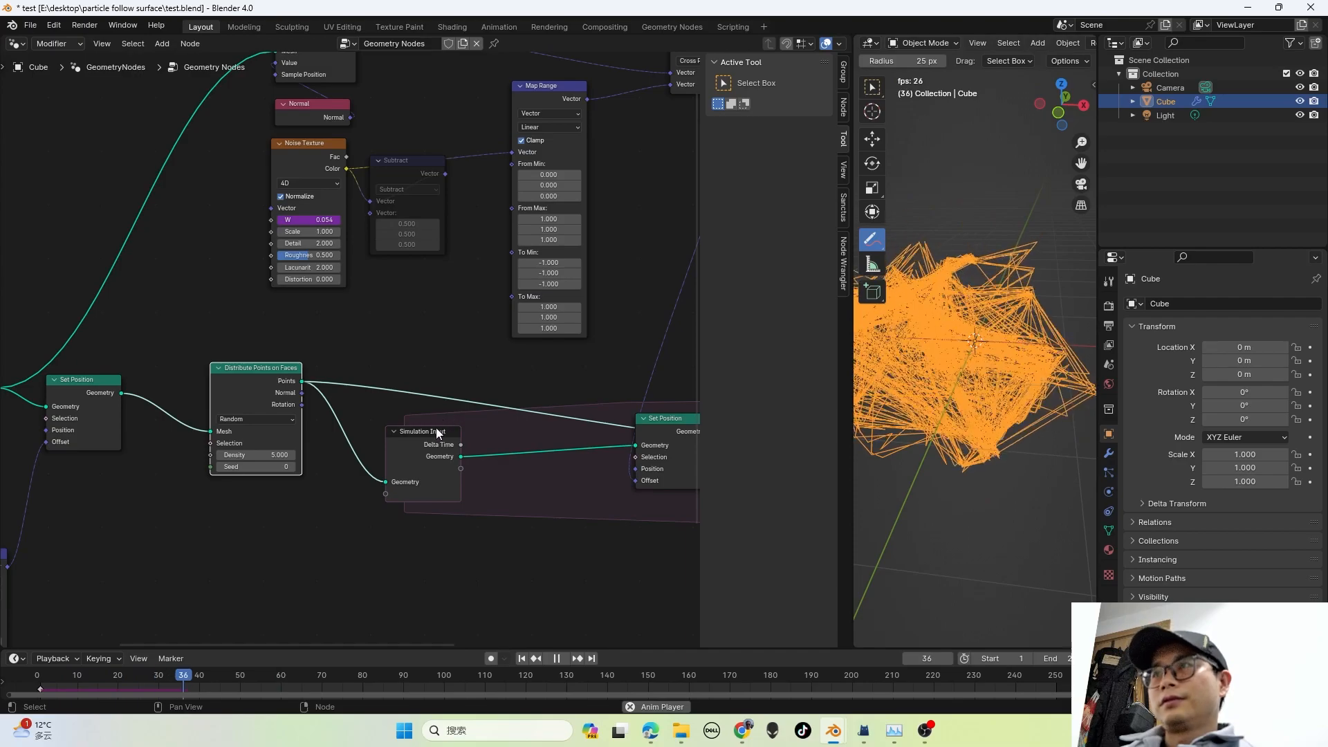
key("space")
scroll(435, 427, "down", 3)
scroll(353, 430, "down", 2)
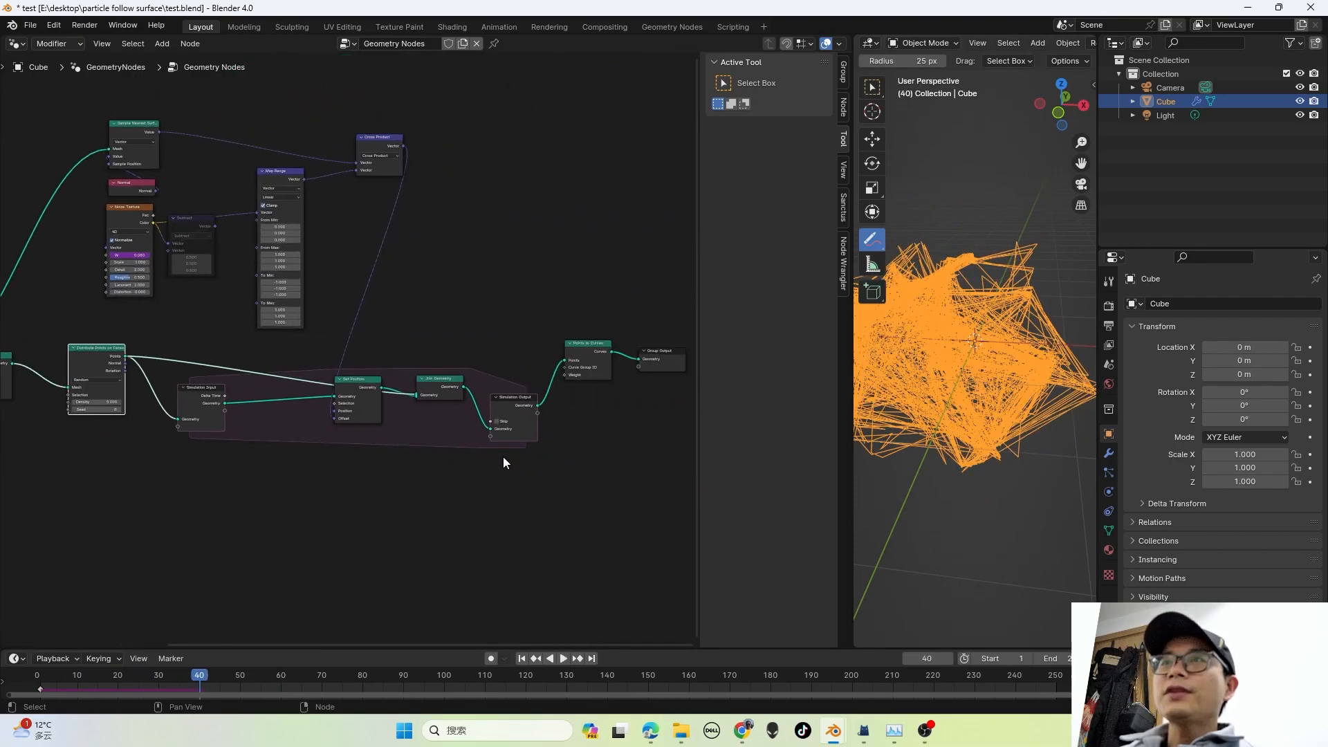
key("space")
key("space")
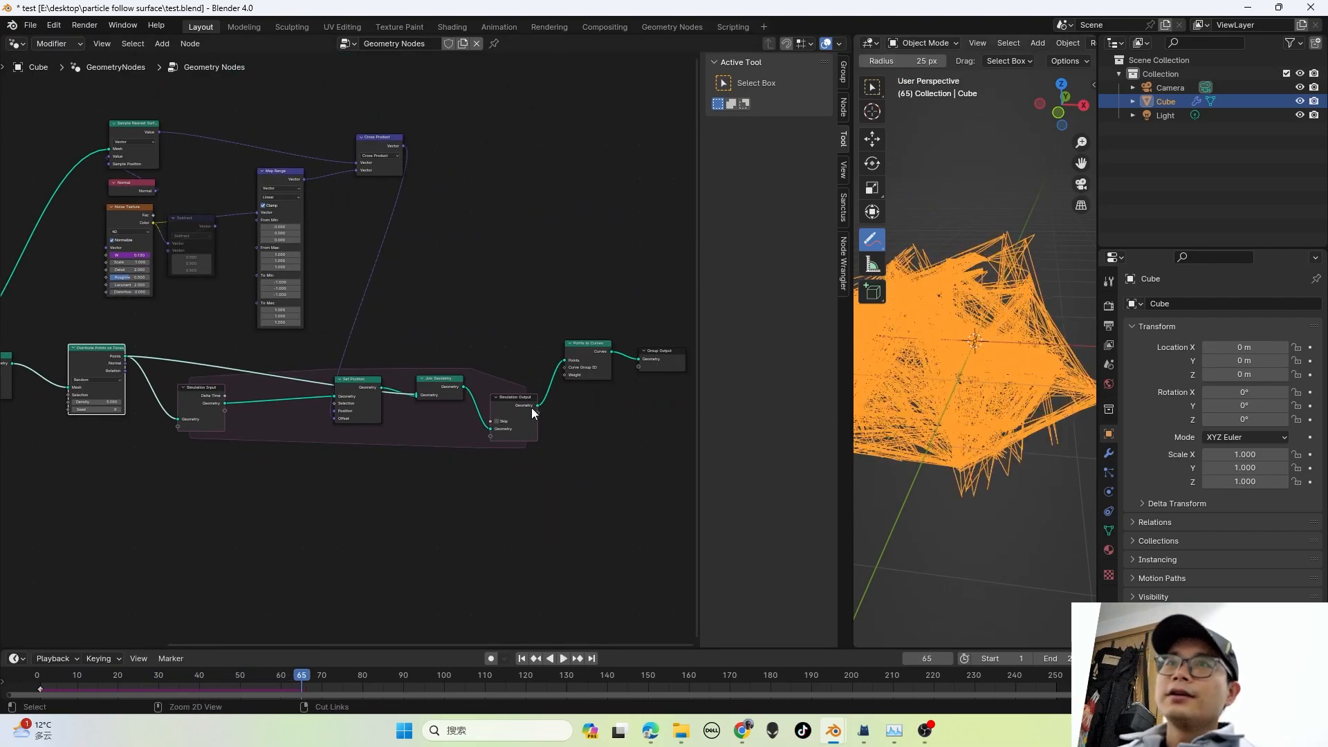
Step: Save the file and spread the simulation zone nodes apart, widening the gaps on both sides of Set Position
key("ctrl+s")
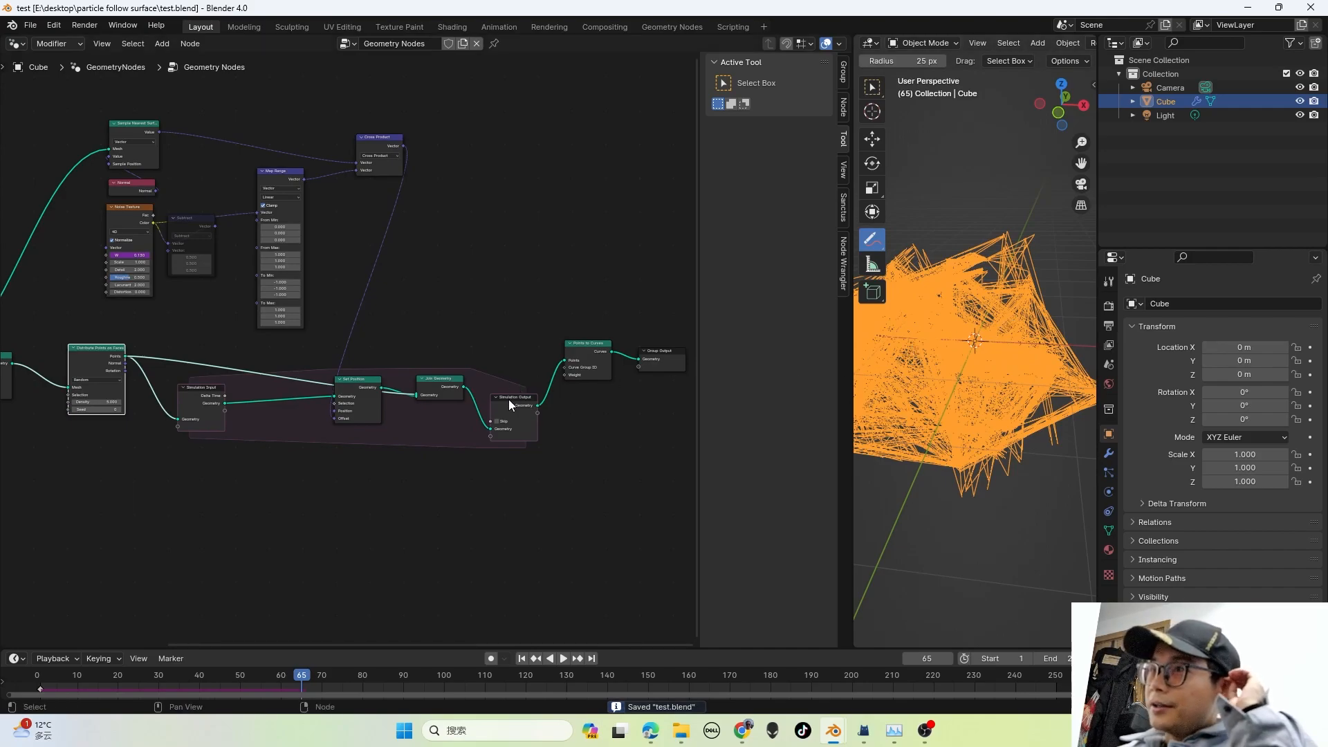
scroll(539, 415, "down", 1)
left_click_drag(629, 460, 376, 256)
scroll(433, 309, "up", 1)
left_click_drag(426, 374, 536, 374)
left_click_drag(338, 389, 352, 412)
scroll(354, 406, "up", 1)
middle_click_drag(354, 406, 371, 394)
left_click_drag(210, 385, 206, 385)
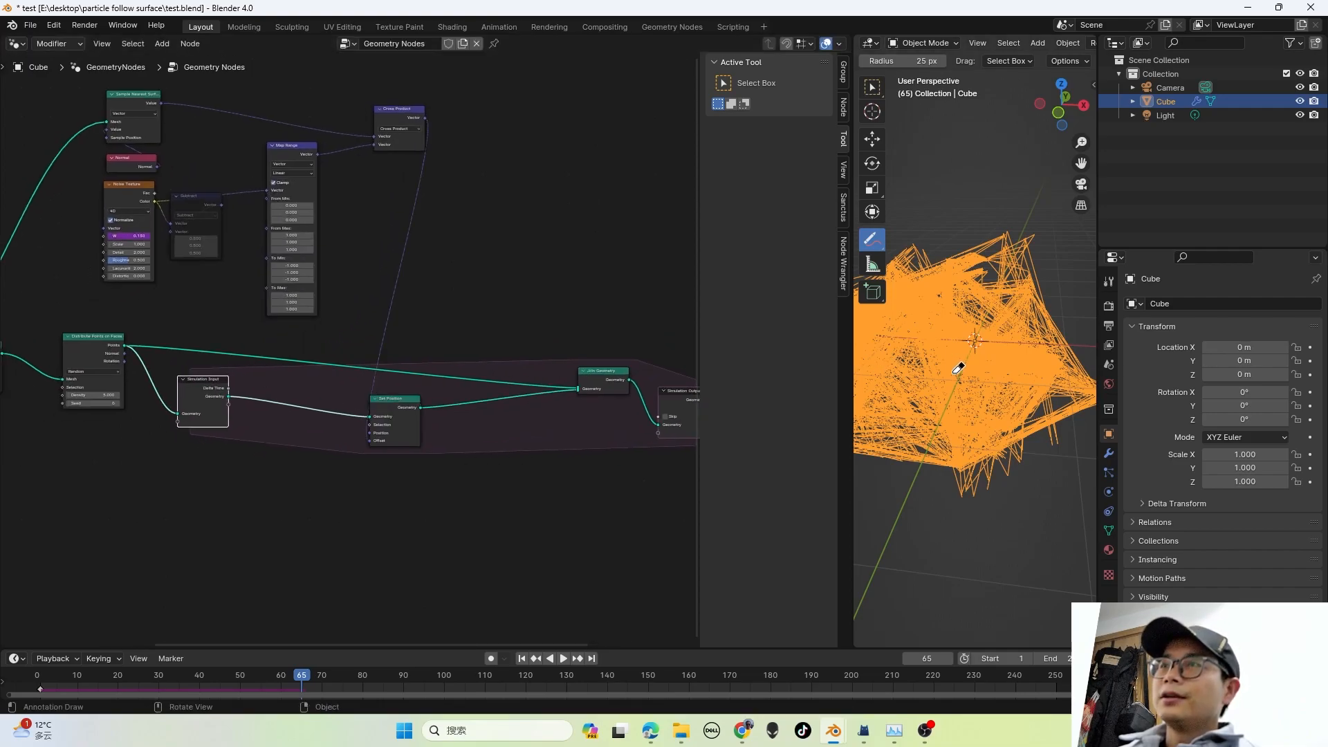
scroll(310, 380, "up", 2)
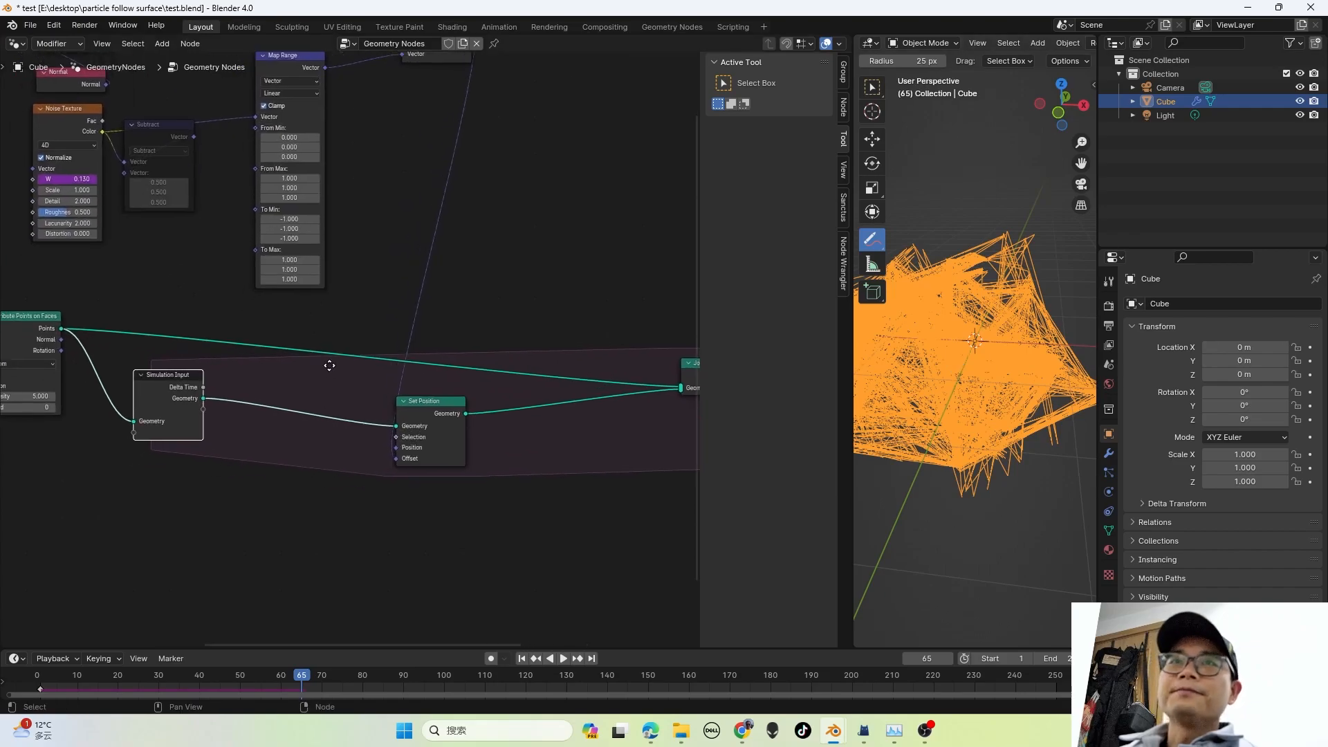
left_click_drag(160, 397, 137, 423)
scroll(171, 434, "up", 1)
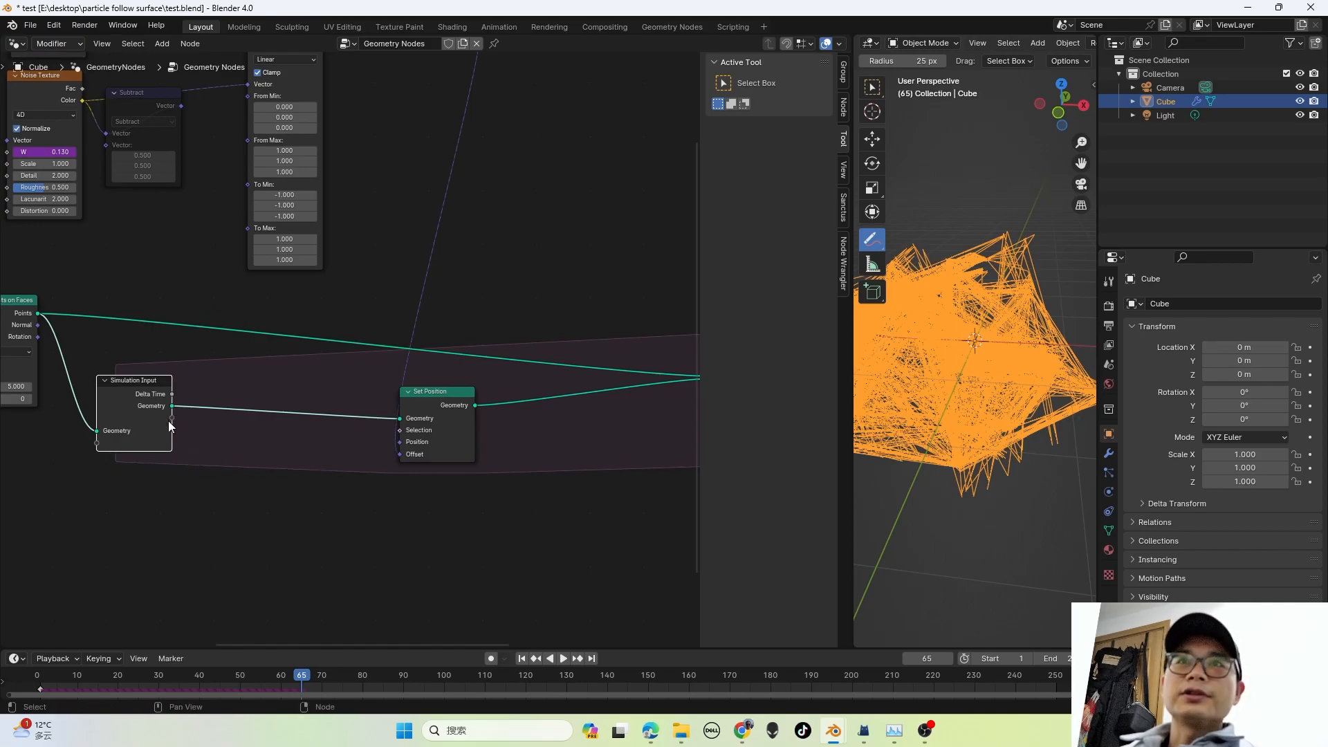
Step: Add a Store Named Attribute node between Simulation Input and Set Position, with the attribute name T
key("shift+a")
type("stor")
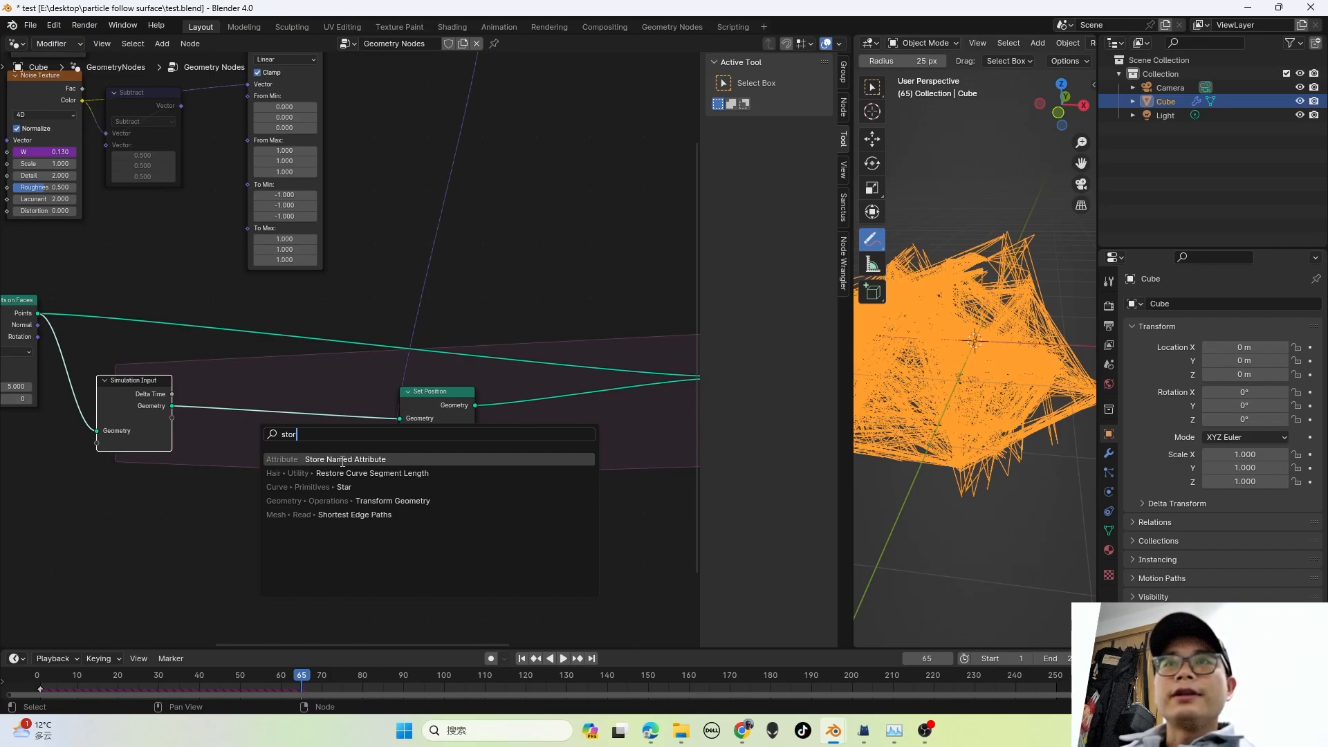
left_click(342, 460)
left_click(258, 430)
left_click(300, 510)
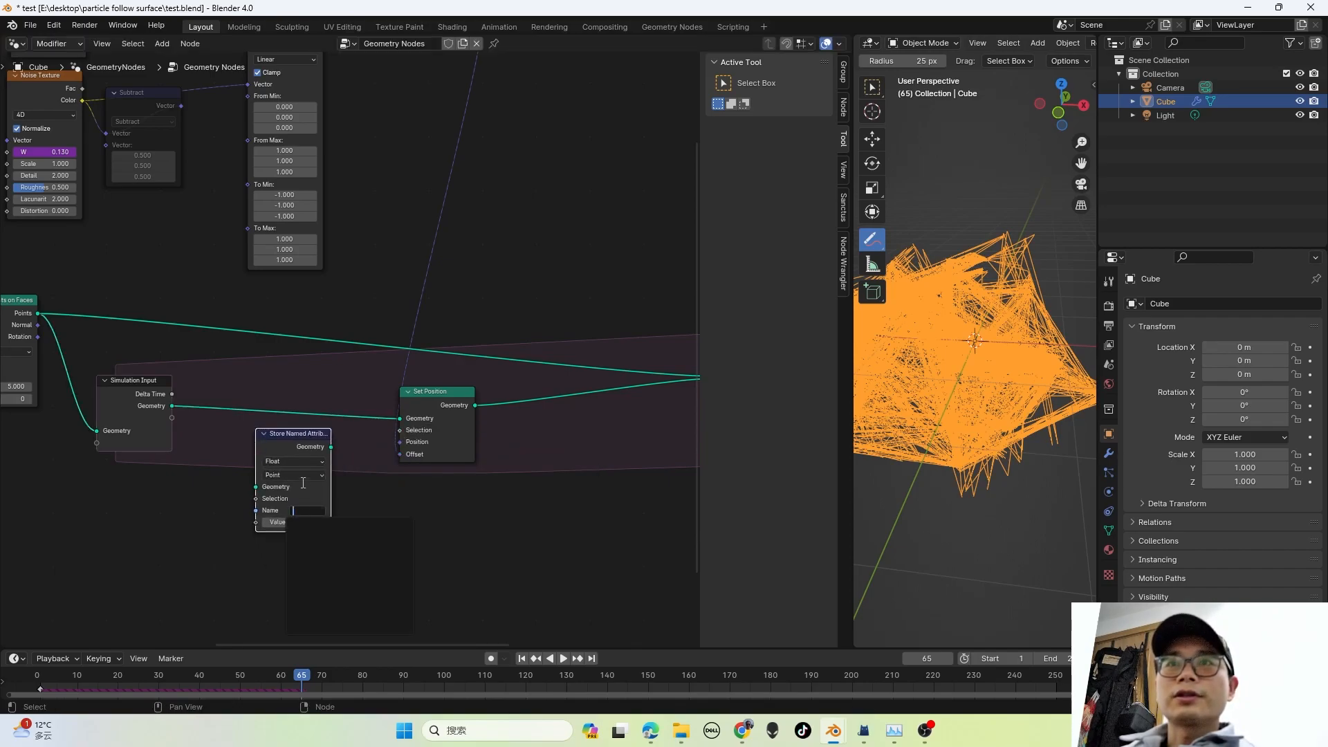
type("T")
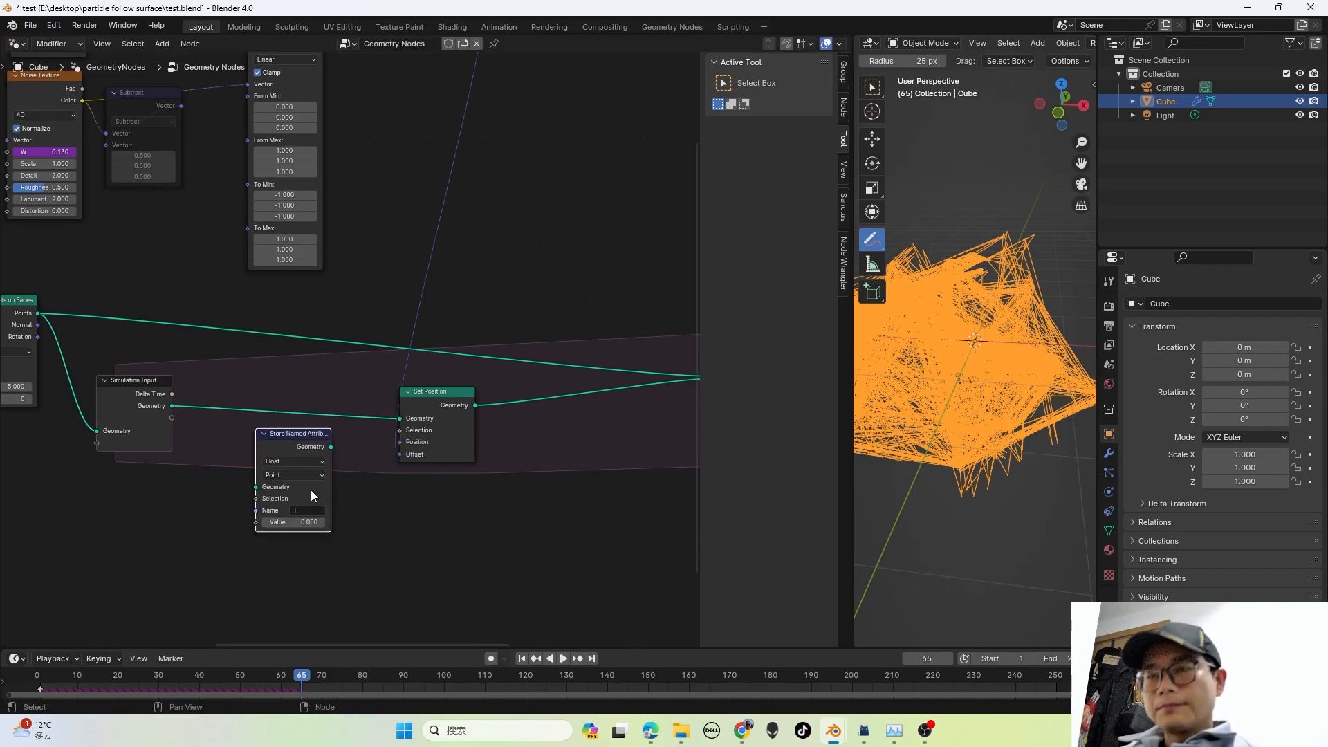
Step: Set the Store Named Attribute data type to Integer, keeping the name T
scroll(311, 492, "up", 3)
left_click(303, 480)
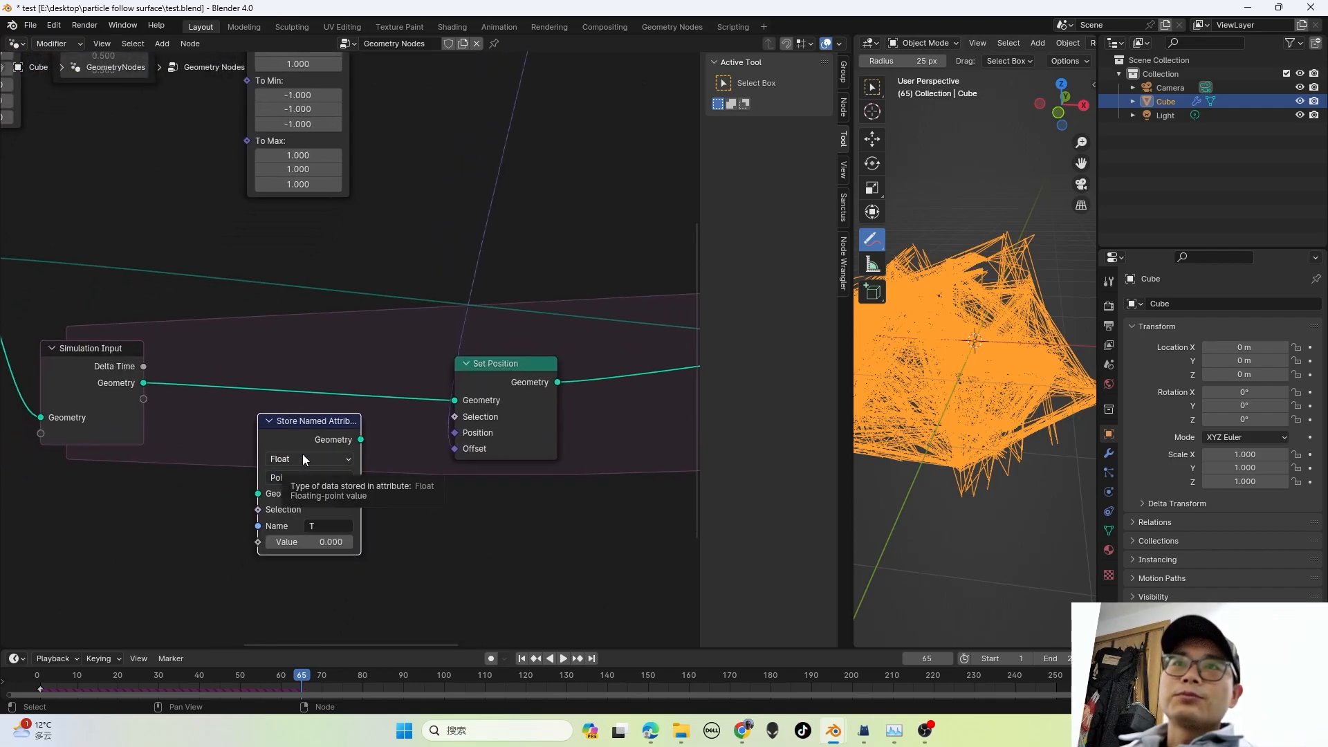
left_click(303, 459)
left_click(302, 475)
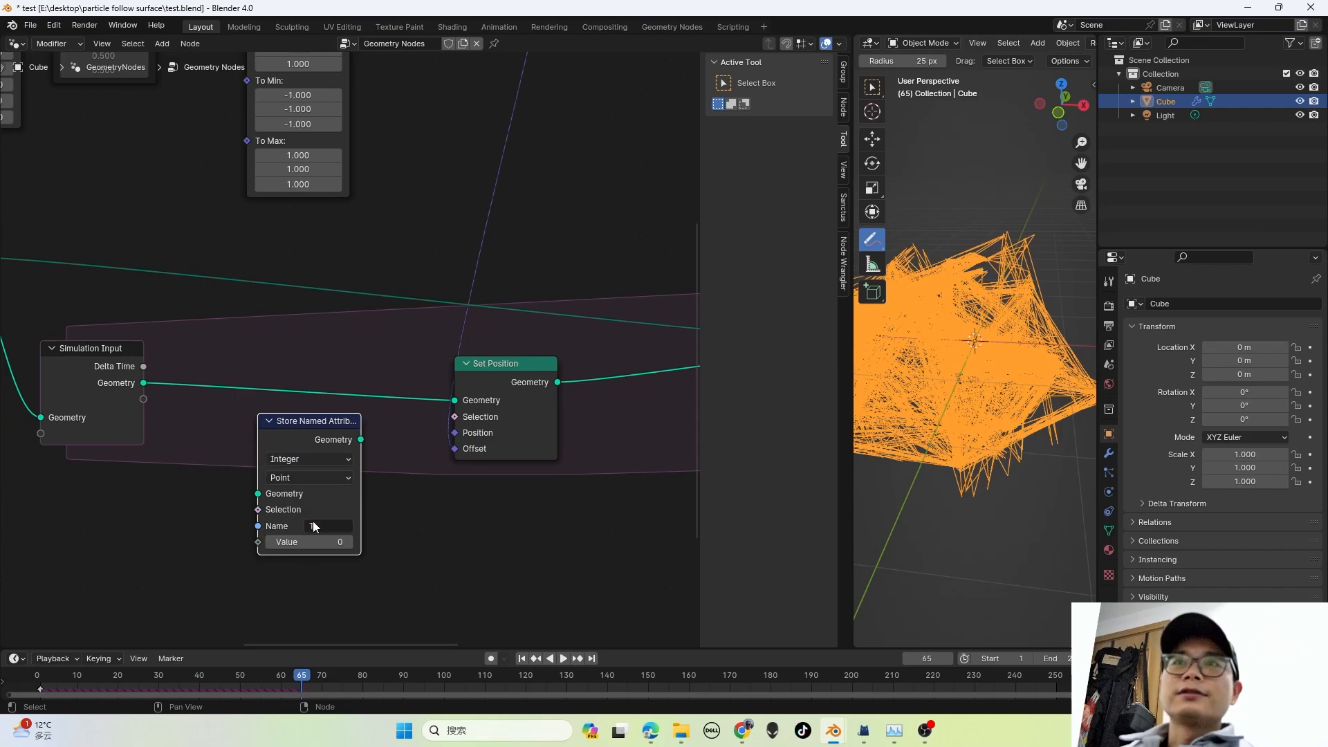
type("T")
key("Return")
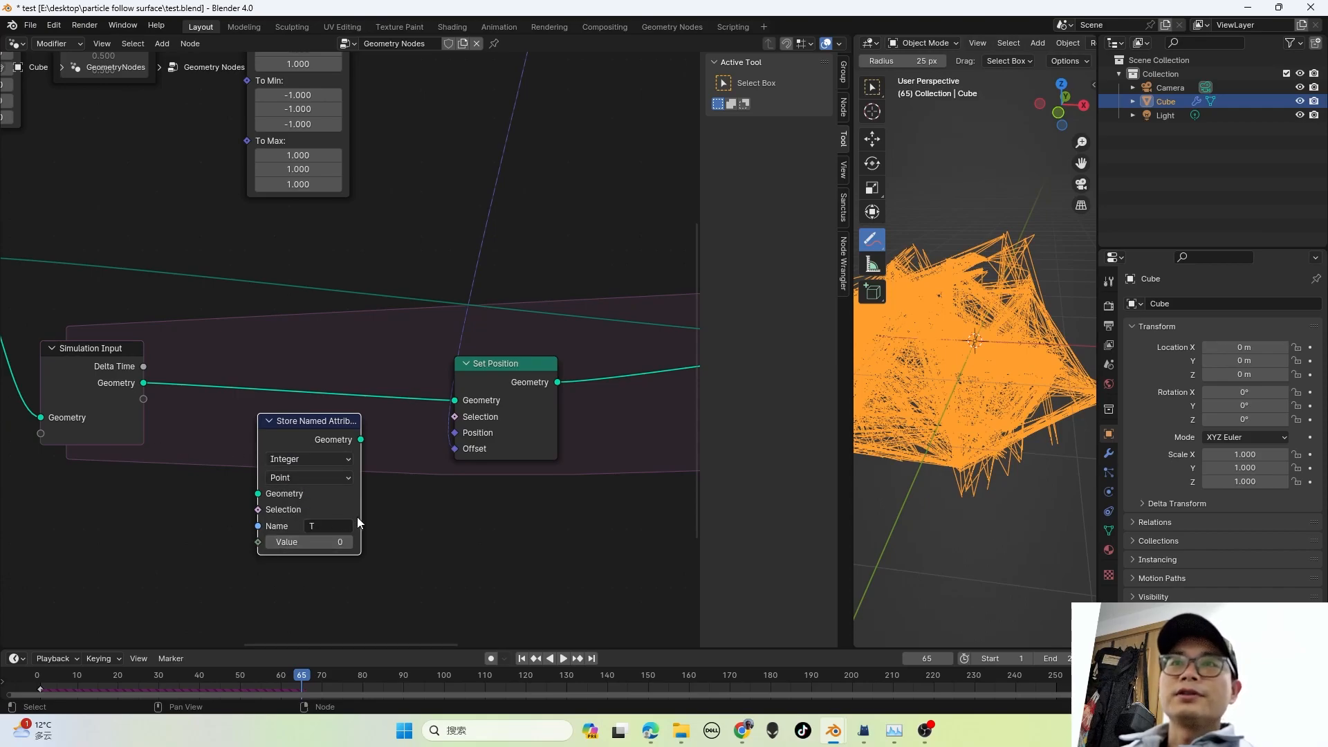
Step: Wire Store Named Attribute between Simulation Input and Set Position, its Value fed by a new simulation item with initial value 1
left_click_drag(144, 399, 248, 541)
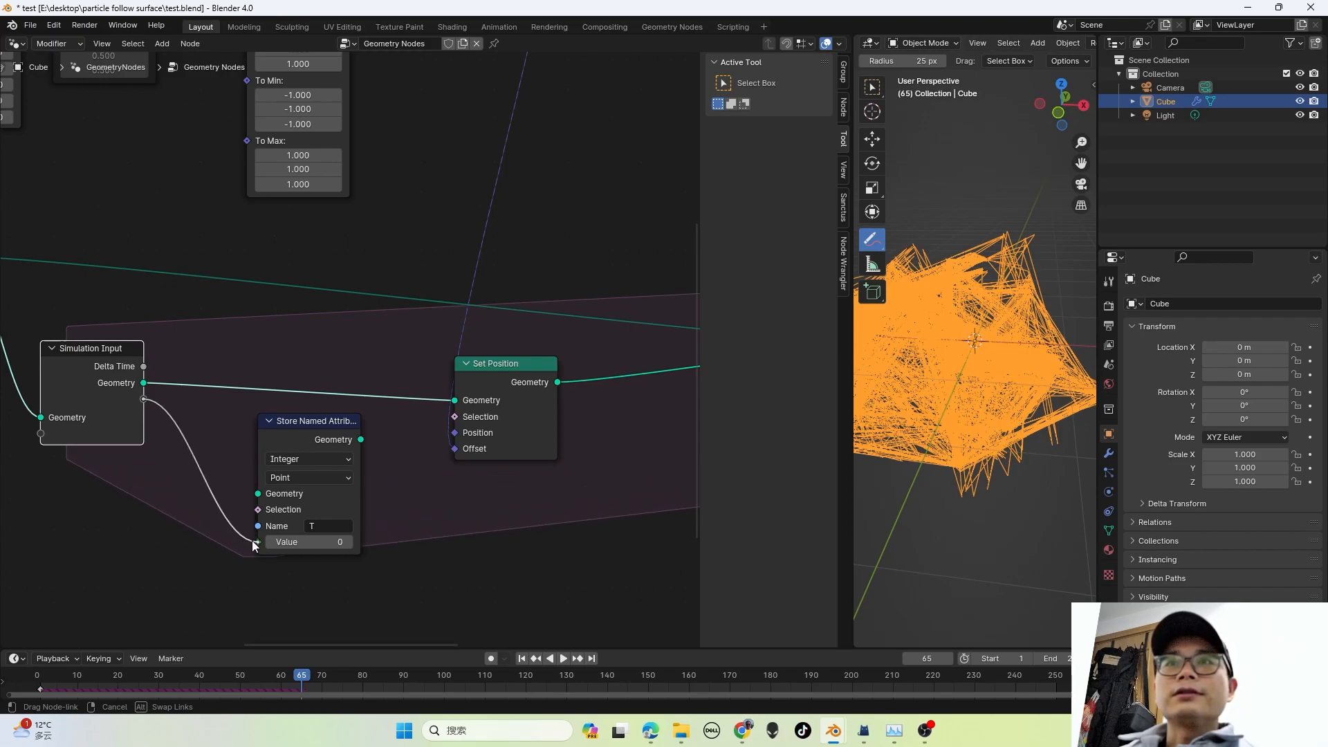
left_click_drag(296, 437, 296, 367)
left_click_drag(144, 383, 258, 424)
left_click_drag(361, 369, 391, 376)
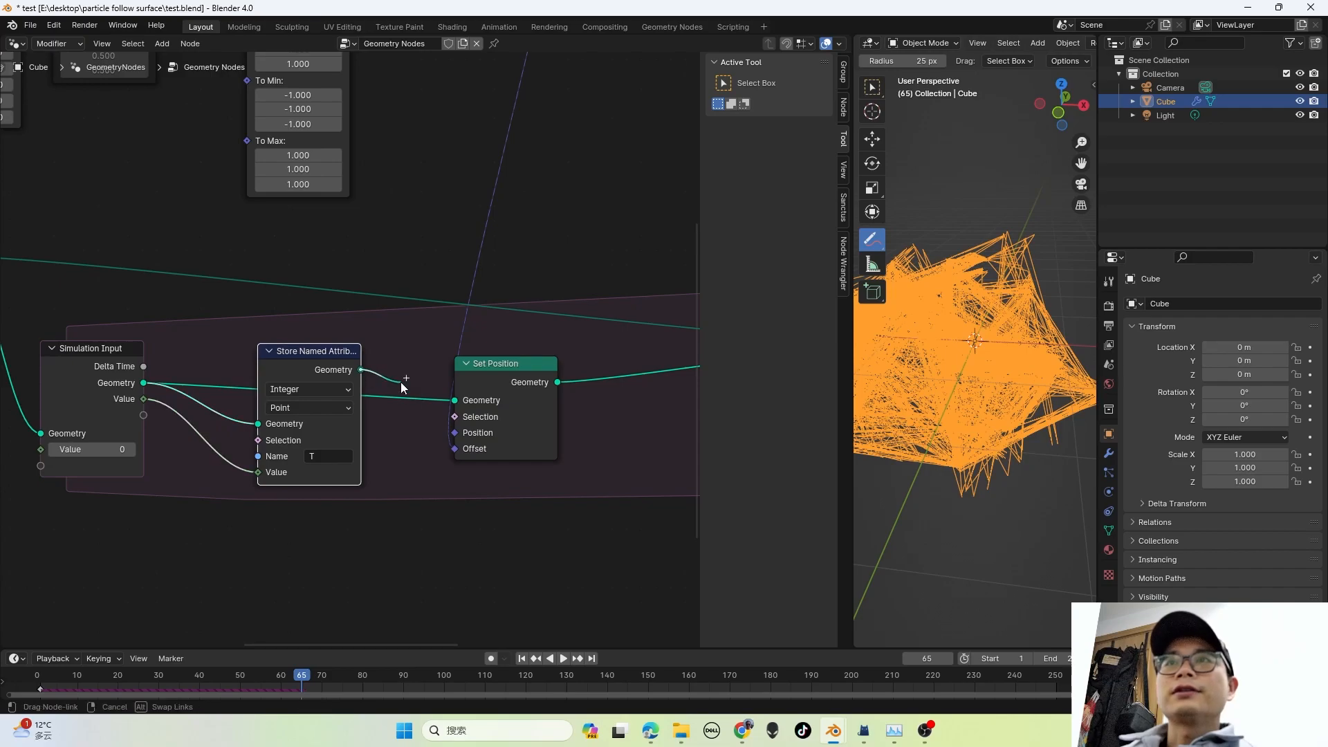
left_click_drag(458, 401, 455, 401)
scroll(314, 468, "down", 2)
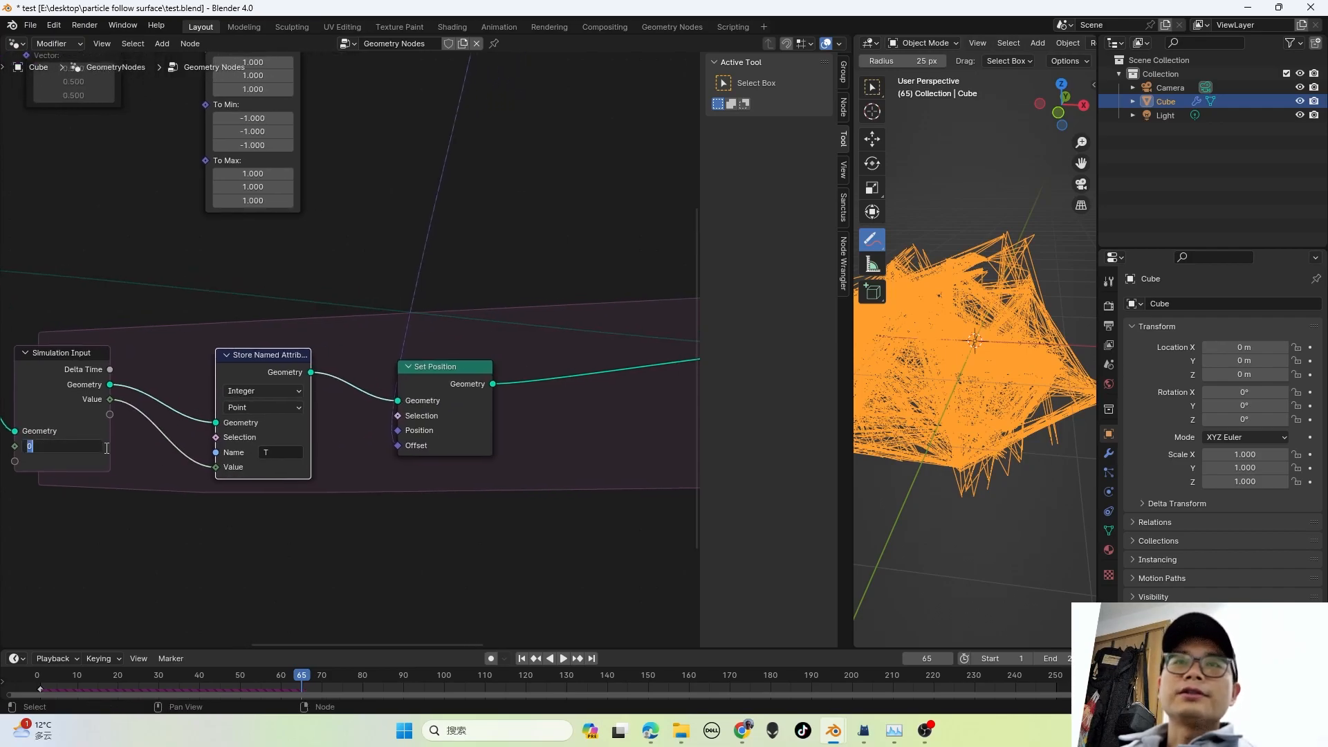
key("Return")
Step: Add a Named Attribute node below Join Geometry, beside the Simulation Output
scroll(151, 474, "down", 1)
middle_click_drag(300, 483, 193, 493)
scroll(194, 493, "down", 1)
middle_click_drag(339, 493, 233, 497)
key("shift+a")
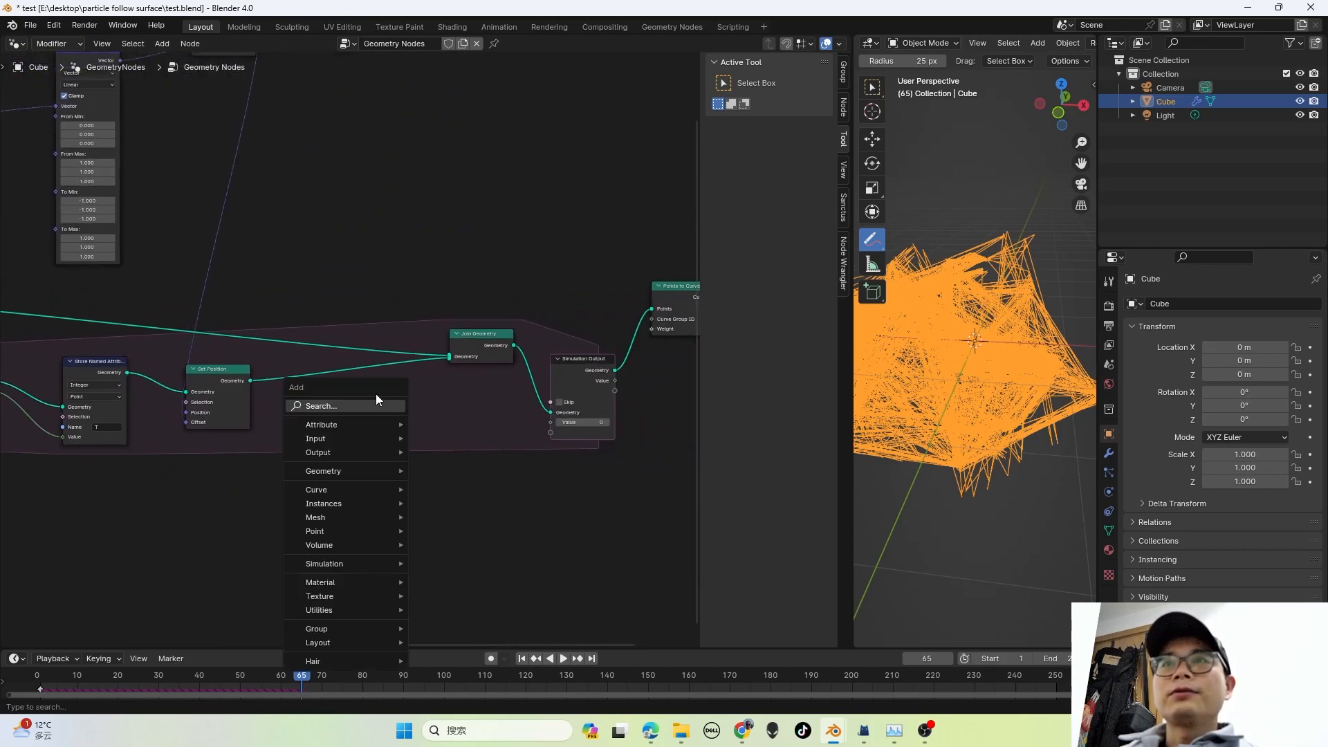
left_click(376, 394)
type("name")
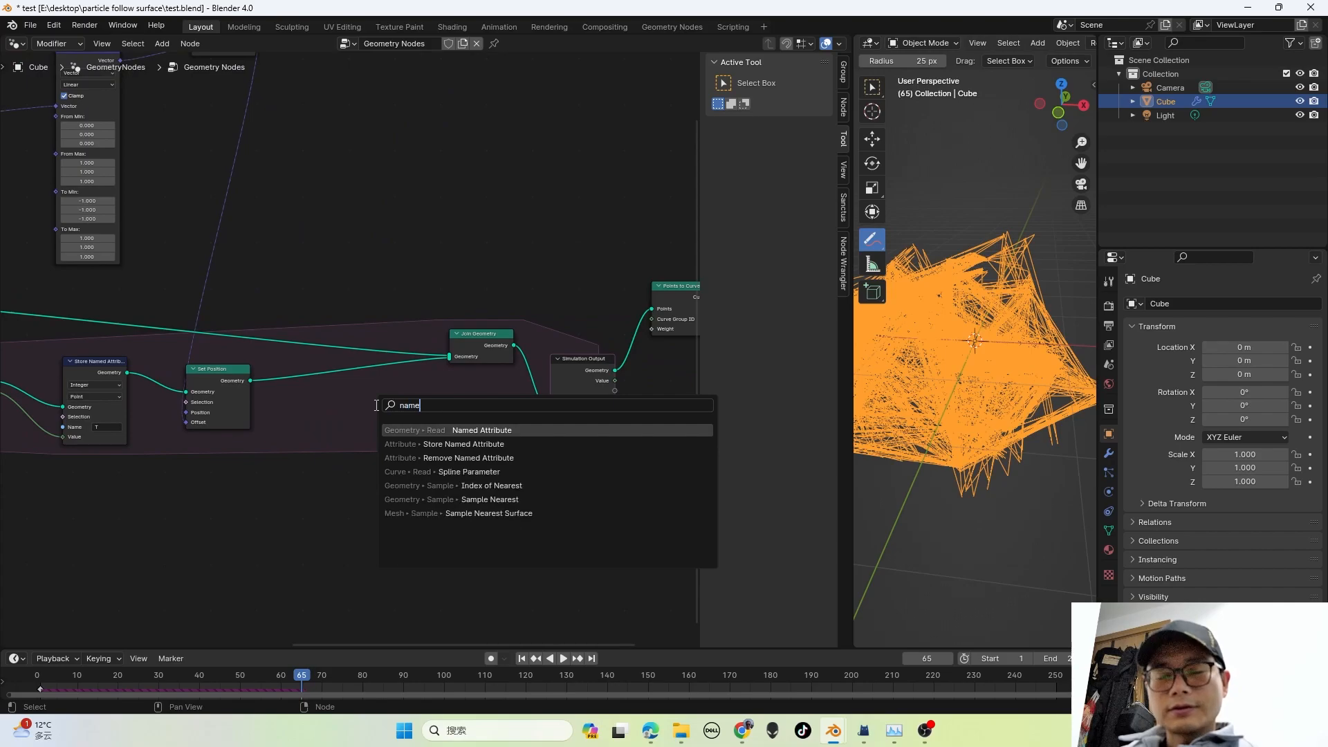
left_click(446, 428)
left_click(455, 412)
scroll(649, 425, "up", 4)
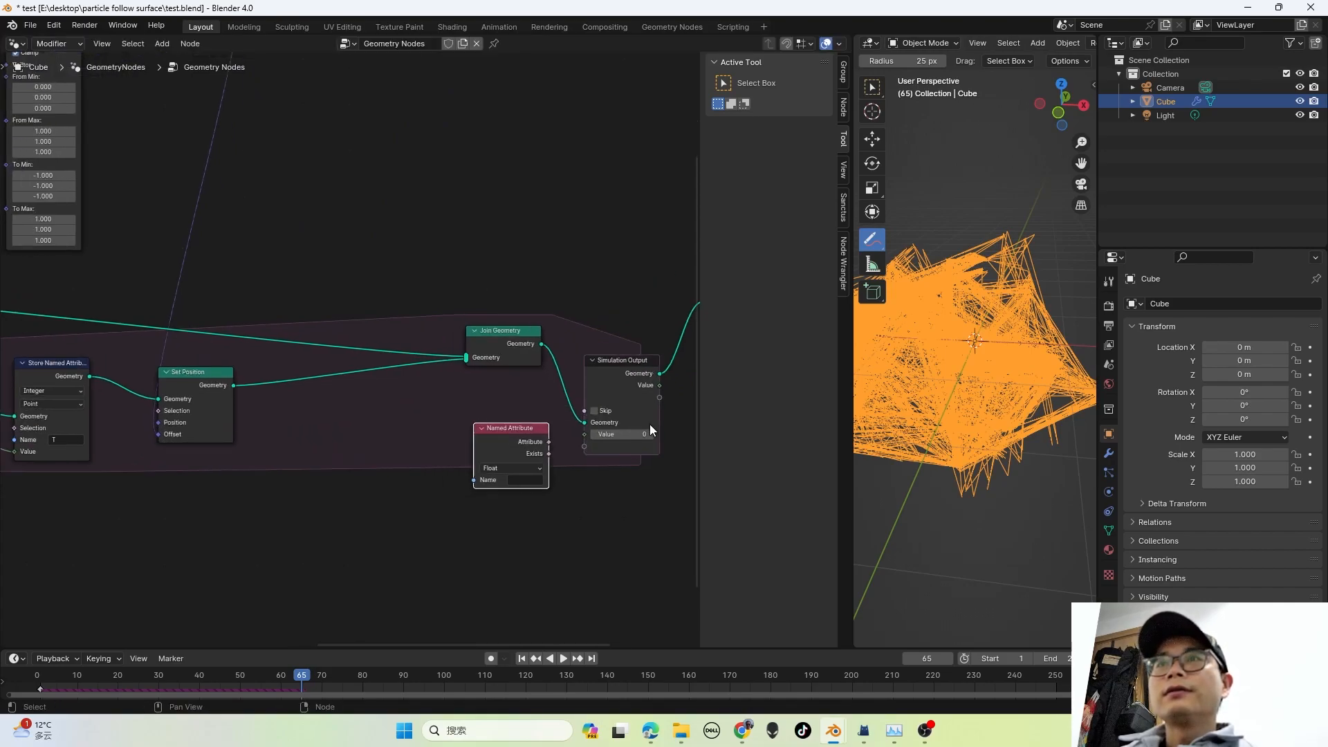
middle_click_drag(649, 425, 518, 437)
scroll(525, 422, "up", 1)
Step: Set the Named Attribute node to Integer with the name T, and connect its Attribute output to Simulation Output's Value
left_click_drag(446, 468, 504, 458)
left_click(408, 505)
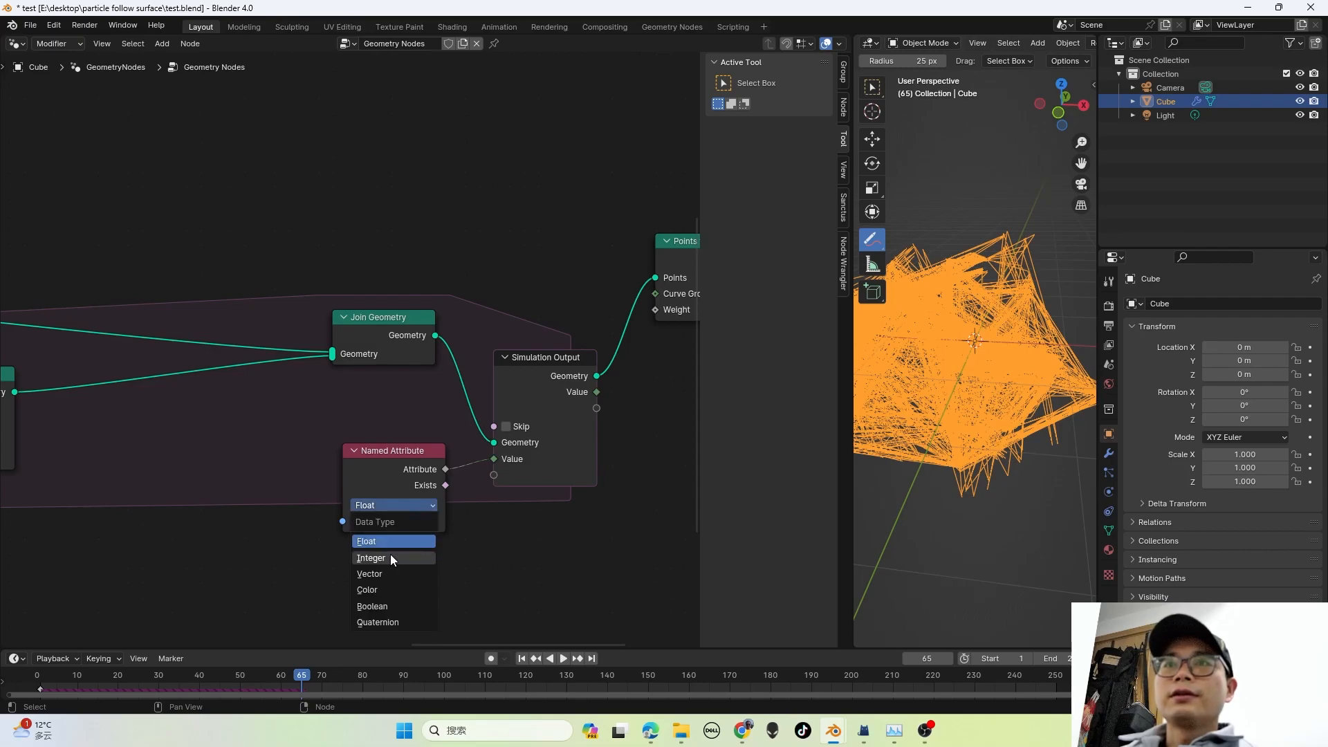
left_click(390, 557)
left_click(406, 521)
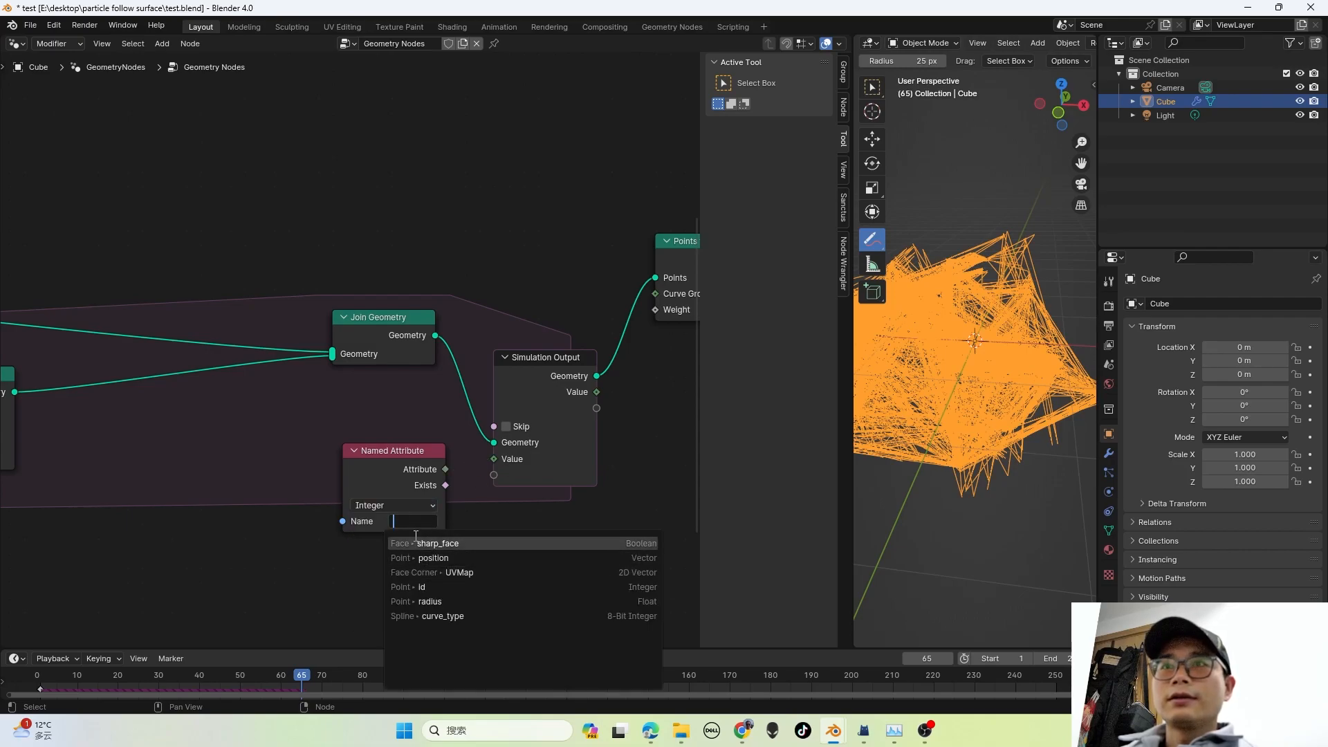
type("T")
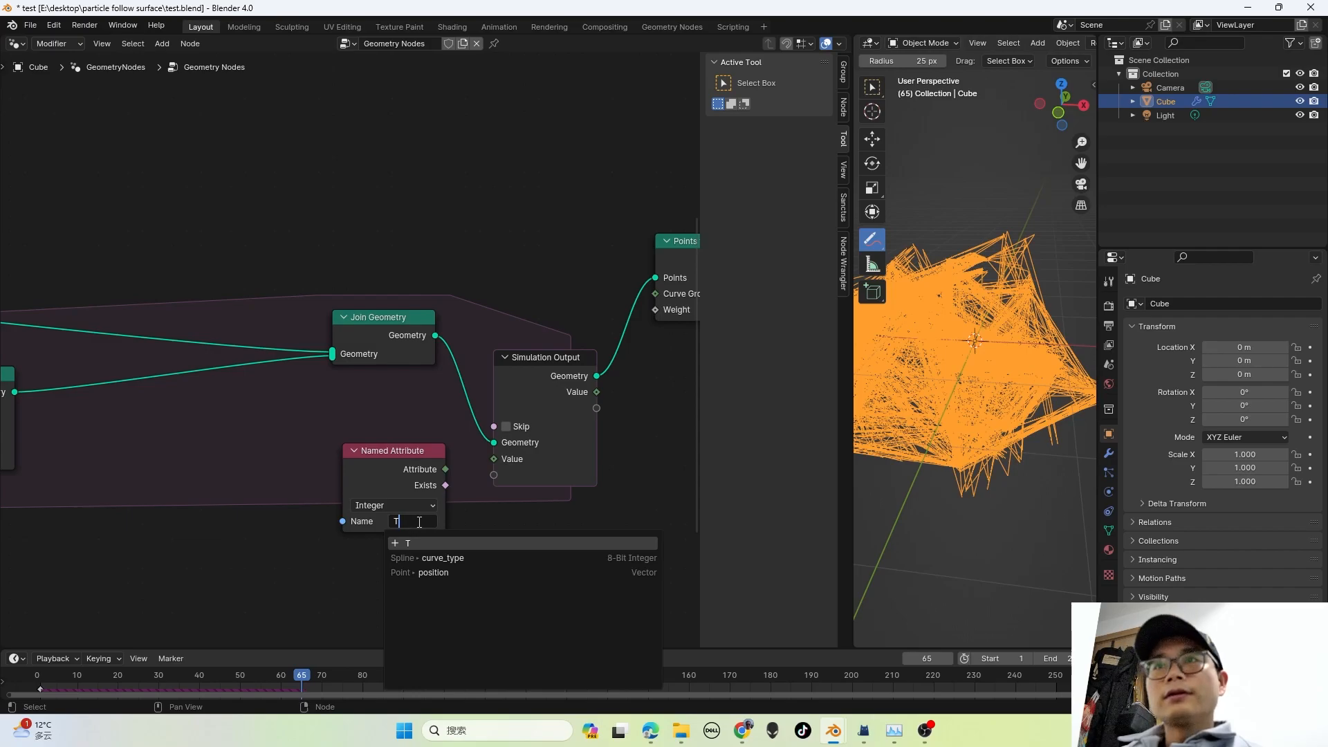
key("Return")
left_click_drag(446, 468, 493, 459)
Step: Play the animation briefly with the T attribute wired in, and save the file
scroll(512, 479, "down", 2)
middle_click_drag(415, 476, 629, 483)
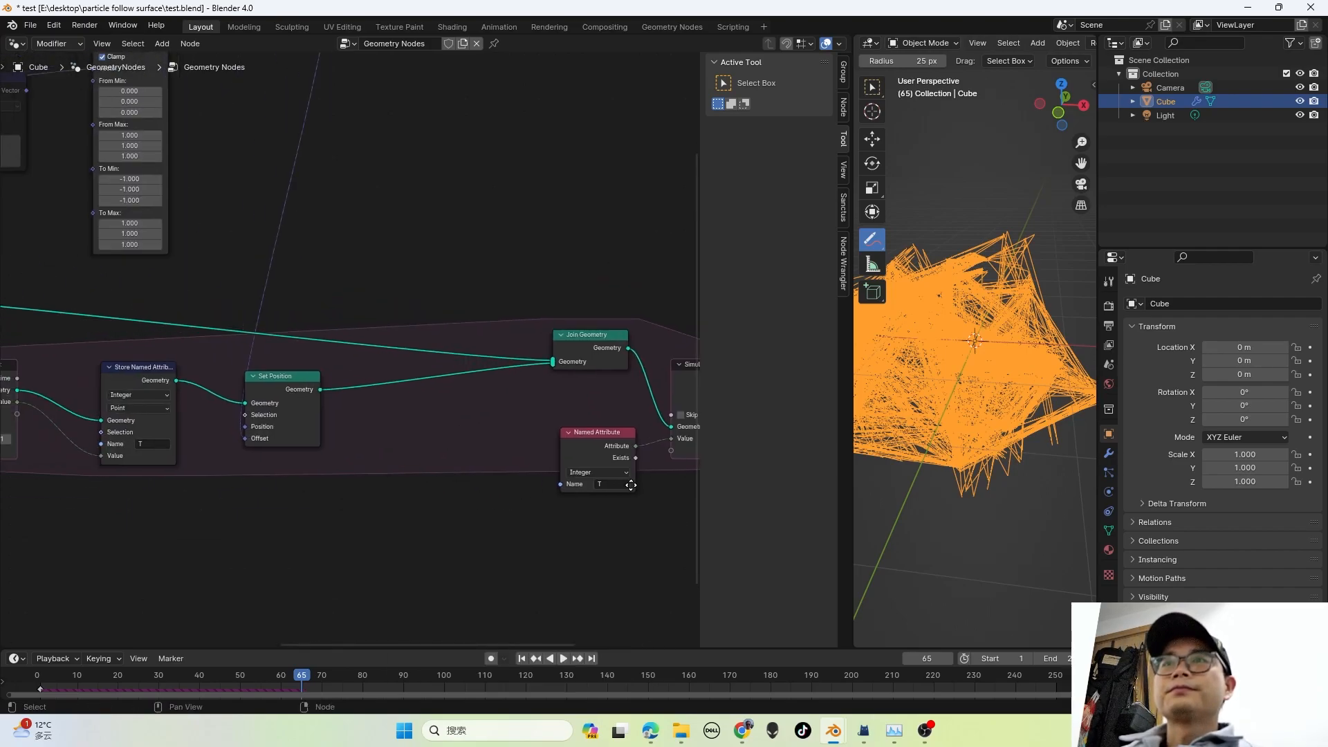
scroll(566, 474, "down", 3)
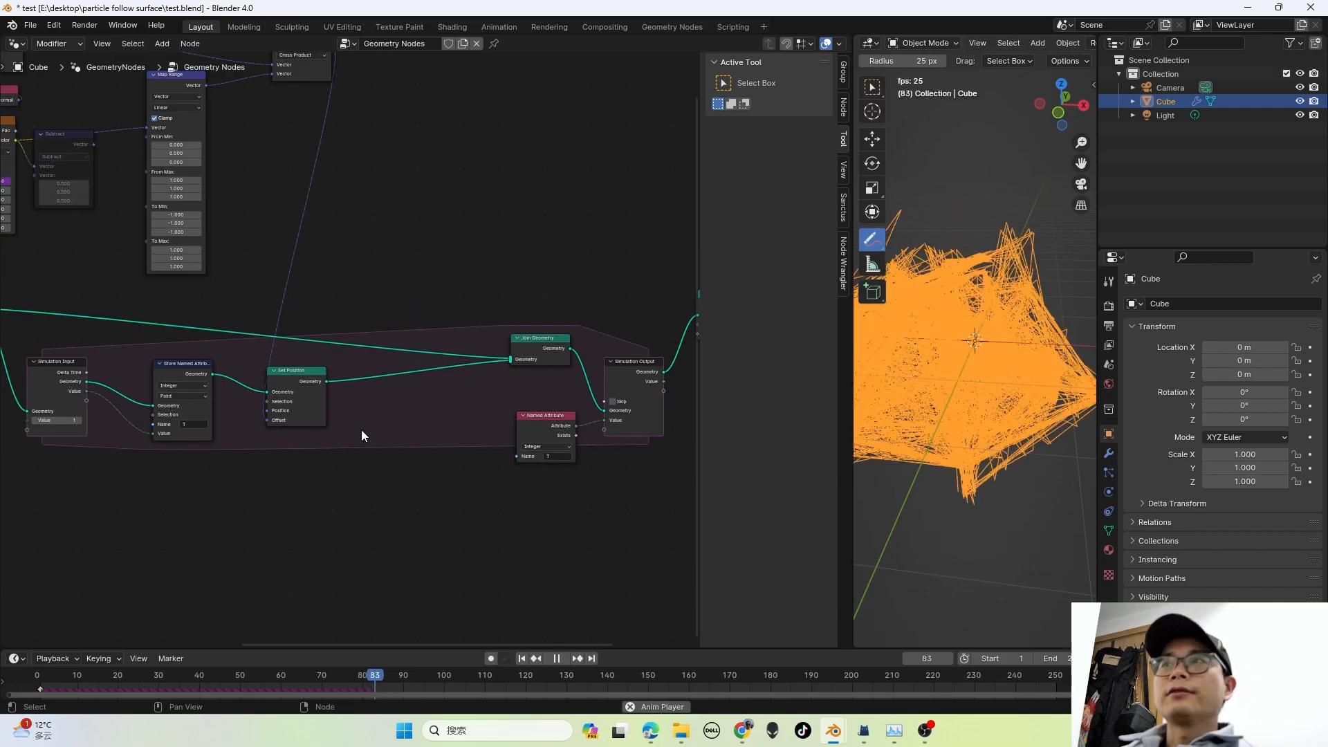
key("ctrl+s")
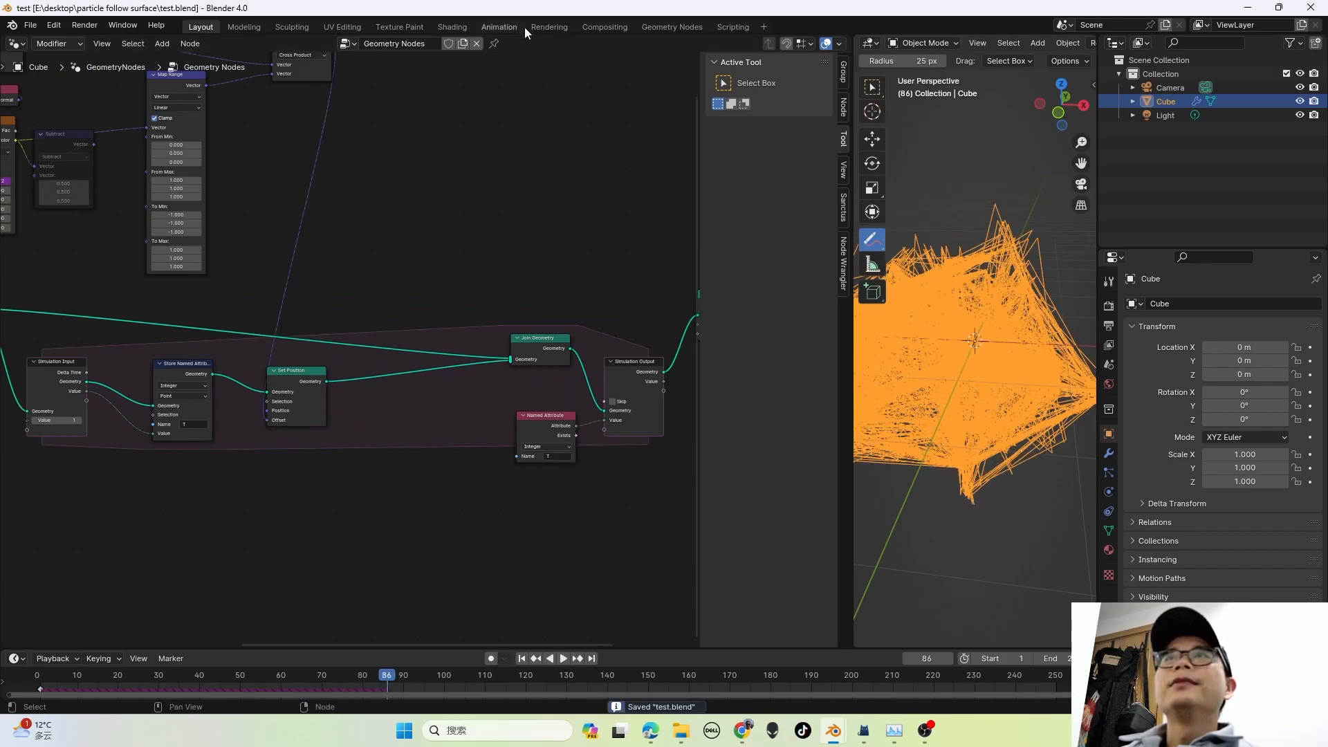
Step: Switch to the Geometry Nodes workspace and bring the simulation zone and its output nodes into view
left_click(615, 27)
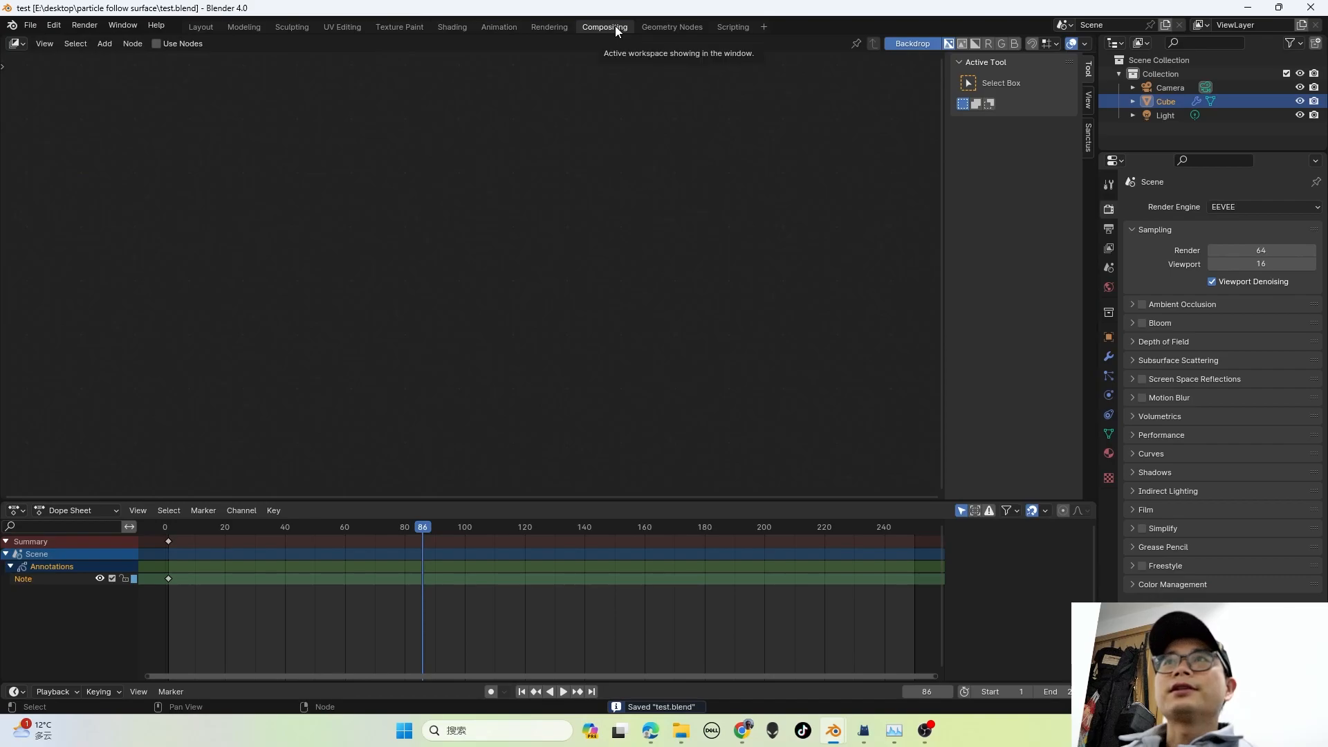
left_click(656, 27)
scroll(567, 454, "down", 5)
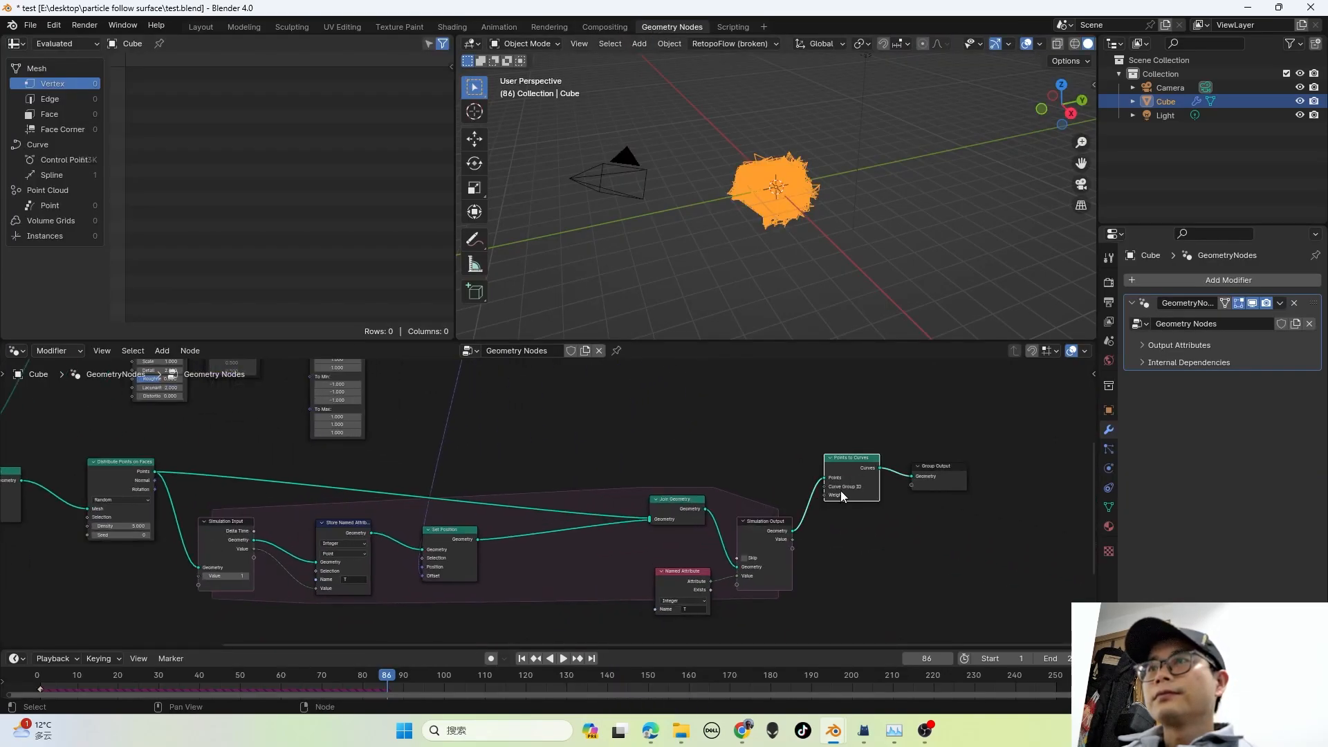
Step: Preview Simulation Output's Geometry with a Viewer node, and connect Named Attribute's Attribute output to the Viewer's Value
left_click(851, 465, "ctrl+shift")
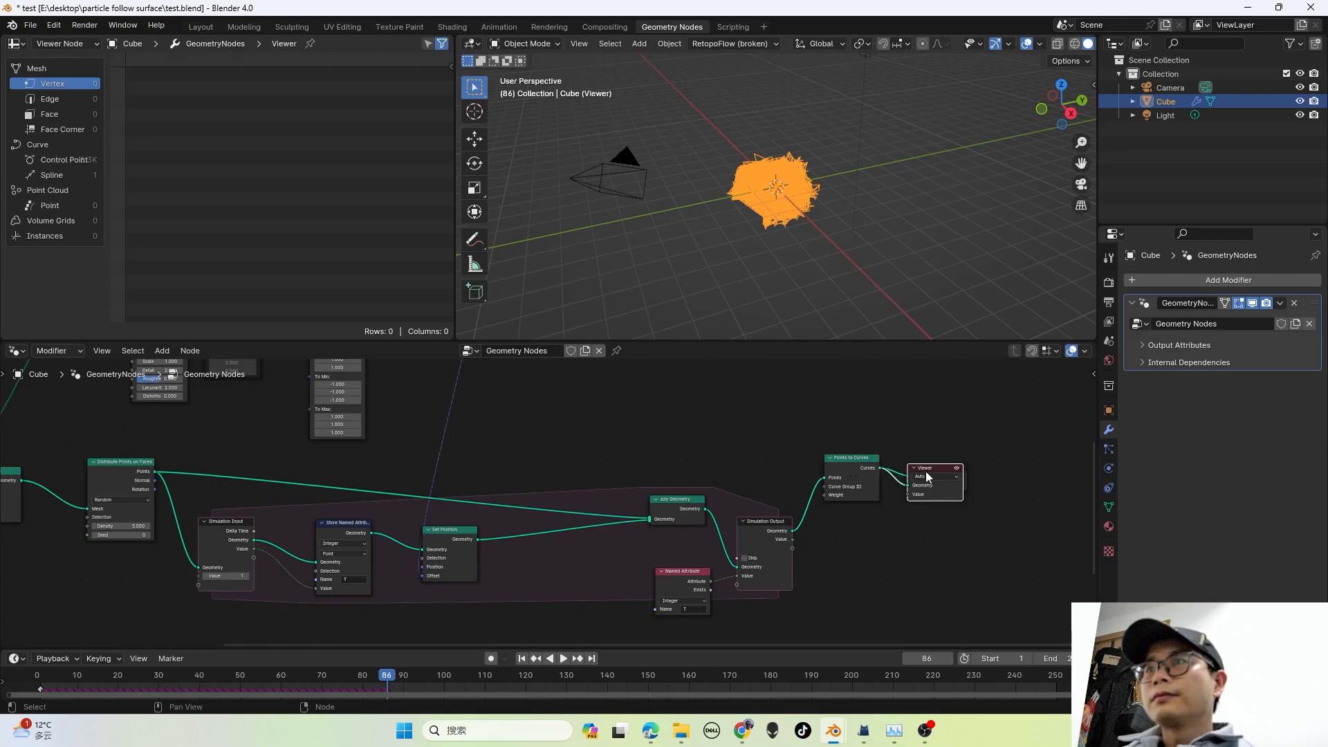
left_click(778, 529, "ctrl+shift")
middle_click_drag(865, 552, 847, 512)
scroll(848, 513, "up", 4)
middle_click_drag(933, 515, 669, 507)
scroll(810, 482, "up", 2)
left_click_drag(486, 550, 759, 507)
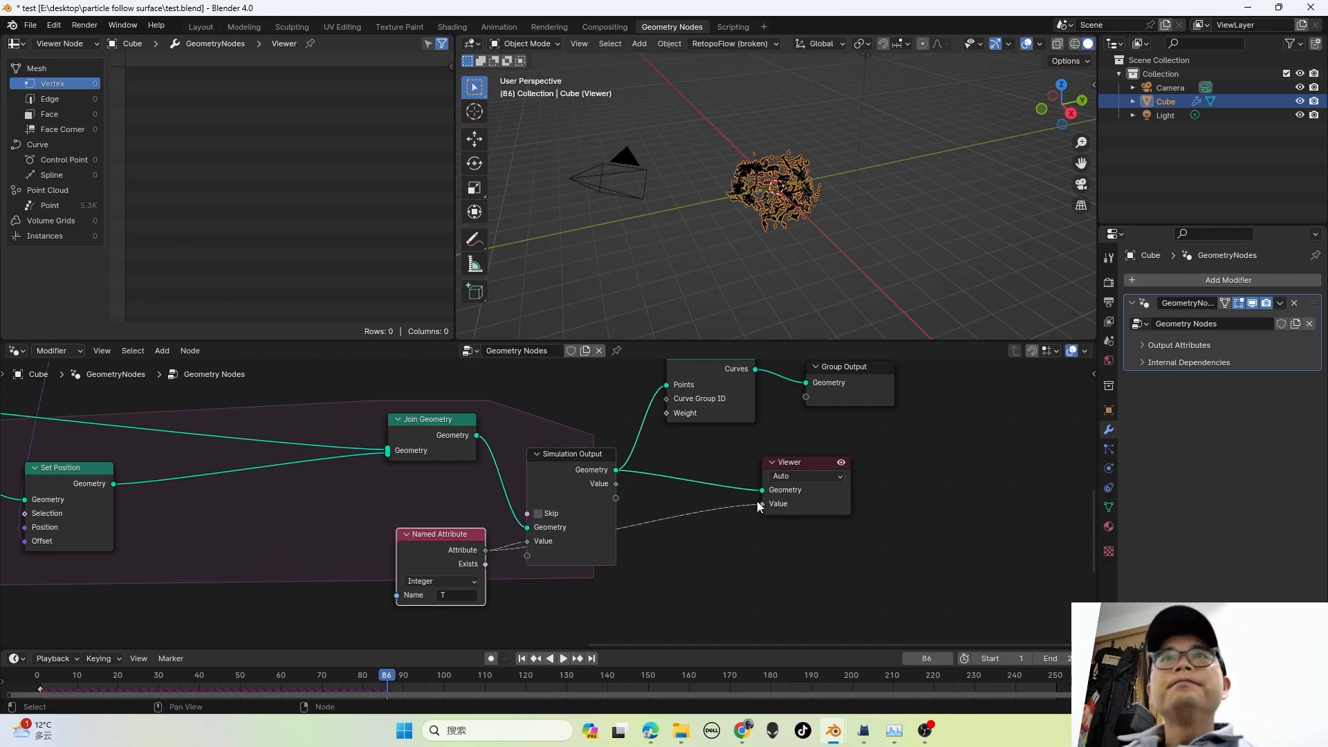
Step: Show the Point Cloud point data in the spreadsheet and play the animation to check the T values
left_click(52, 206)
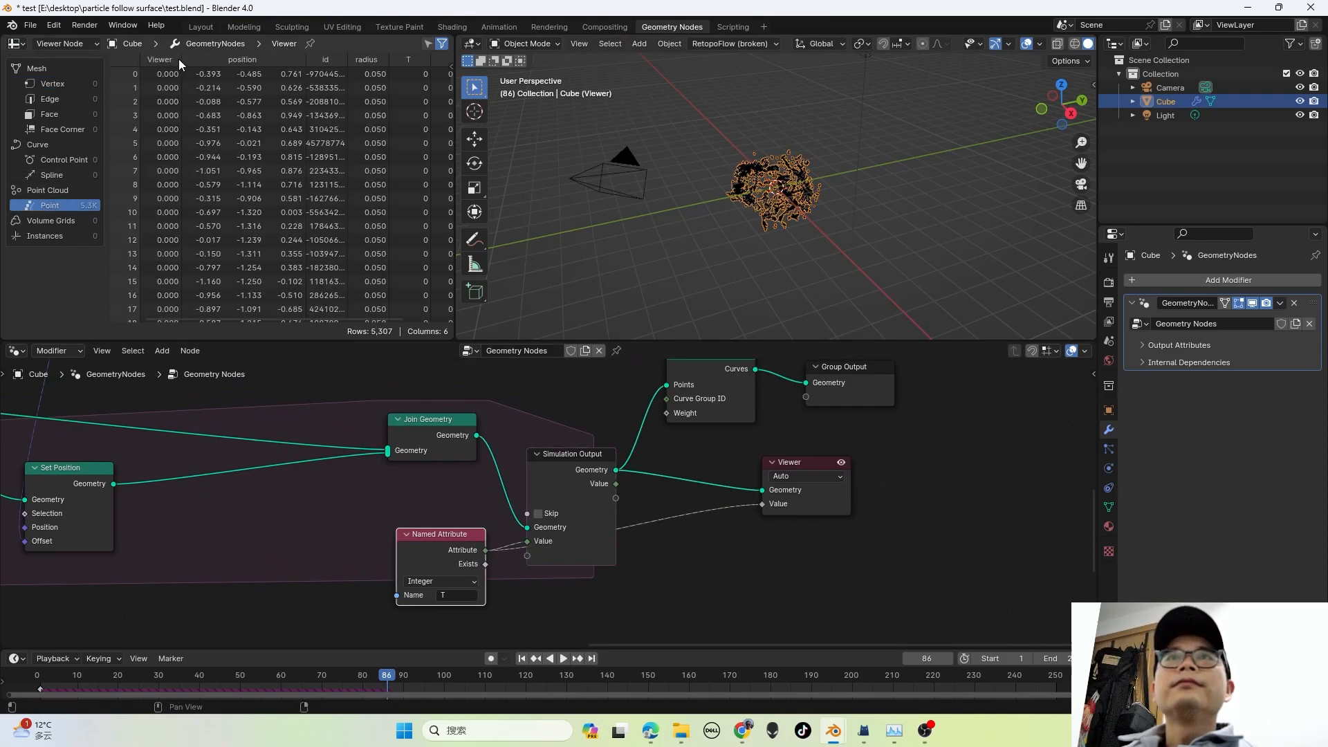
scroll(487, 512, "up", 2)
middle_click_drag(487, 511, 493, 490)
scroll(462, 516, "down", 1)
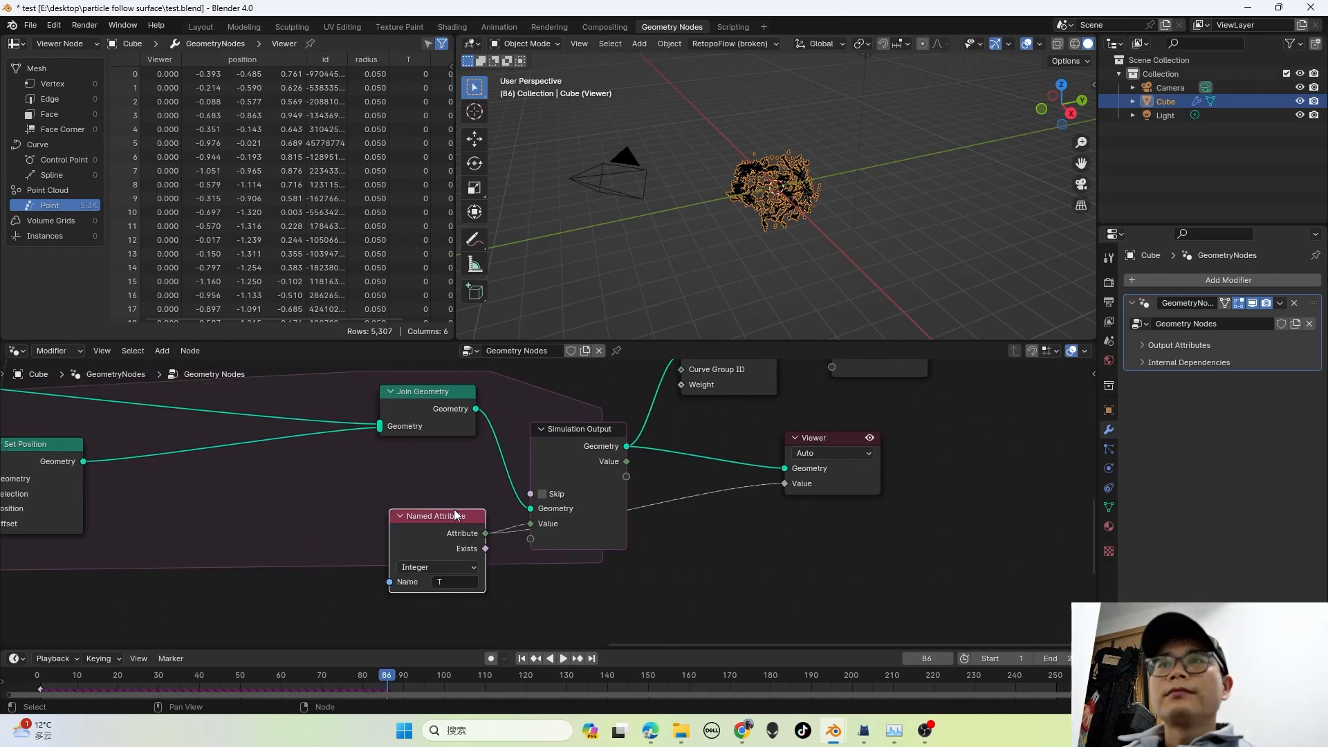
key("space")
key("space")
Step: Insert a Math node set to Add with value 1.000 between Named Attribute and Simulation Output's Value input
scroll(397, 523, "down", 4)
middle_click_drag(168, 519, 391, 519)
scroll(305, 519, "up", 1)
middle_click_drag(635, 544, 596, 540)
left_click_drag(662, 516, 520, 497)
key("shift+a")
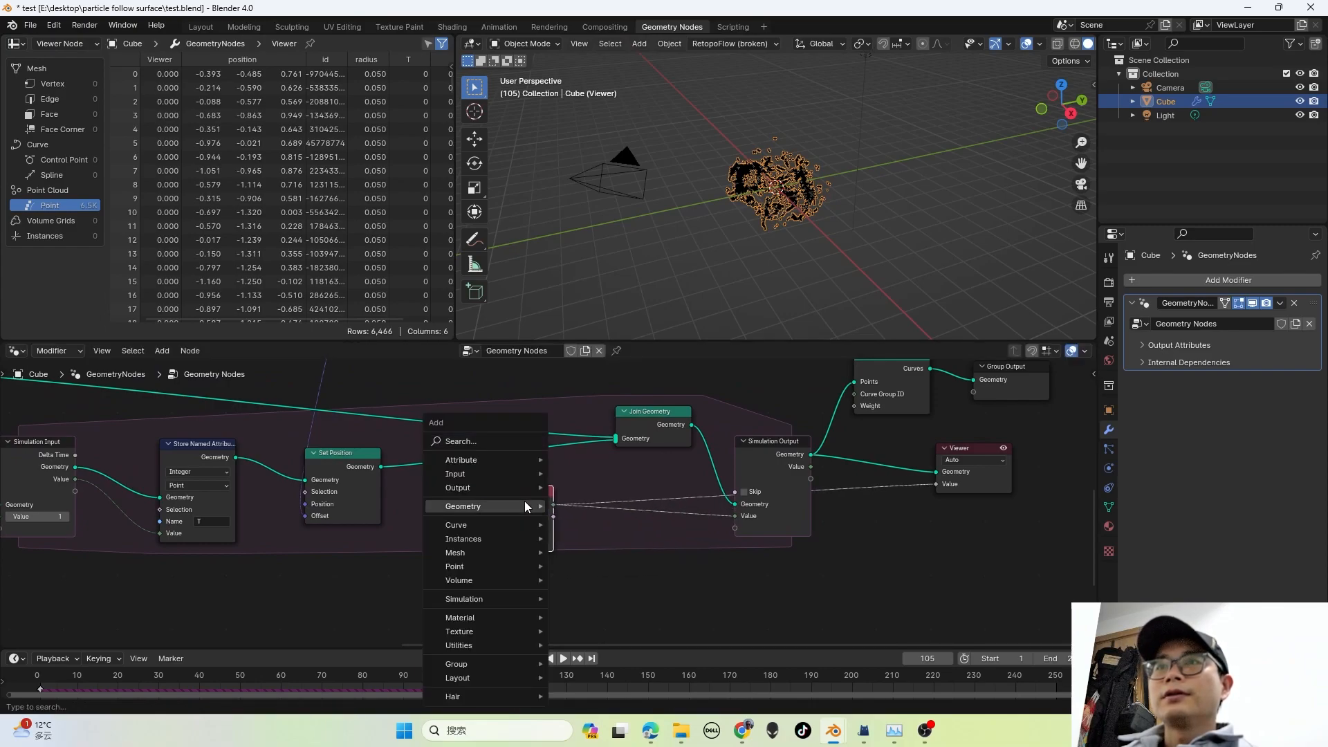
left_click(473, 444)
type("math")
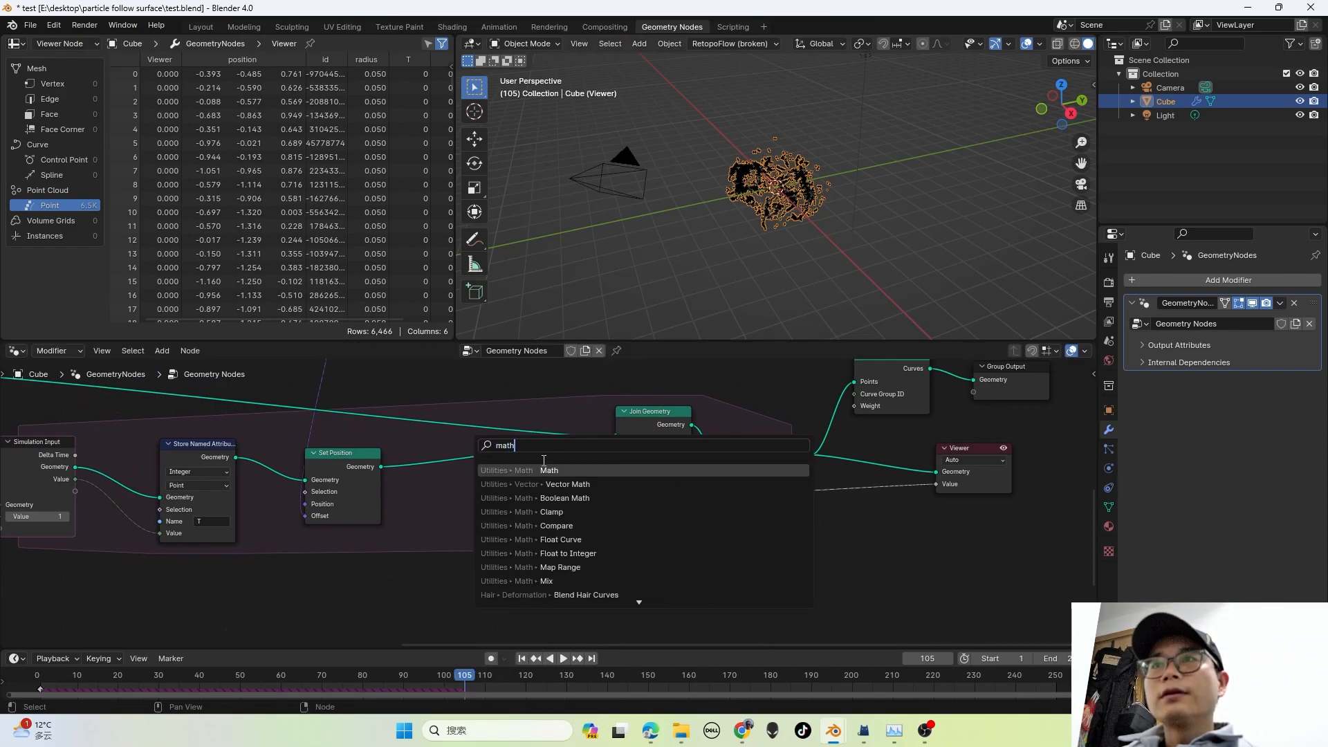
key("Return")
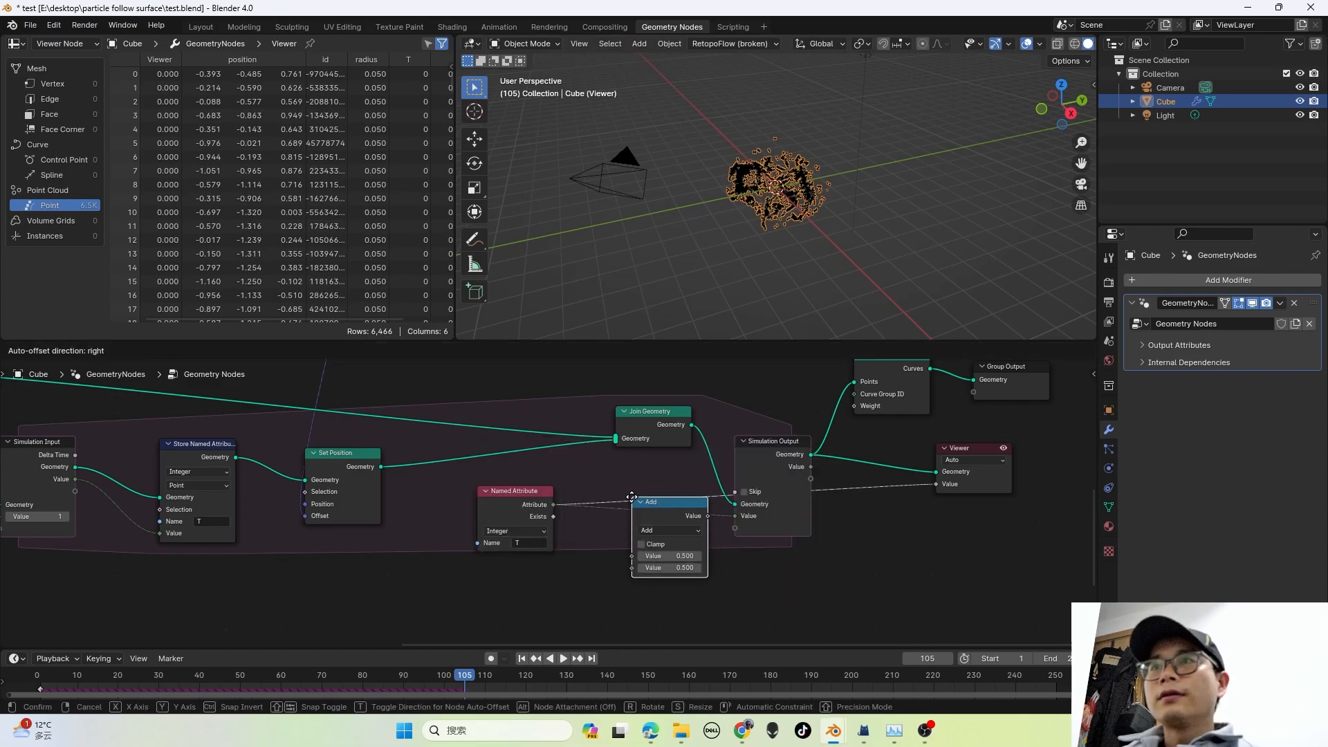
left_click(616, 502)
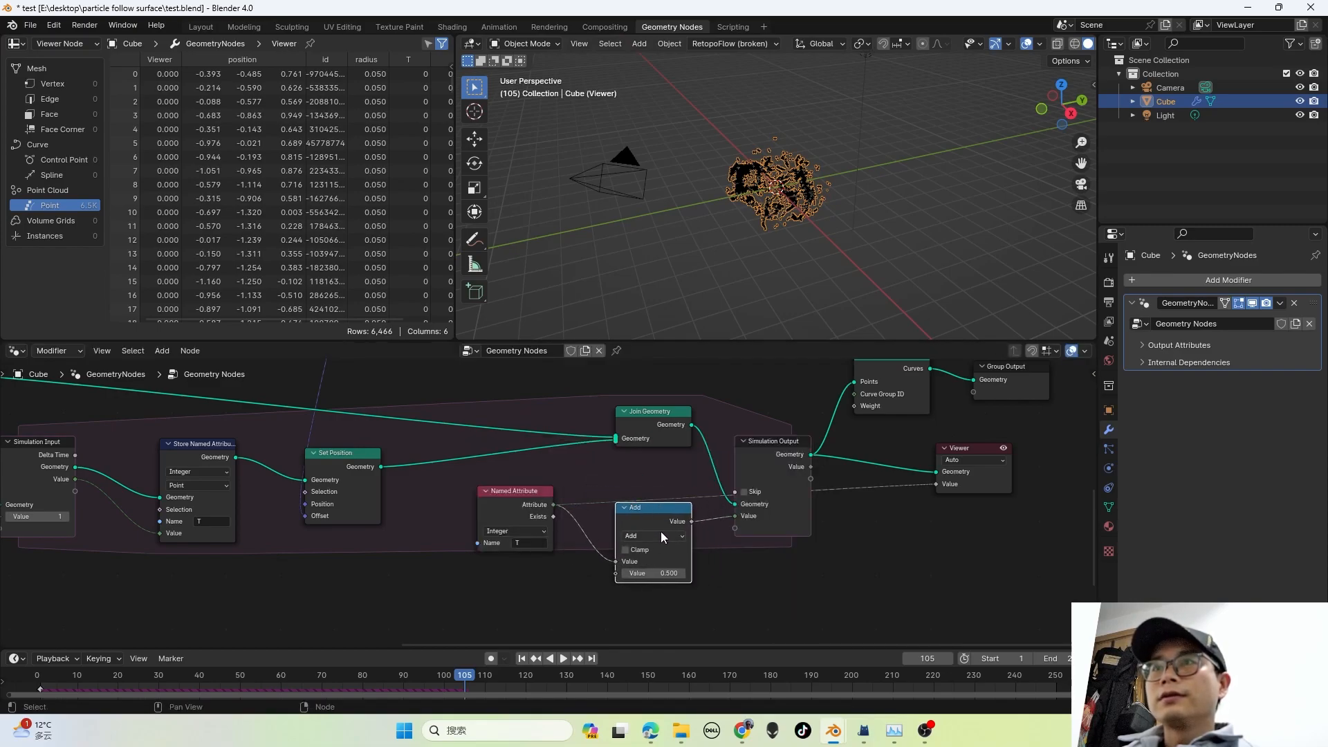
left_click_drag(656, 573, 746, 578)
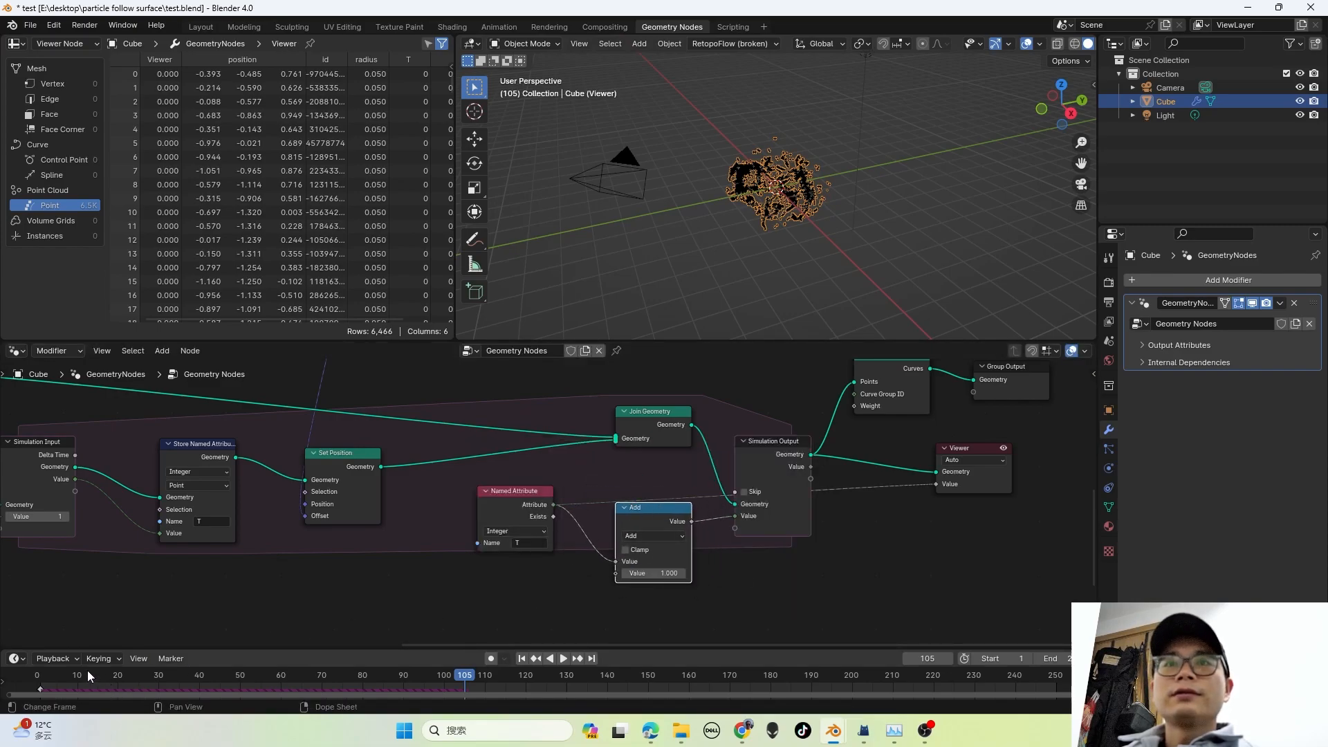
Step: Replay the animation from the start and check the T values in the point spreadsheet
left_click(37, 678)
key("space")
key("space")
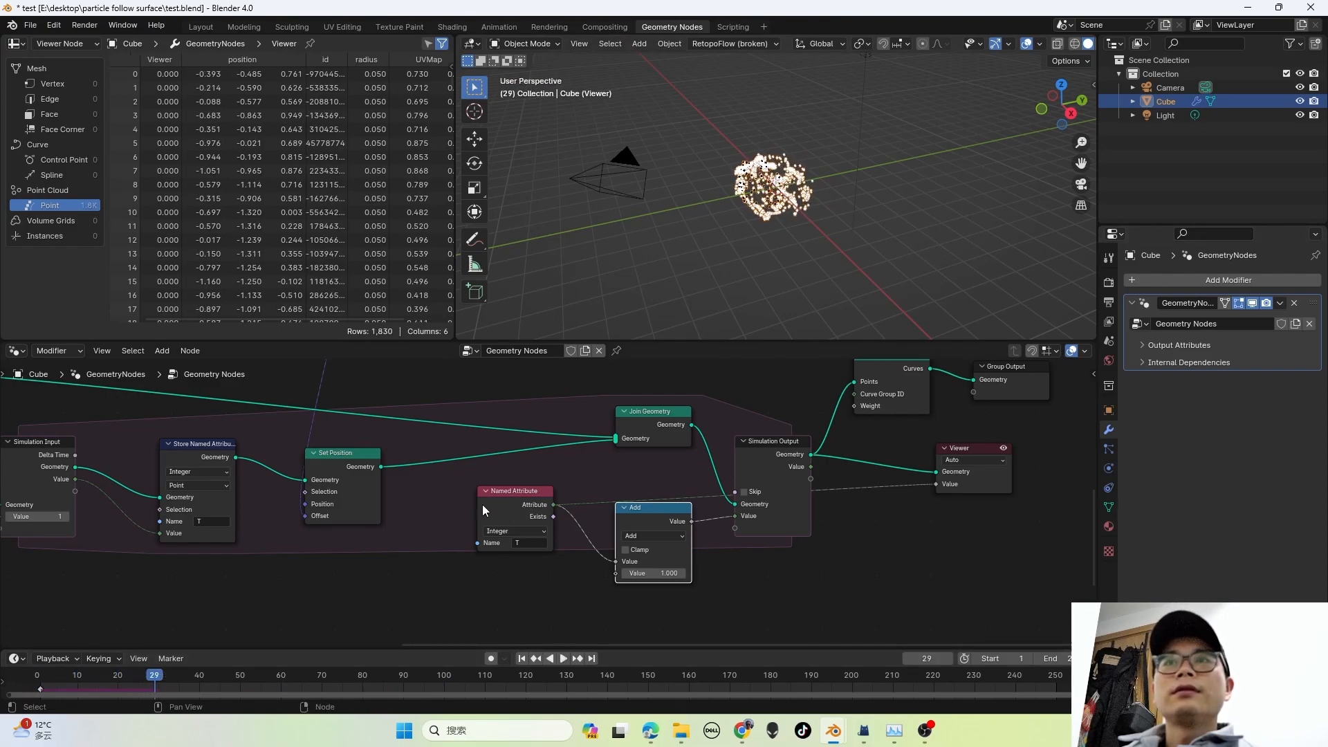
scroll(435, 498, "left", 3, "ctrl")
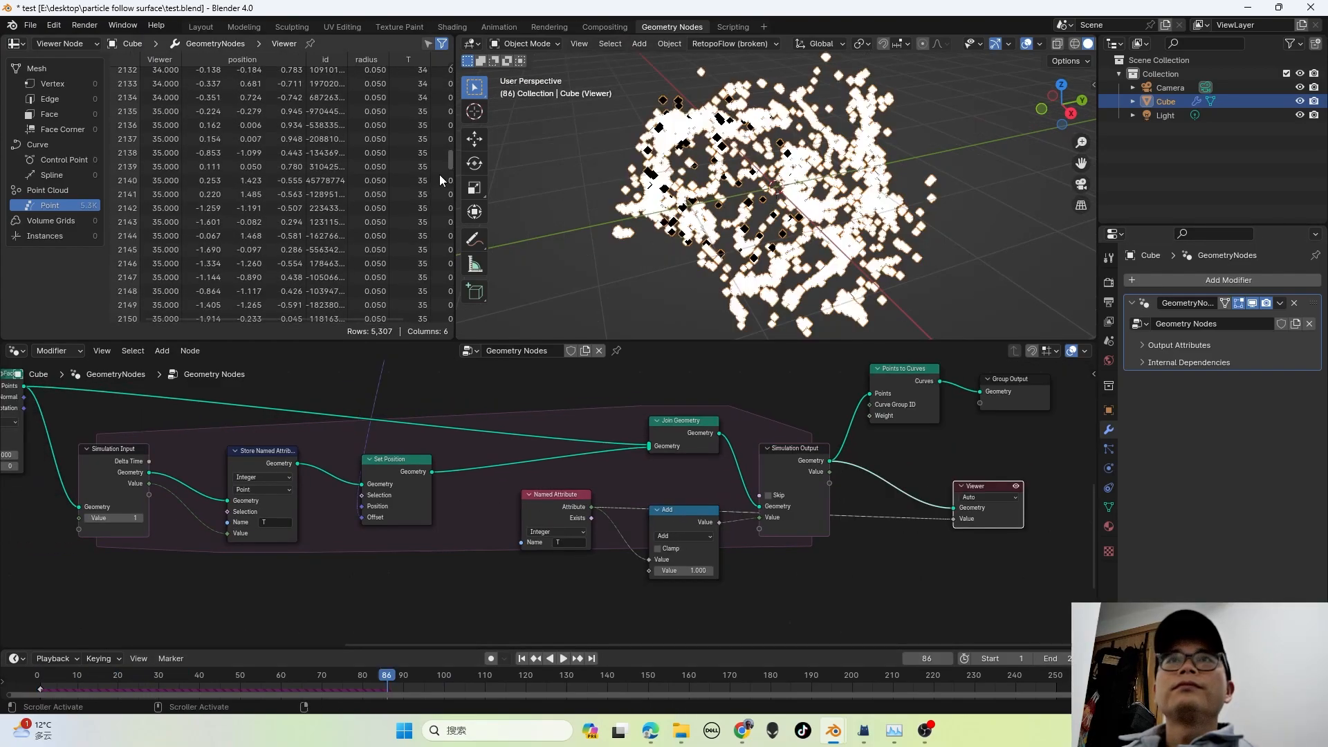
left_click_drag(440, 180, 392, 304)
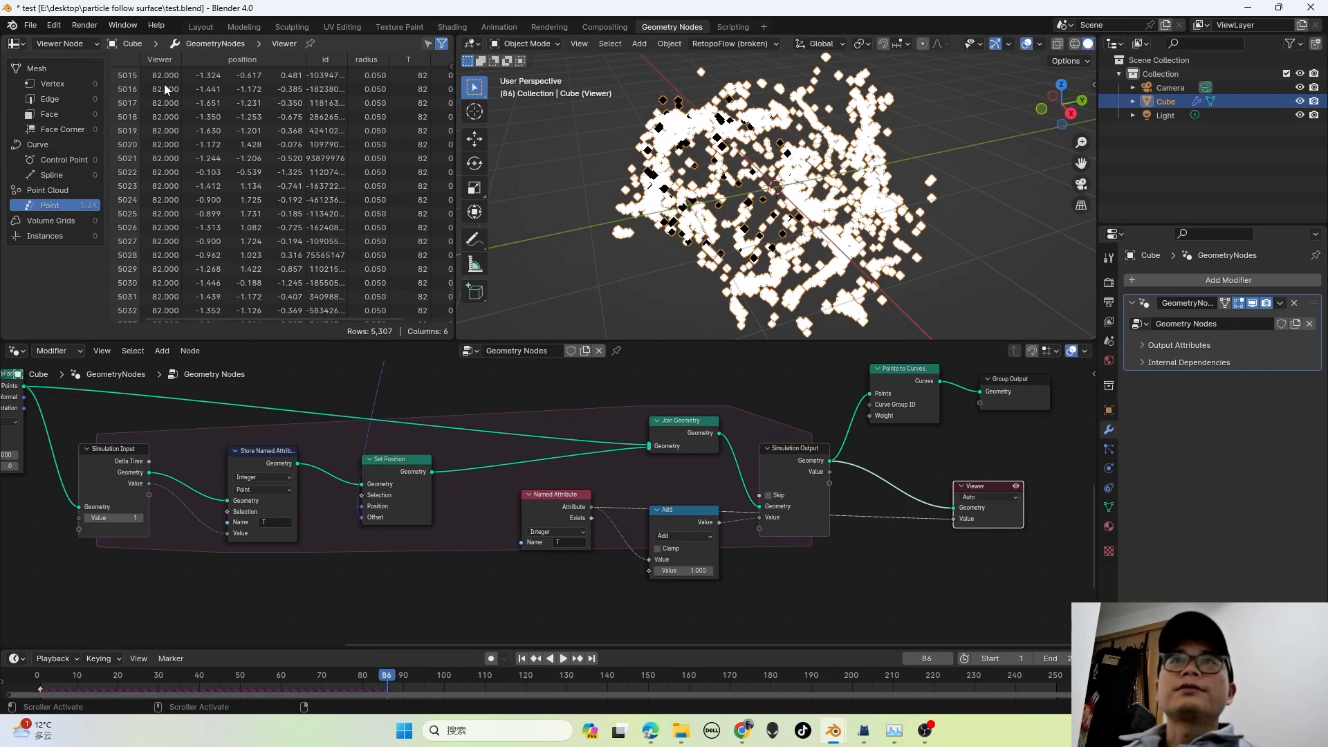
scroll(424, 281, "up", 2)
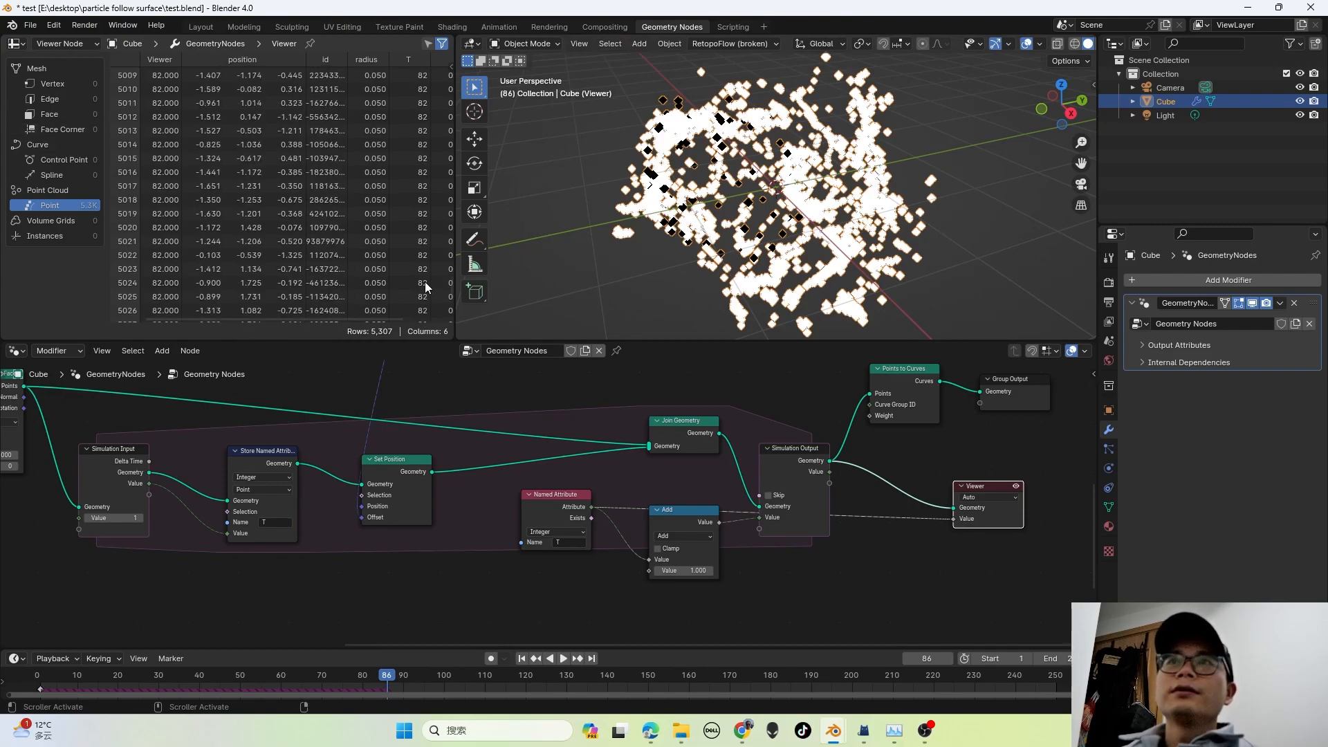
Step: Play the simulation further in short bursts and check the T values of the last points in the spreadsheet
key("space")
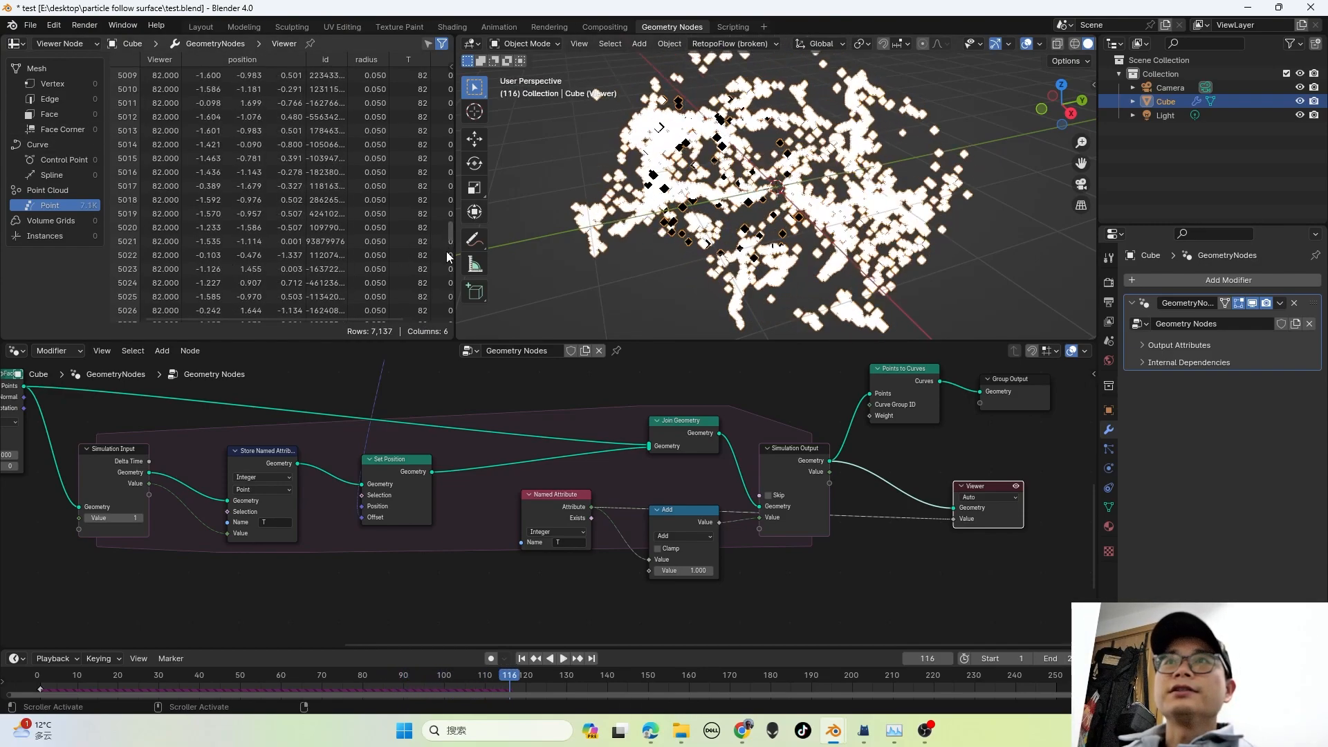
left_click_drag(451, 239, 449, 319)
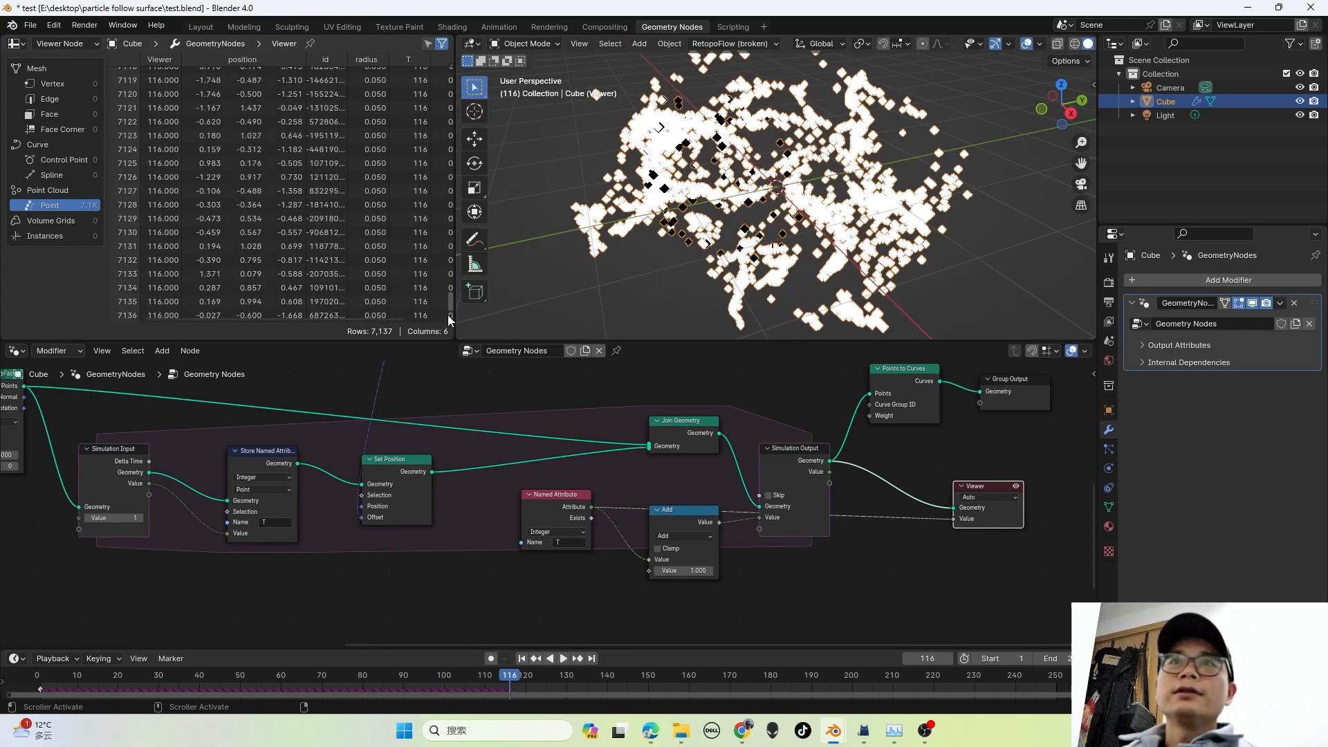
key("space")
key("space")
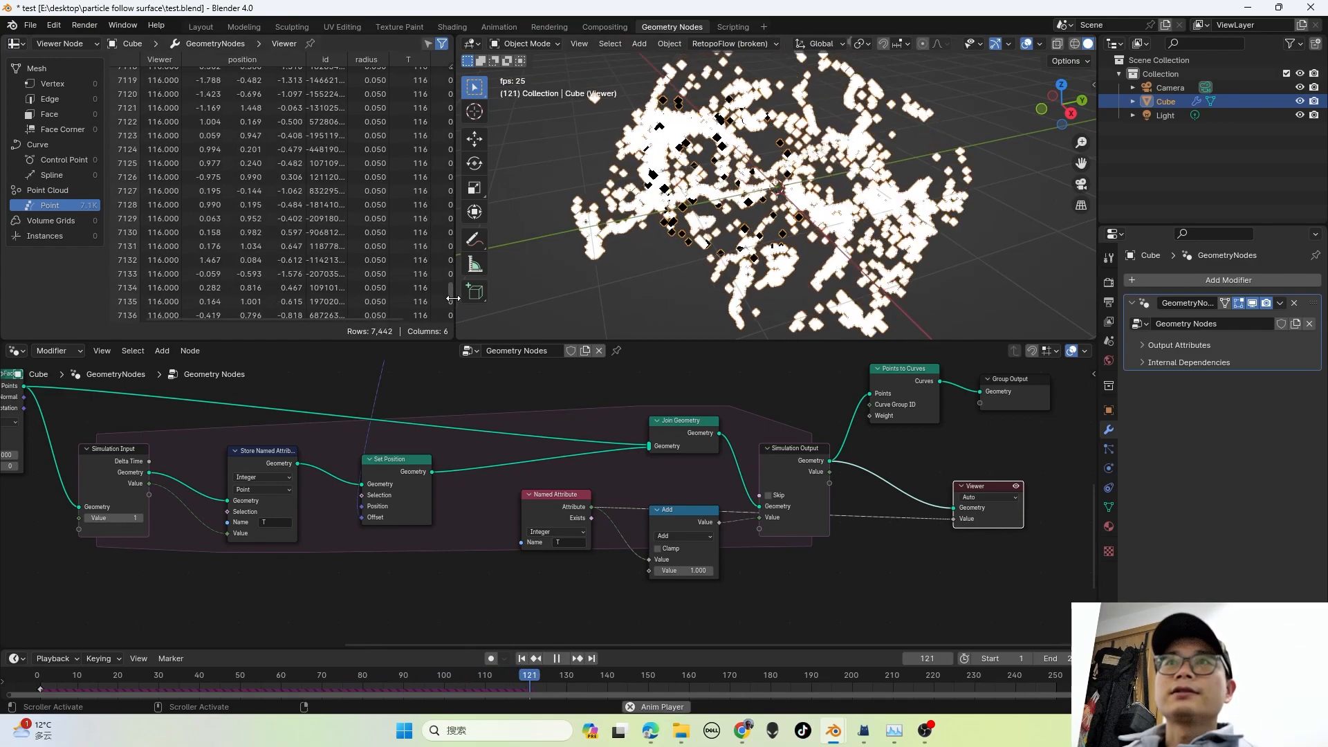
left_click_drag(449, 260, 450, 319)
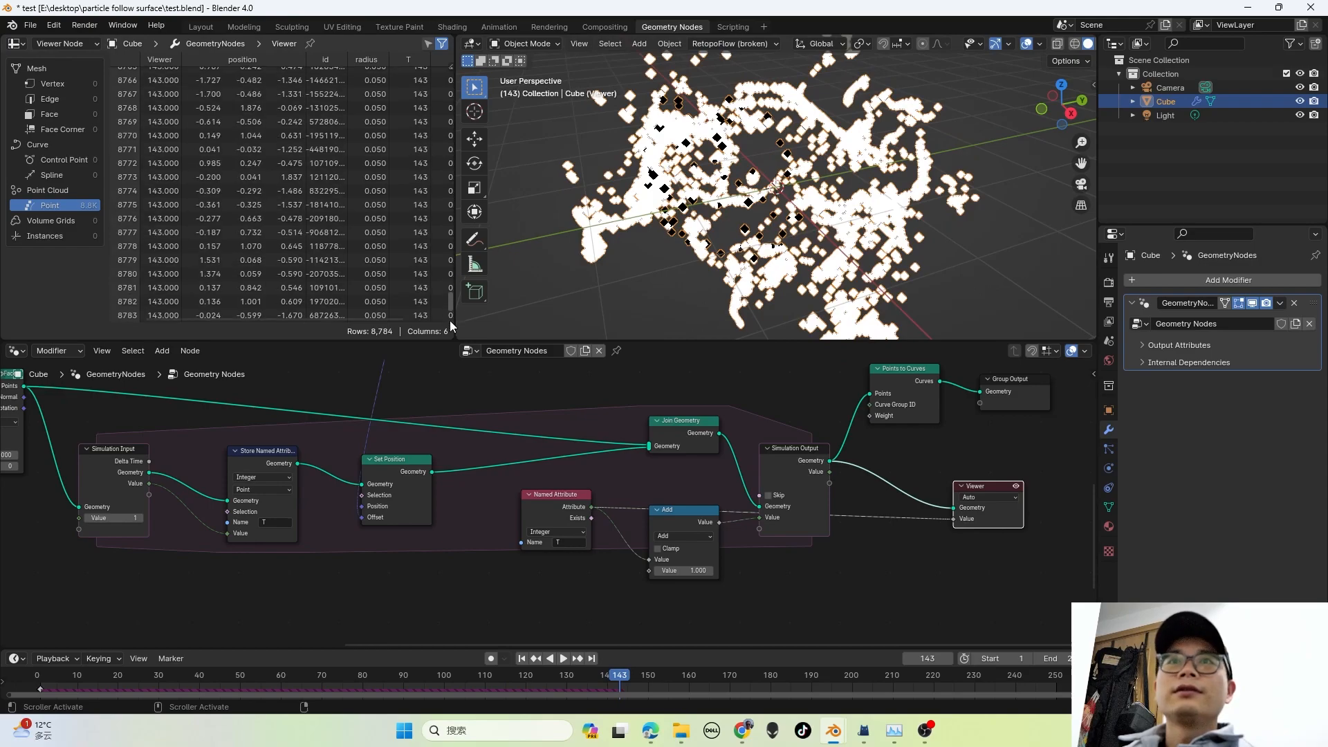
Step: Examine the simulation zone's nodes together with the point cloud and the last spreadsheet rows
scroll(462, 426, "down", 4)
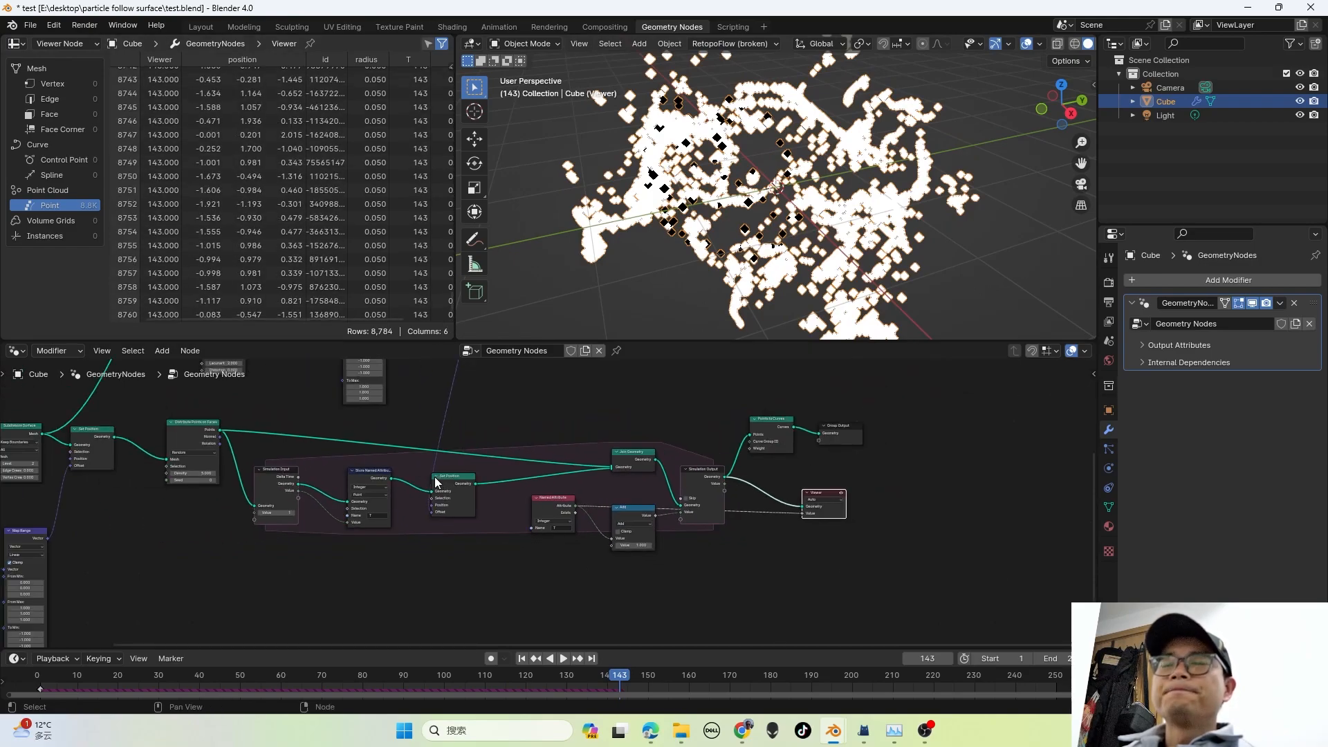
middle_click_drag(436, 475, 403, 493)
scroll(495, 466, "up", 1)
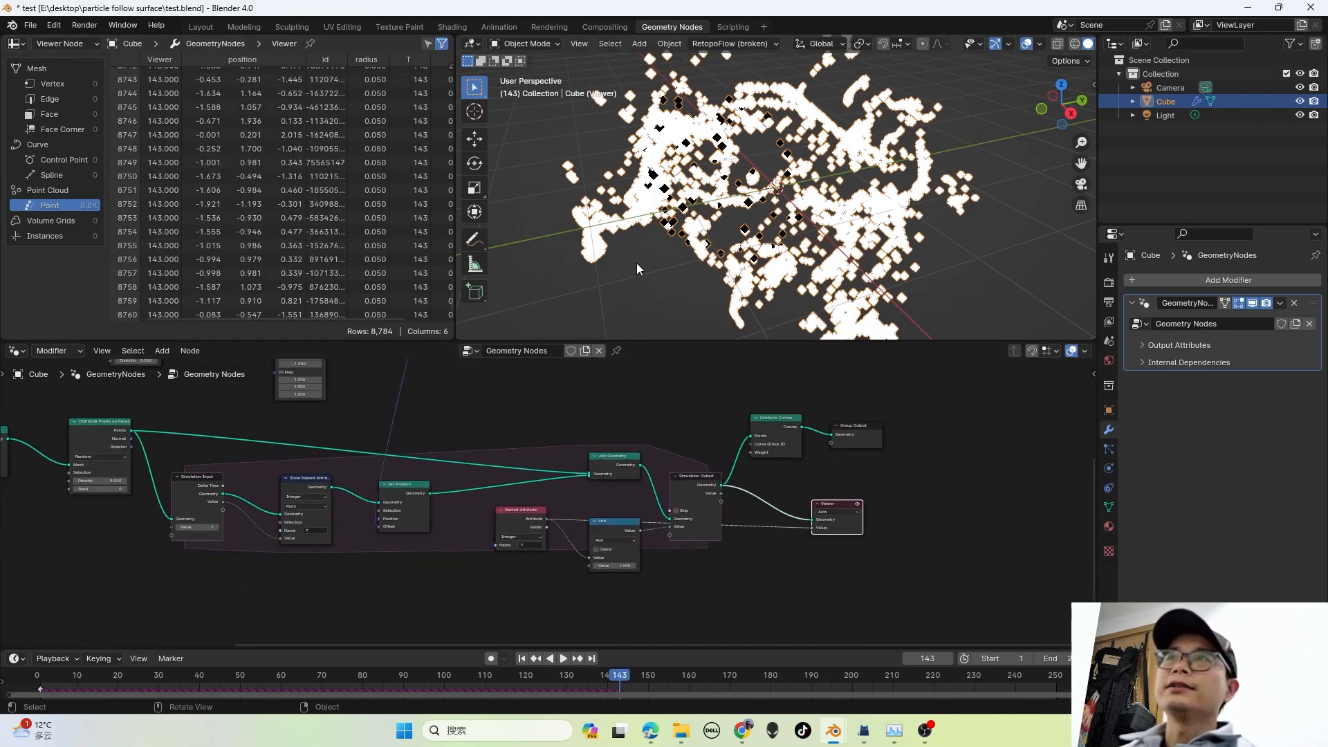
scroll(639, 264, "down", 3)
scroll(155, 274, "down", 5)
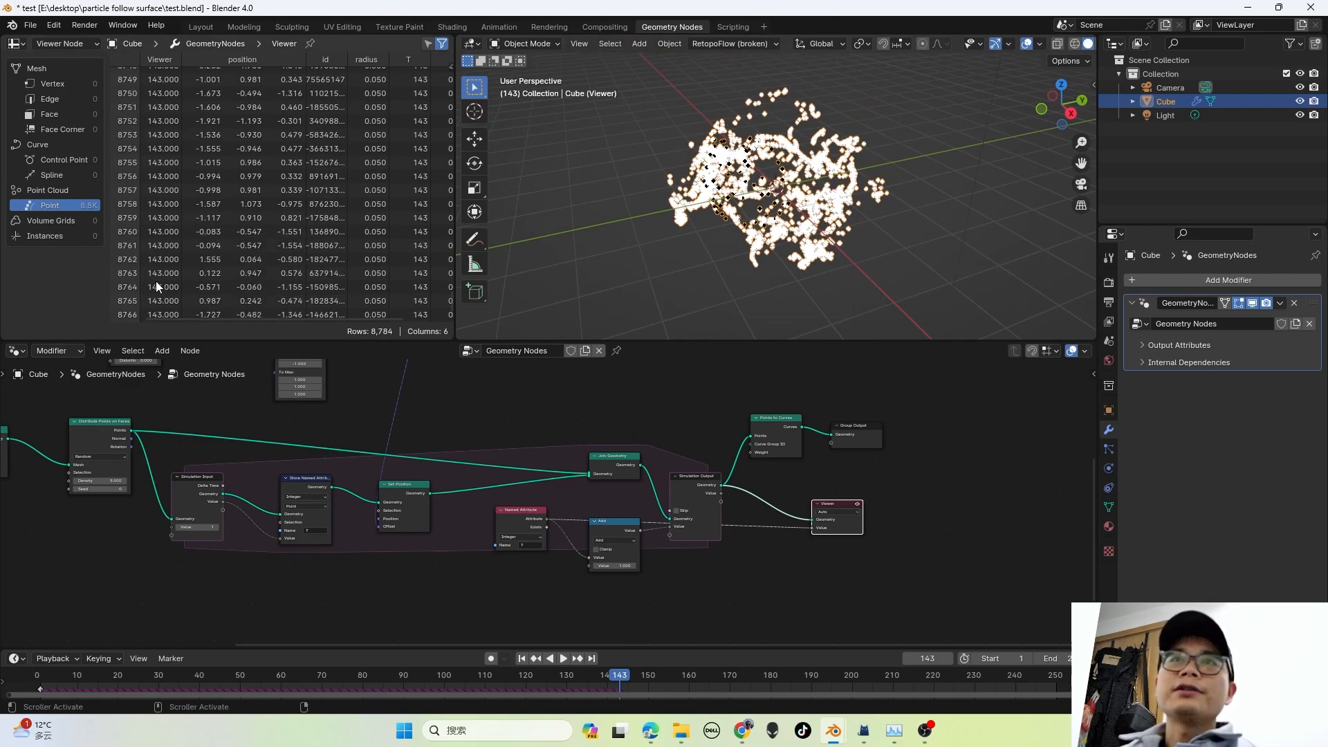
scroll(491, 484, "up", 1)
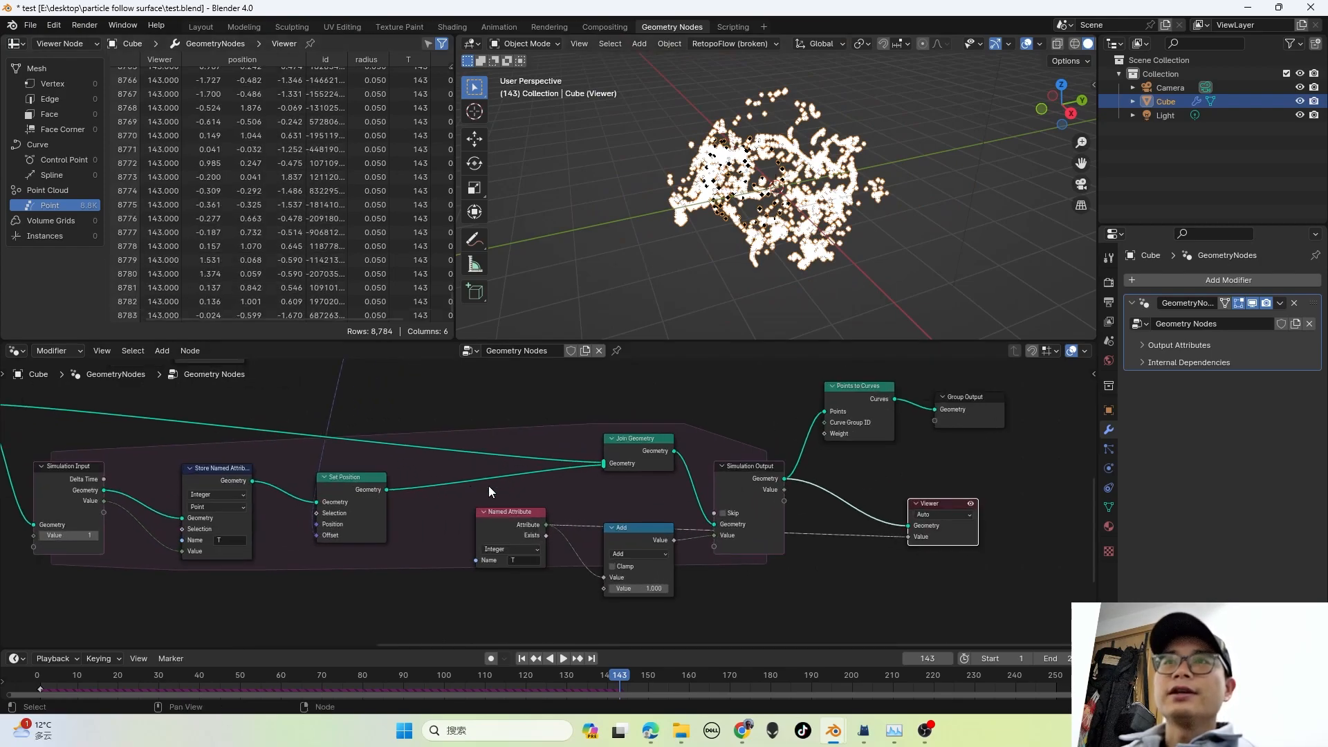
scroll(358, 479, "down", 2)
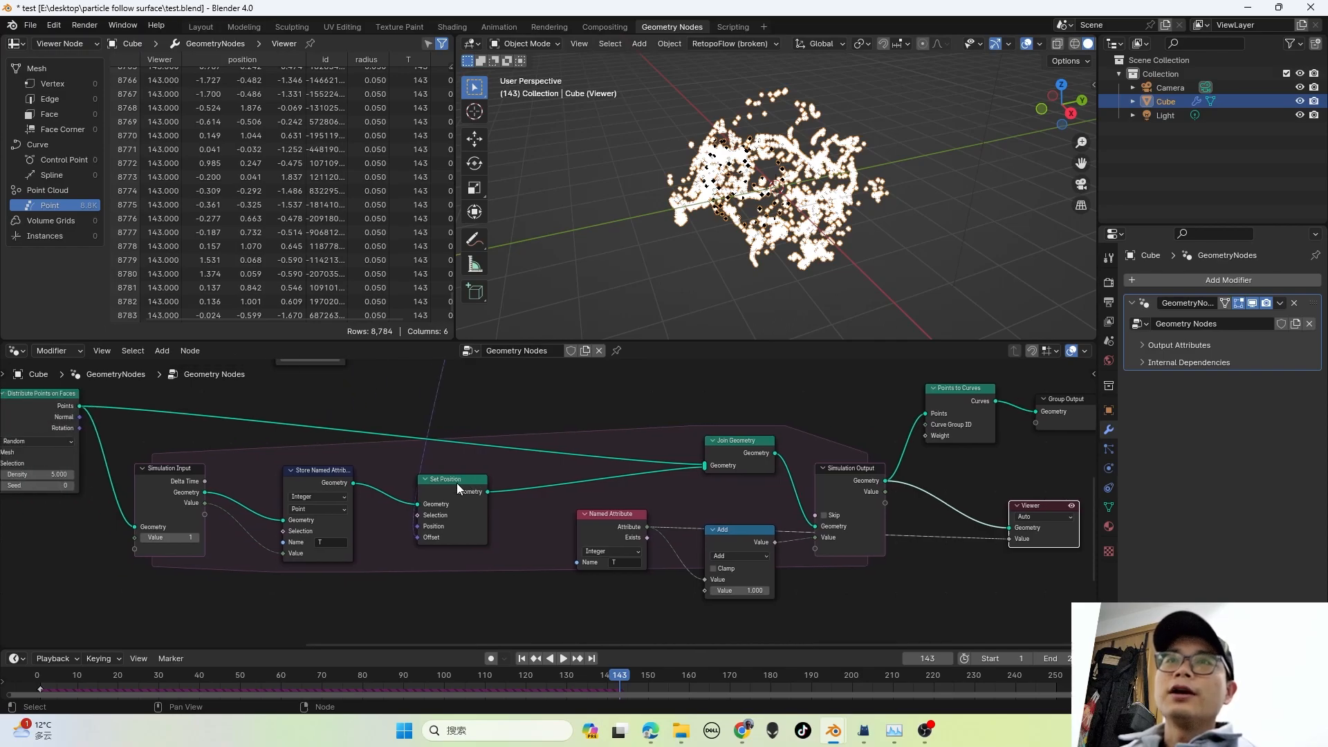
middle_click_drag(480, 476, 469, 486)
scroll(482, 493, "down", 2)
scroll(732, 506, "up", 2)
Step: Switch to the Layout workspace and move Join Geometry, Add and Named Attribute apart to make room before Simulation Output
left_click(205, 29)
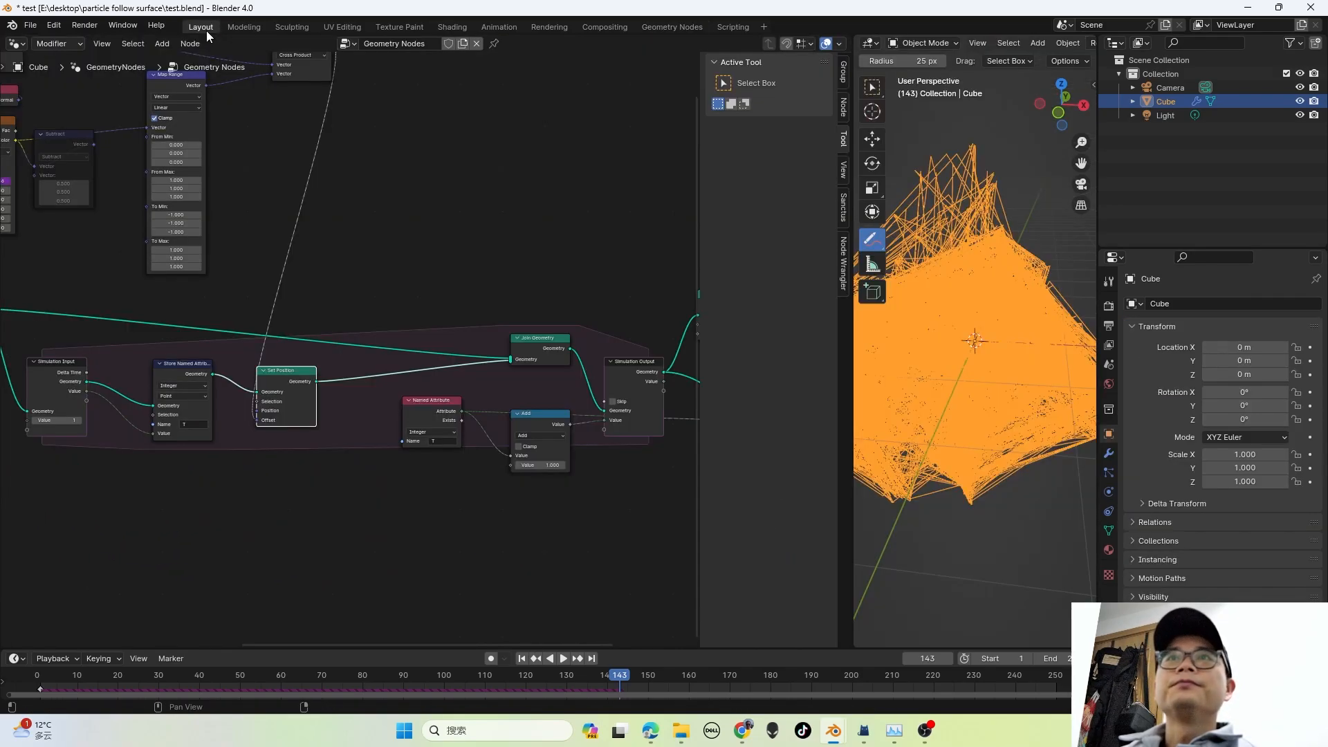
middle_click_drag(320, 395, 222, 393)
scroll(405, 396, "up", 3)
middle_click_drag(522, 404, 508, 357)
scroll(225, 375, "up", 1)
middle_click_drag(321, 329, 370, 333)
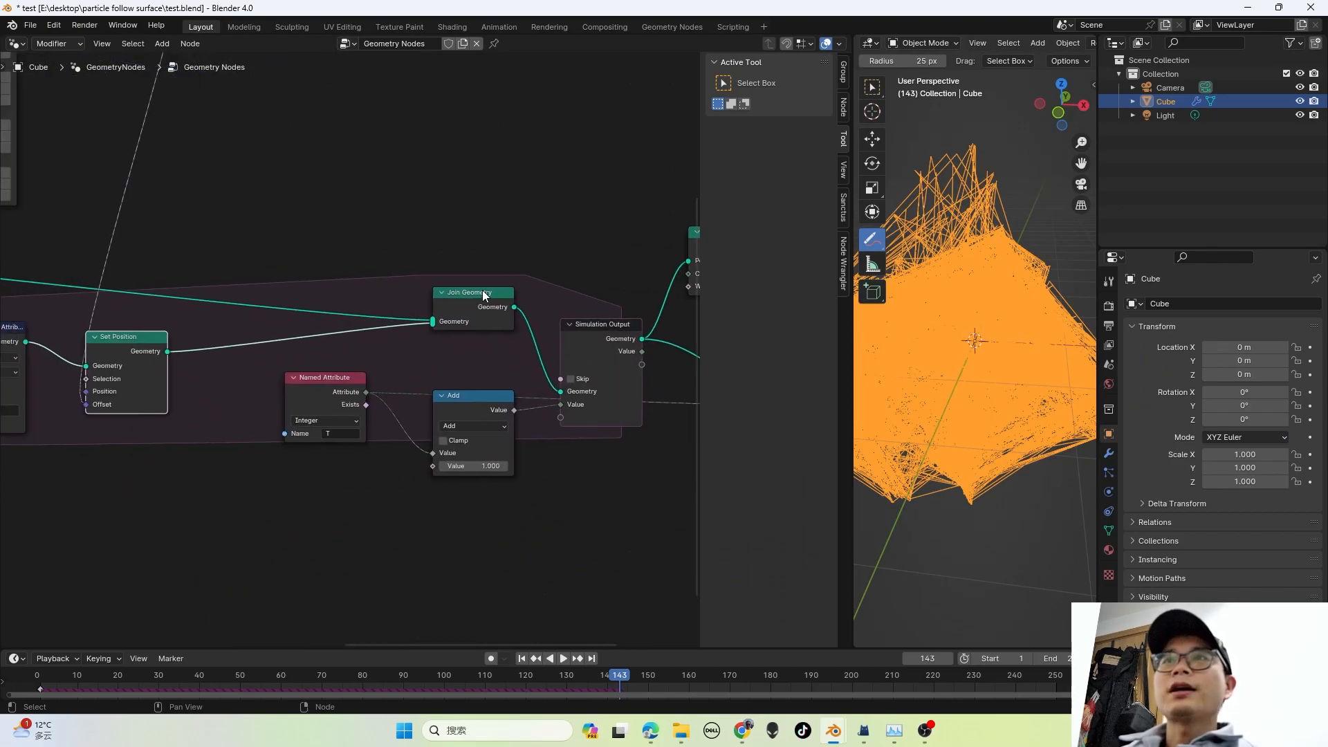
left_click_drag(482, 289, 325, 260)
left_click_drag(469, 411, 453, 470)
left_click_drag(325, 377, 315, 469)
Step: Insert a Delete Geometry node between Join Geometry and Simulation Output
key("shift+a")
left_click(387, 288)
type("del")
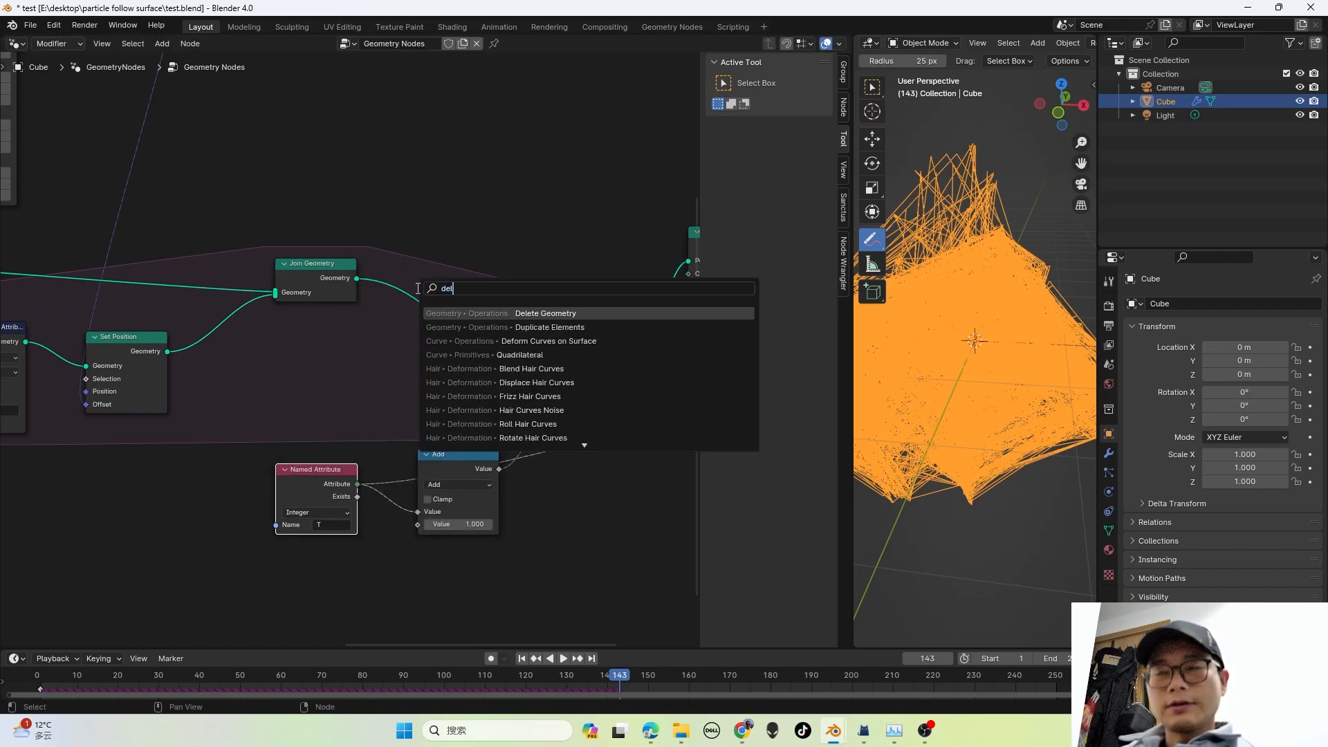
left_click(526, 312)
left_click(454, 313)
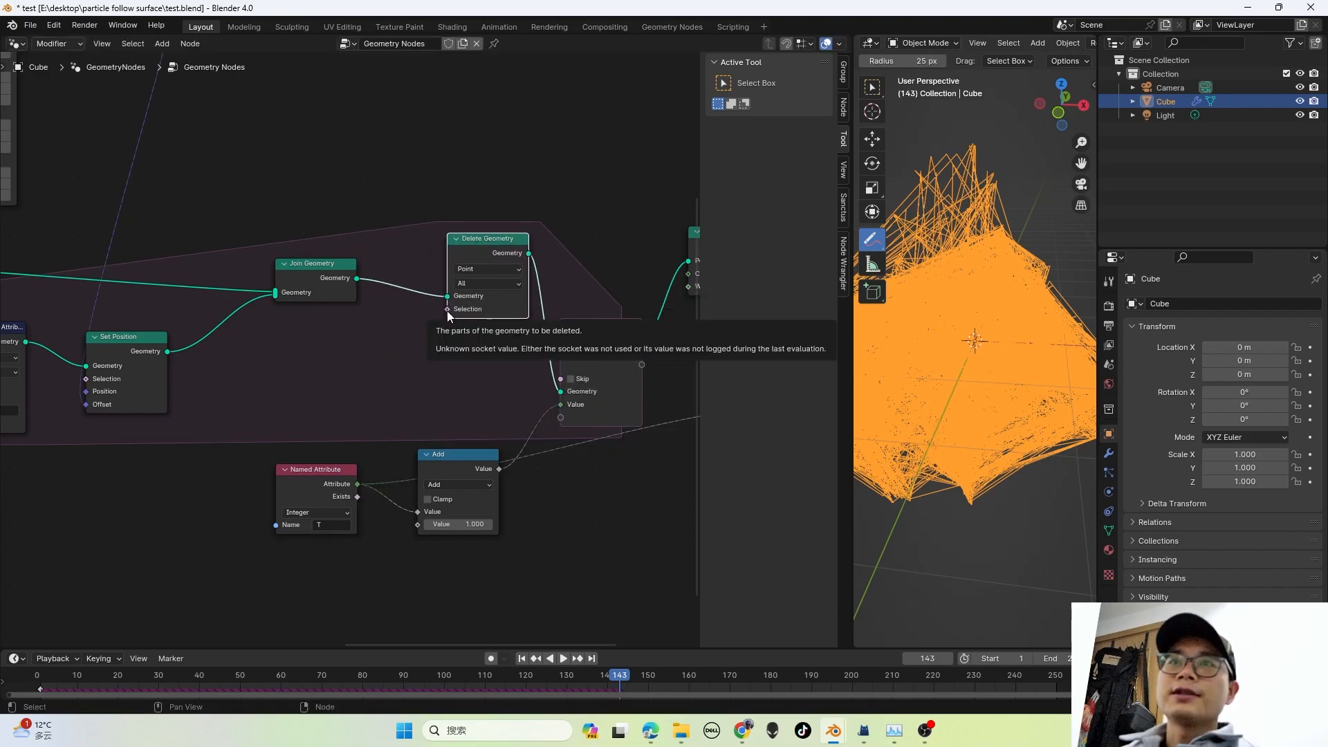
Step: Move Named Attribute and Add lower, and drive Delete Geometry's Selection with a new Integer Compare node set to Equal
left_click_drag(317, 478, 254, 522)
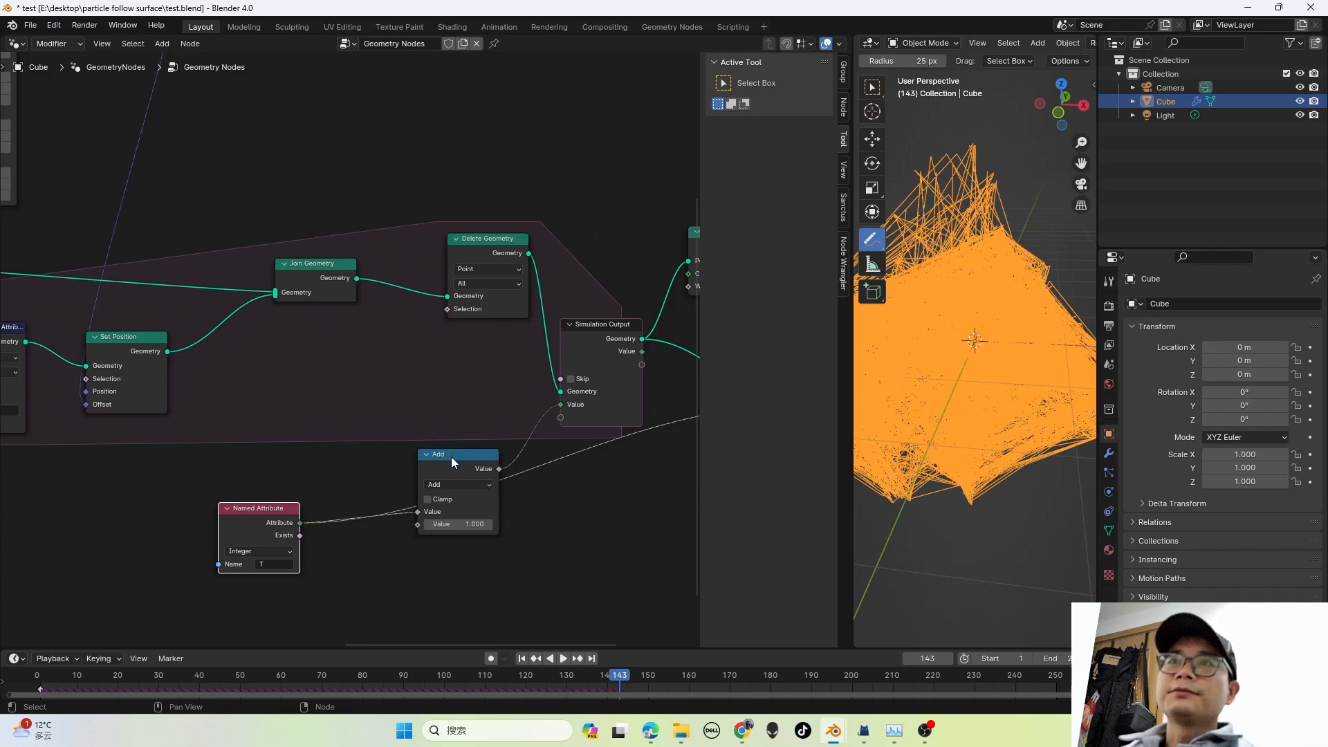
left_click_drag(451, 455, 460, 504)
left_click_drag(447, 308, 381, 386)
type("comp")
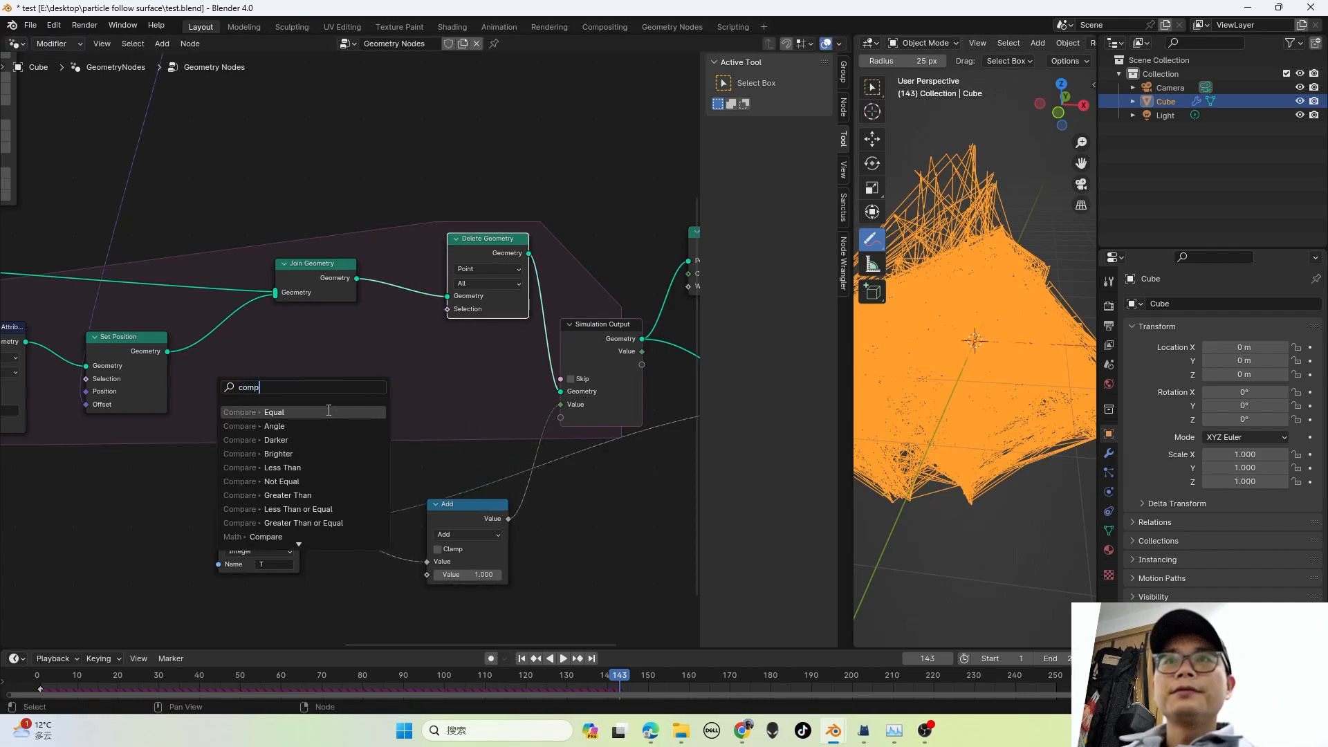
left_click(329, 411)
left_click(375, 401)
left_click(375, 399)
left_click(375, 397)
scroll(374, 397, "up", 2)
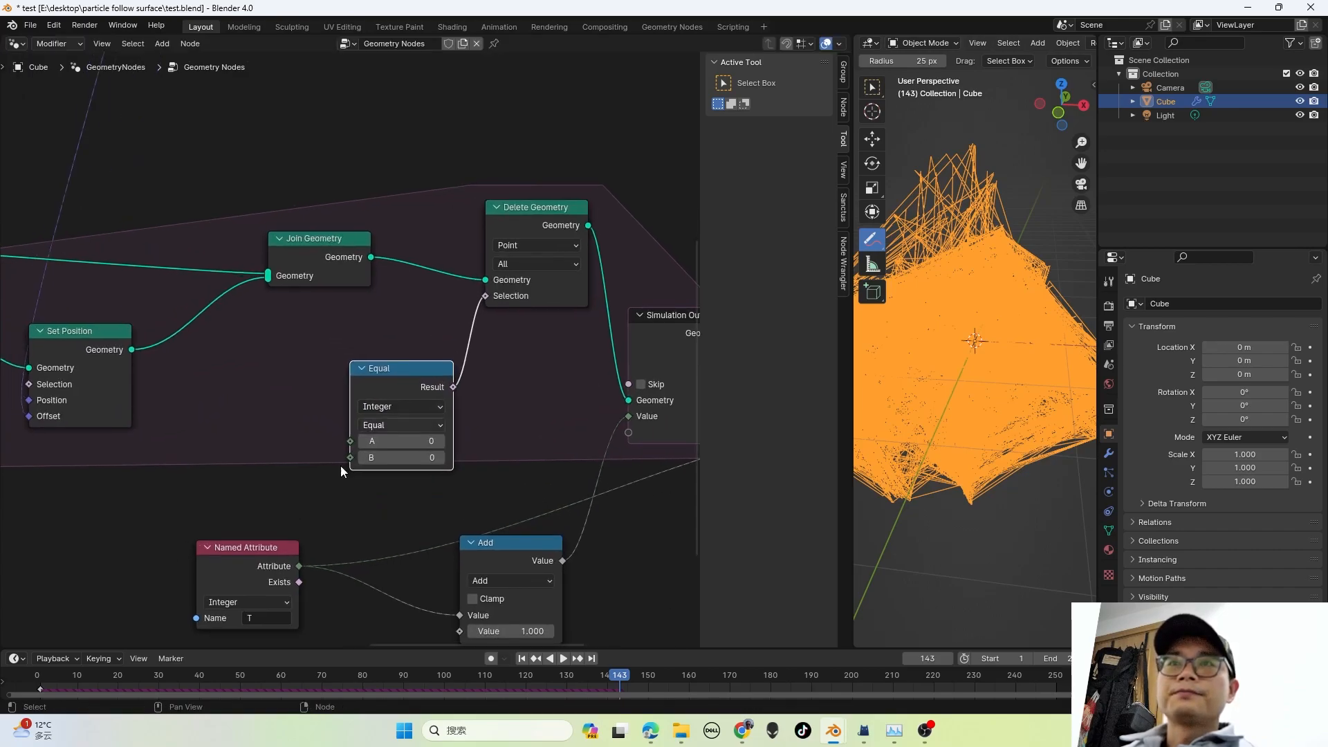
Step: Connect Named Attribute's Attribute to the Compare node's A, set B to 10 and the operation to Greater Than
left_click_drag(303, 558, 268, 528)
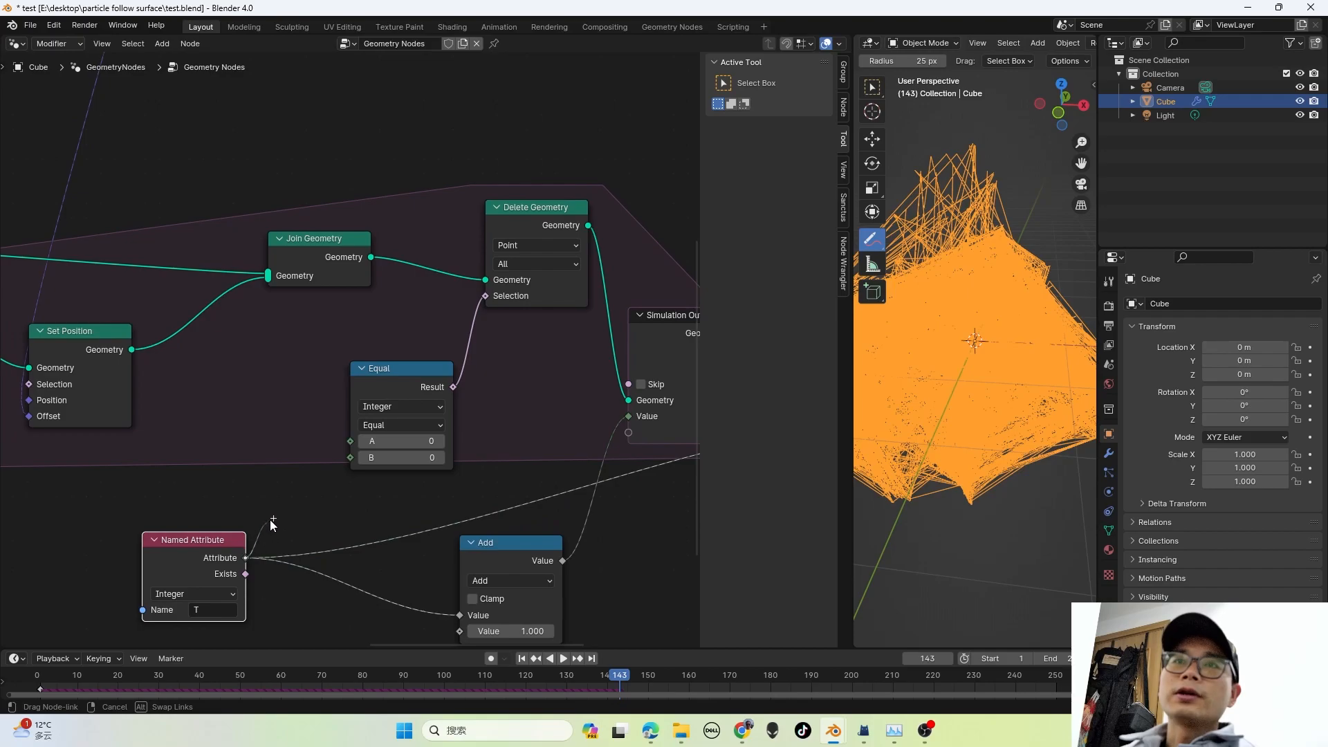
left_click_drag(327, 450, 347, 440)
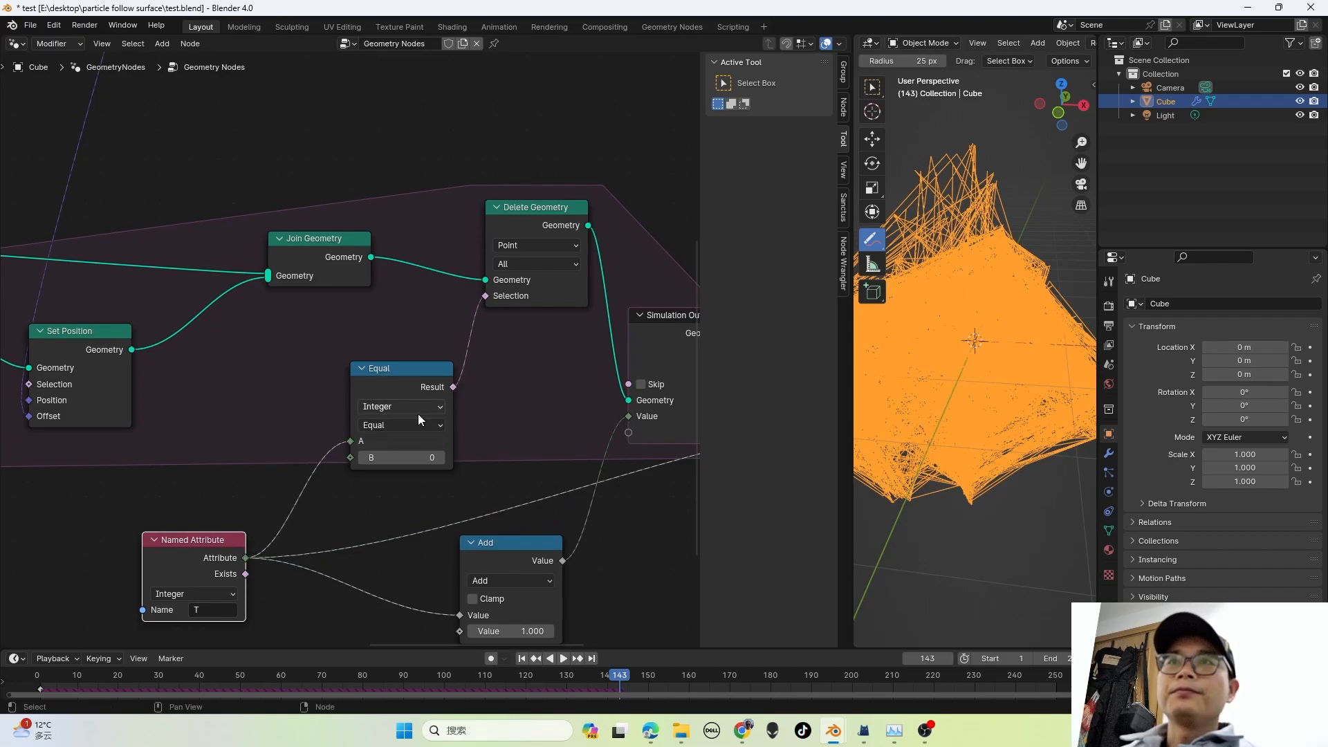
left_click(419, 458)
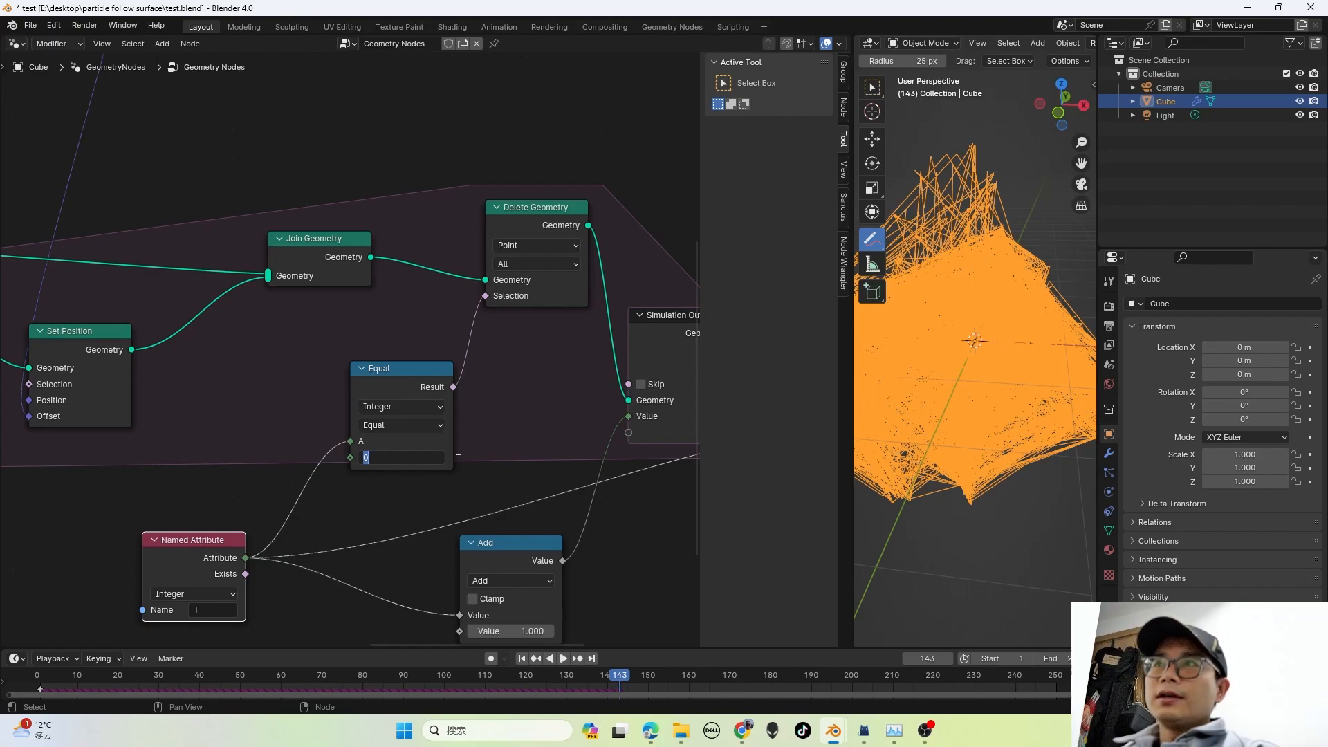
type("10")
key("Return")
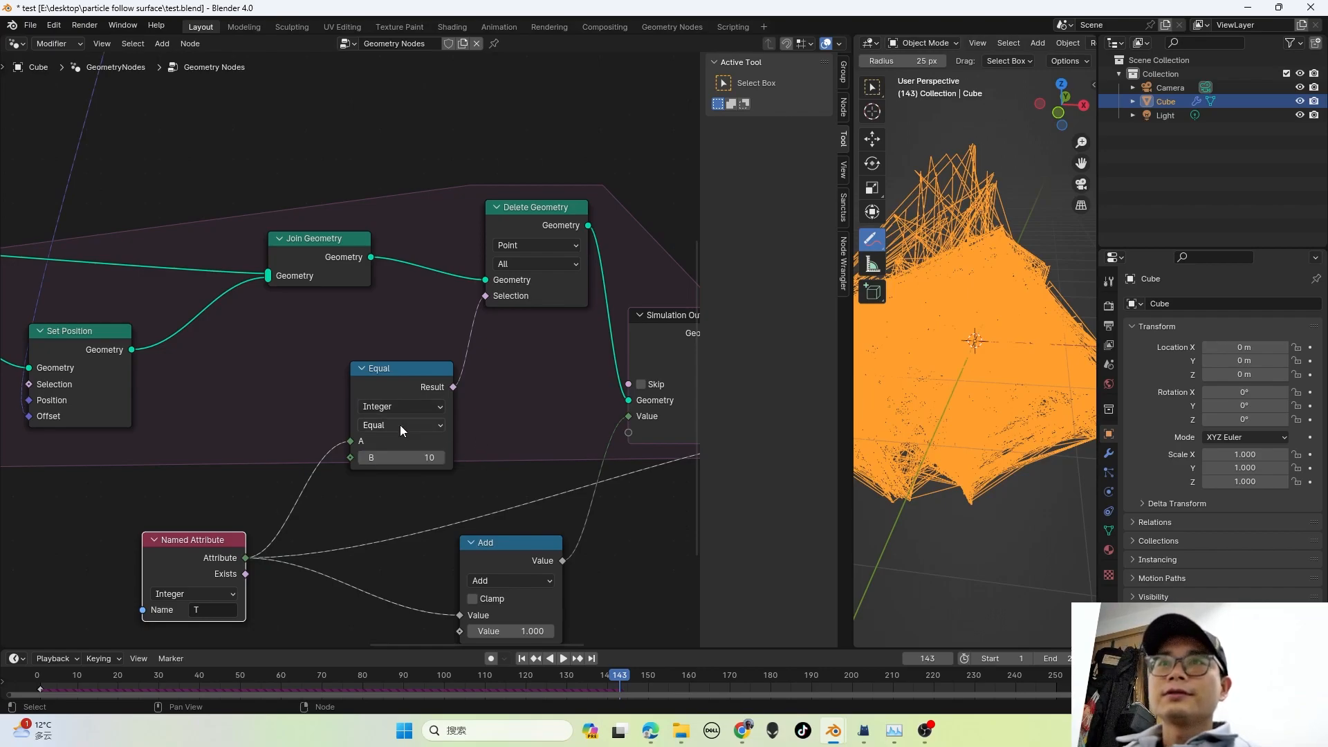
left_click(400, 425)
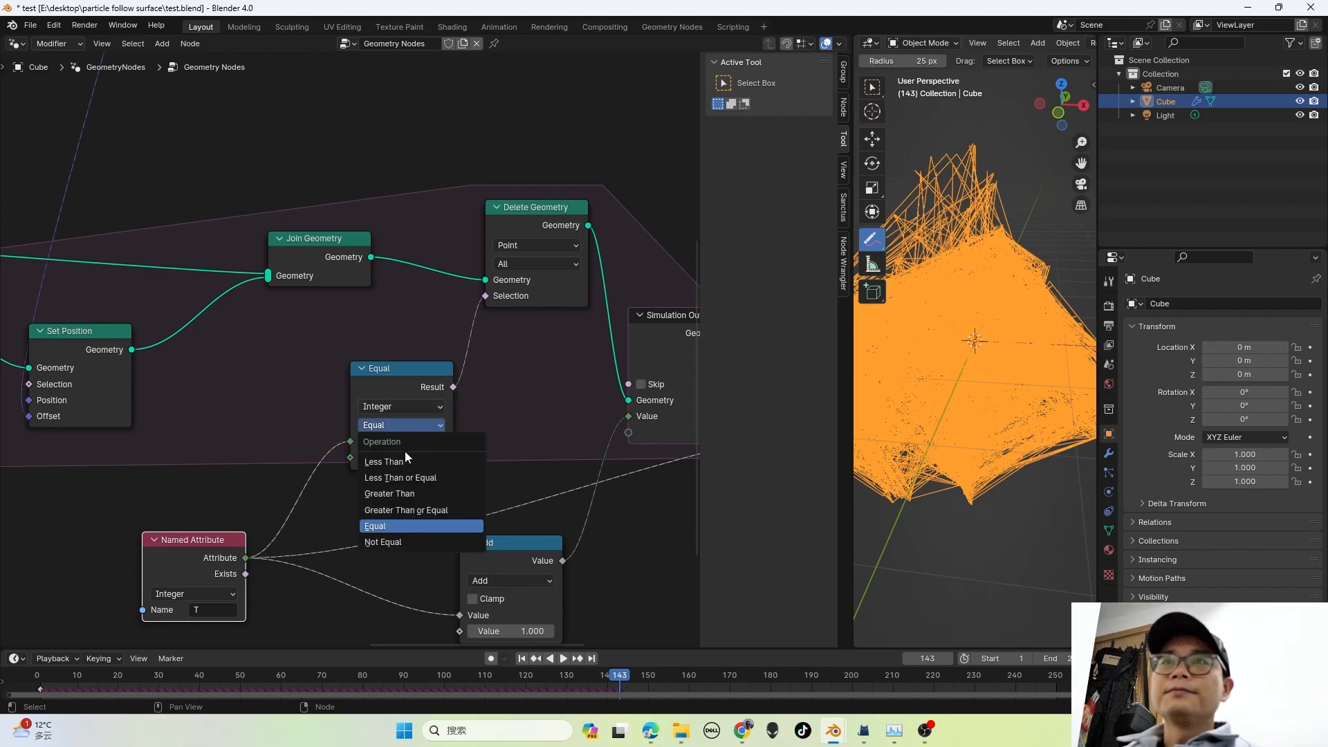
left_click(420, 495)
Step: Play the animation from the first frame and inspect the generated curves from another angle
key("shift+Left")
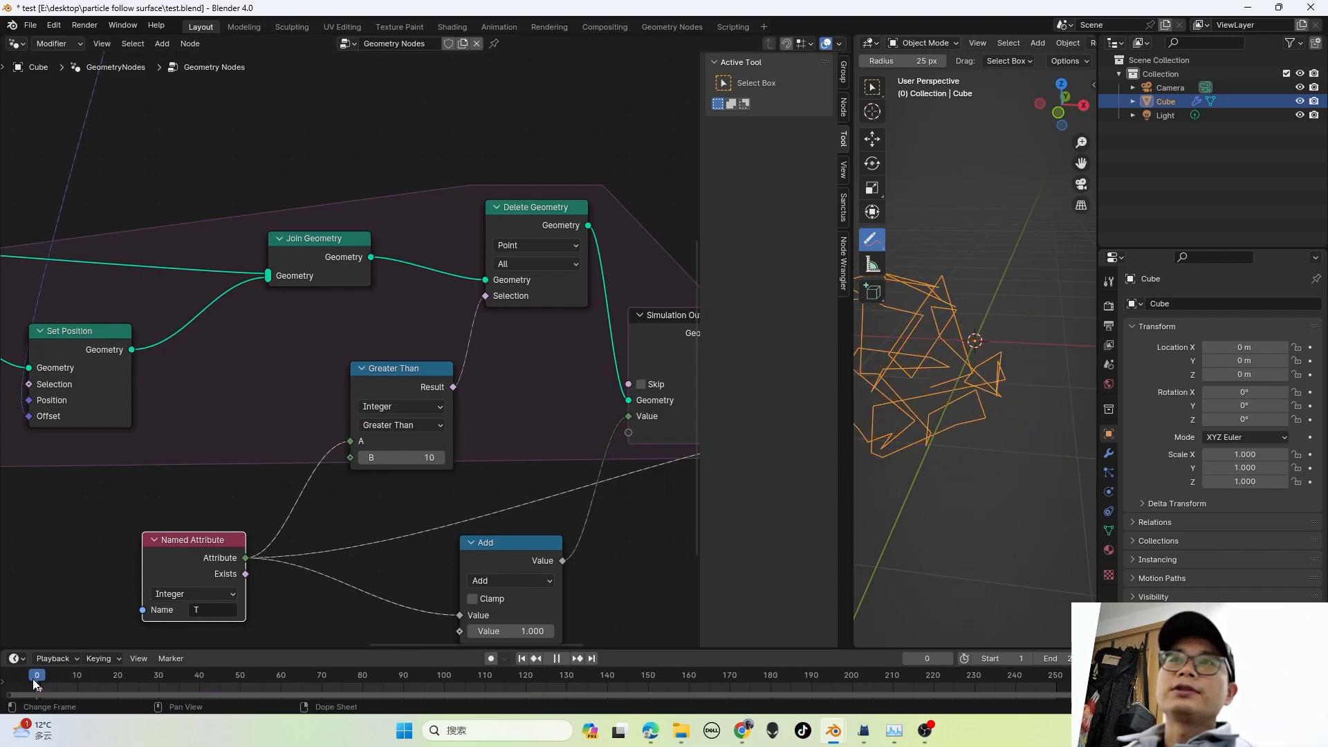
key("space")
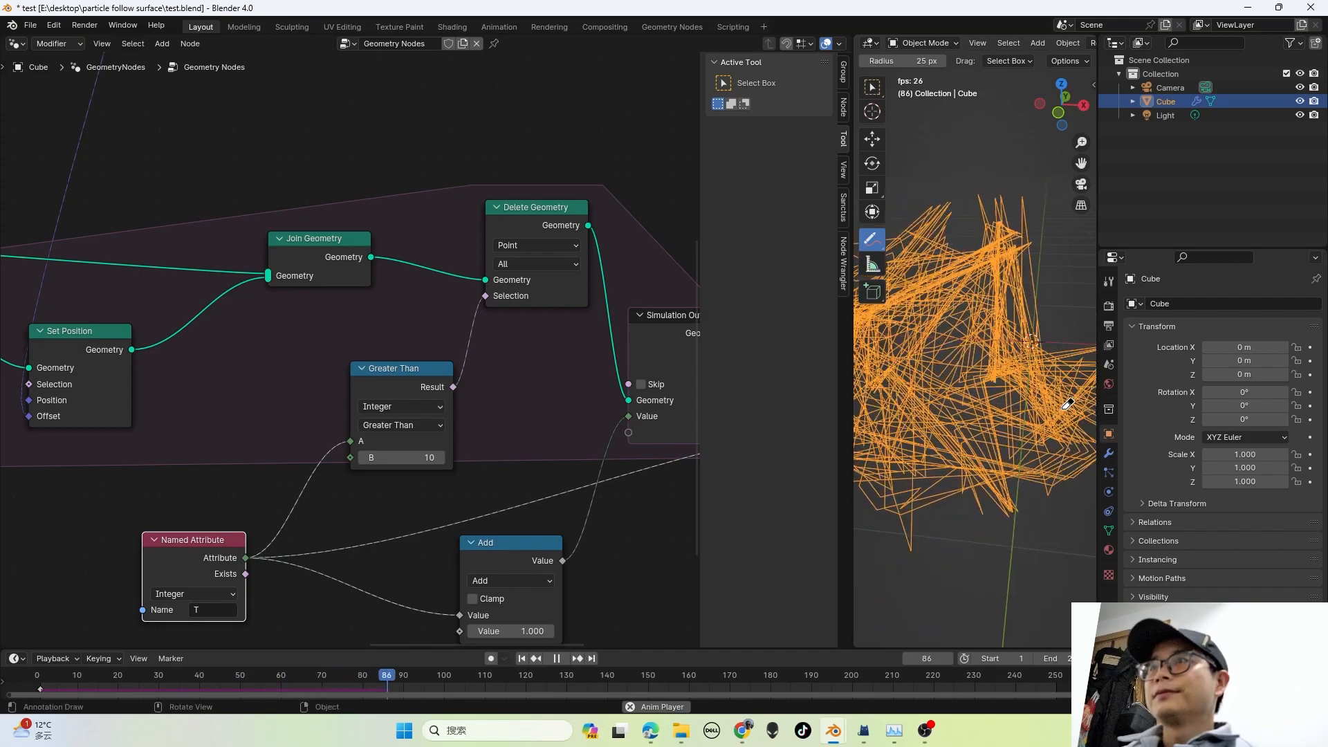
middle_click_drag(1024, 403, 841, 388)
key("space")
Step: Examine the node tree from the output nodes back to Distribute Points on Faces and Simulation Input
scroll(442, 405, "down", 5)
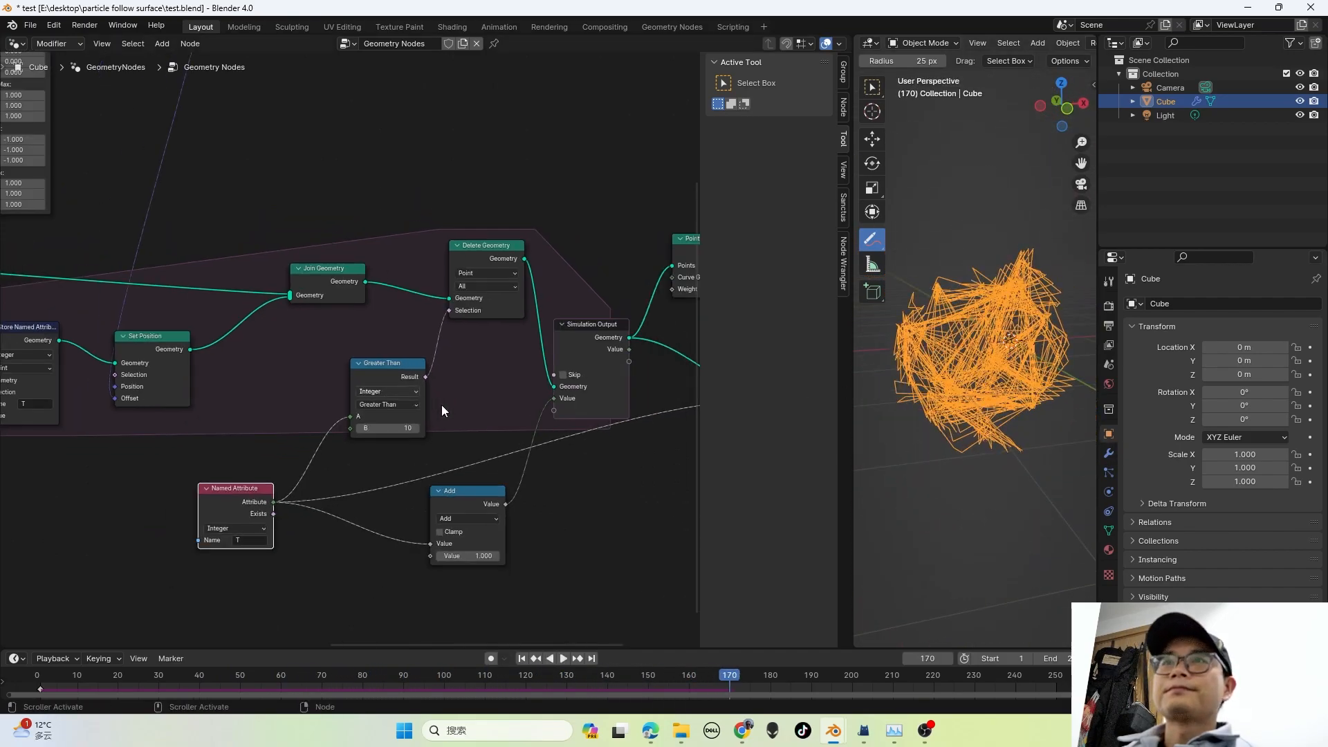
scroll(567, 411, "up", 2)
middle_click_drag(574, 377, 545, 415)
scroll(340, 413, "down", 2)
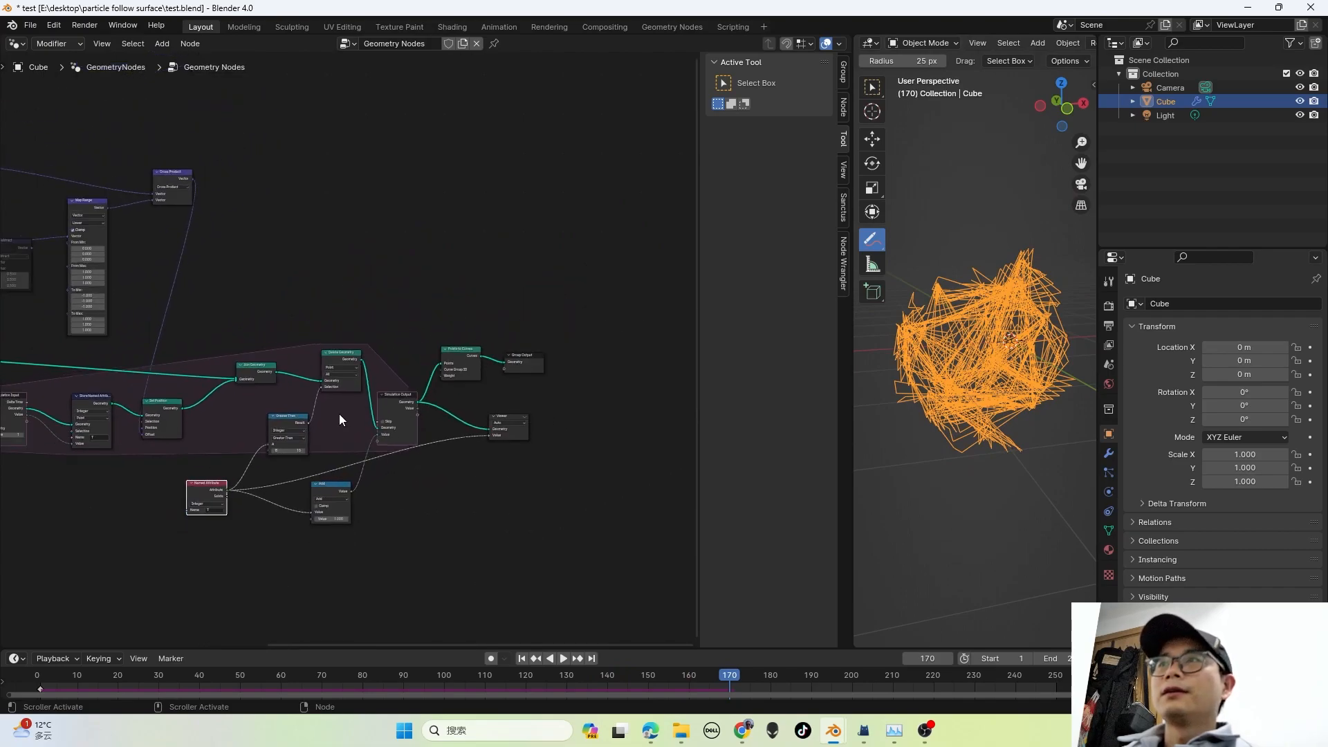
middle_click_drag(290, 413, 484, 415)
scroll(206, 399, "down", 2)
middle_click_drag(206, 399, 397, 398)
scroll(402, 382, "up", 14)
middle_click_drag(247, 375, 301, 378)
scroll(301, 379, "down", 3)
middle_click_drag(371, 403, 243, 400)
scroll(371, 401, "down", 3)
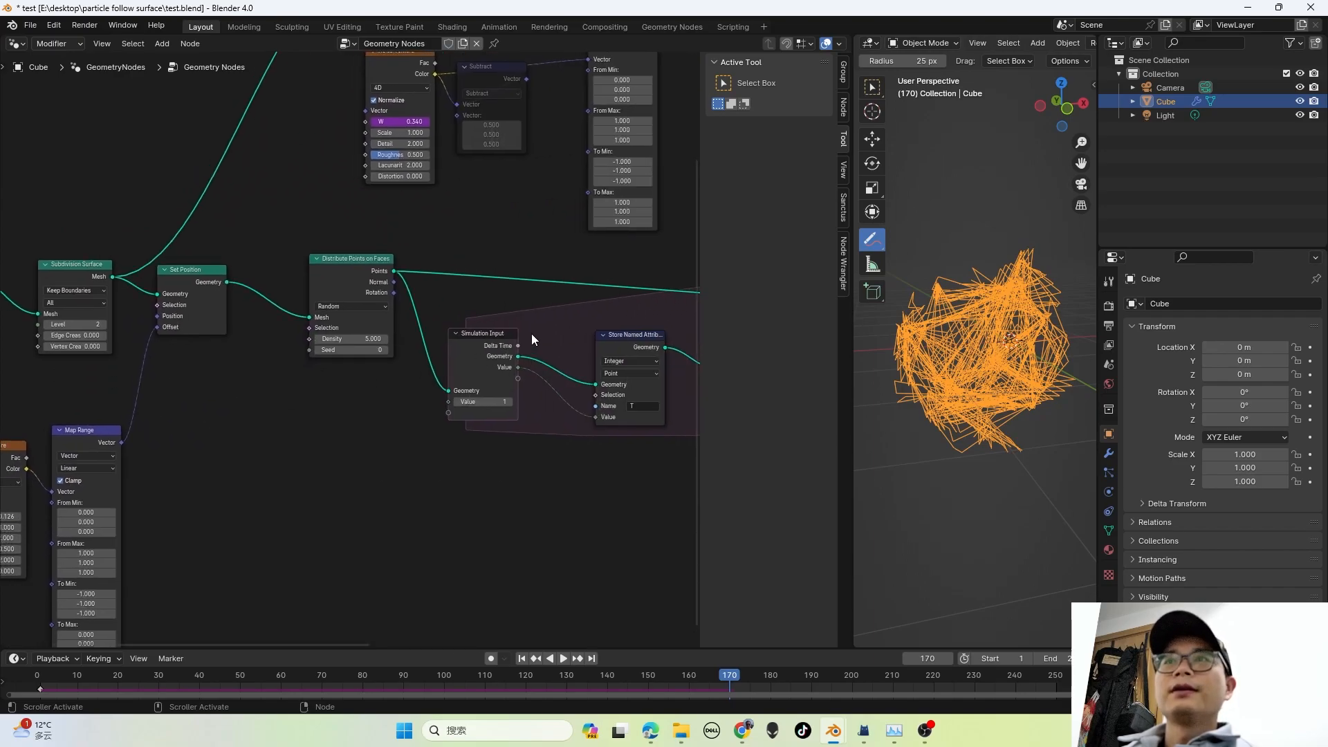
Step: Set the Distribute Points on Faces Density to 20 and play the animation from frame 0
scroll(512, 336, "up", 3)
left_click_drag(380, 335, 408, 335)
left_click(376, 333)
type("20")
key("Return")
left_click(38, 678)
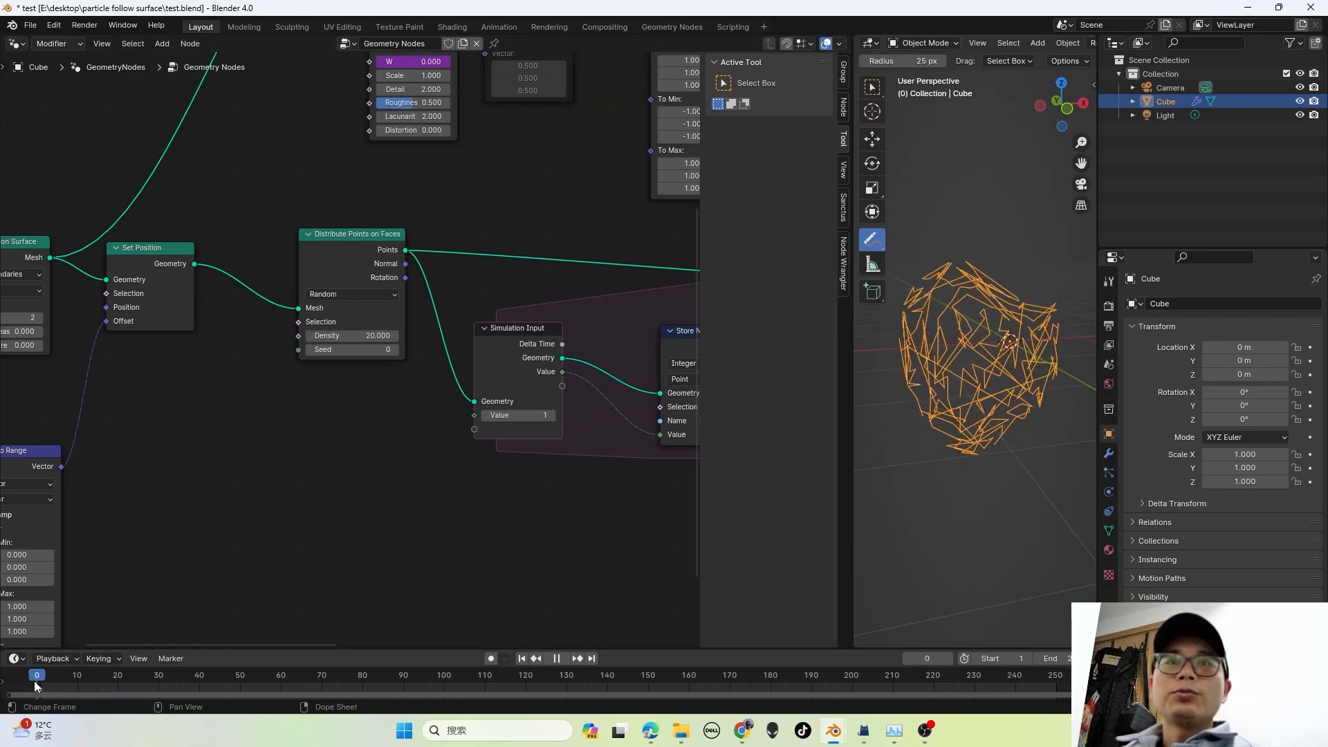
key("space")
key("space")
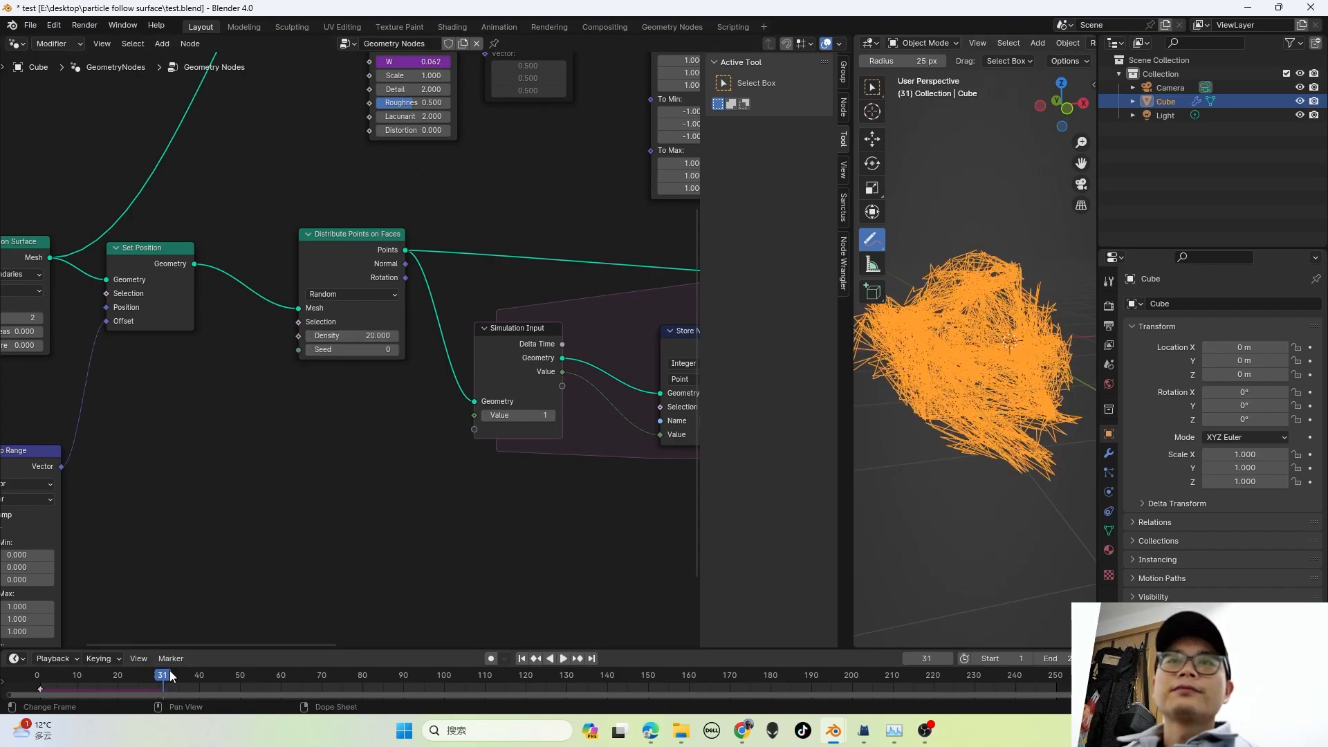
Step: Set the Distribute Points on Faces Density to 2, replay the animation from the start and view the curves from another angle
left_click(379, 337)
type("2")
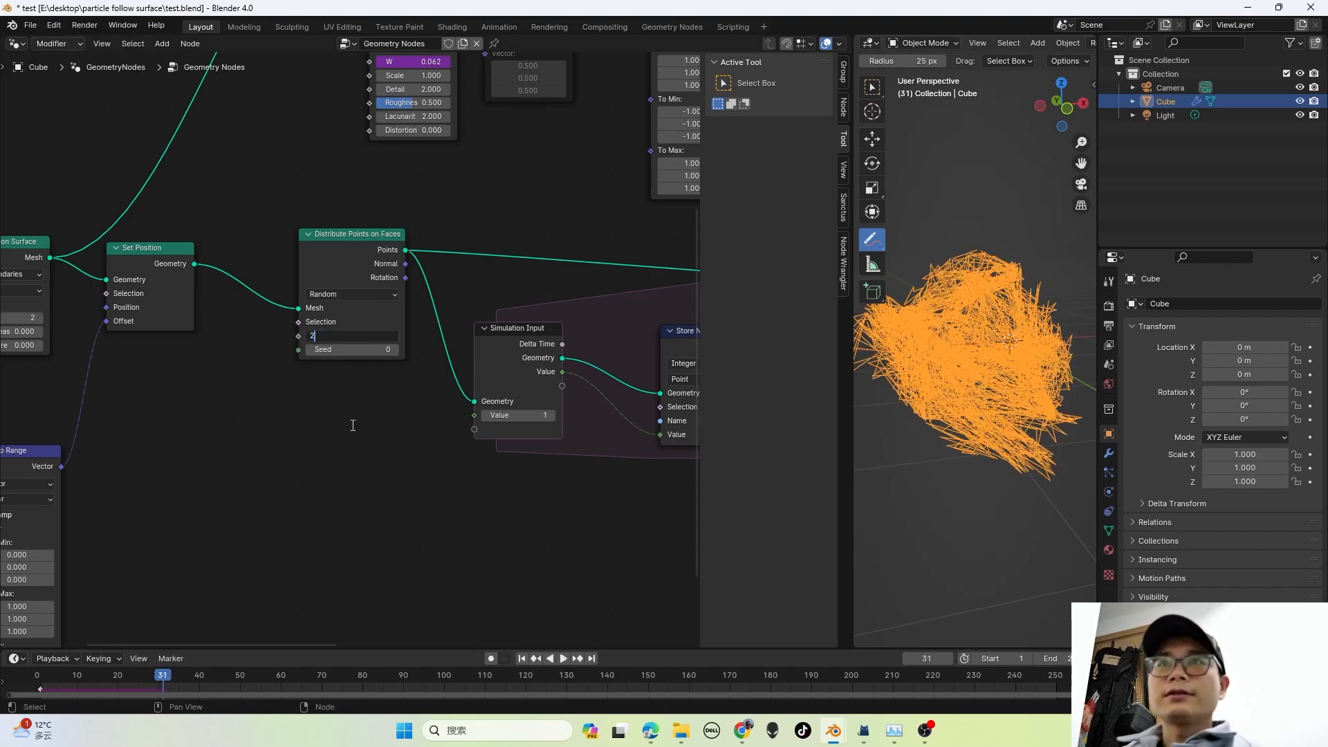
key("Return")
key("shift+Left")
key("space")
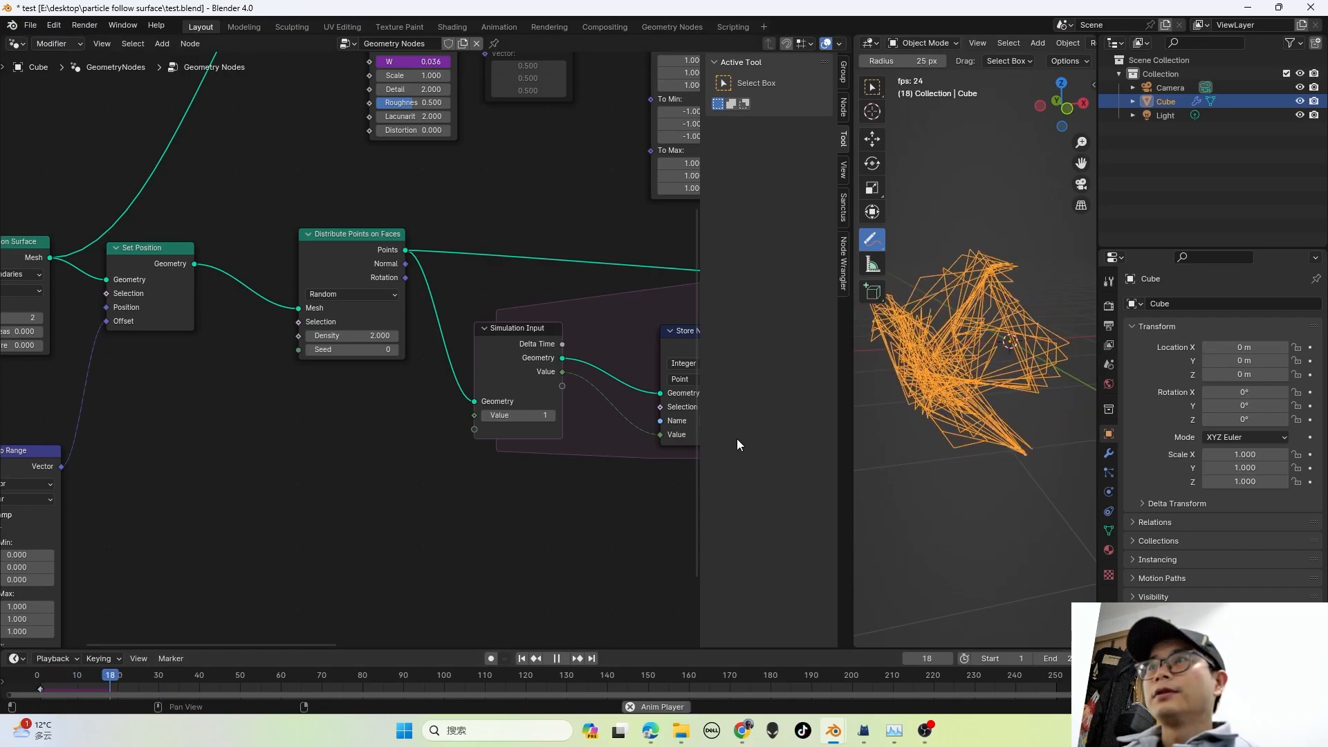
key("space")
middle_click_drag(1002, 376, 954, 386)
key("space")
scroll(379, 342, "down", 3)
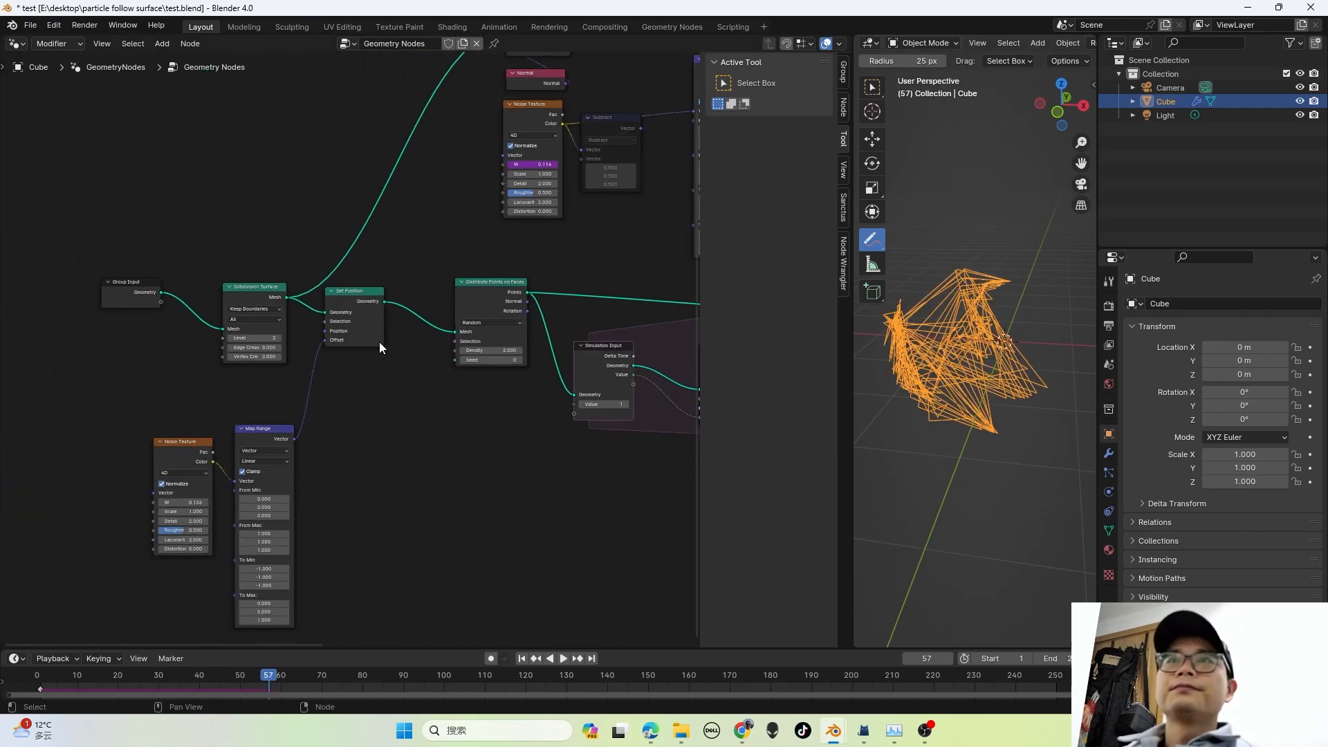
key("space")
Step: Set the Scale of the Noise Texture with the animated W to 2 and replay the animation from the start
scroll(380, 331, "up", 4)
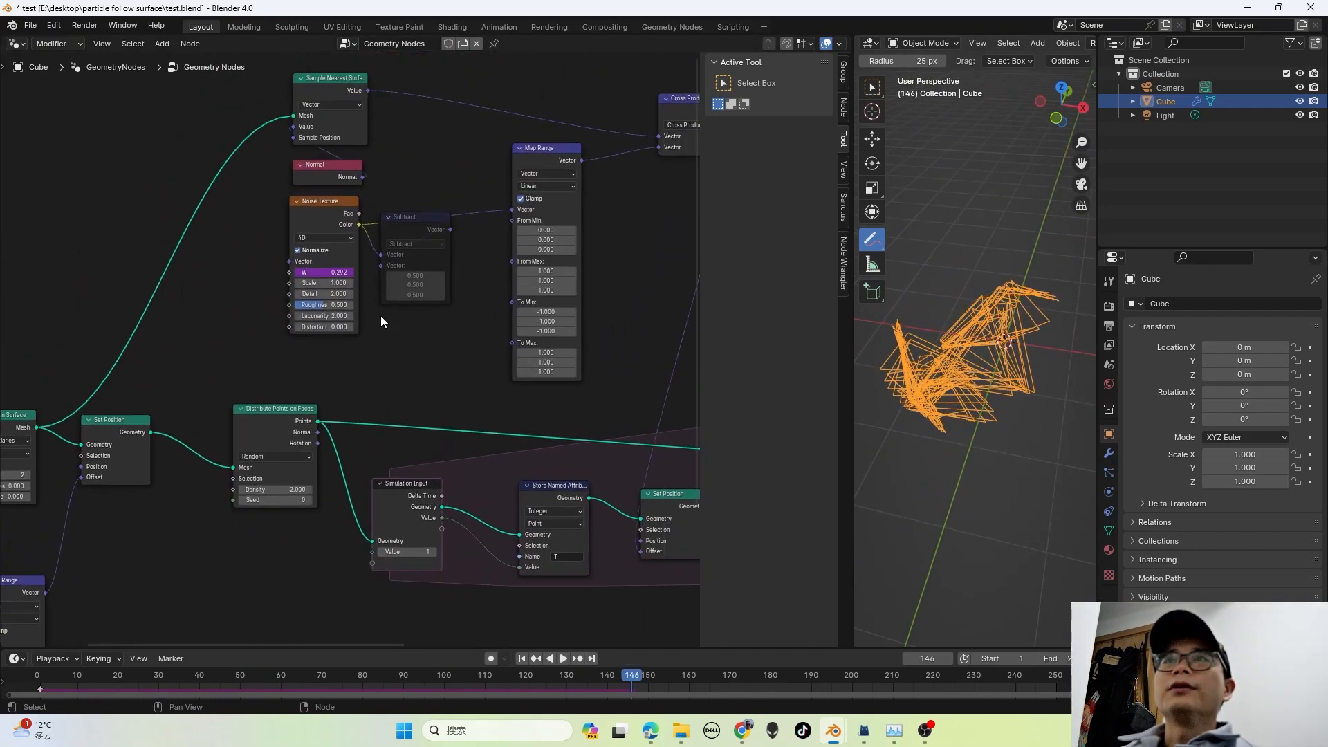
left_click(325, 246)
type("2")
key("Return")
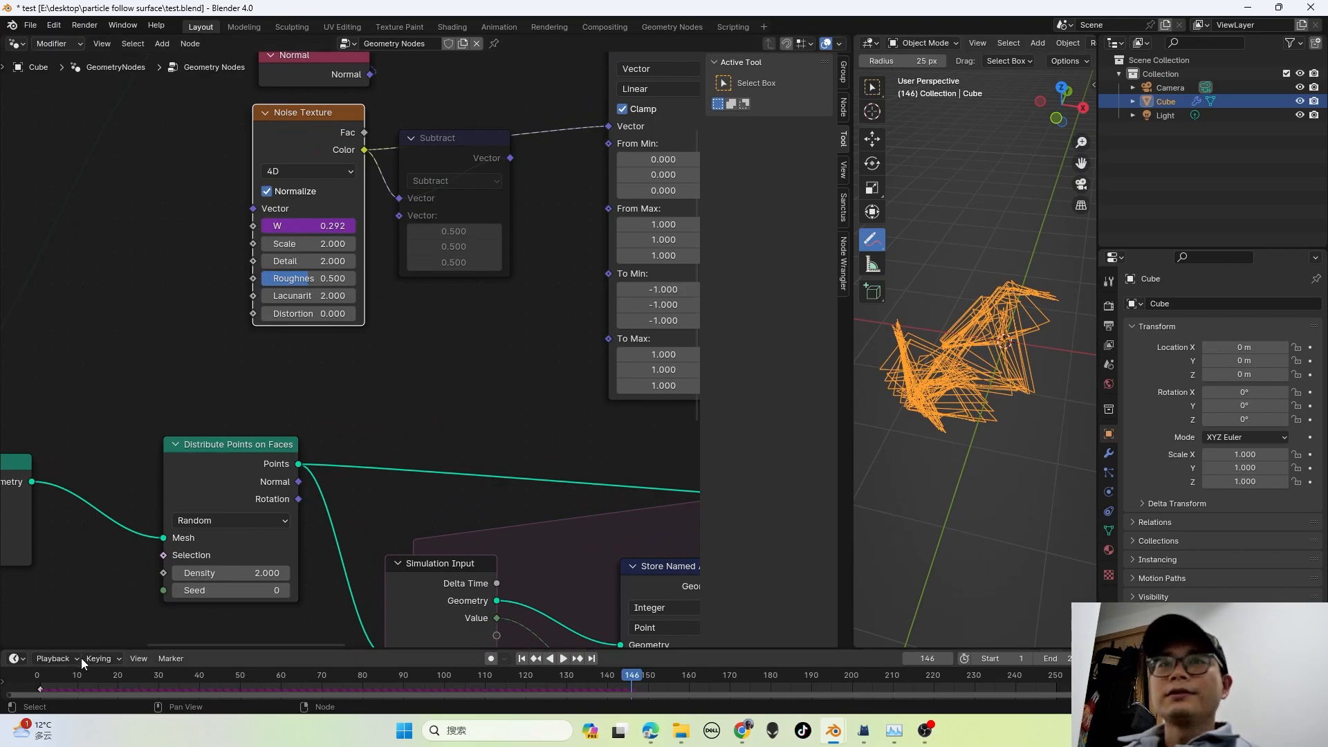
key("shift+Left")
key("space")
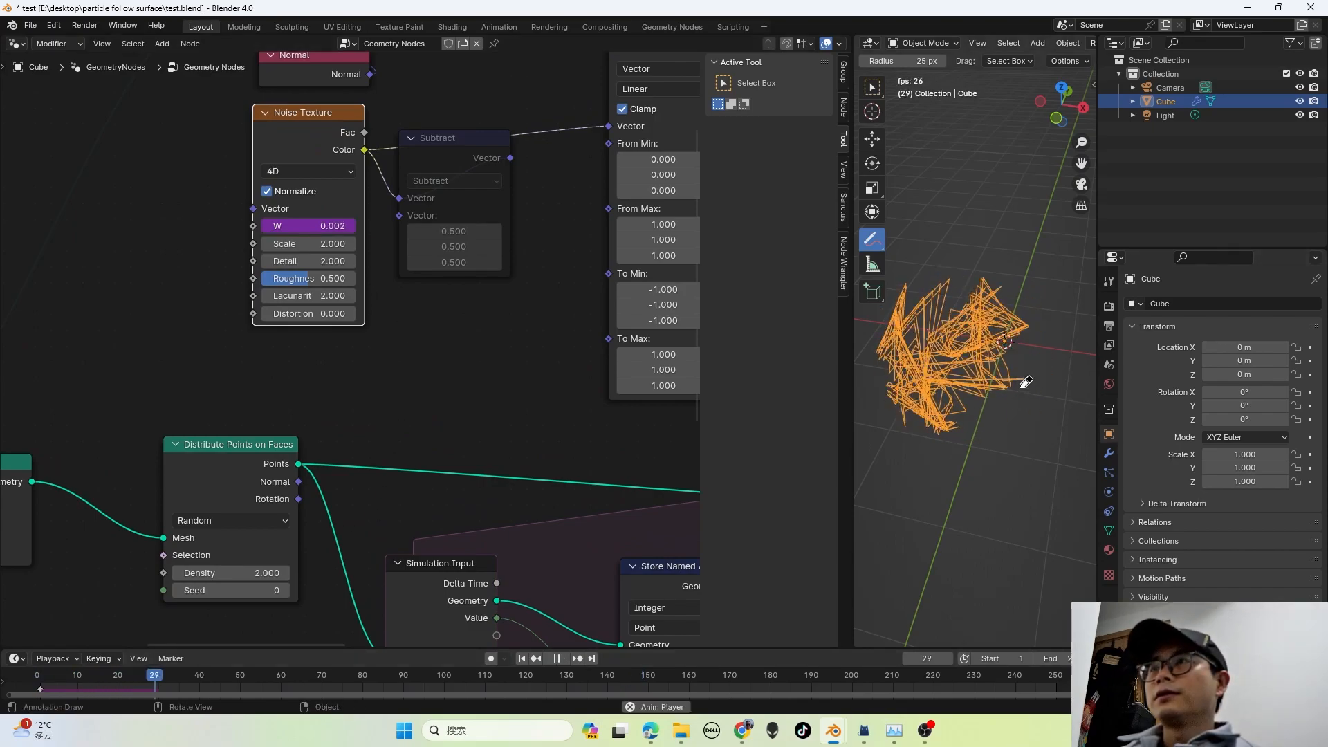
key("space")
Step: Try a Noise Texture Scale of 5 and replay the animation from the start
left_click(325, 243)
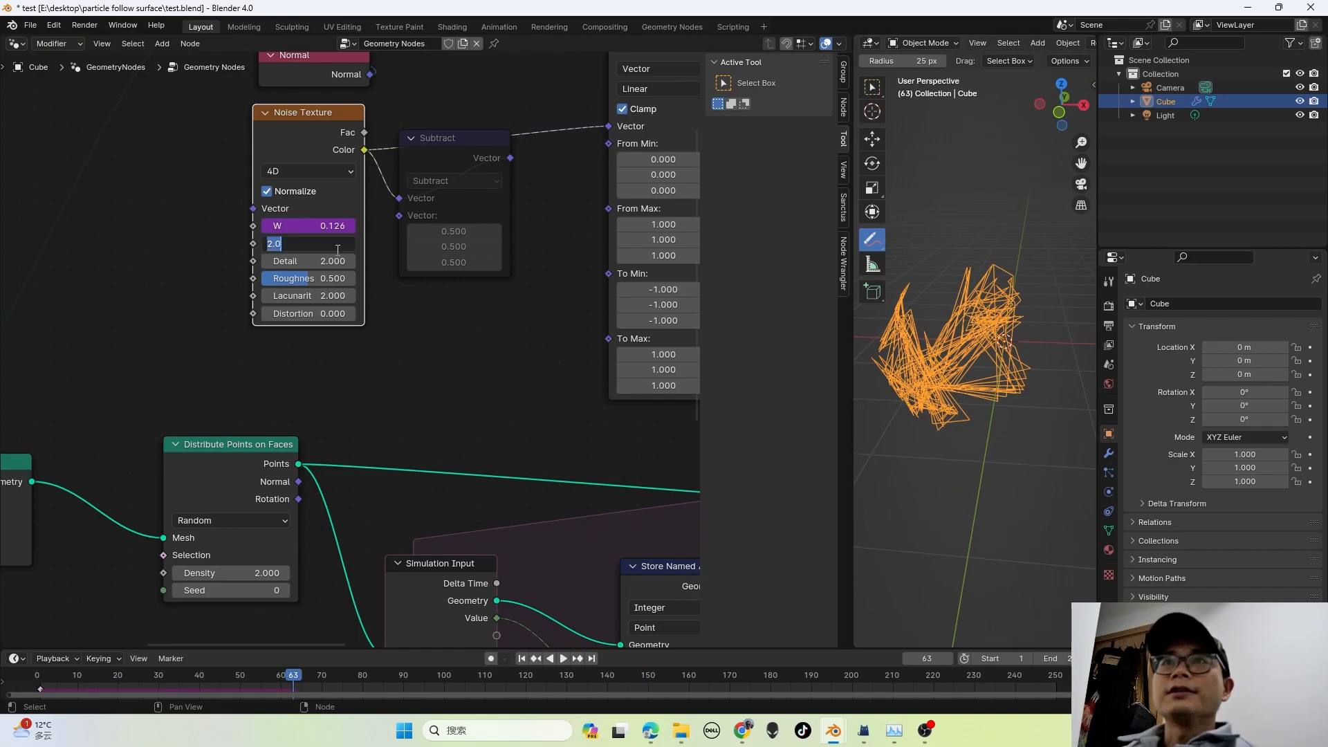
type("5")
key("Return")
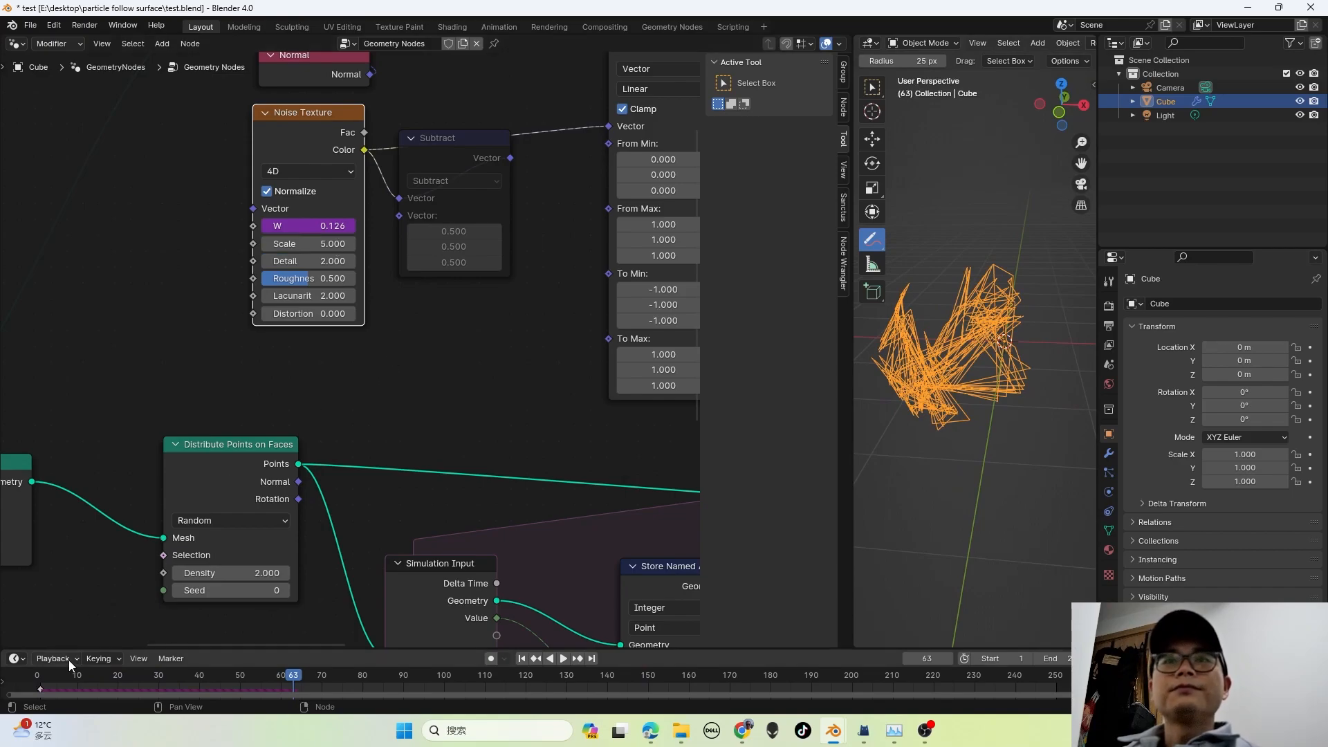
key("shift+Left")
key("space")
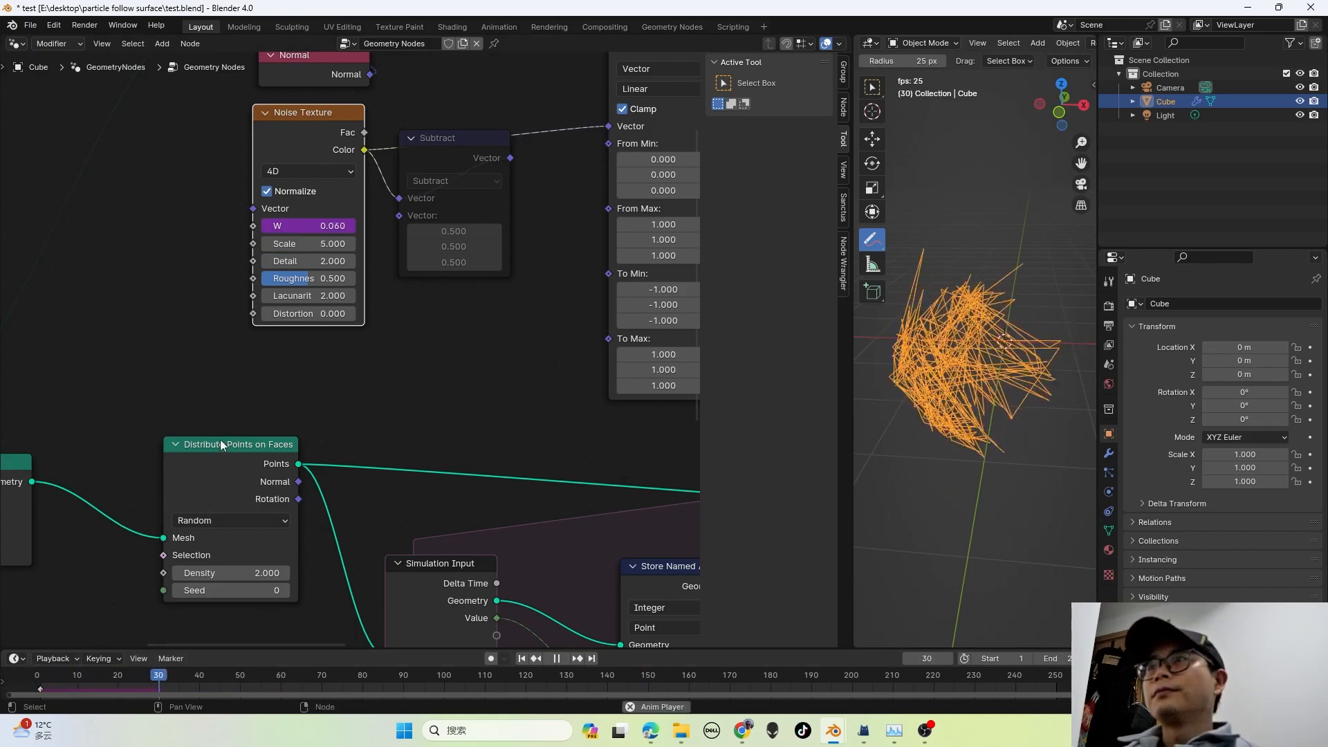
key("space")
Step: Try a Noise Texture Scale of 3 and replay the animation from the start
left_click(322, 243)
type("3")
key("Return")
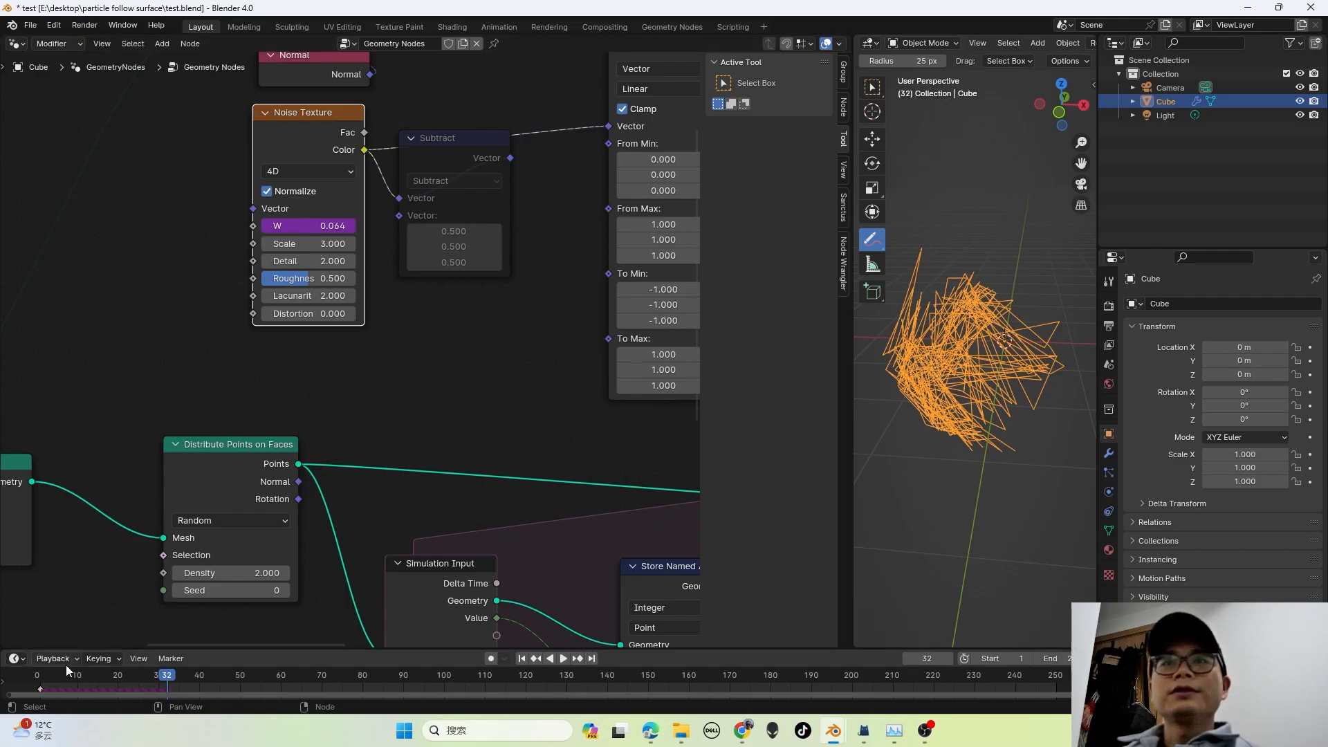
key("shift+Left")
key("space")
key("space")
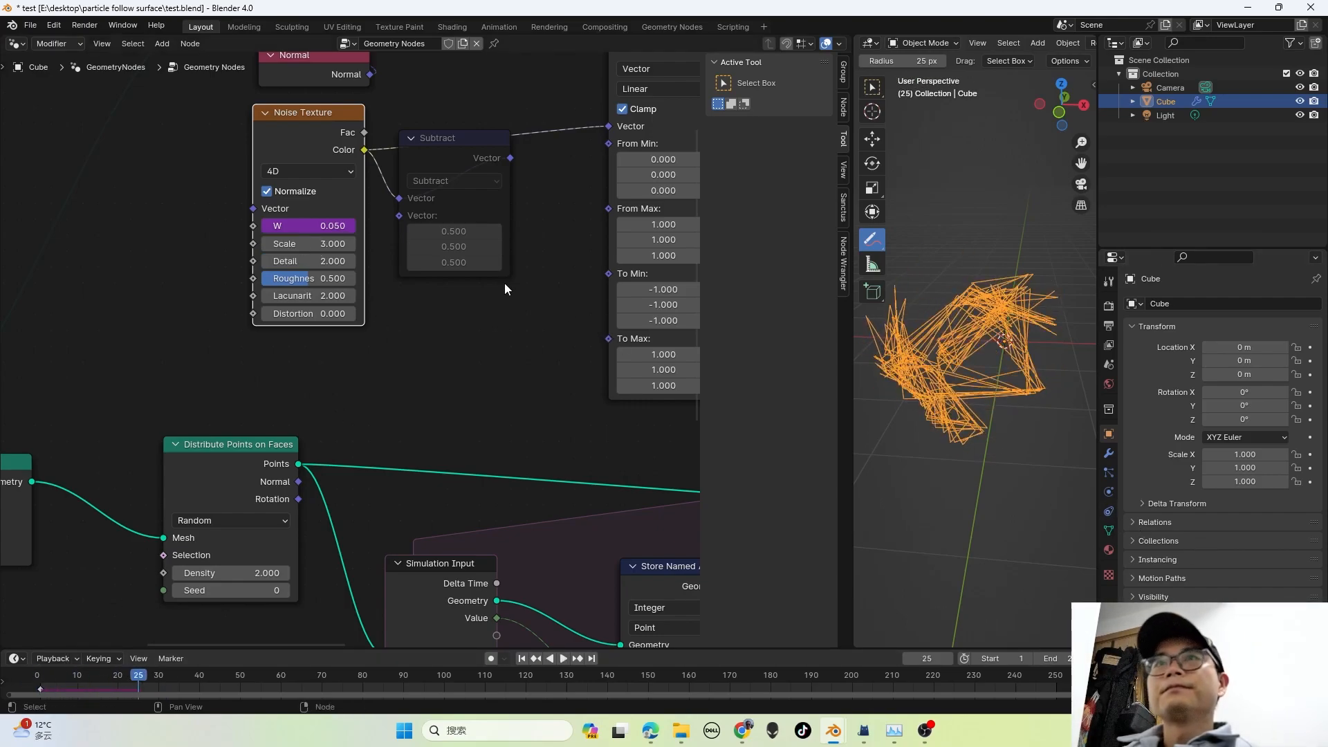
Step: Set the Noise Texture Scale back to 2 and replay the animation to check the curves
left_click(354, 241)
type("2")
key("Return")
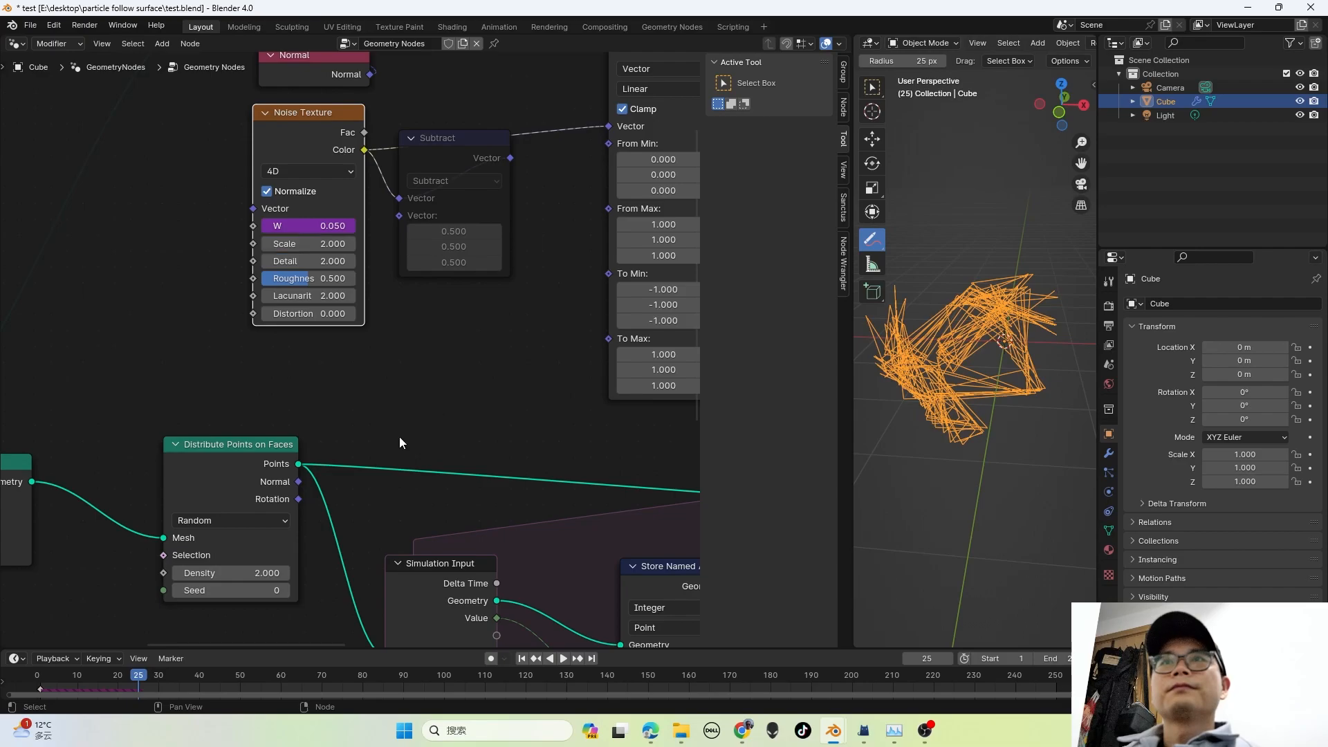
key("shift+Left")
key("space")
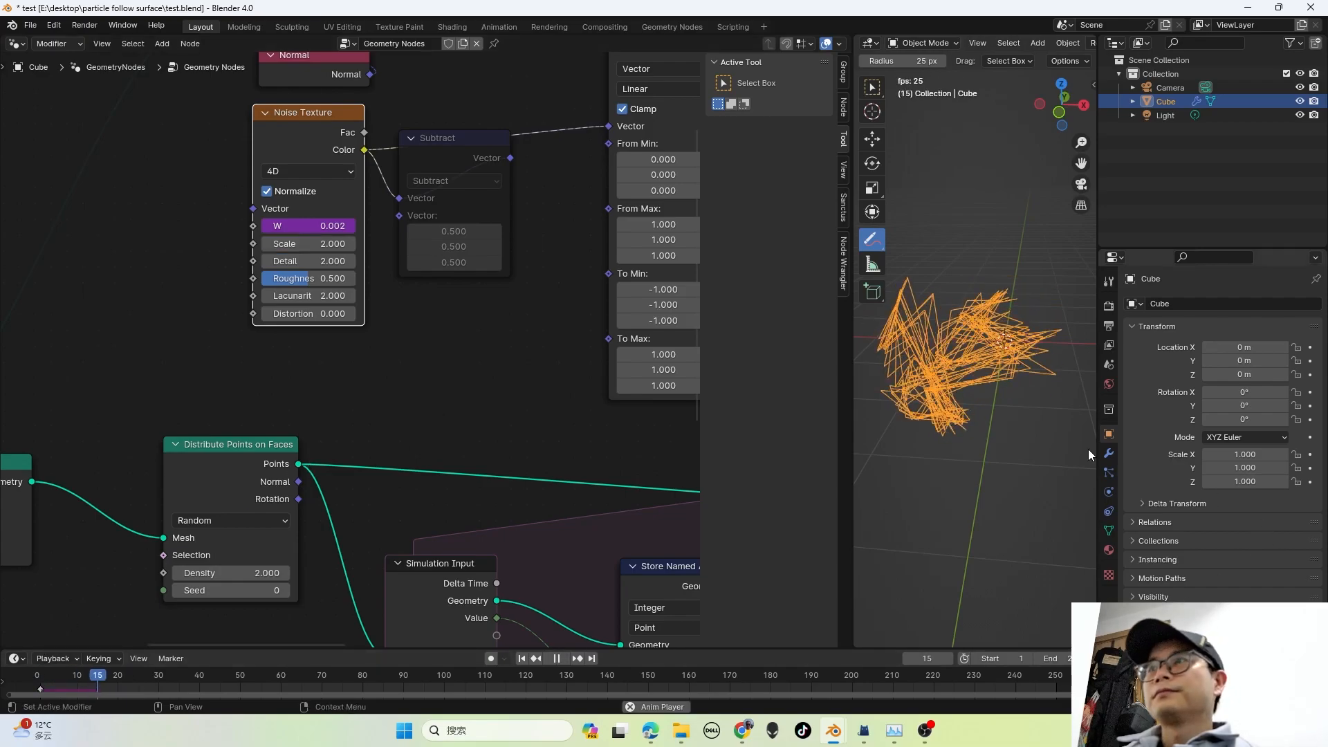
key("space")
Step: Save the blend file
scroll(412, 435, "down", 2)
scroll(412, 441, "down", 2)
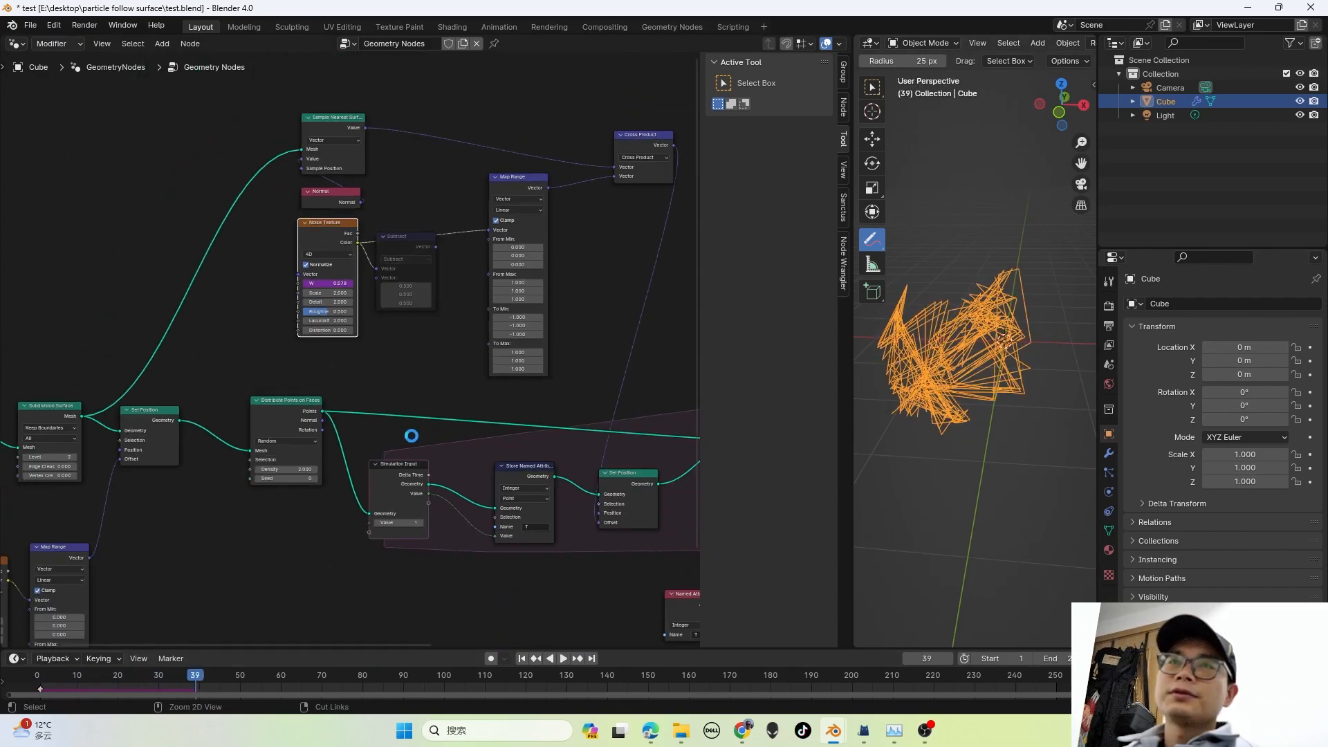
key("ctrl+s")
Step: Move the Group Output node well away from Points to Curves to make room for more nodes
scroll(412, 441, "down", 2)
scroll(442, 441, "down", 1)
middle_click_drag(350, 433, 242, 432)
scroll(414, 414, "down", 1)
middle_click_drag(583, 442, 323, 437)
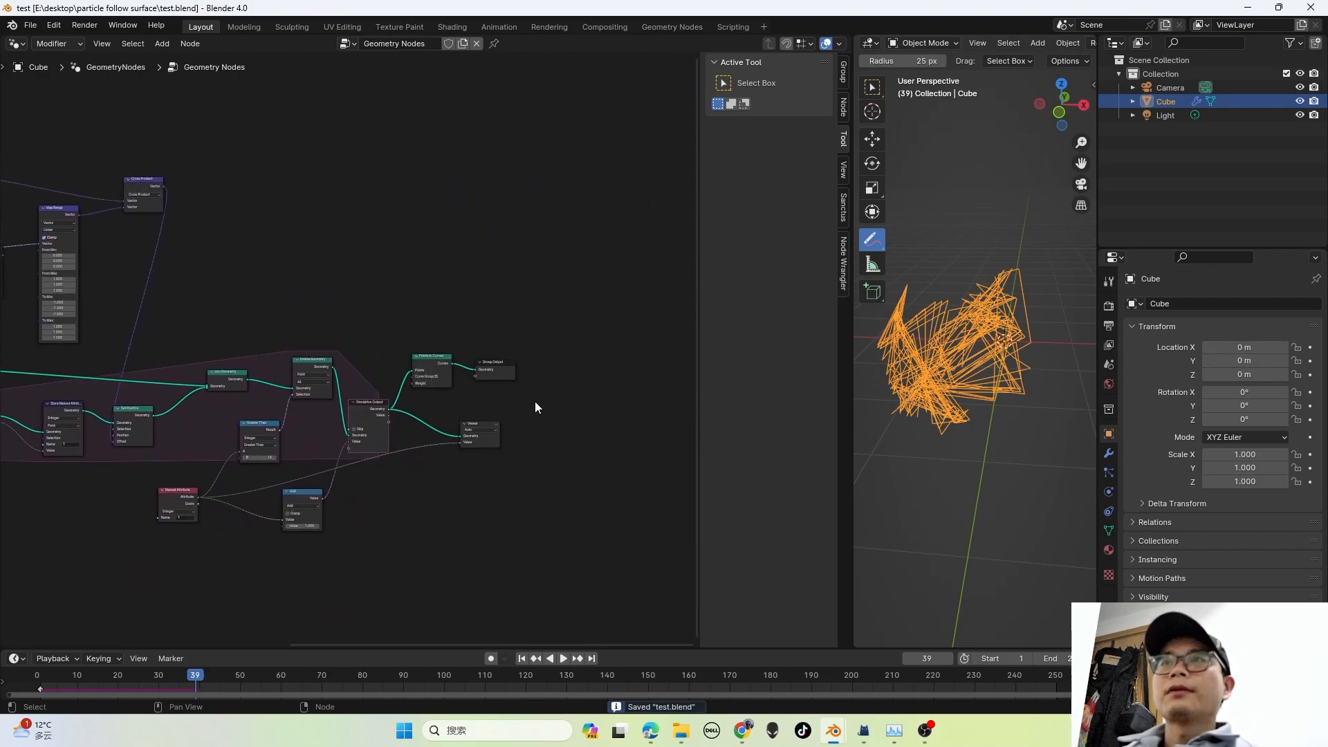
scroll(534, 405, "up", 6)
middle_click_drag(556, 368, 397, 346)
scroll(427, 405, "up", 2)
middle_click_drag(427, 404, 371, 360)
left_click_drag(375, 325, 712, 356)
middle_click_drag(466, 288, 469, 326)
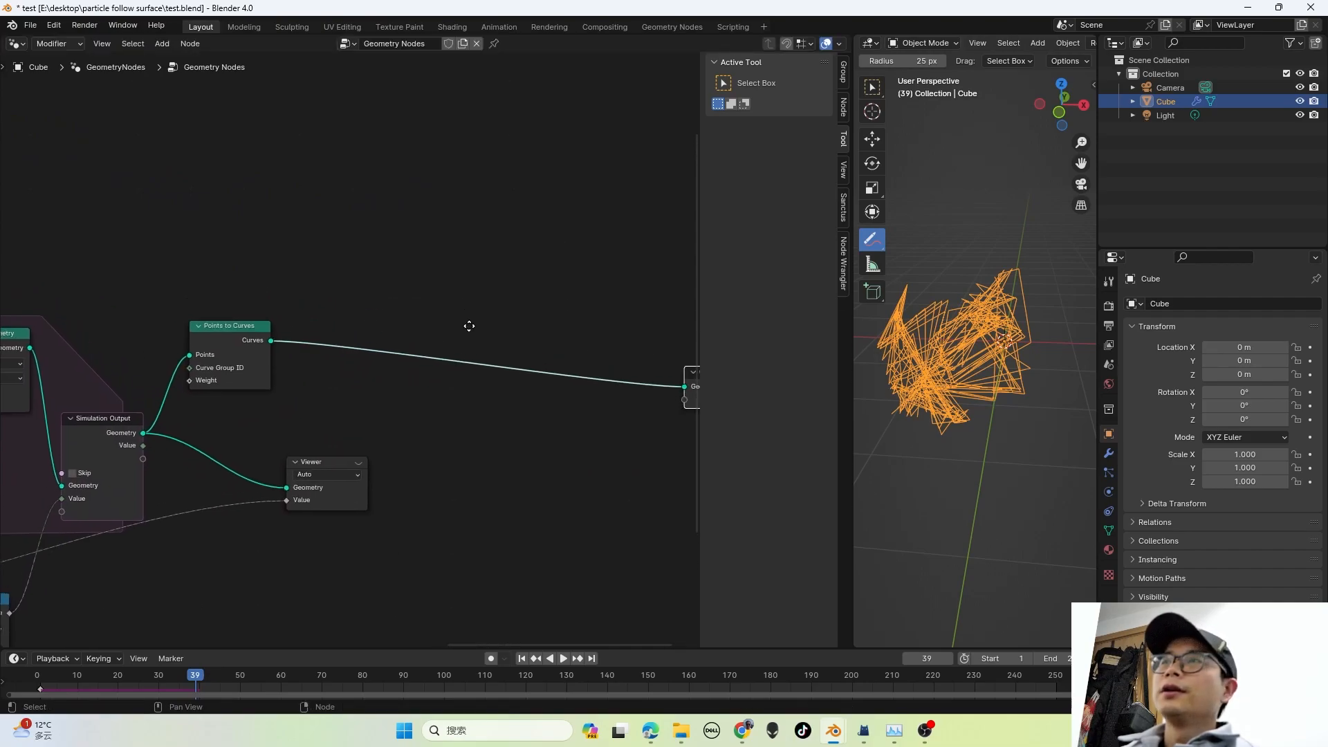
Step: Open the Shading workspace with the render properties and inspect the deselected curves in Rendered viewport shading
left_click(442, 27)
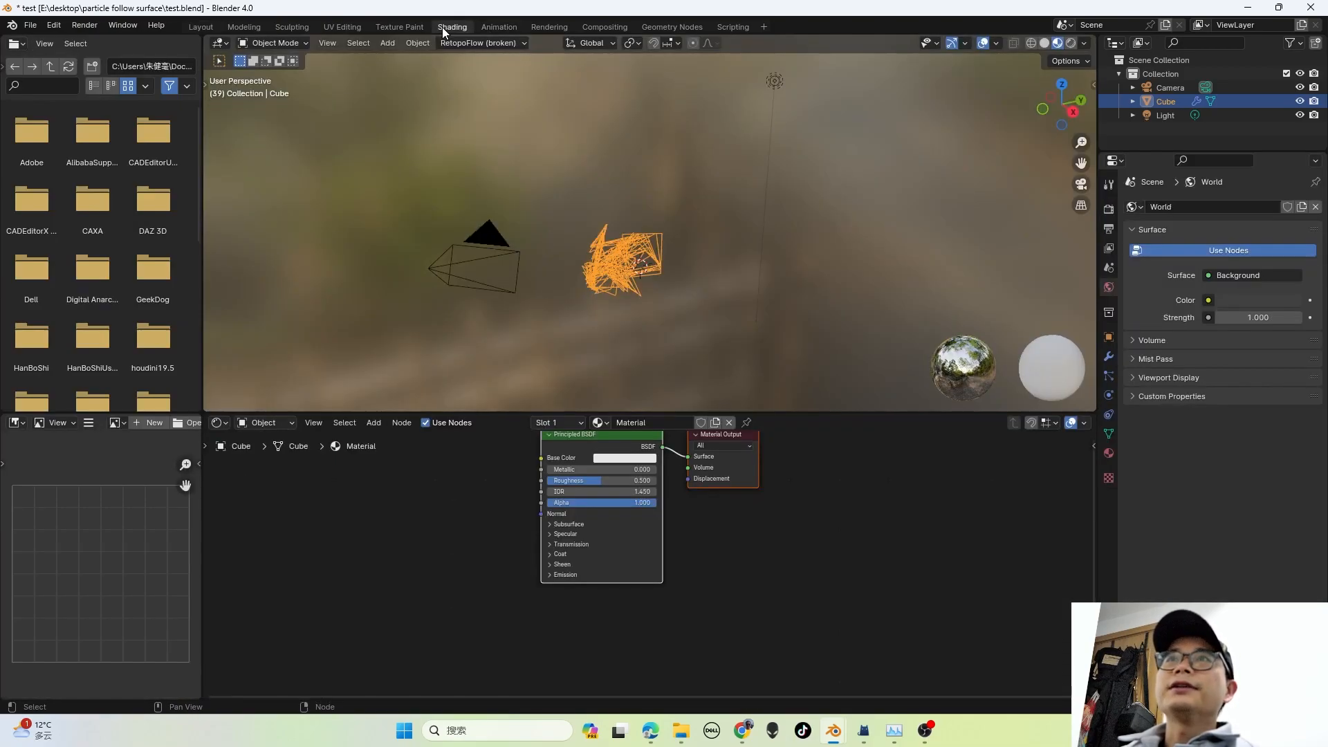
left_click(1108, 185)
left_click(1107, 208)
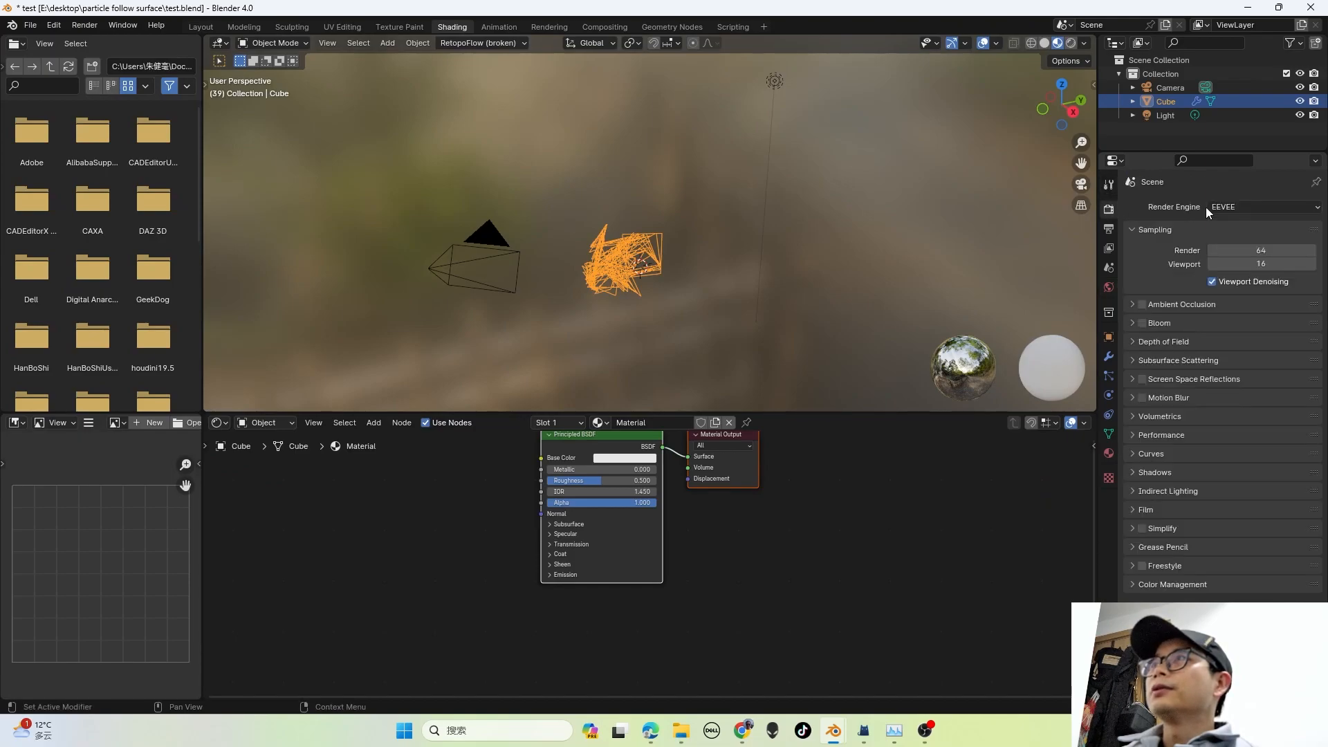
left_click(1071, 43)
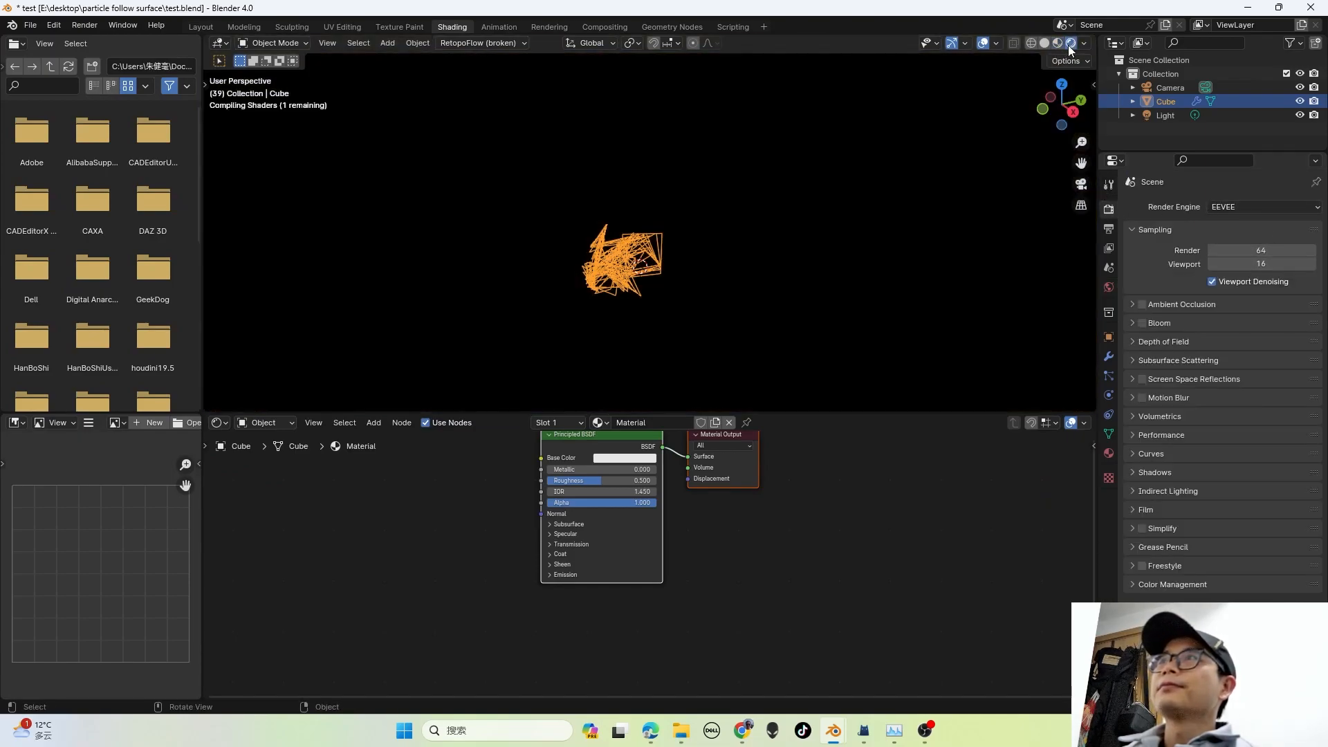
left_click(715, 250)
scroll(662, 305, "up", 6)
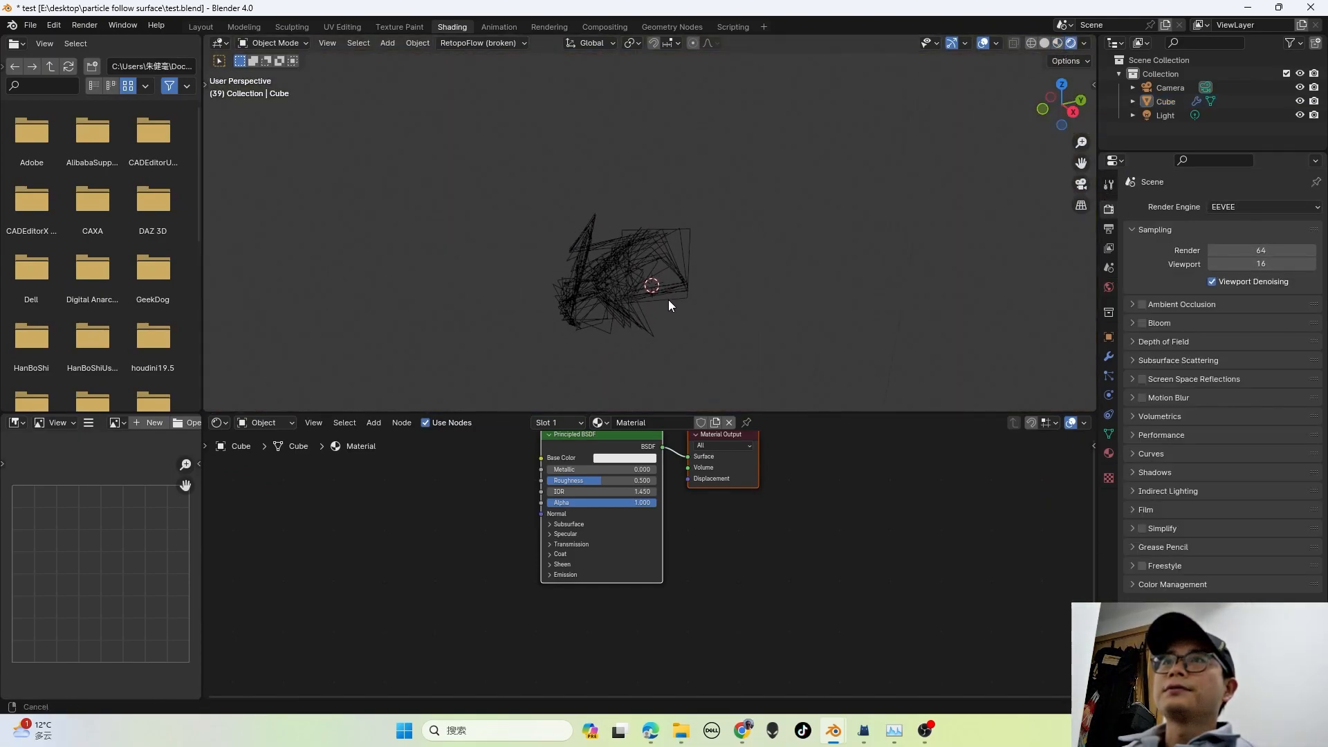
Step: Save the file, then render the current frame as a test image and close the render window
key("ctrl+s")
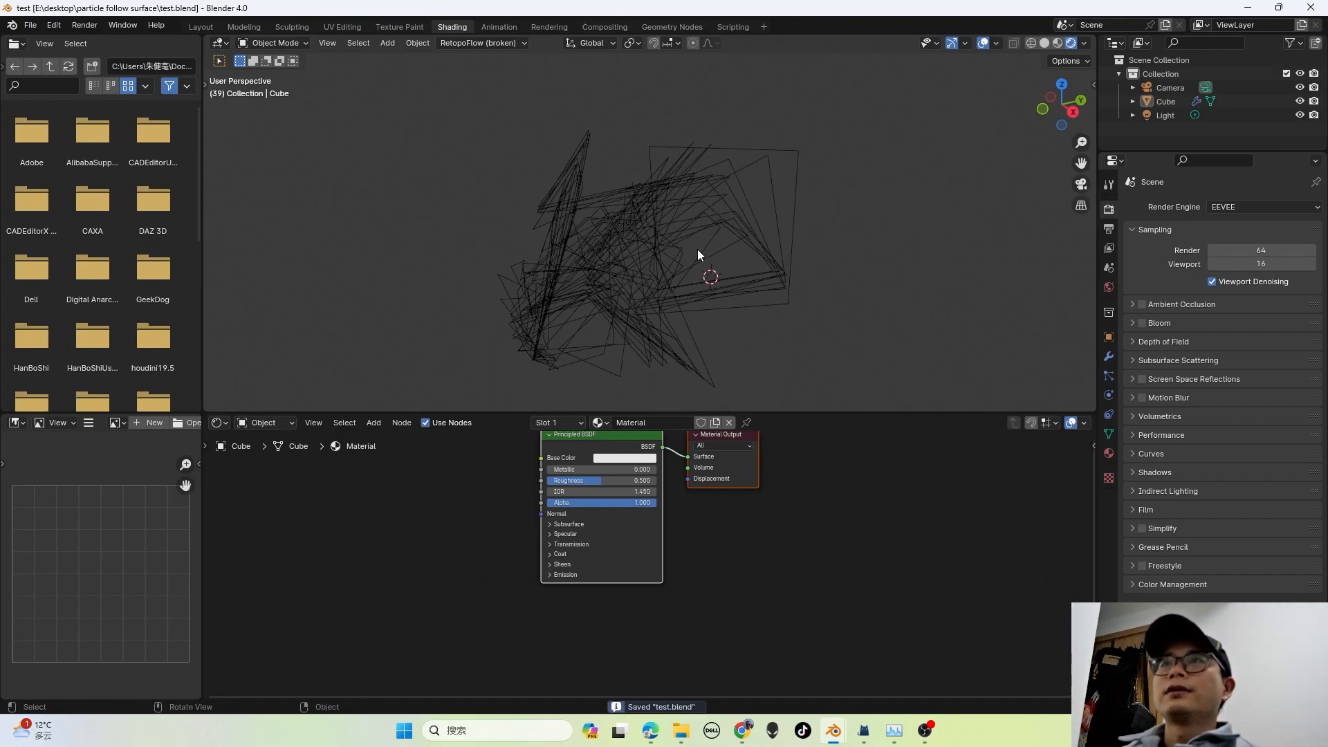
left_click(85, 25)
left_click(100, 42)
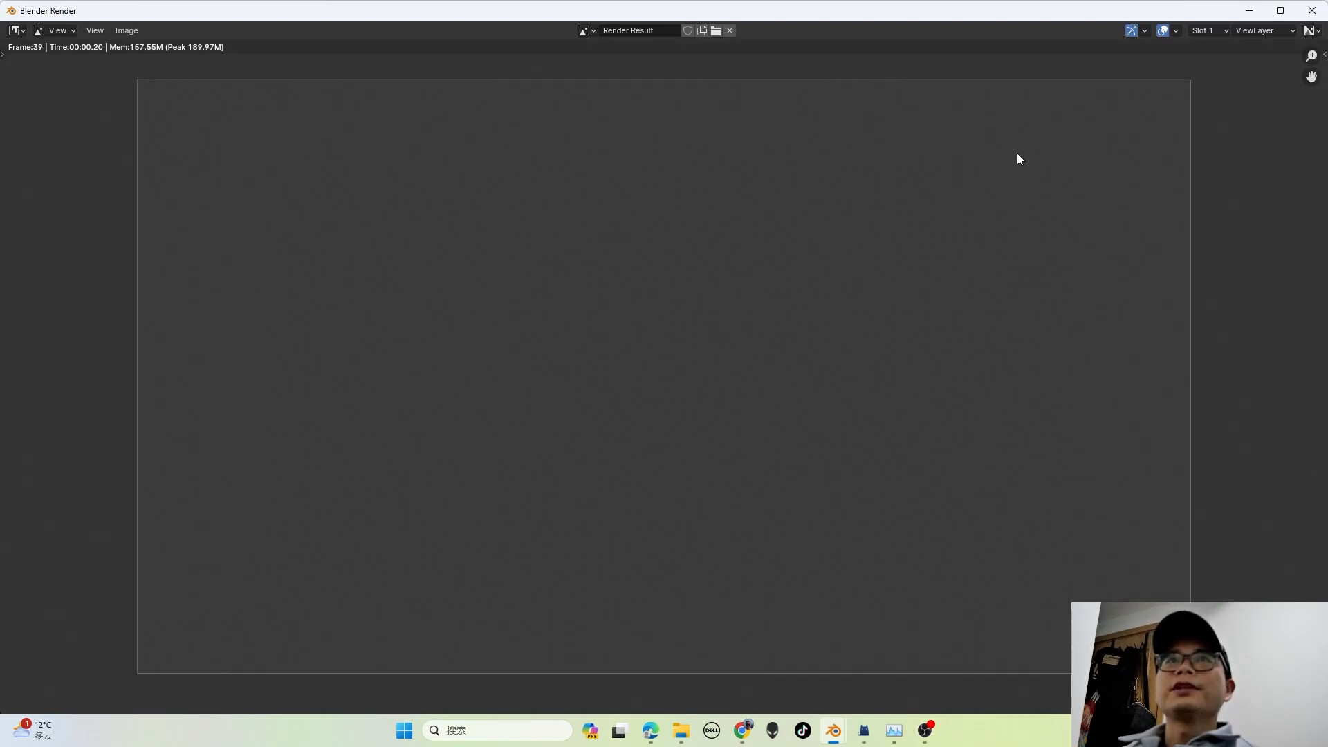
left_click(1311, 10)
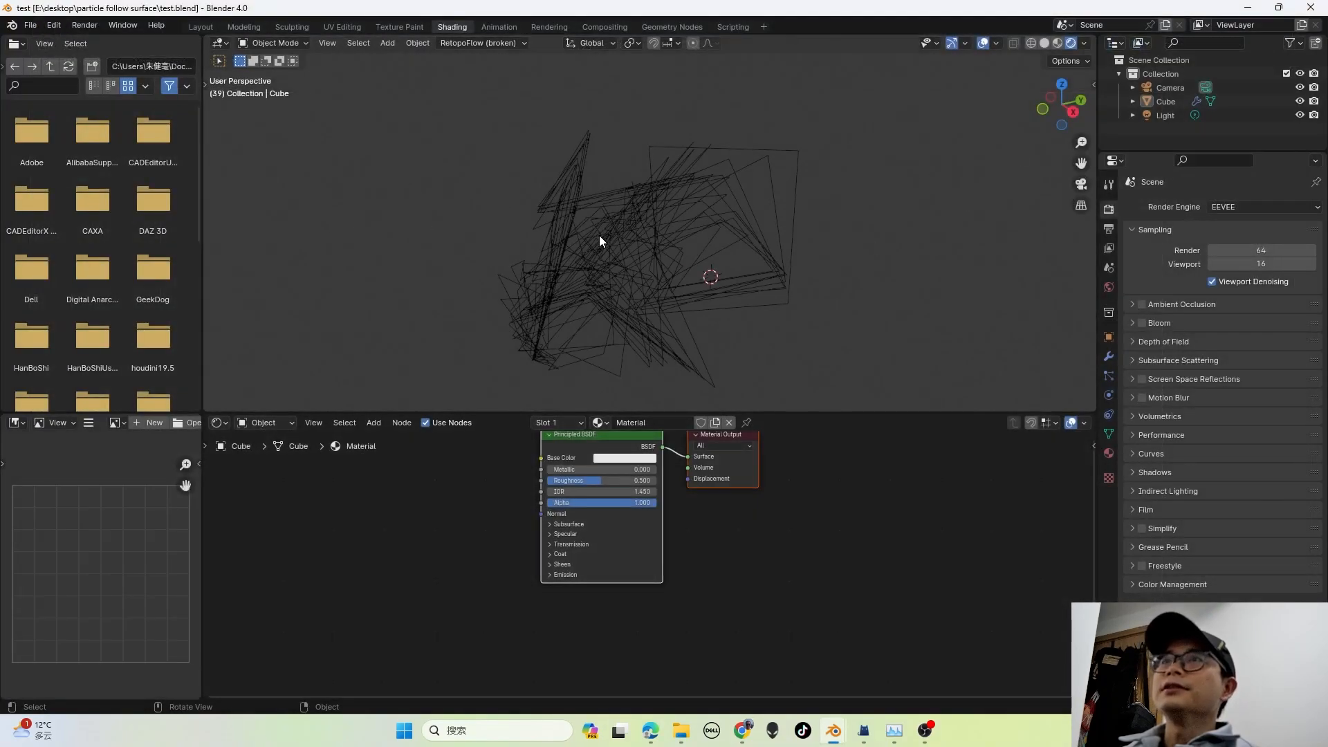
Step: Select the Cube object again and return to its node tree in the Layout workspace
left_click(627, 246)
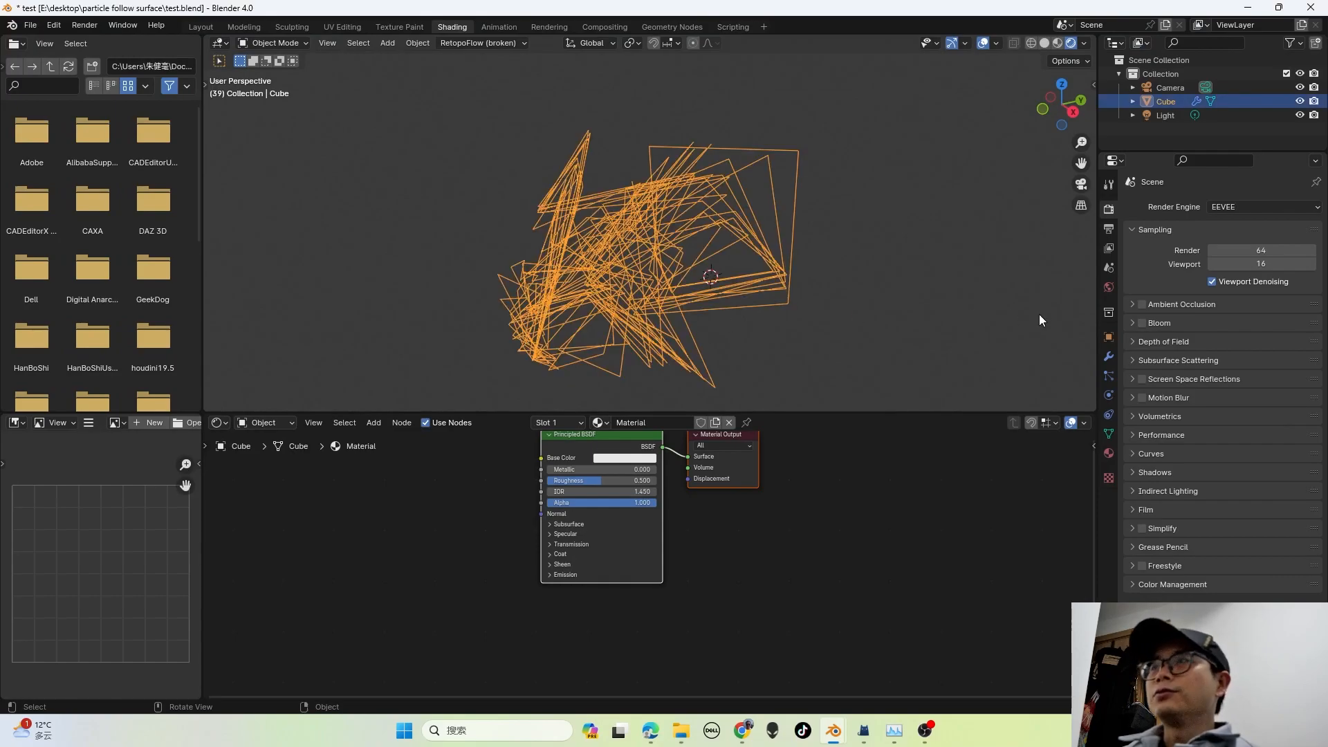
middle_click_drag(628, 507, 624, 511)
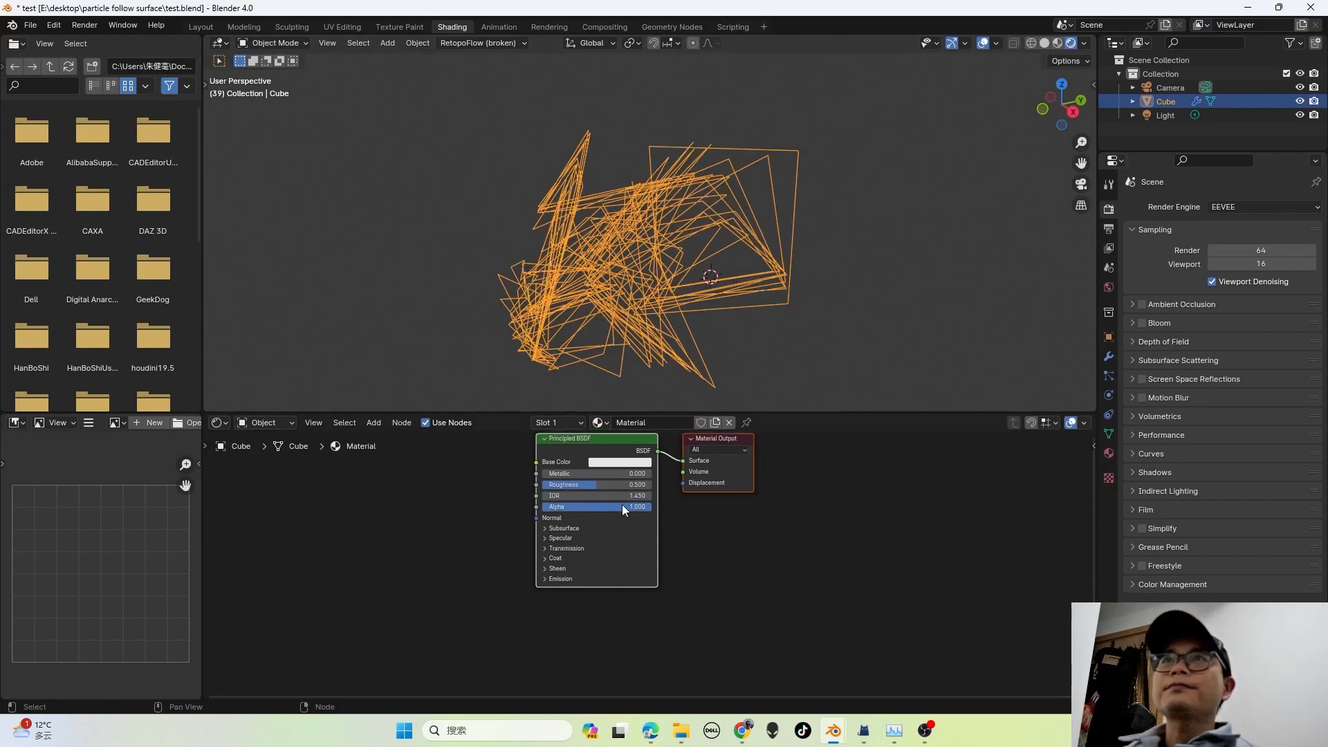
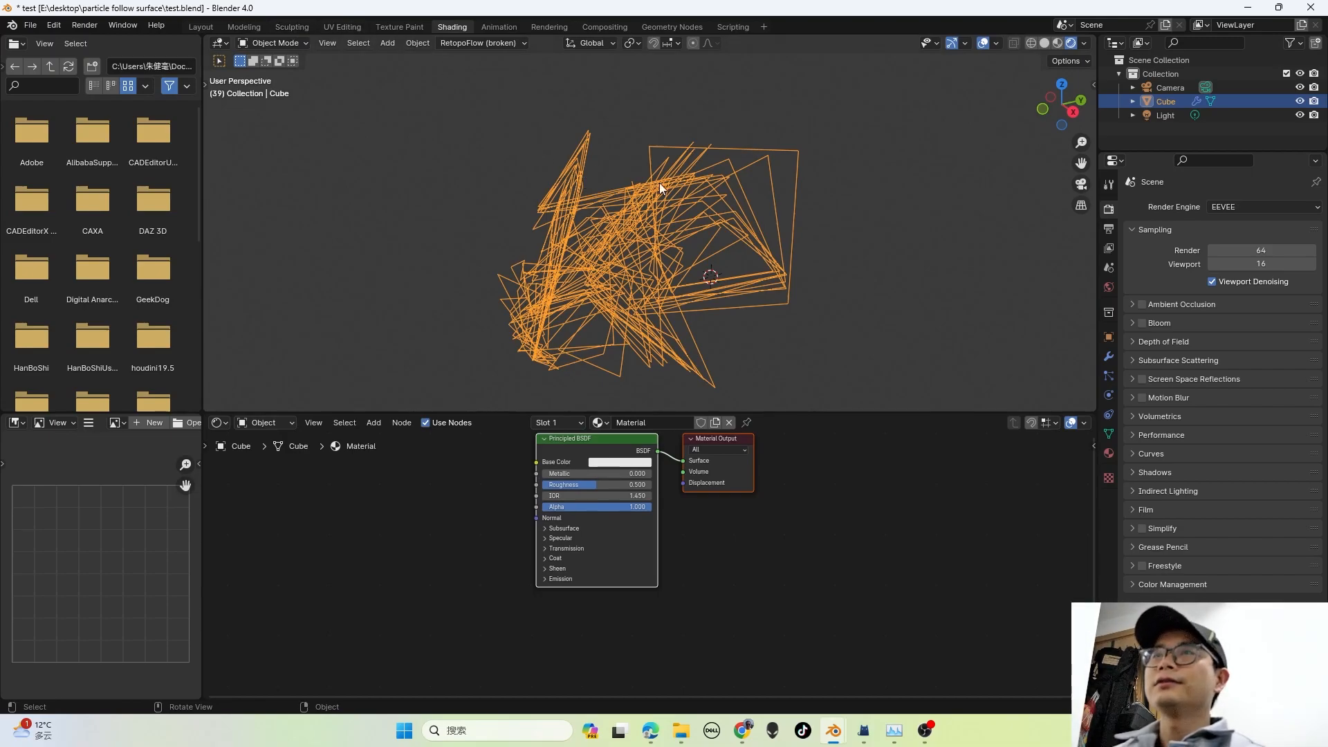
left_click(210, 28)
middle_click_drag(491, 346, 428, 334)
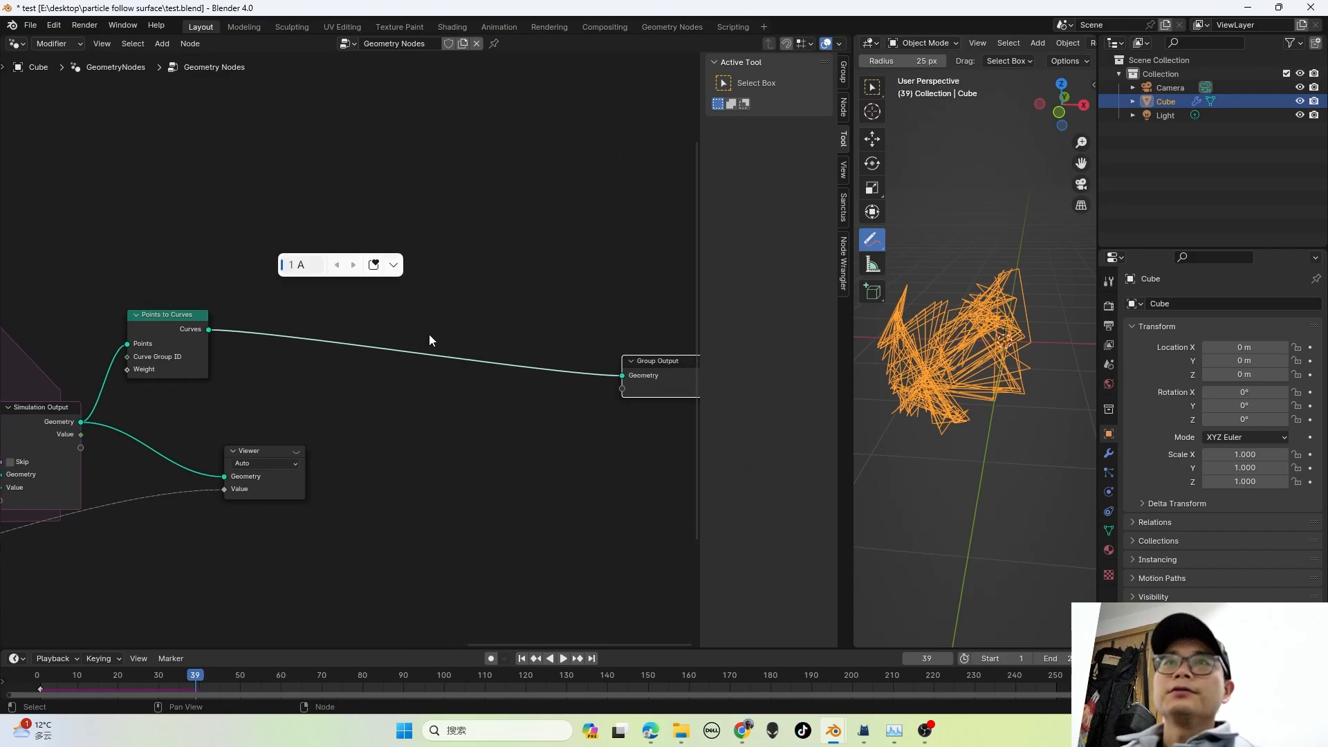
Step: Insert a Curve to Mesh node between Points to Curves and Group Output, placing it close to Group Output
key("shift+a")
left_click(368, 300)
type("cuv t")
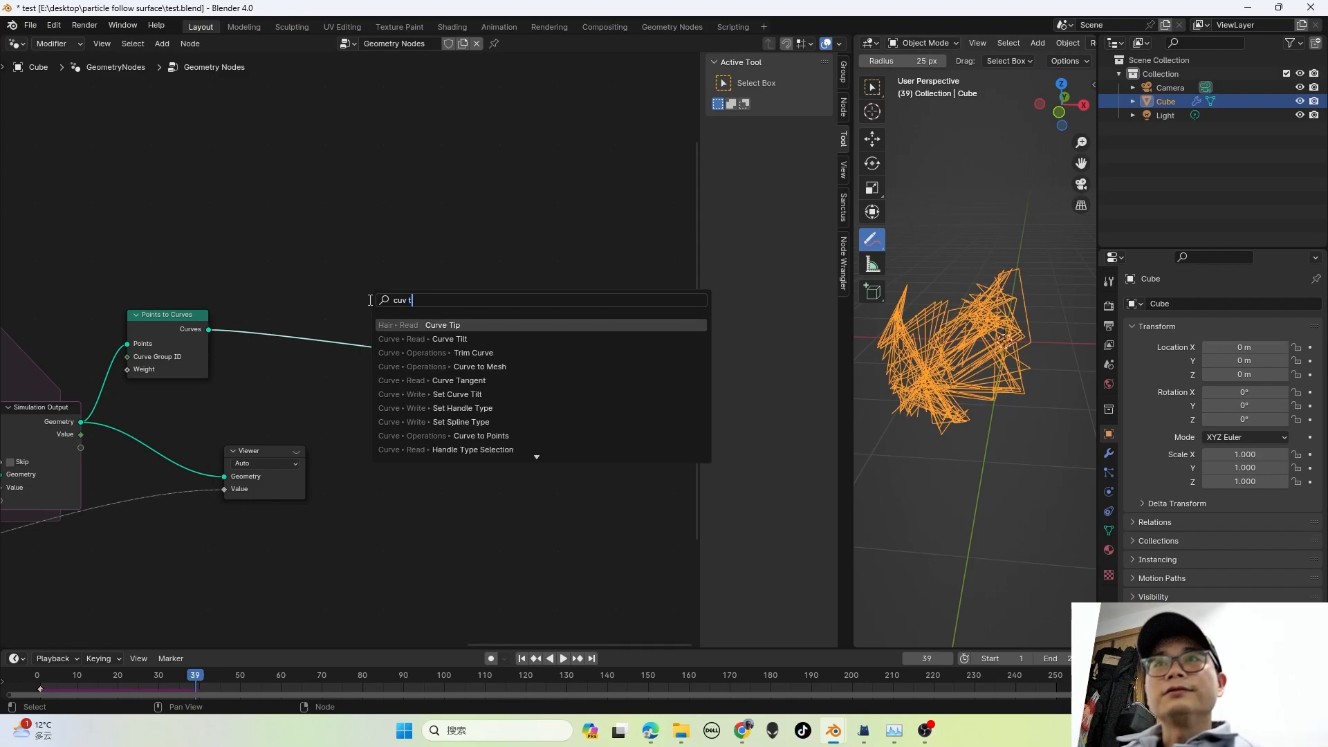
type(" m")
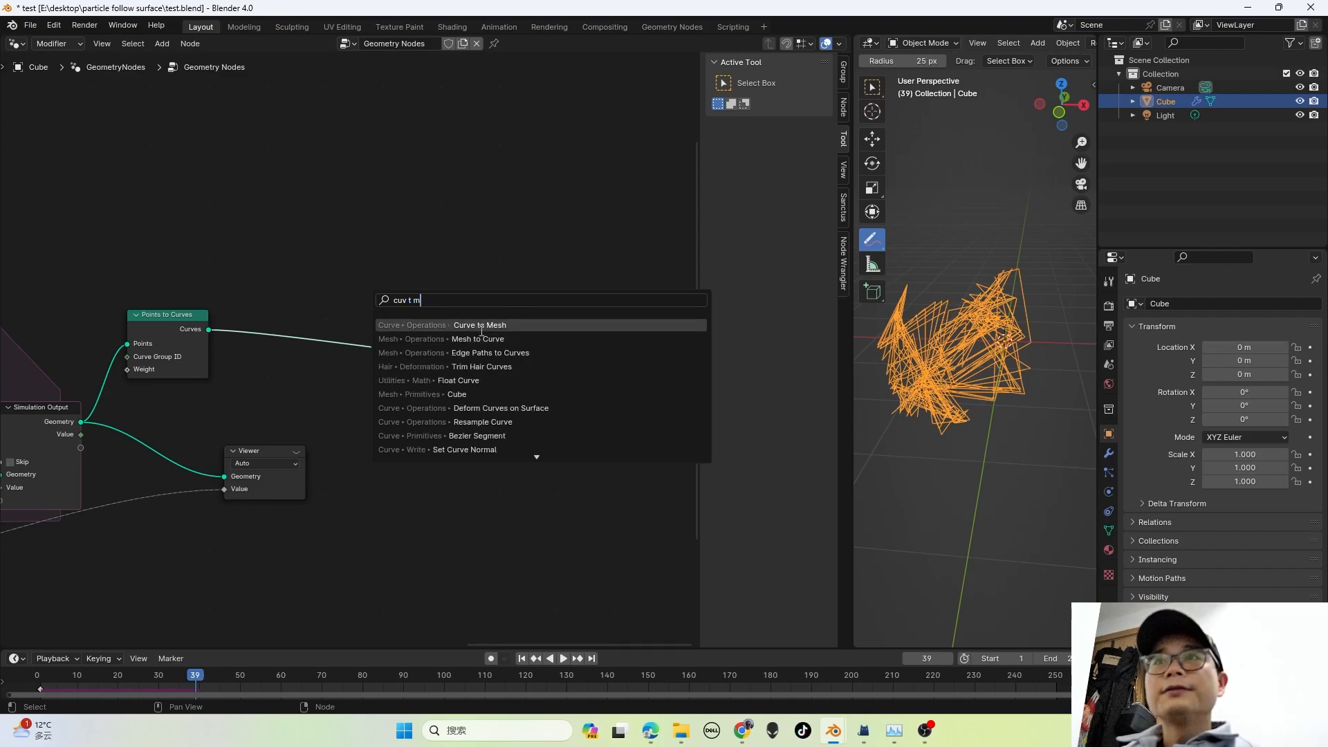
left_click(479, 325)
left_click(440, 309)
scroll(454, 329, "up", 2)
left_click_drag(494, 327, 565, 323)
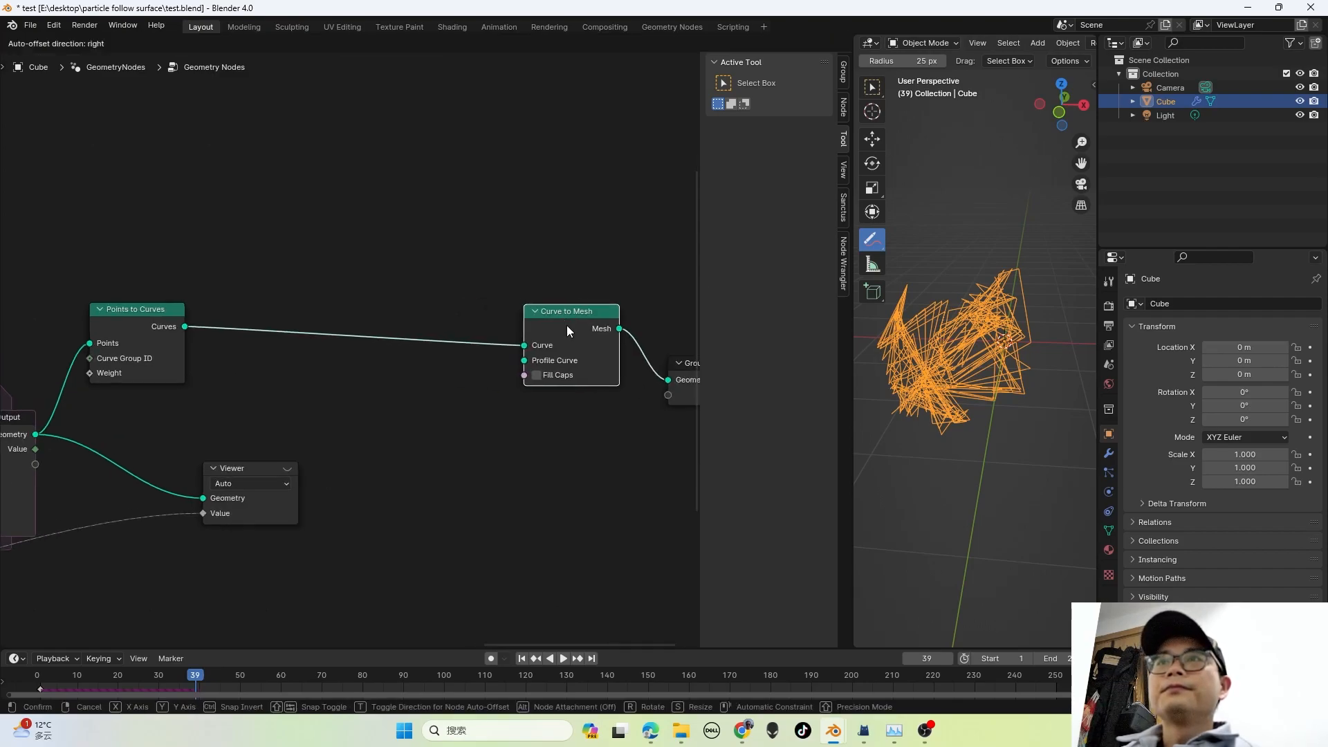
middle_click_drag(560, 330, 410, 326)
left_click_drag(593, 366, 643, 359)
left_click_drag(412, 305, 485, 305)
Step: Connect a new Curve Circle node to Curve to Mesh's Profile Curve and set its Radius to 0.1 m
left_click_drag(449, 356, 393, 420)
type("circ")
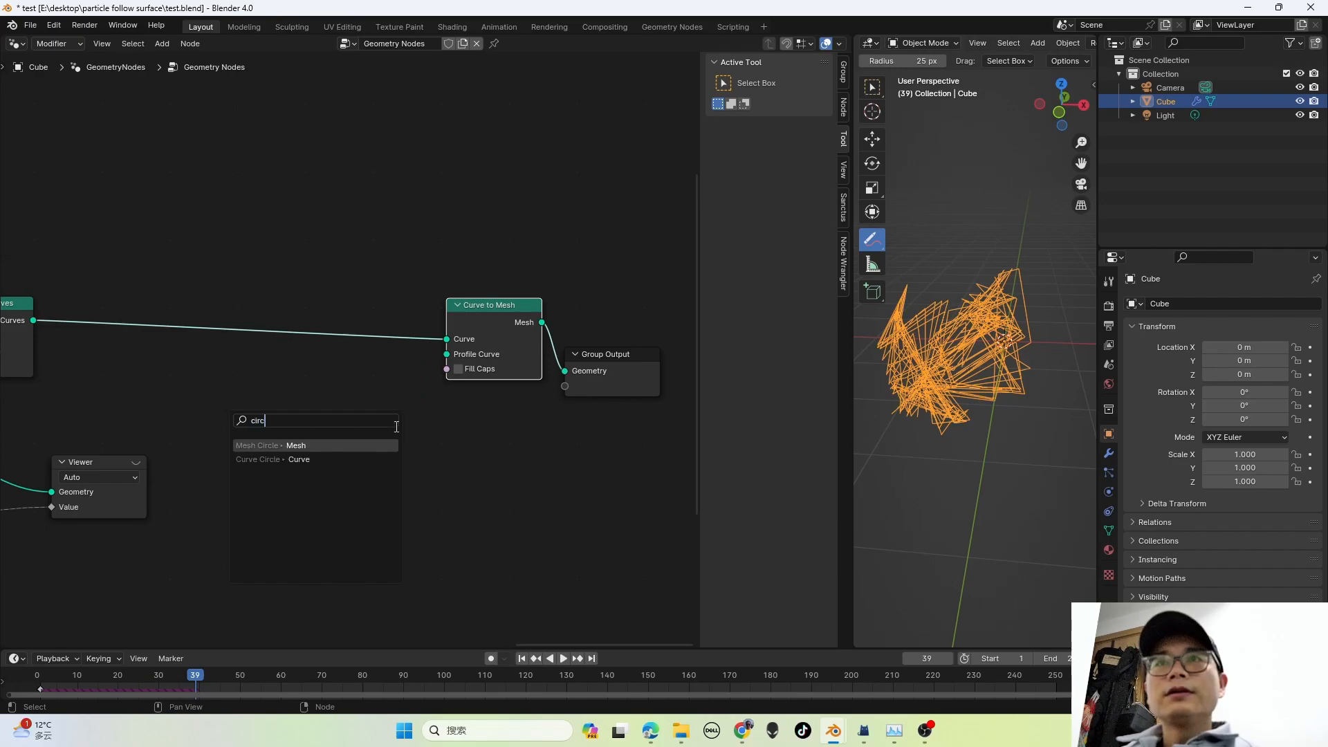
left_click(352, 459)
left_click(382, 430)
scroll(458, 413, "up", 1)
left_click(407, 464)
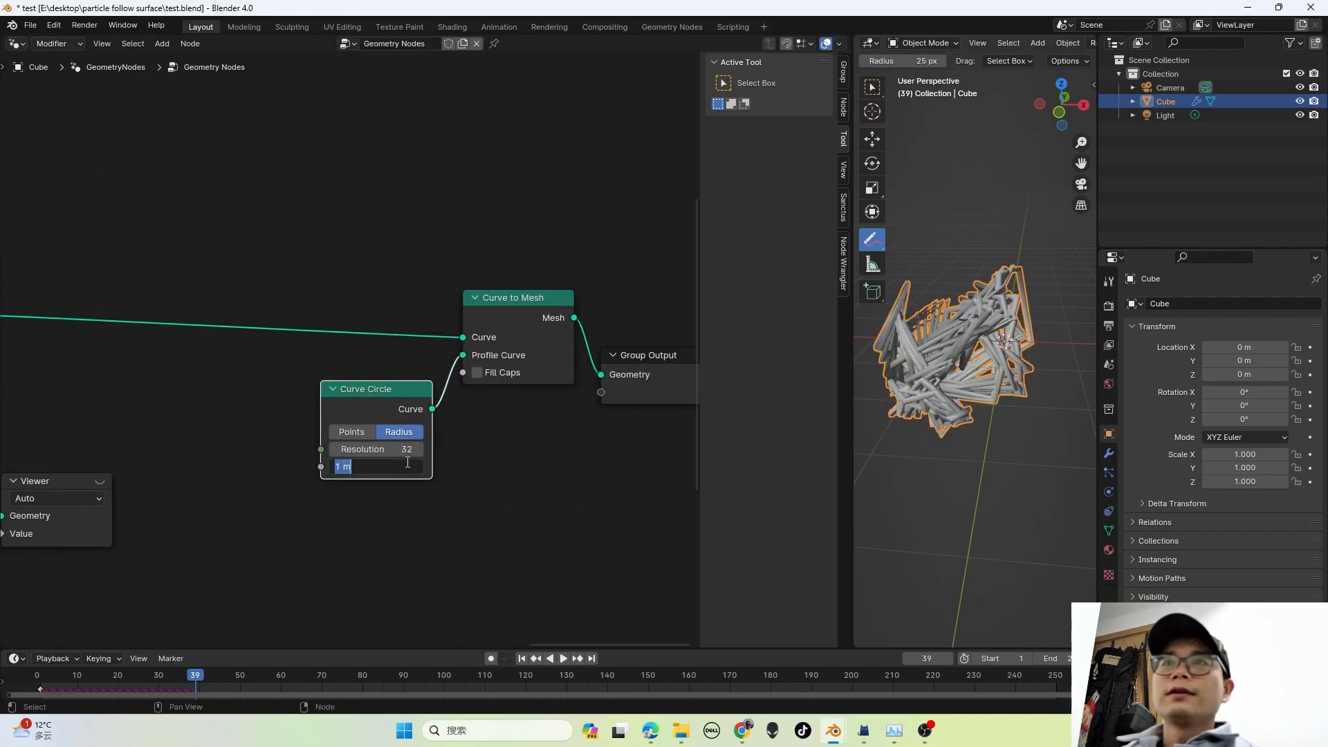
key("BackSpace")
type("0.1")
key("Return")
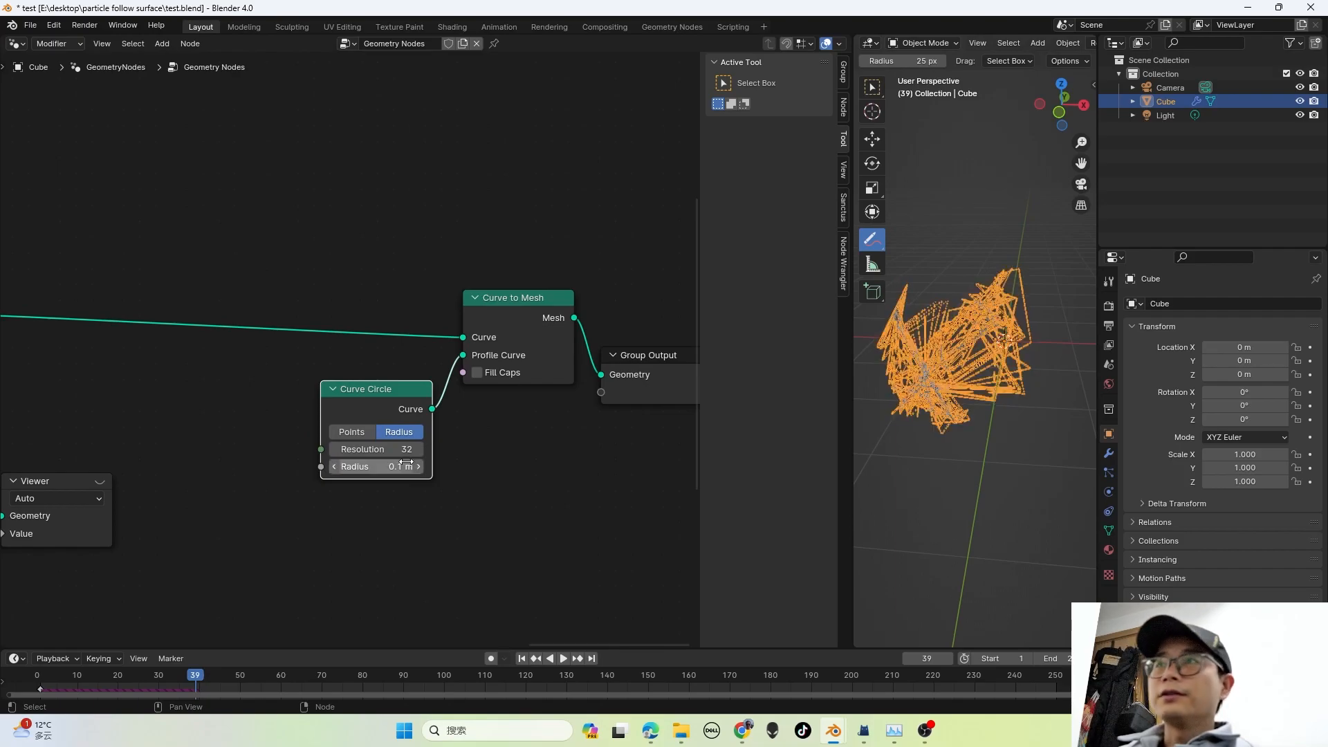
Step: Return the 3D viewport to the Select Box tool and inspect the generated tubes up close
left_click(939, 446, "ctrl")
scroll(988, 379, "up", 1)
scroll(992, 453, "up", 2)
left_click(872, 87)
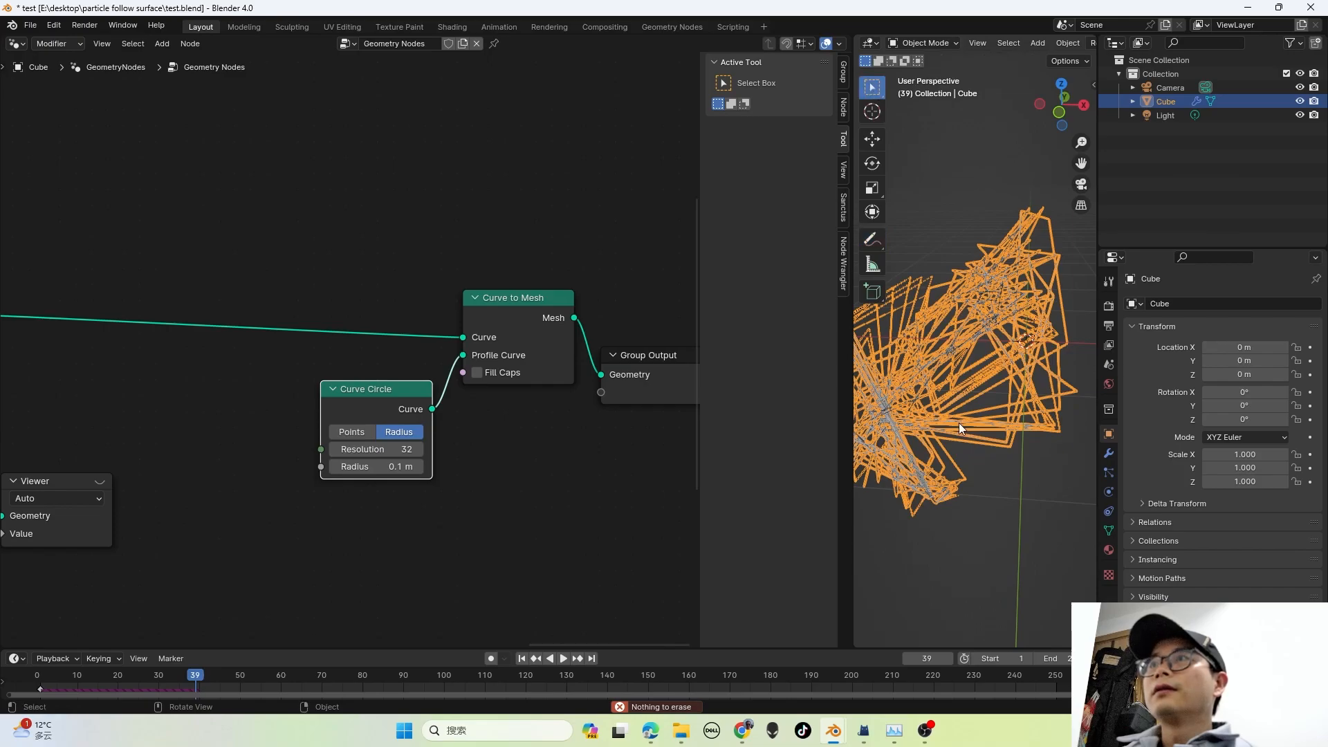
scroll(982, 387, "up", 2)
Step: Reduce the Curve Circle's Radius to 0.01 m, then save the file
left_click(372, 466)
left_click(346, 467)
key("Return")
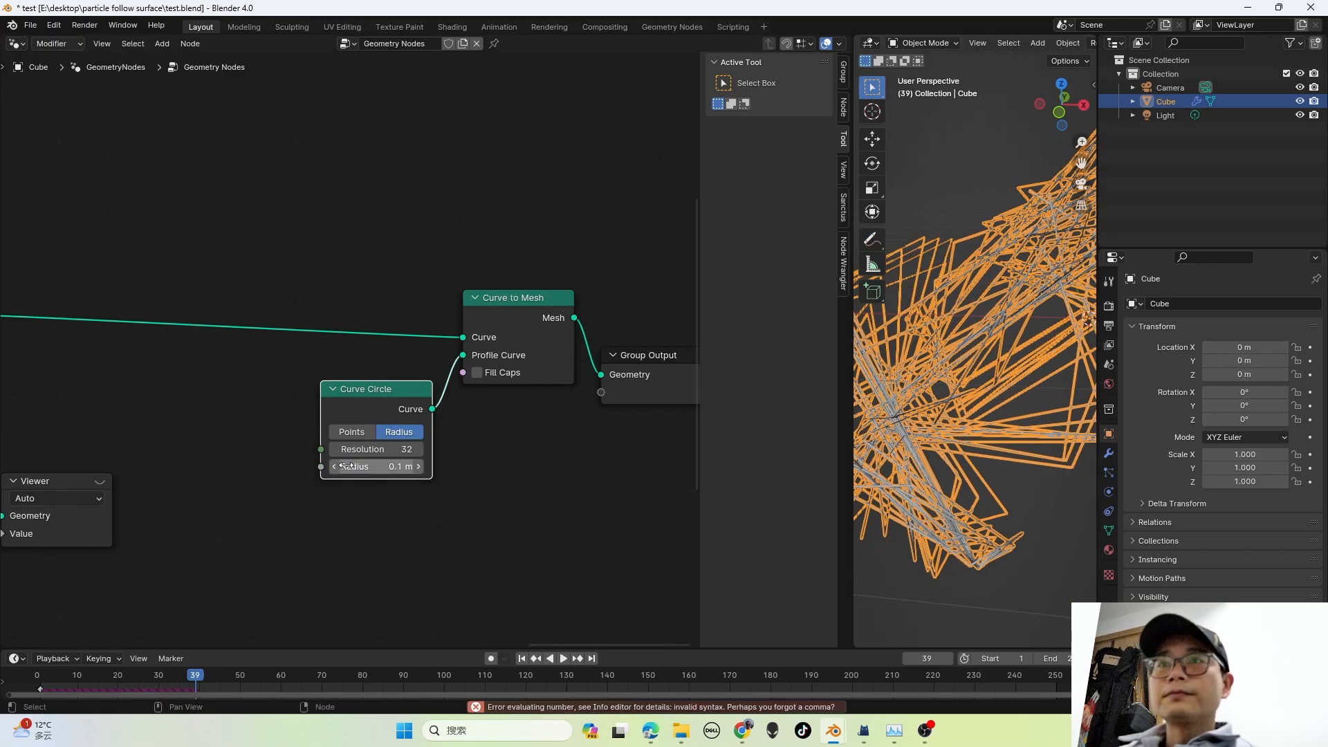
left_click(906, 586)
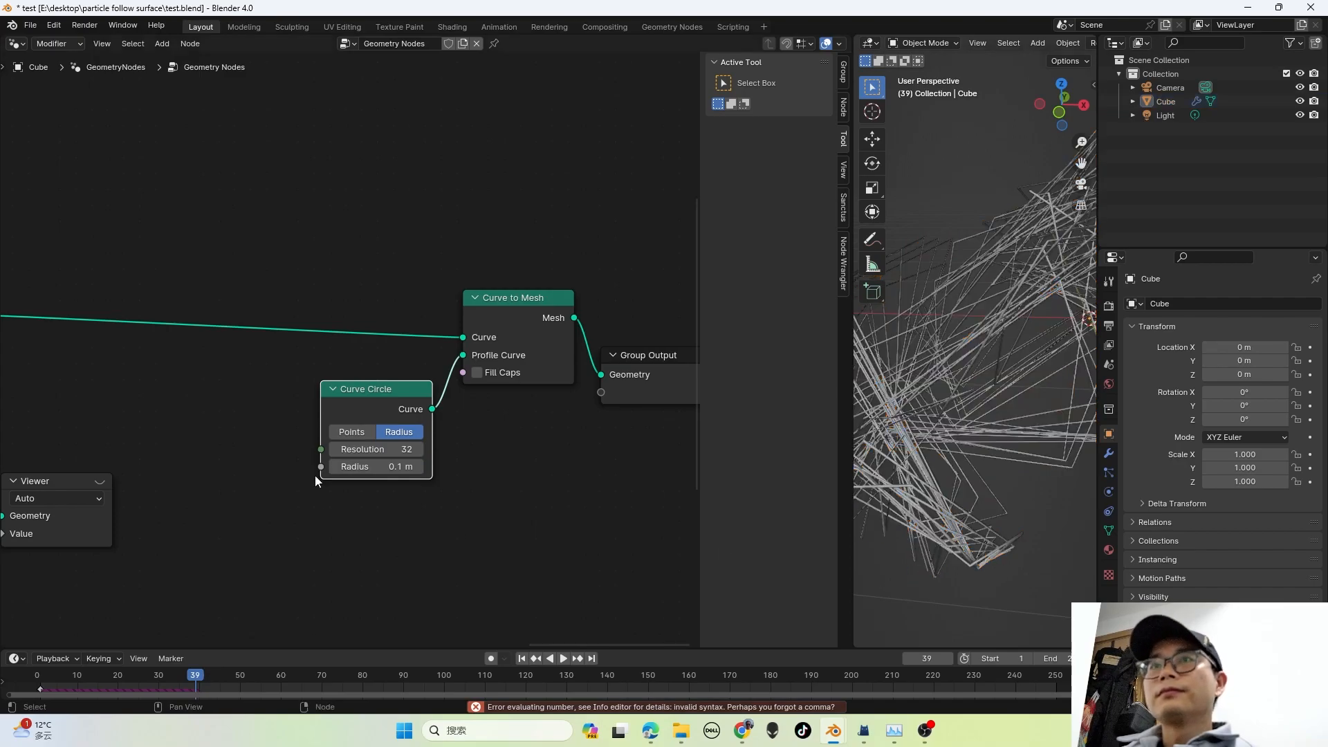
left_click(387, 466)
type("0.01")
key("Return")
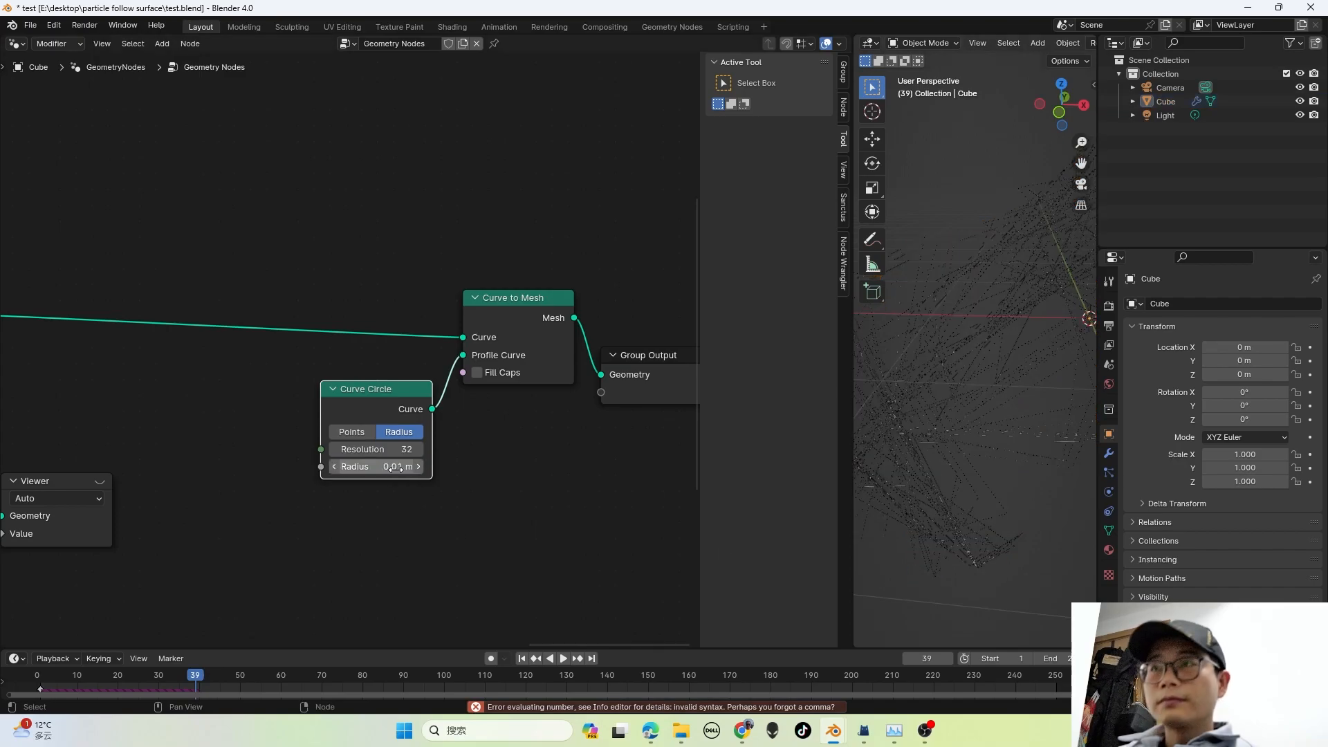
left_click(1005, 497)
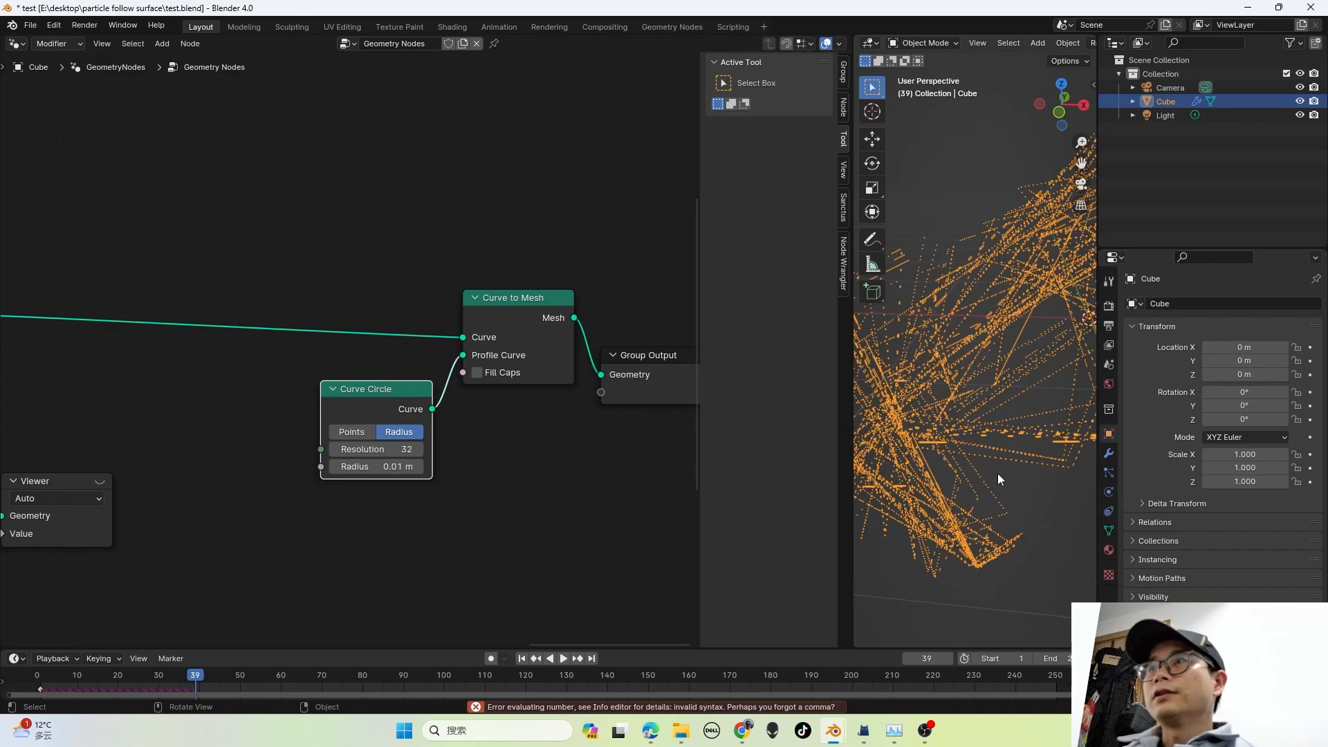
left_click(1031, 484)
key("ctrl+s")
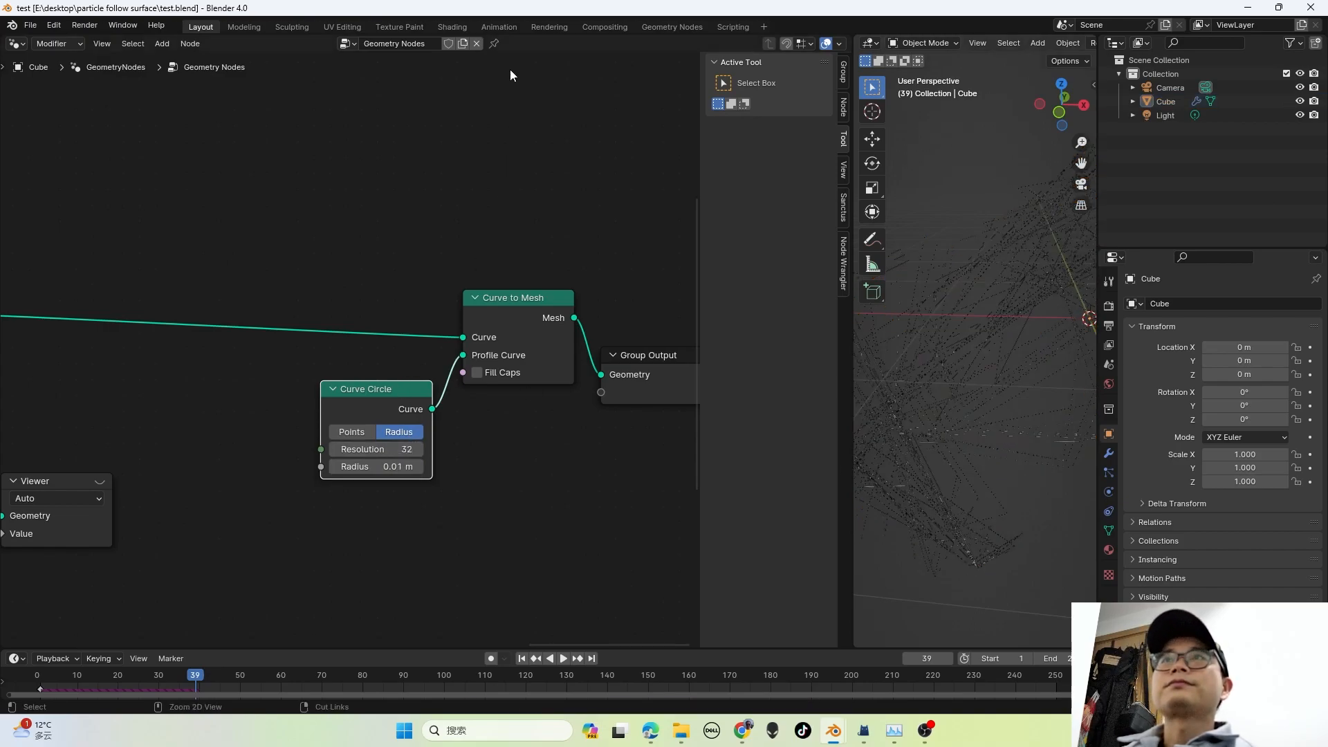
Step: Set the Curve Circle's Resolution to 8
left_click(395, 449)
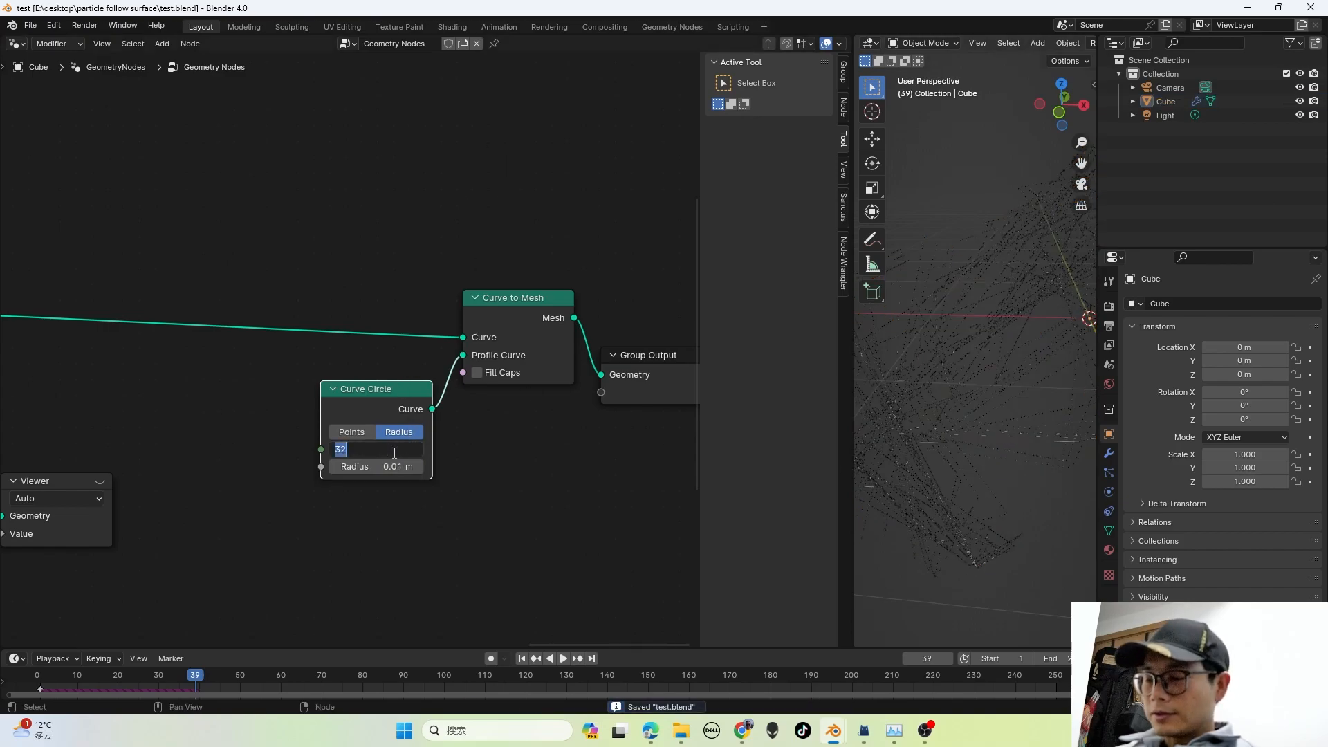
type("8")
key("Return")
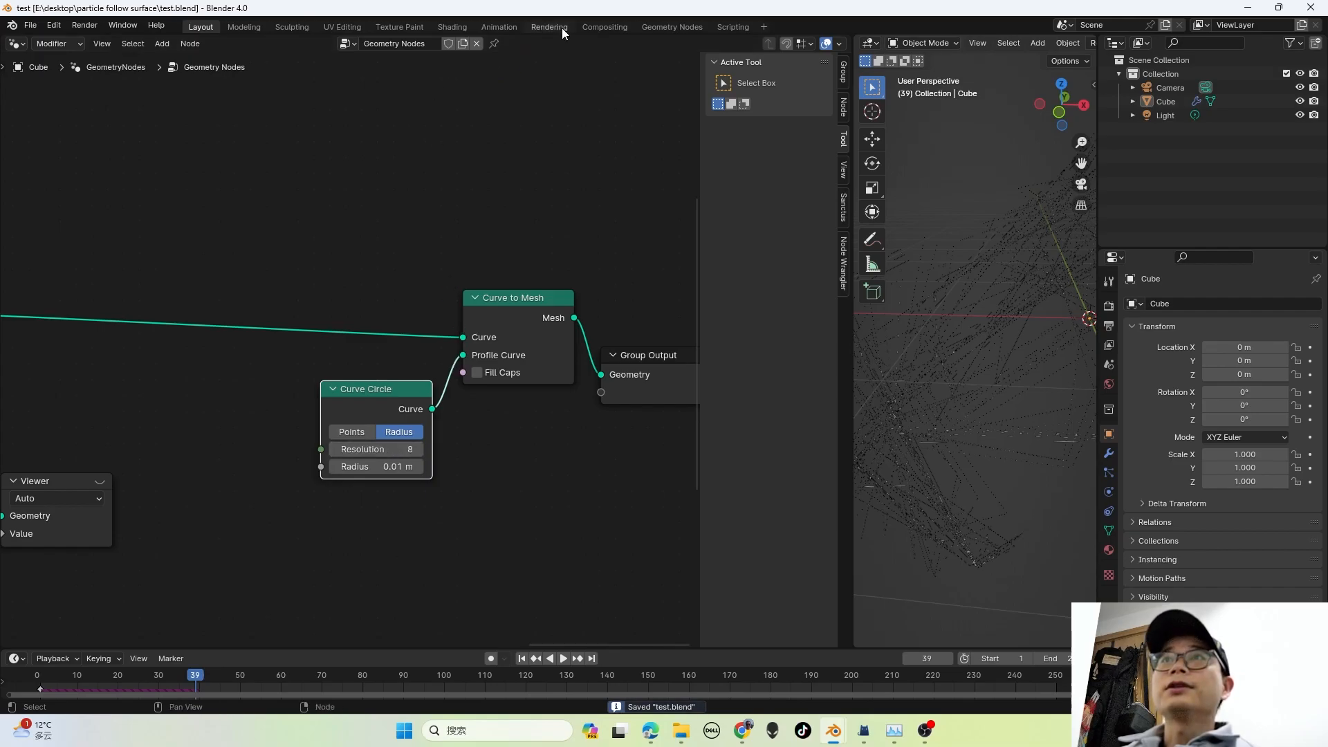
Step: Insert a Set Material node between Curve to Mesh and Group Output and assign the existing Material to it
scroll(476, 388, "down", 2)
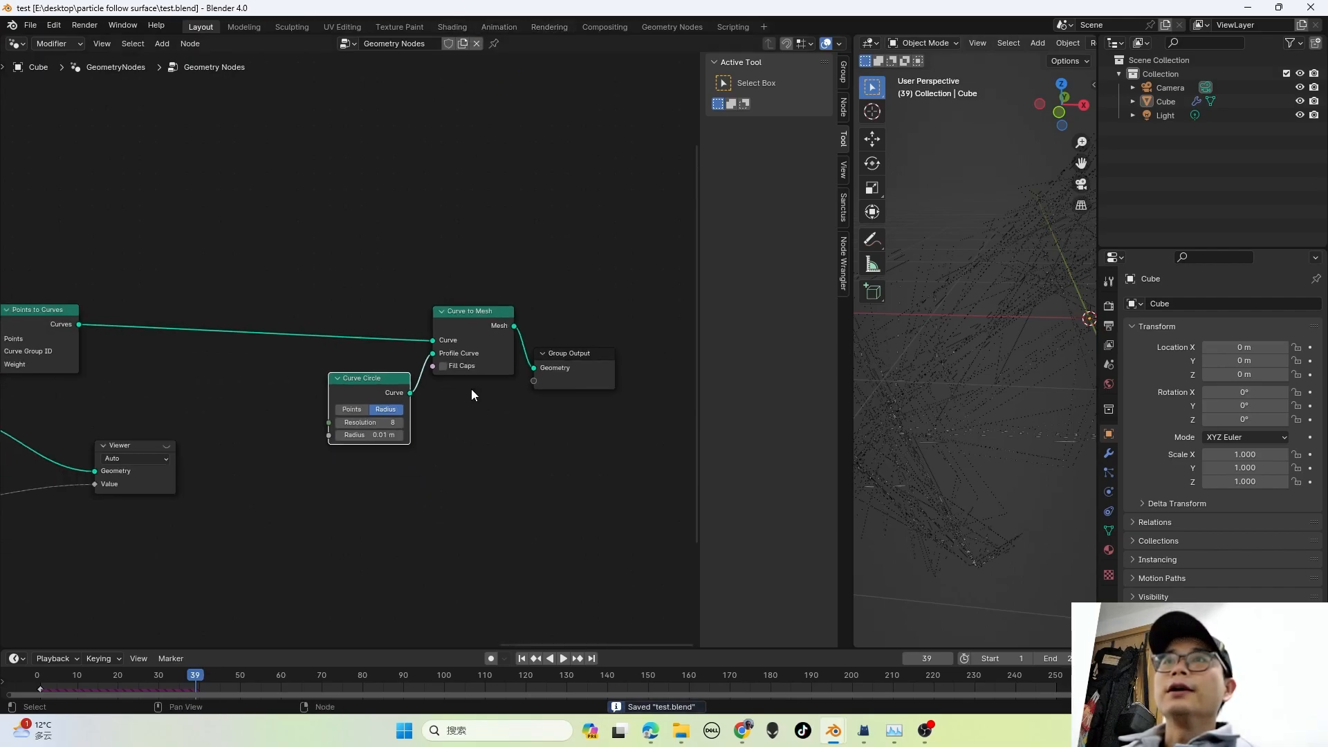
left_click_drag(556, 376, 652, 375)
key("shift+a")
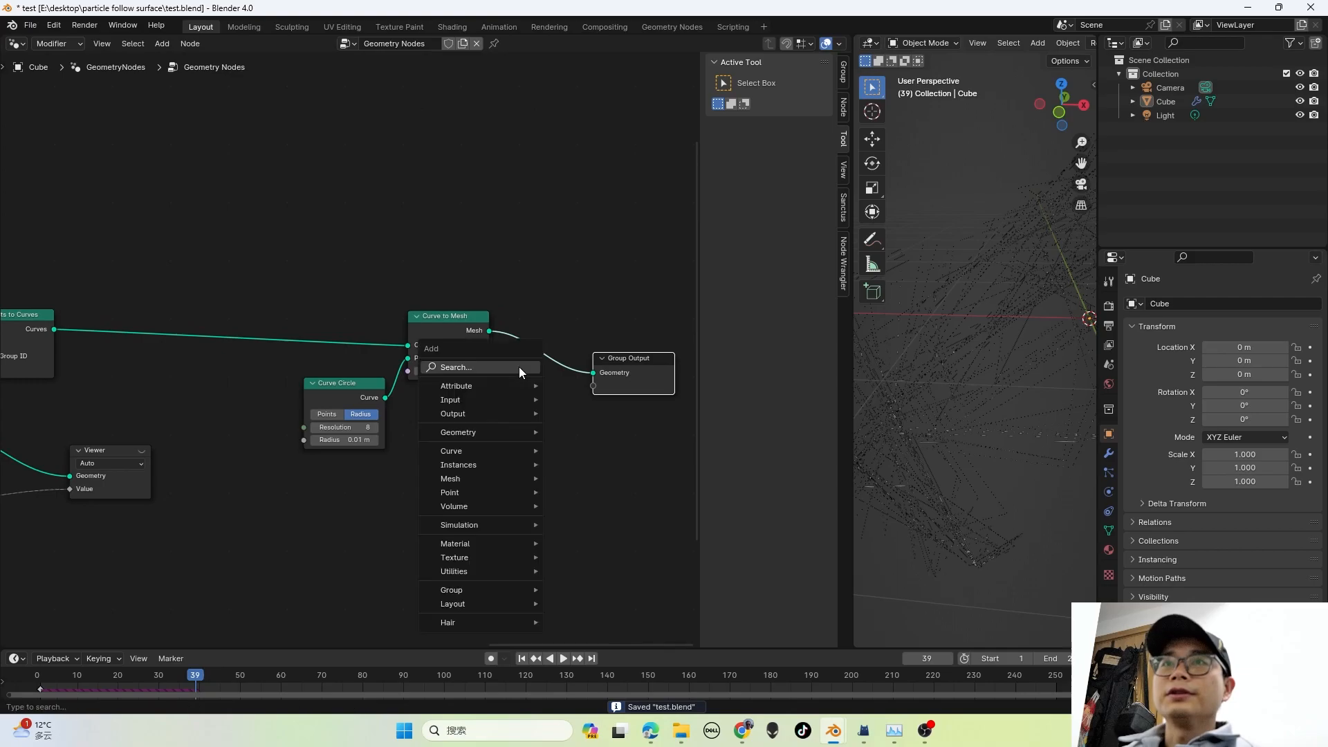
type("set m")
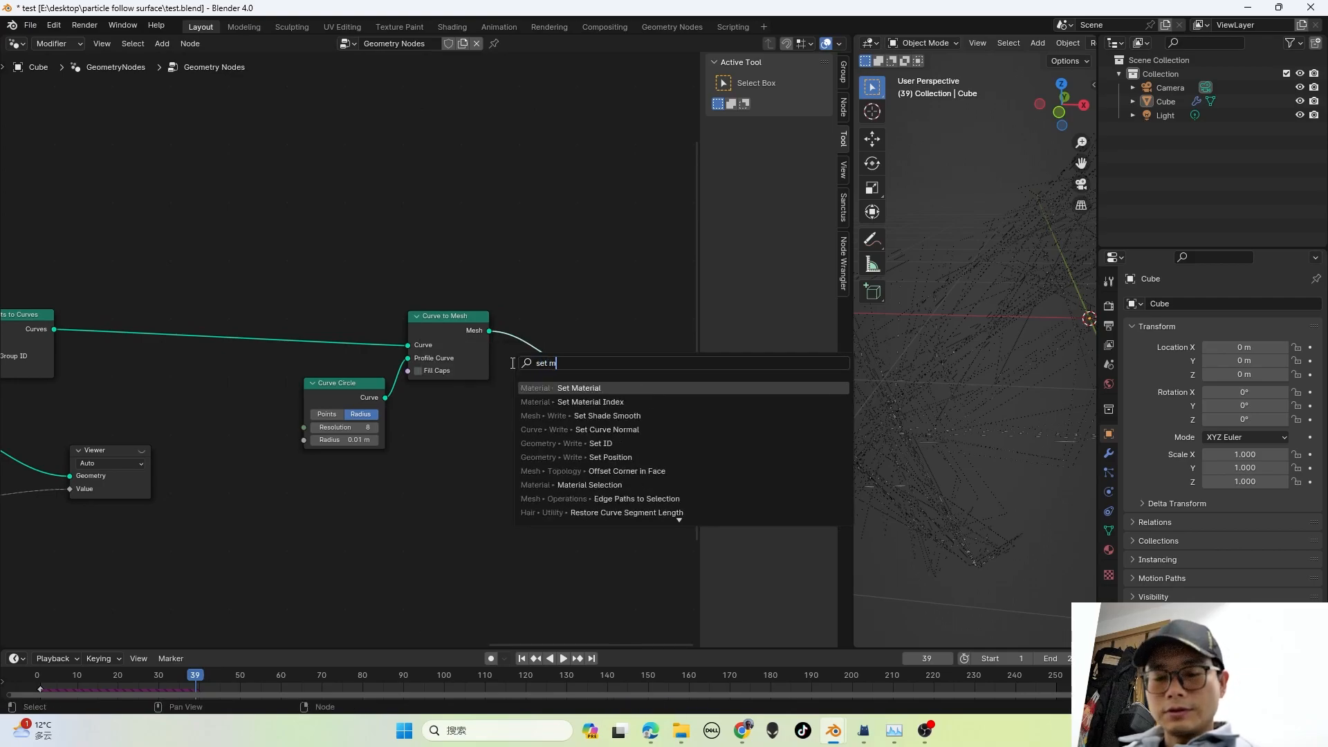
type("ater")
left_click(562, 387)
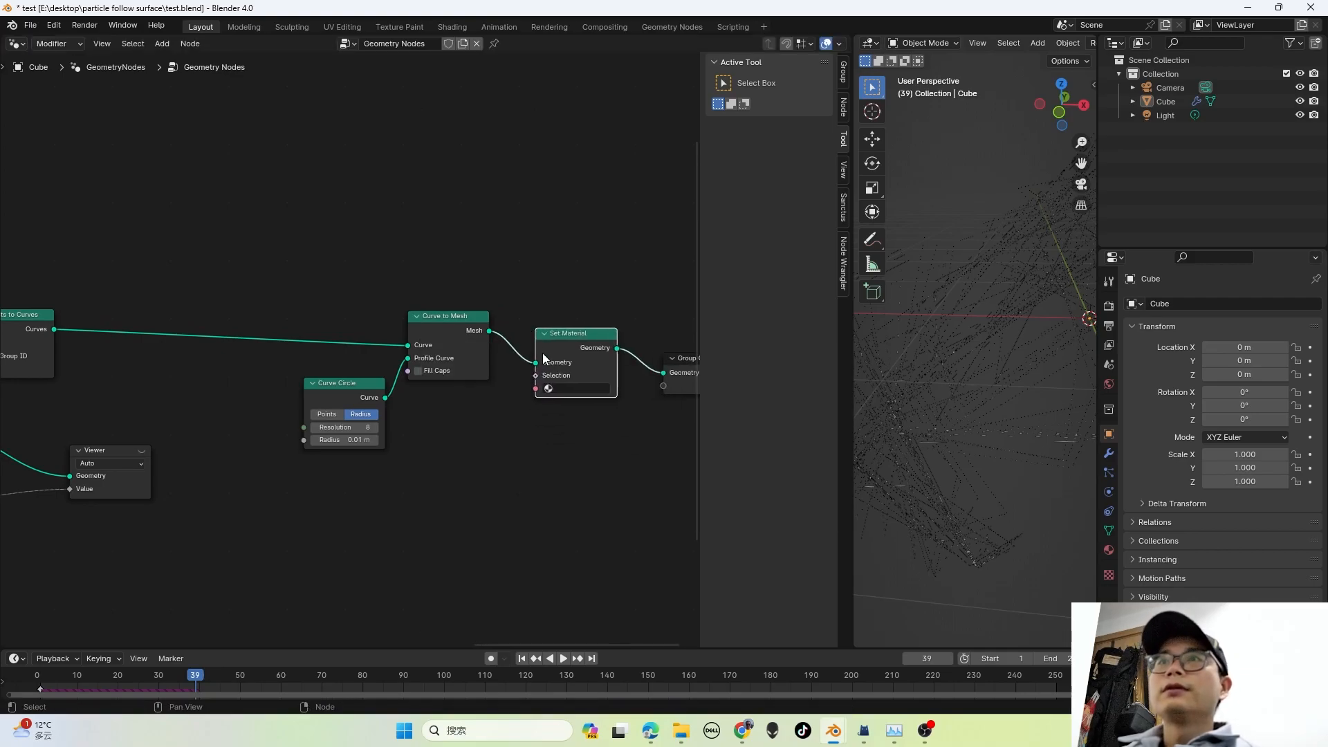
left_click(560, 388)
left_click(568, 408)
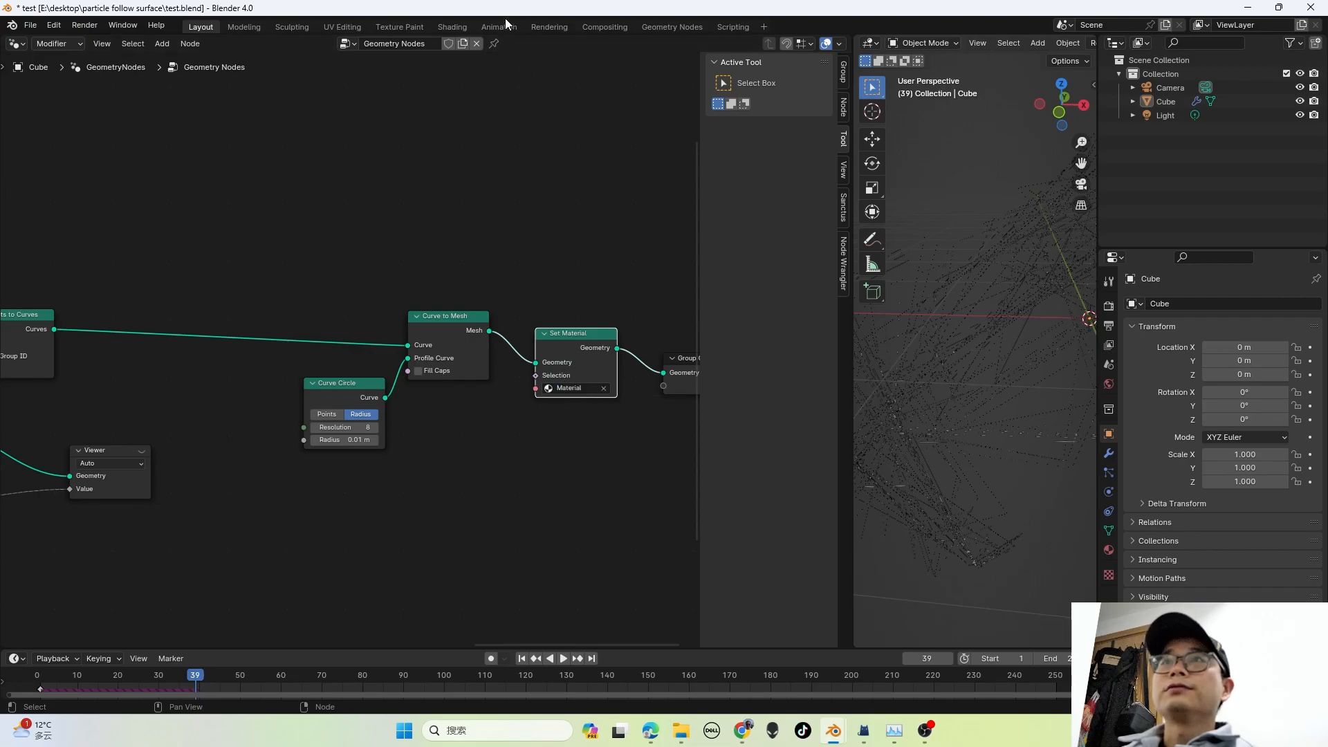
Step: Switch to the Shading workspace and set the World shader's Background color to black
left_click(453, 27)
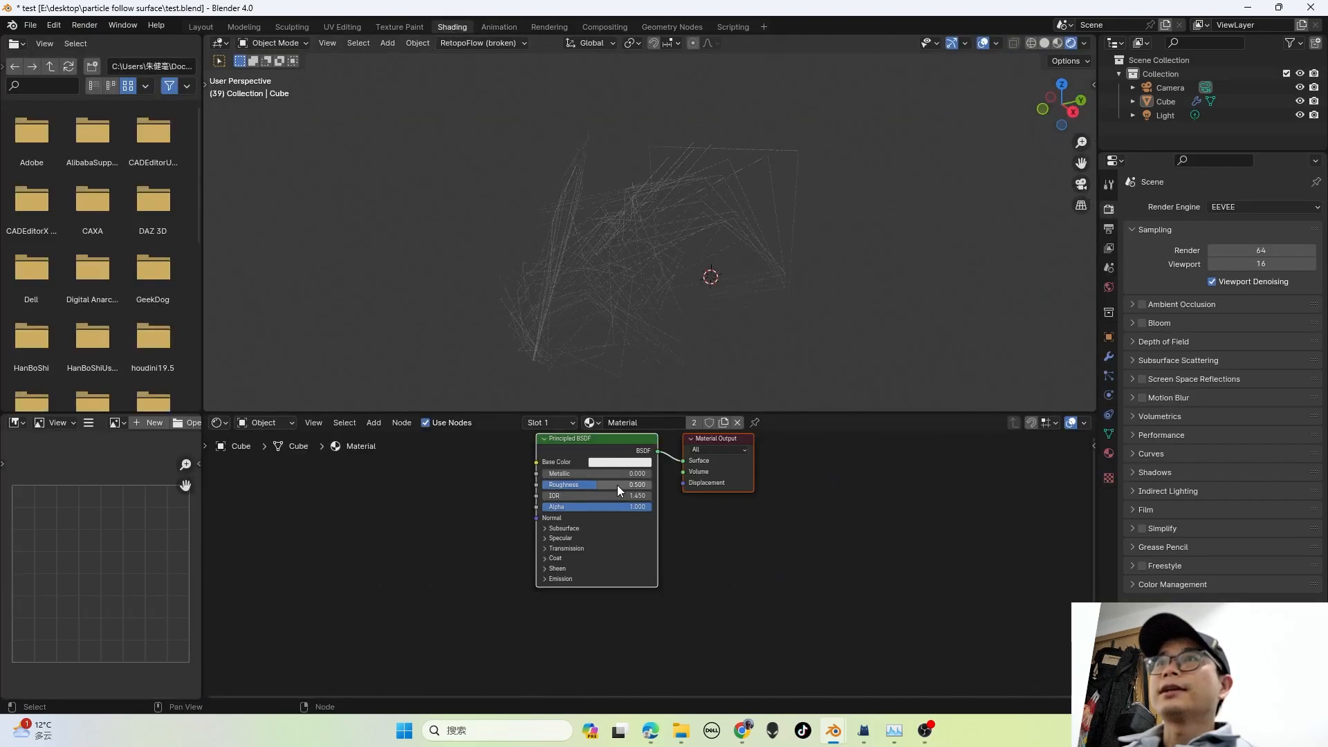
left_click(590, 354)
left_click(827, 310)
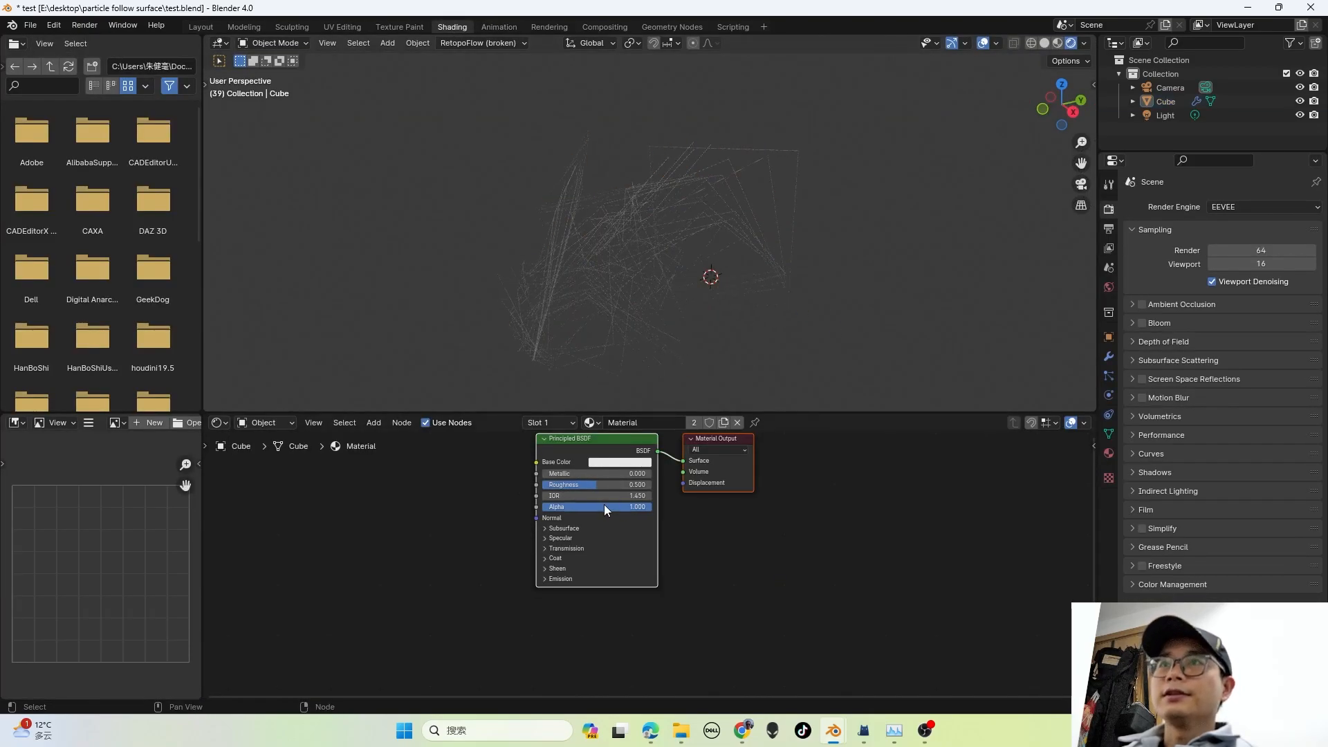
left_click(266, 423)
left_click(279, 472)
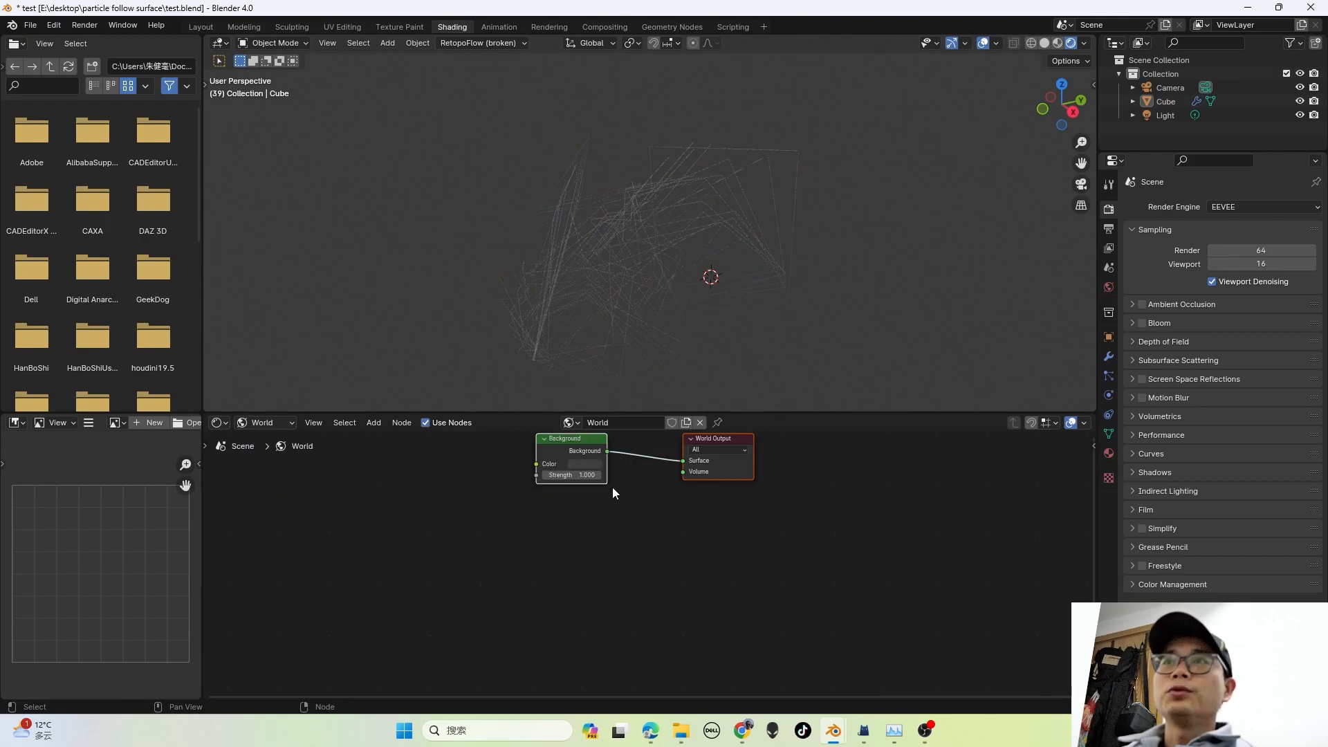
left_click(568, 484)
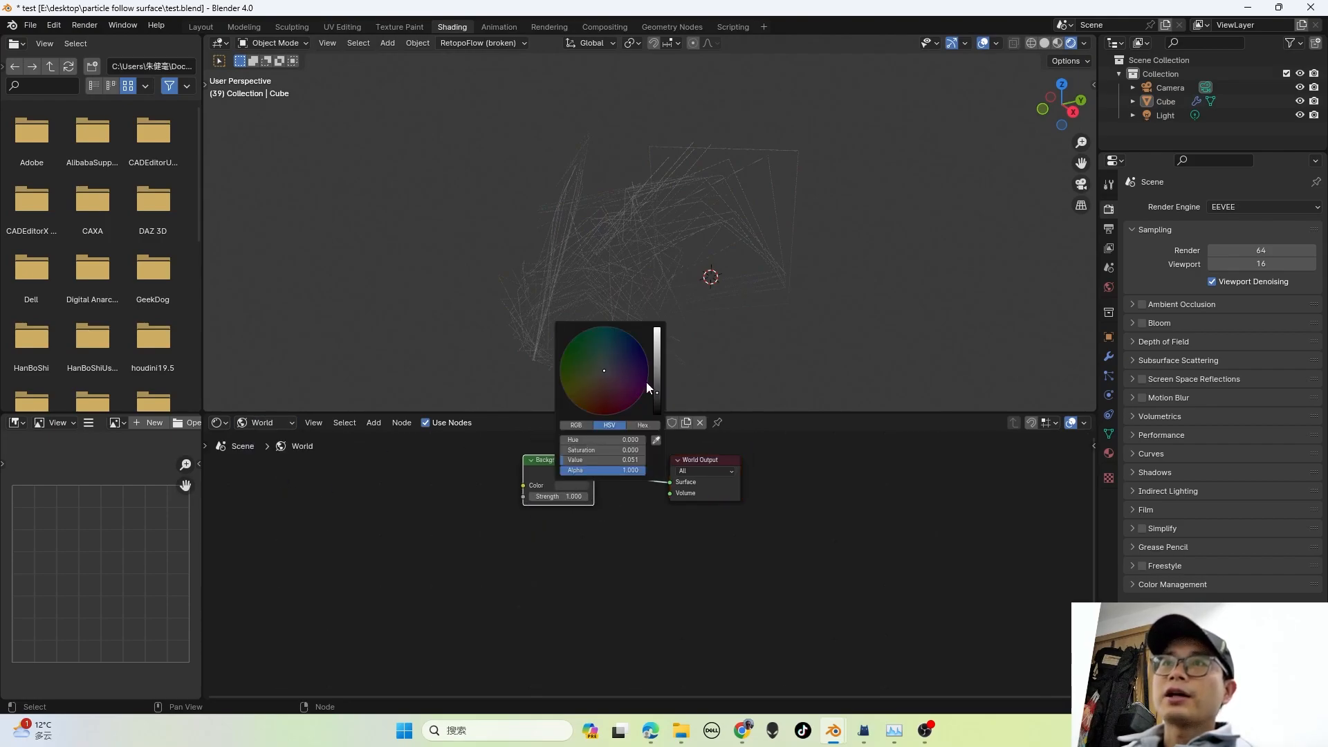
left_click_drag(656, 392, 656, 415)
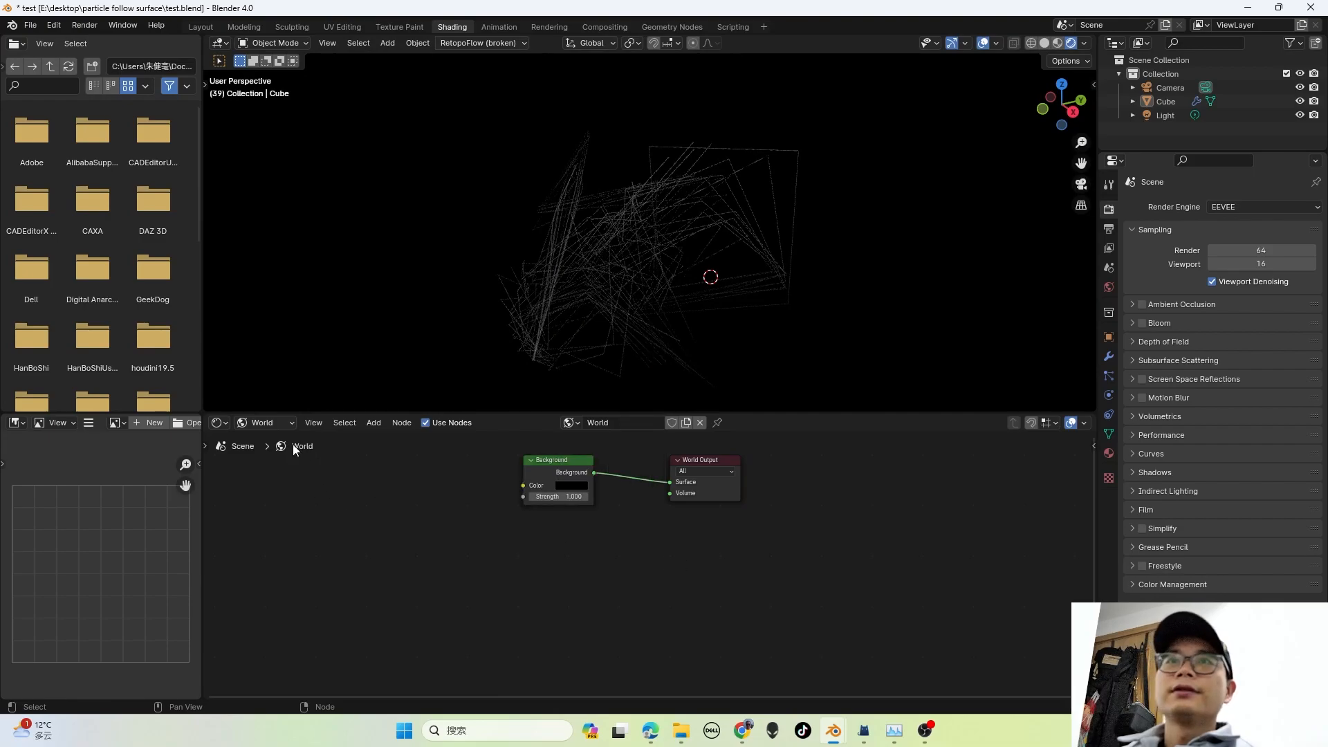
Step: Go back to the Object shader and set the Principled BSDF's Emission Strength to 1
left_click(278, 425)
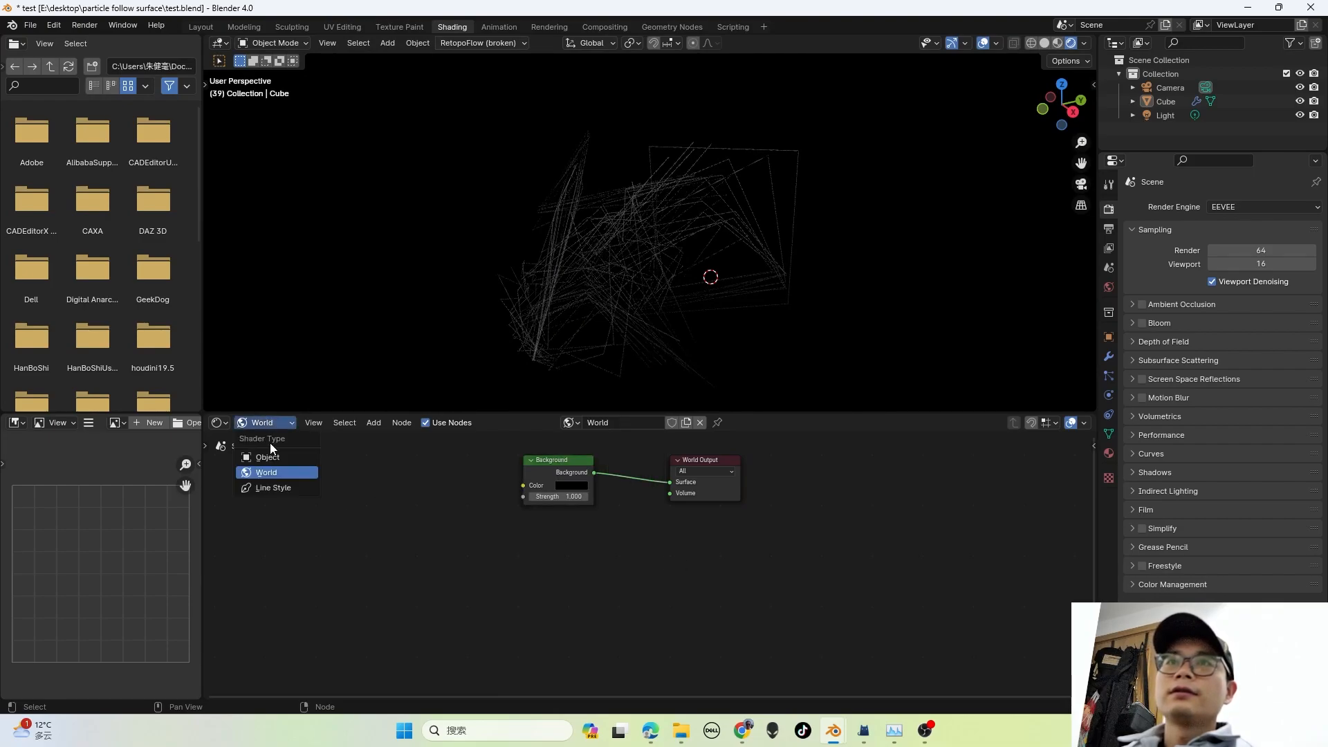
left_click(275, 457)
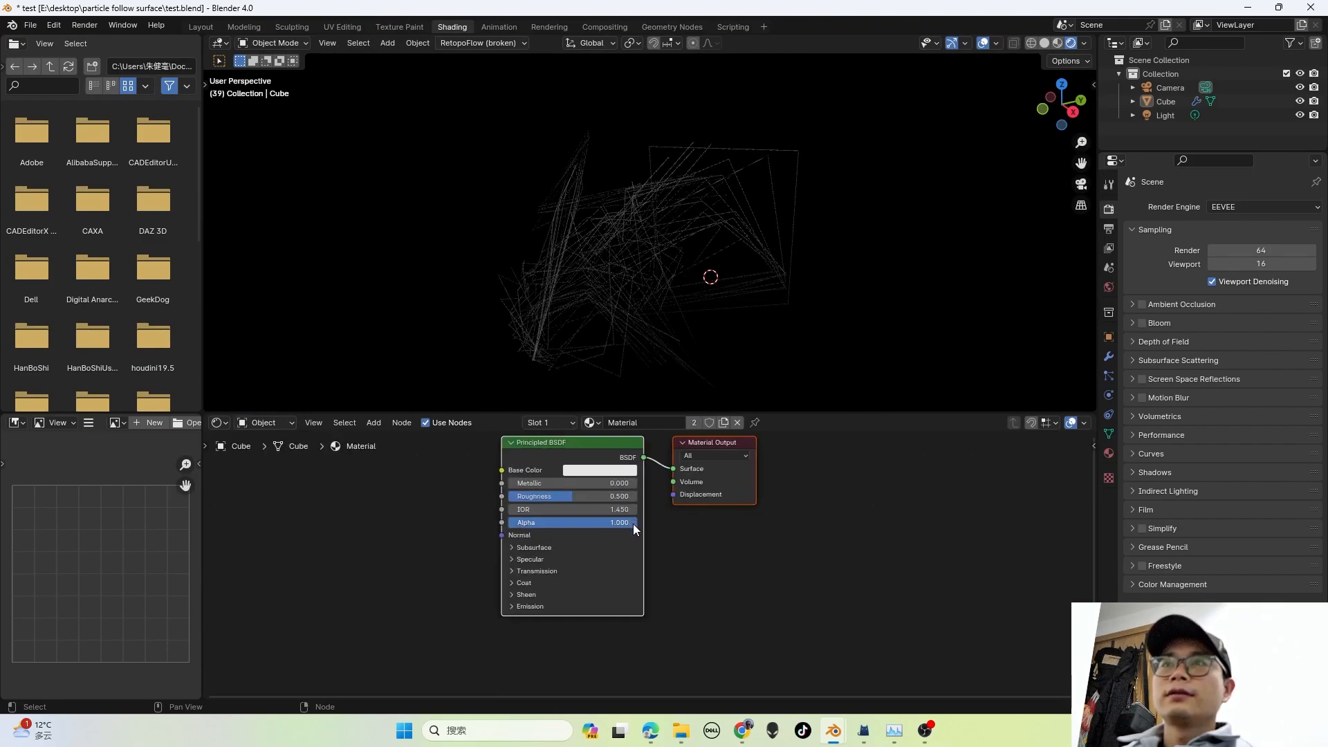
left_click(511, 614)
left_click(536, 643)
type("1")
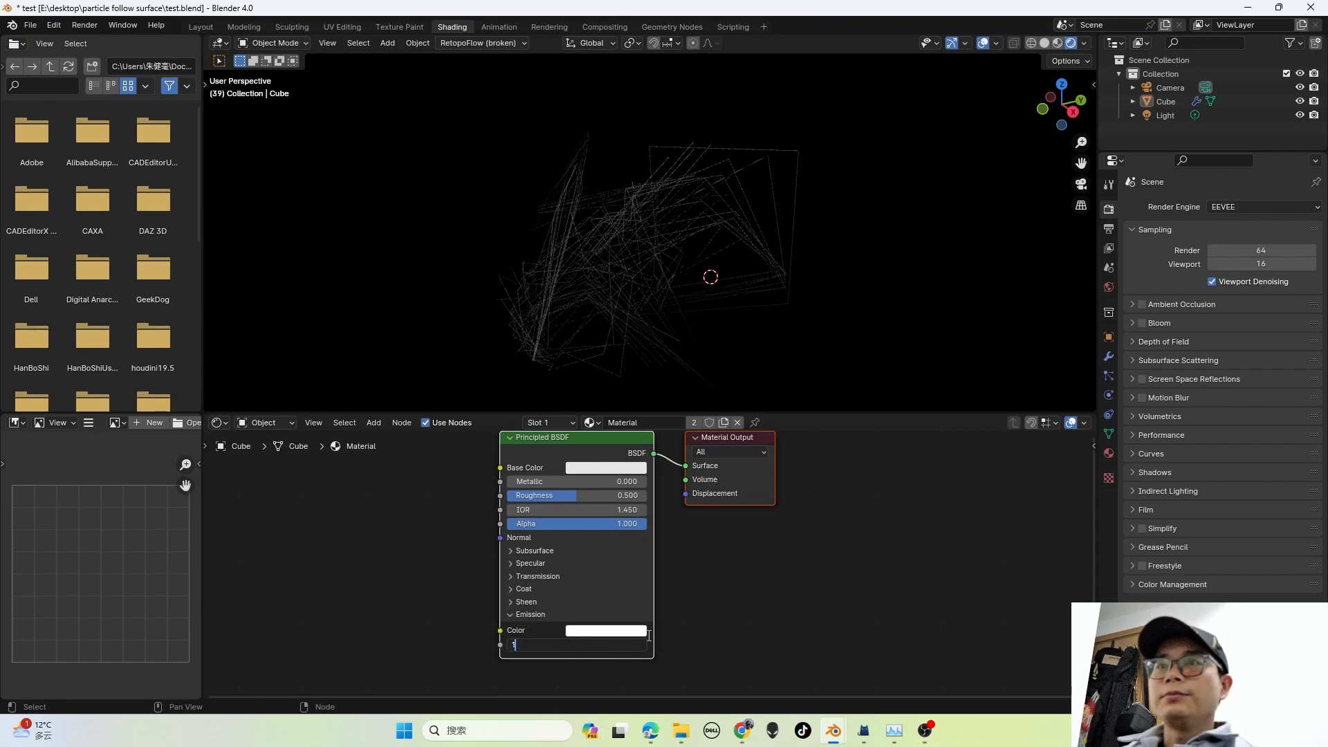
key("Return")
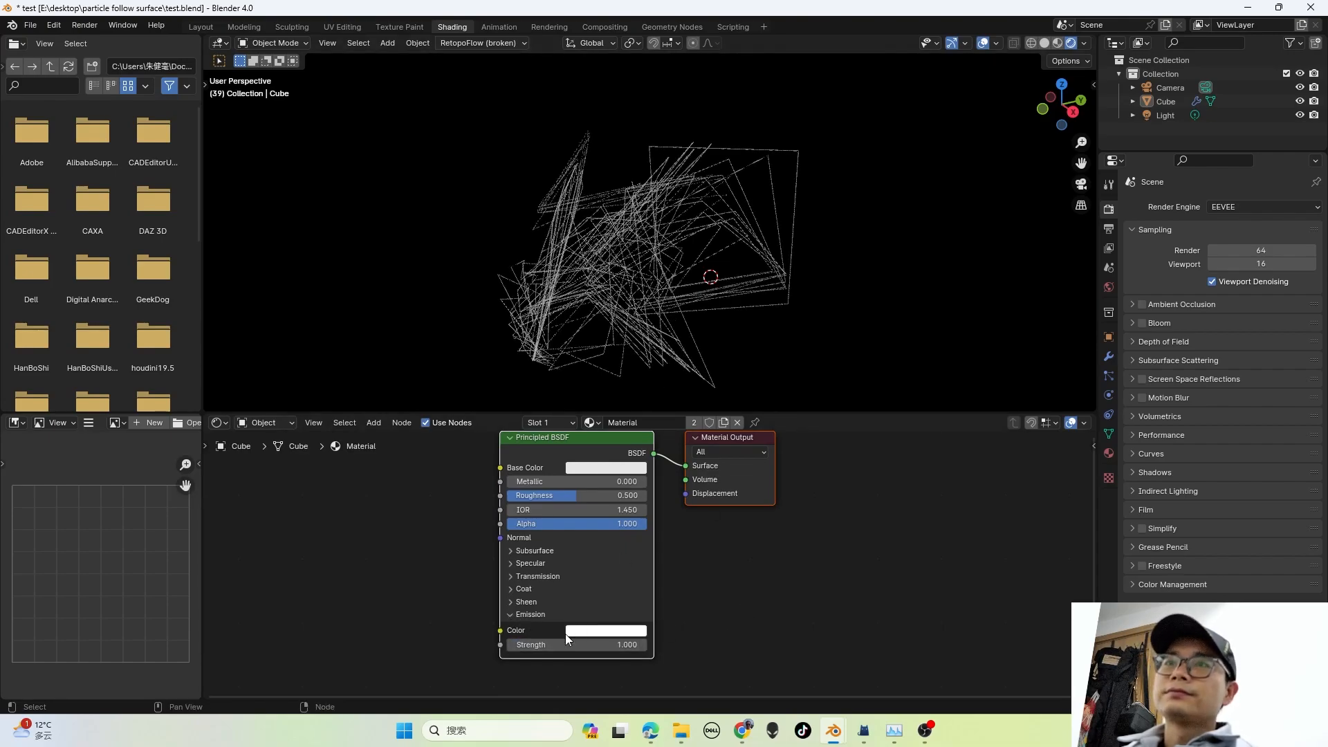
Step: Add an Attribute node with its Color output feeding the Principled BSDF's Emission Color, placed well before the shader
scroll(678, 609, "down", 1)
middle_click_drag(514, 562, 574, 554)
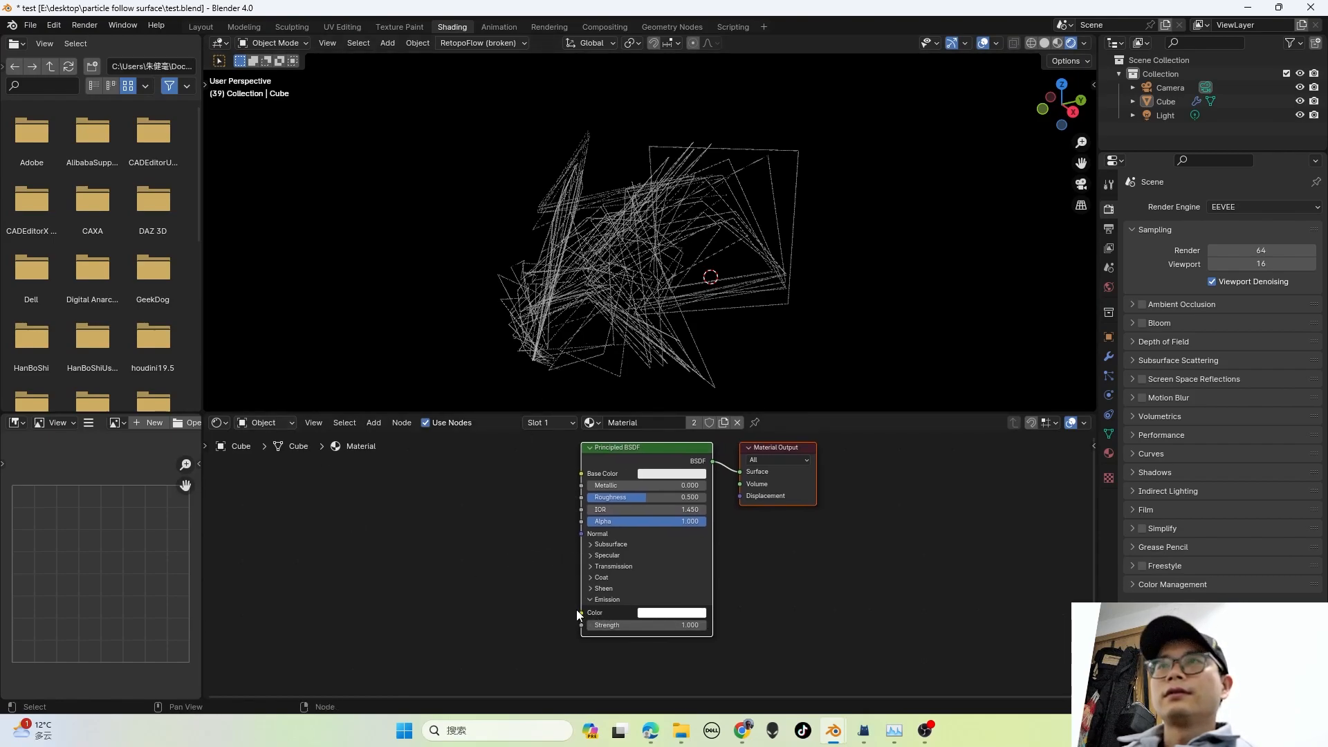
left_click_drag(580, 612, 415, 539)
type("Attr")
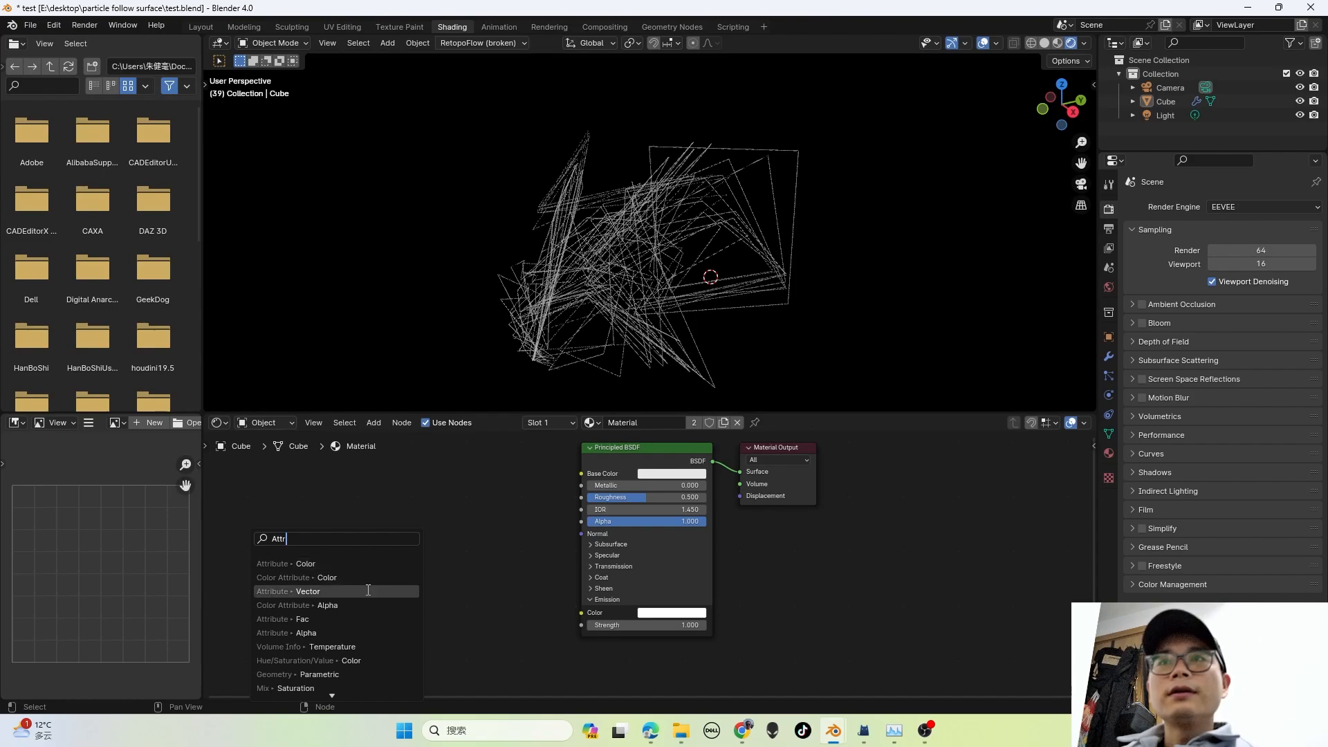
left_click(367, 563)
left_click(352, 542)
Step: Set the Attribute node's Name to T
scroll(354, 544, "up", 1)
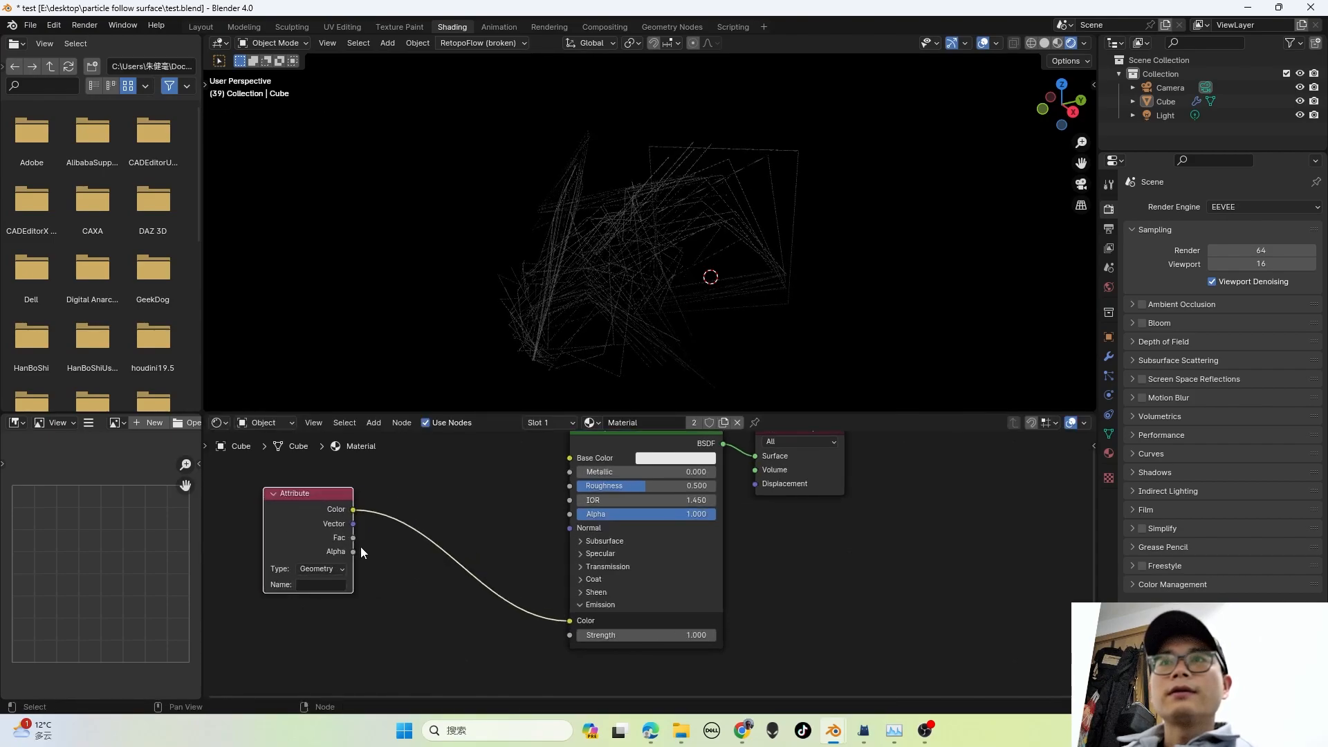
type("time")
key("Return")
left_click(311, 584)
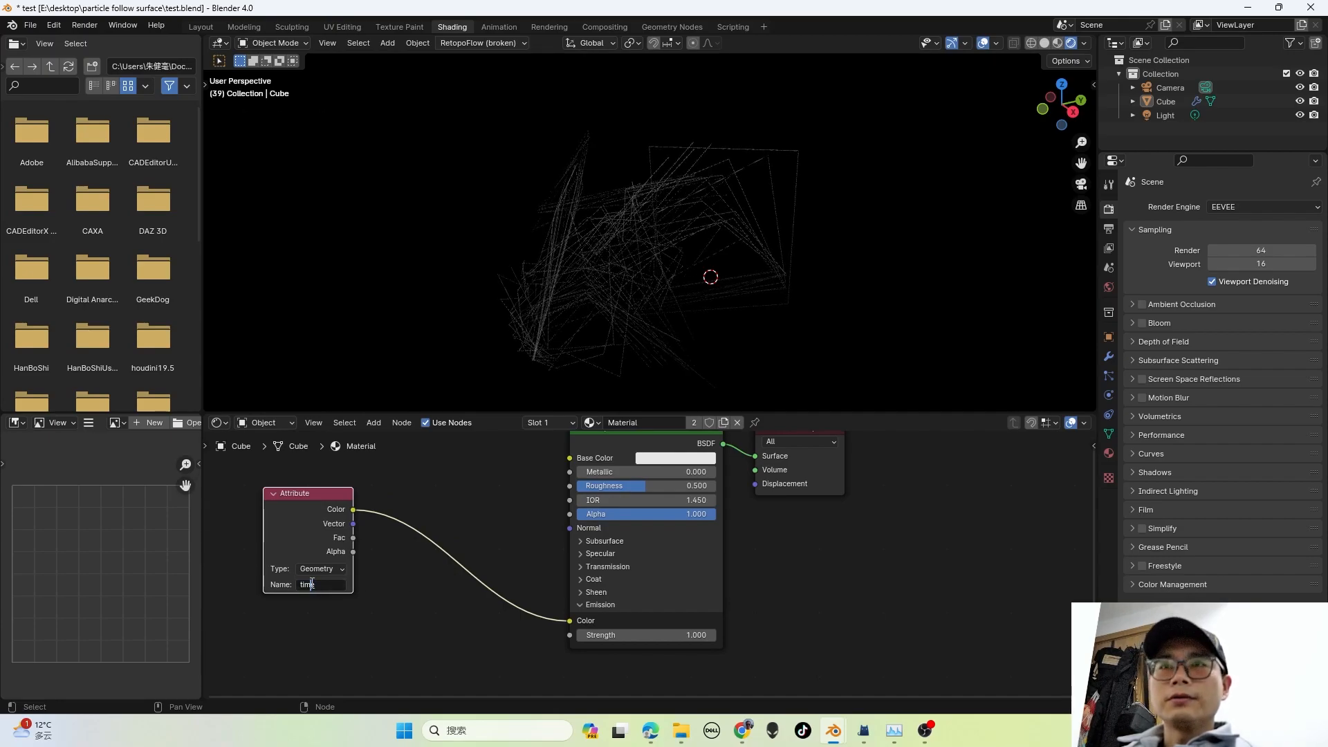
type("T")
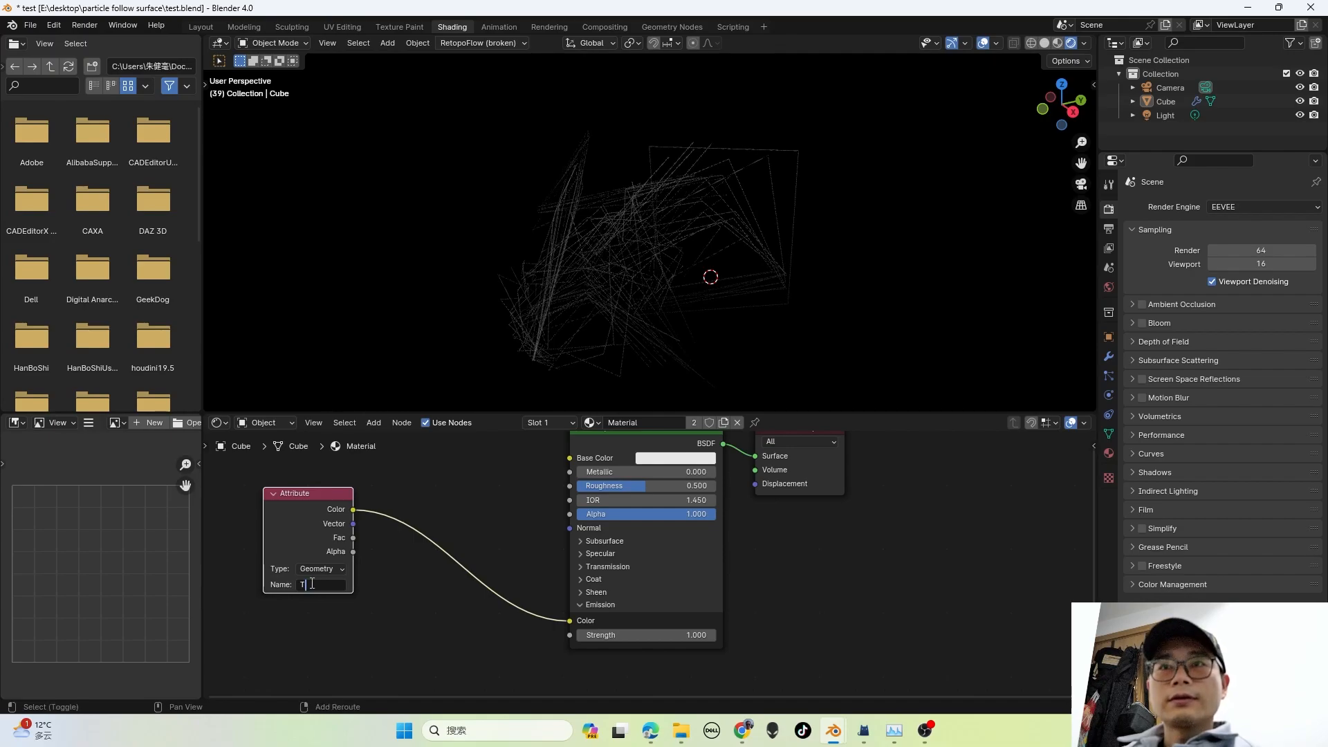
key("Return")
Step: Insert a Map Range node on the link between the Attribute node and the Emission Color, close to the Attribute node
scroll(392, 549, "up", 1)
middle_click_drag(384, 538, 465, 543)
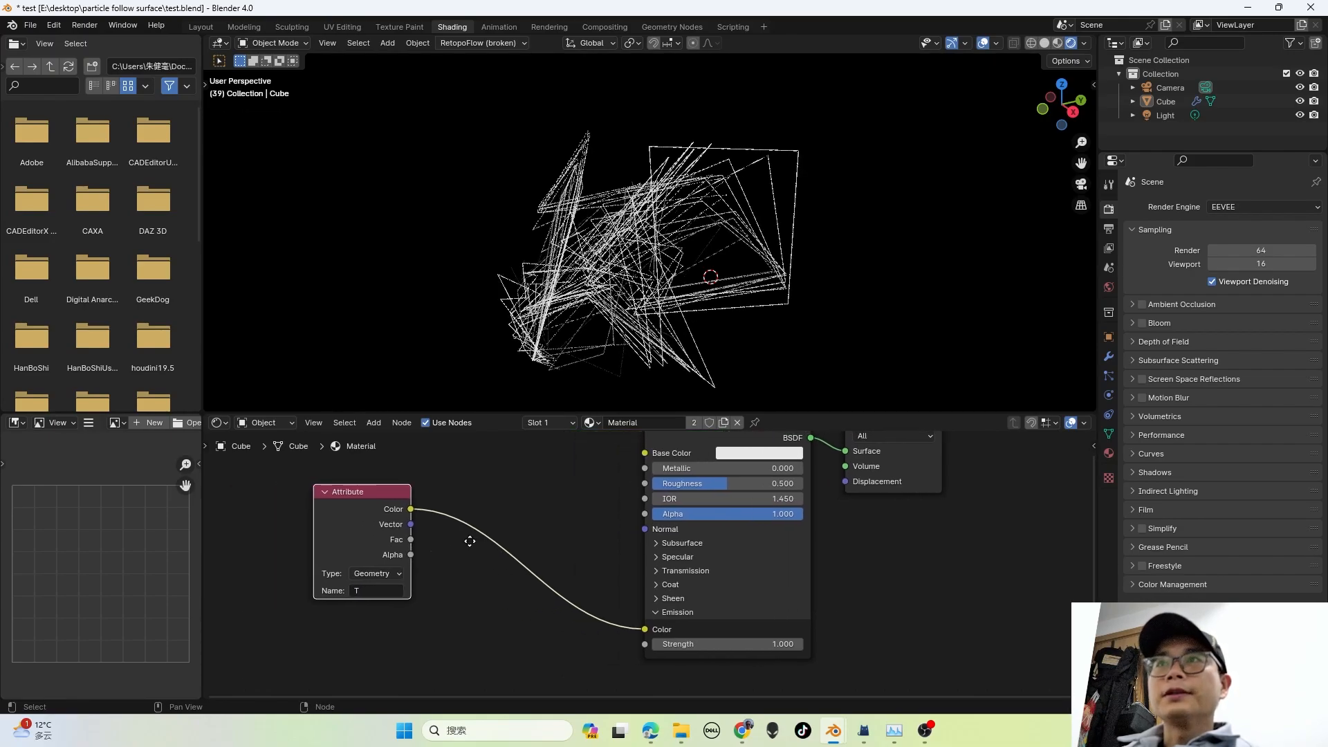
key("shift+a")
left_click(392, 512)
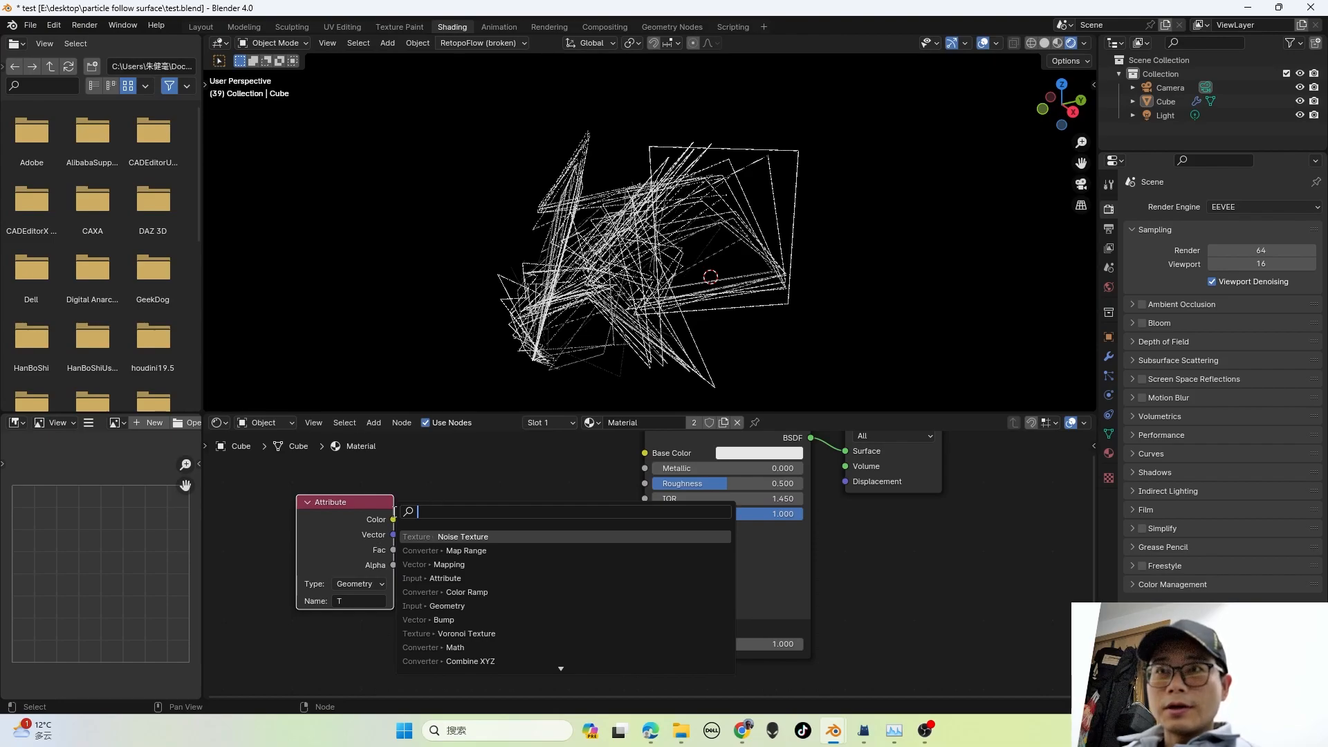
type("map ")
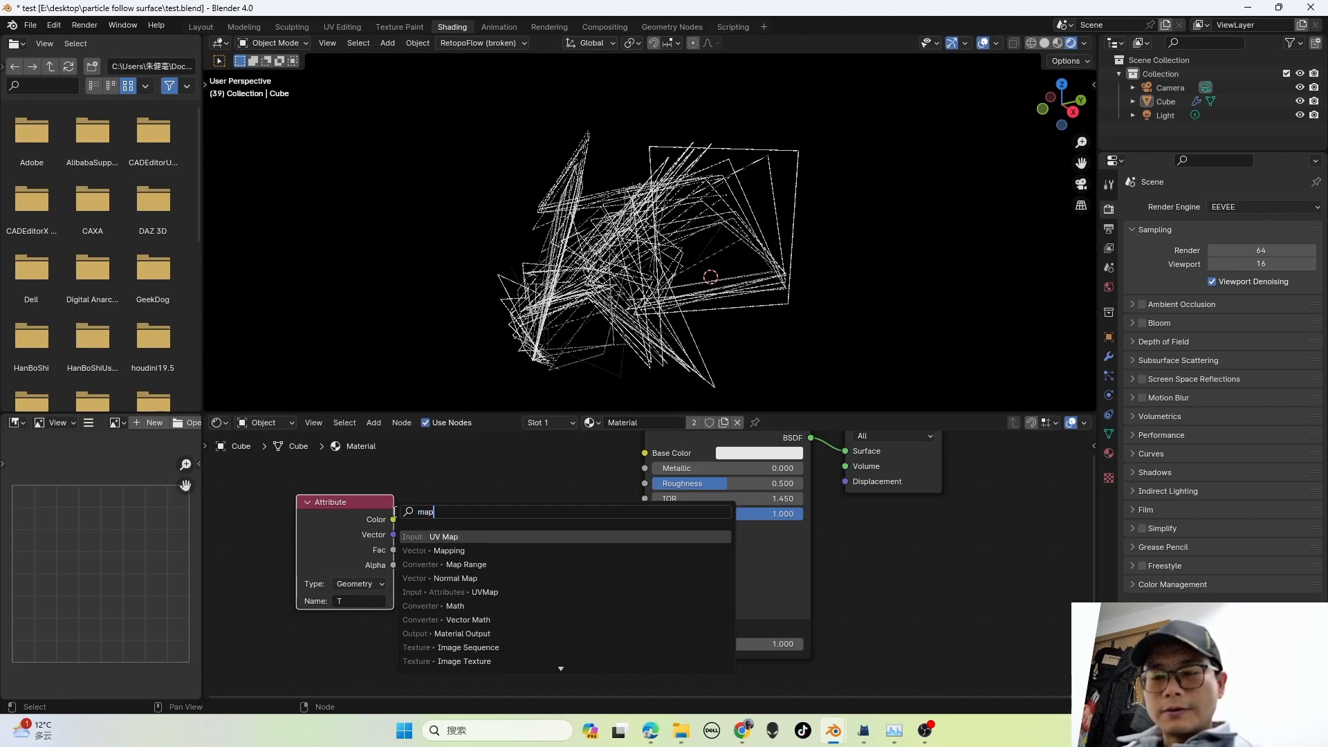
type("r")
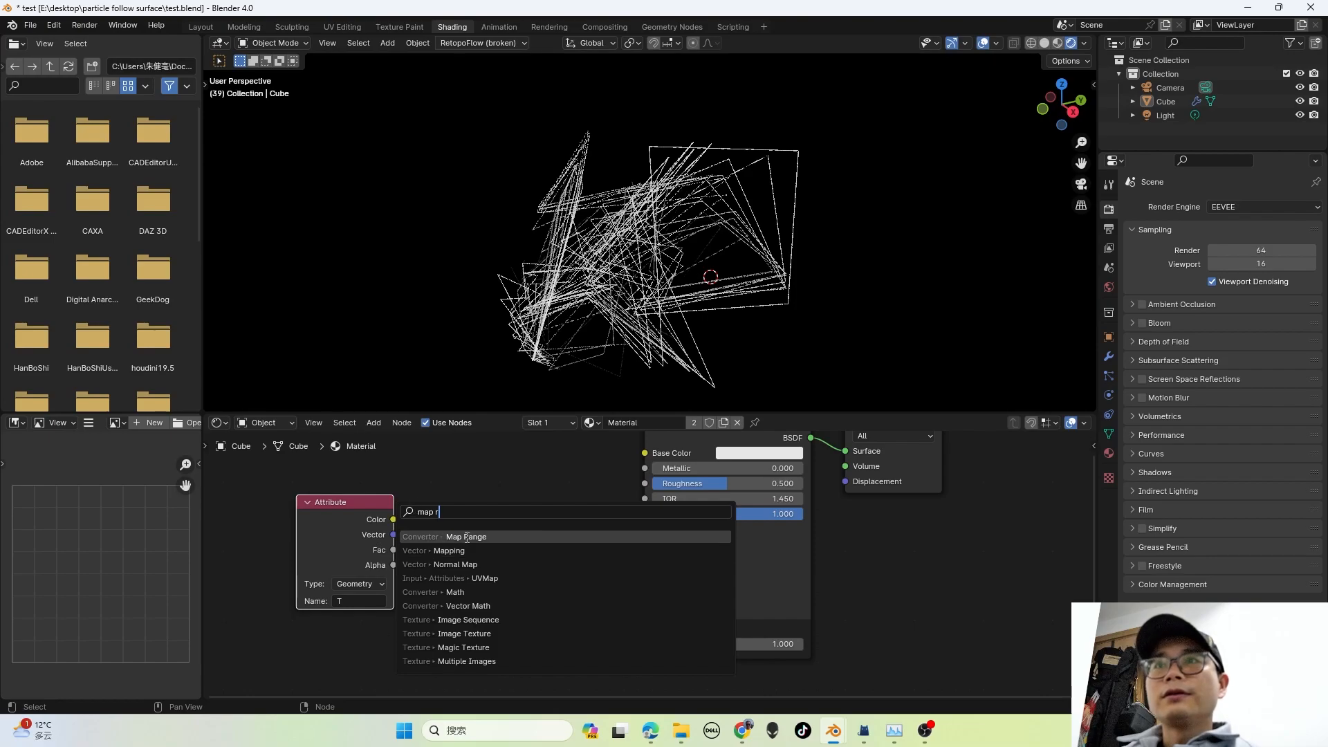
left_click(466, 538)
left_click(467, 538)
left_click_drag(489, 523, 389, 505)
scroll(404, 579, "up", 1)
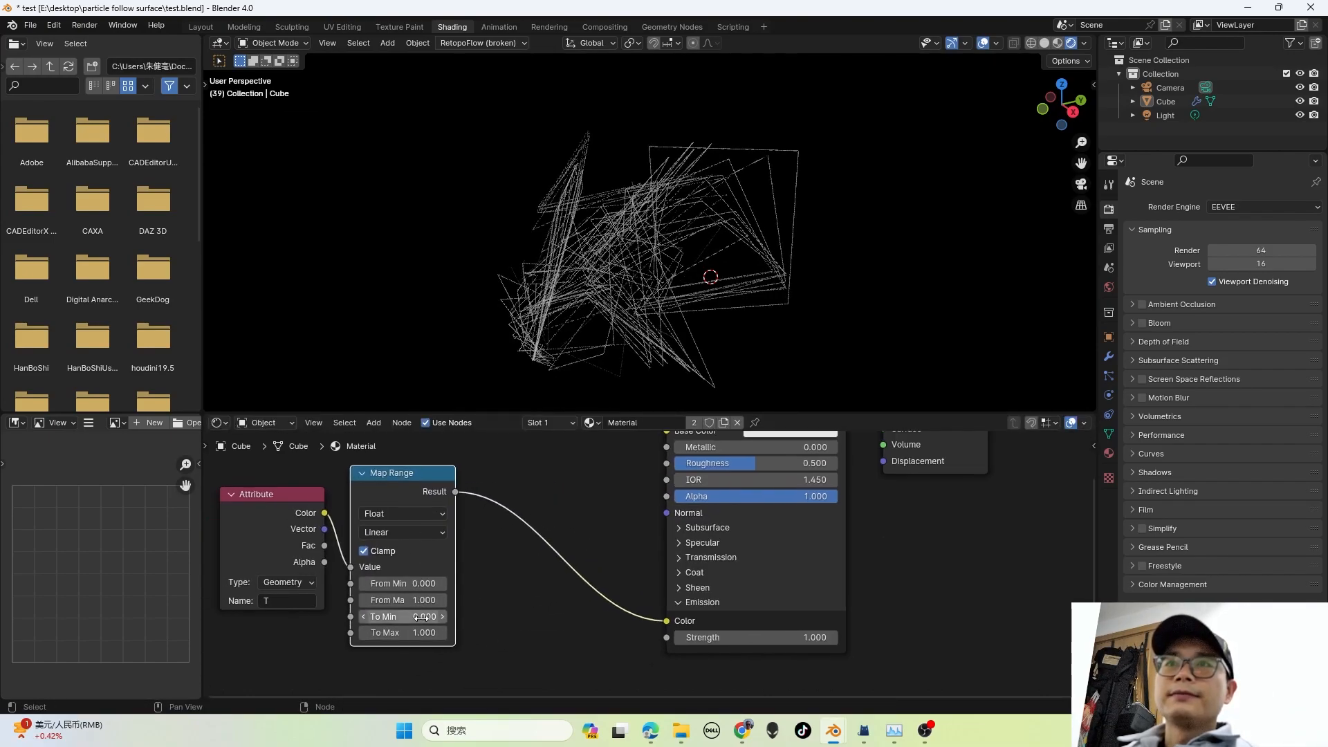
Step: Set the Map Range node's From Max to 10
left_click(419, 600)
type("10")
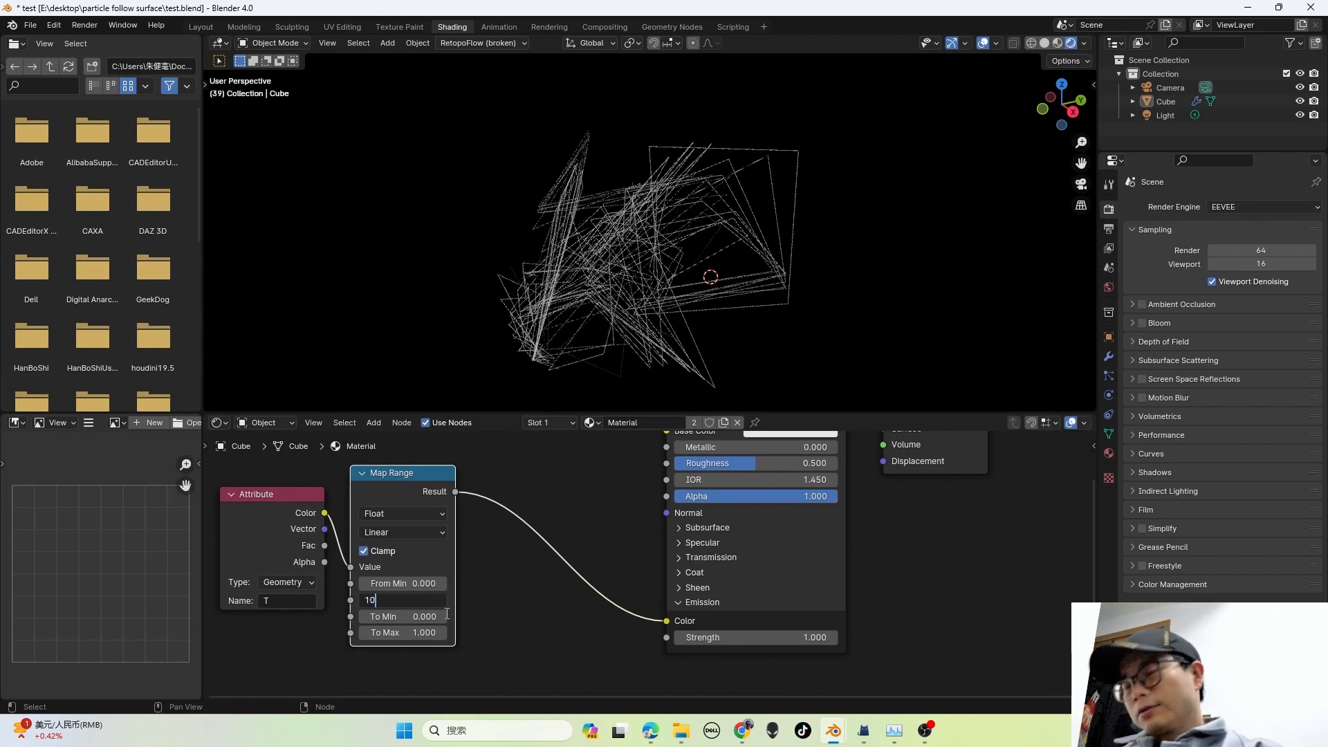
key("Return")
Step: Insert a Color Ramp node on the link between the Map Range node and the Principled BSDF's Emission Color
key("shift+a")
type("ram")
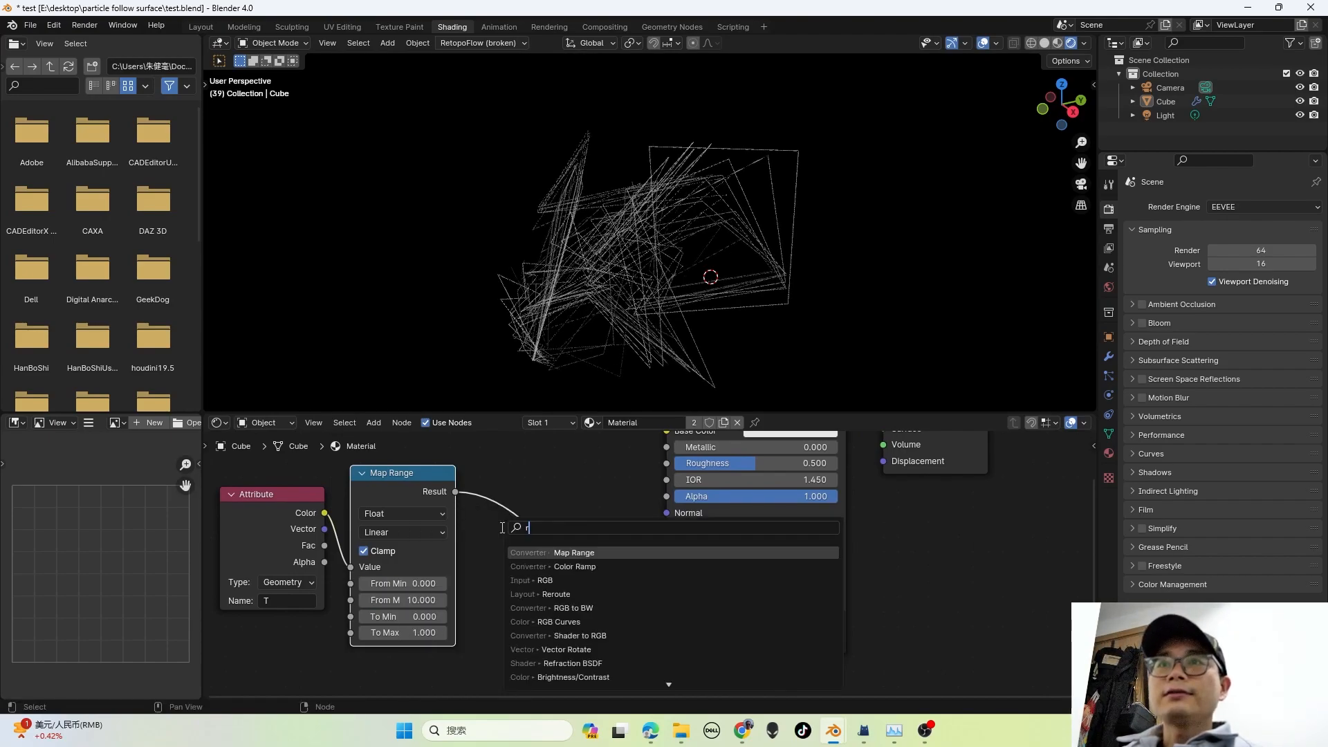
key("Return")
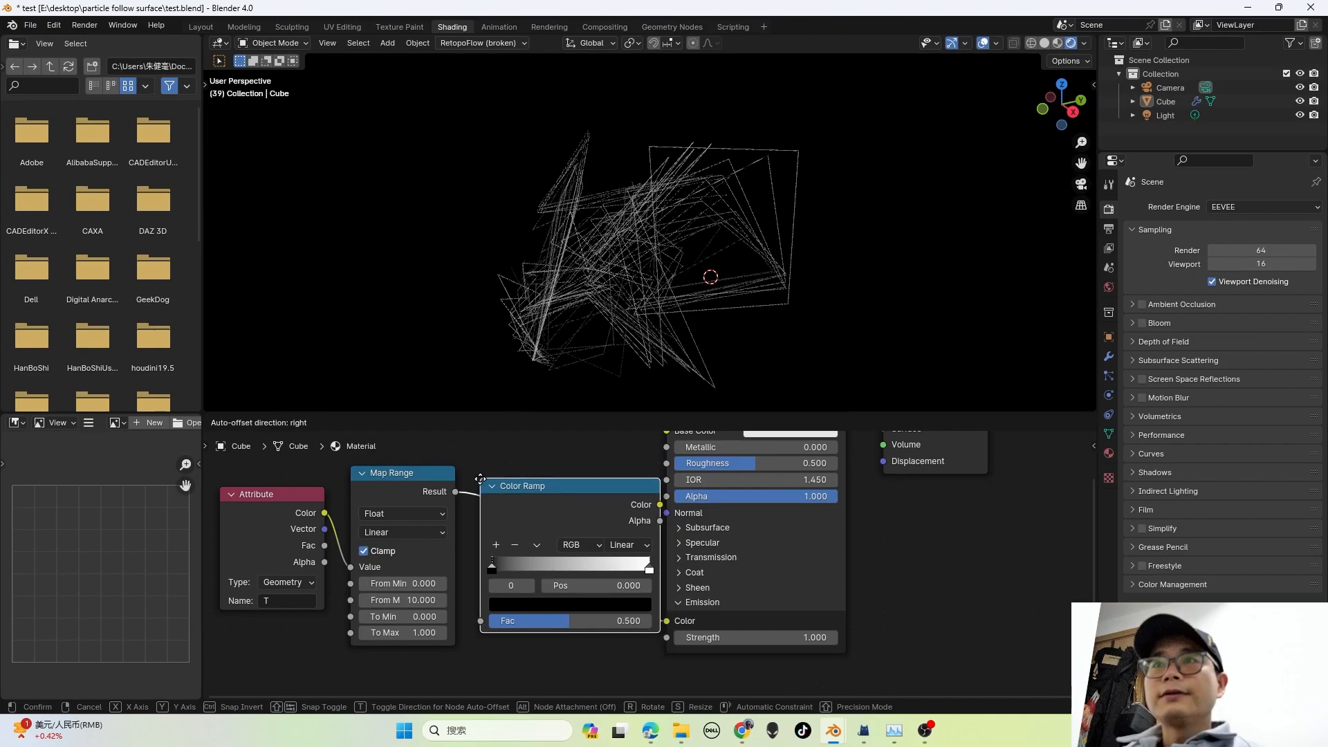
left_click(649, 563)
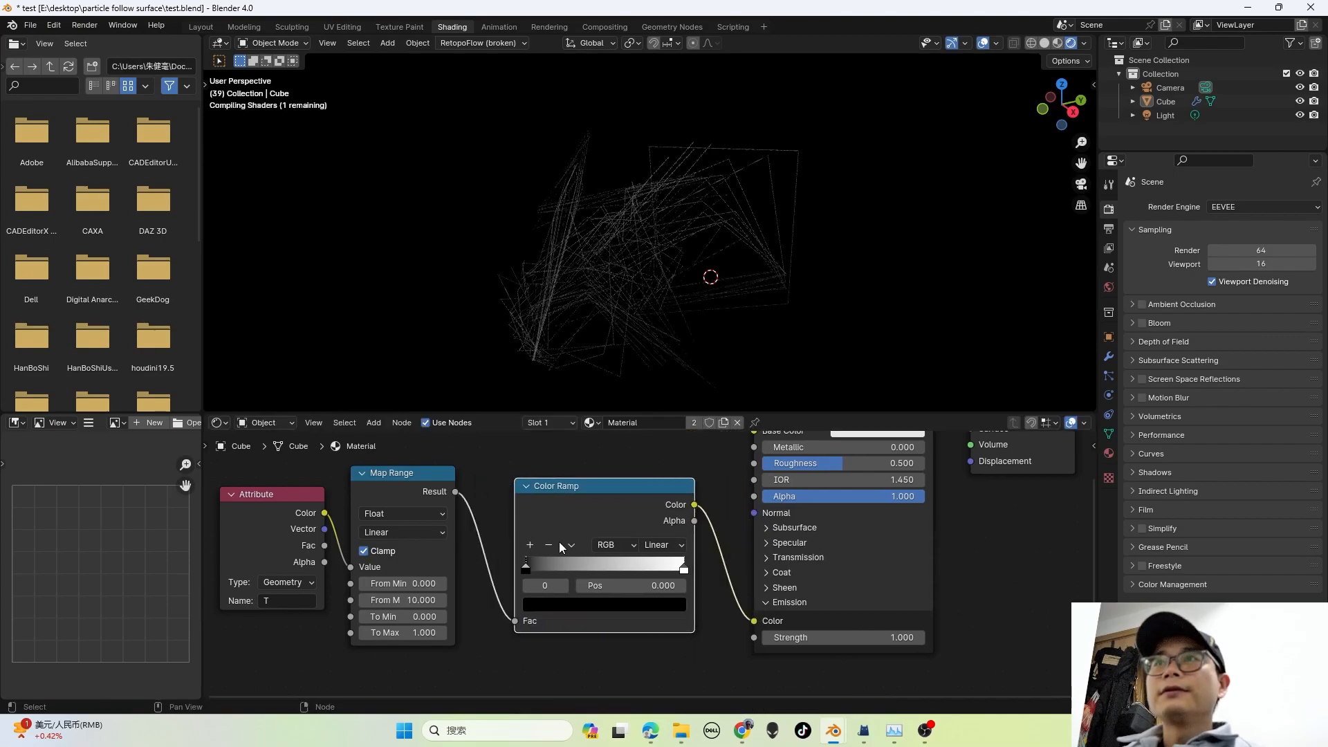
Step: Colour the Color Ramp's first stop blue-violet and its last stop red at full brightness
left_click(553, 602)
left_click(673, 427)
left_click_drag(673, 427, 673, 370)
left_click_drag(629, 428, 659, 421)
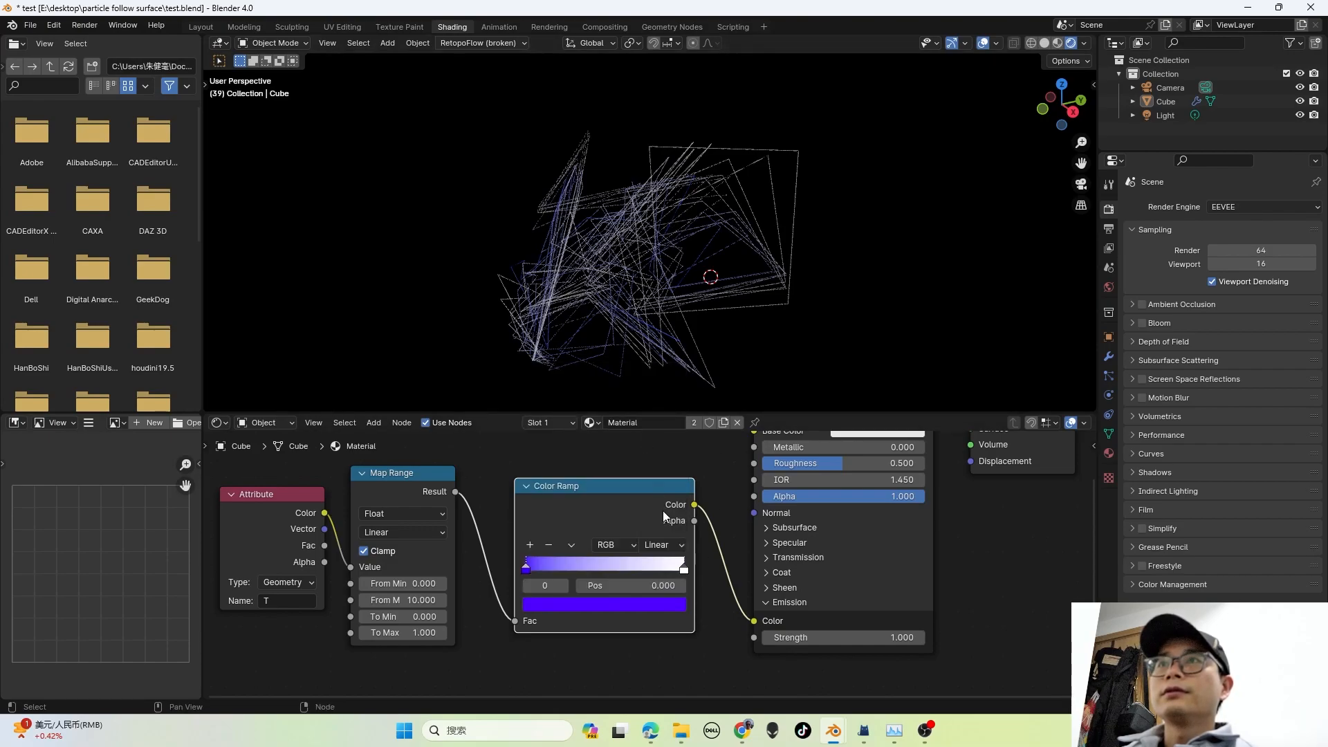
left_click(682, 569)
left_click(680, 603)
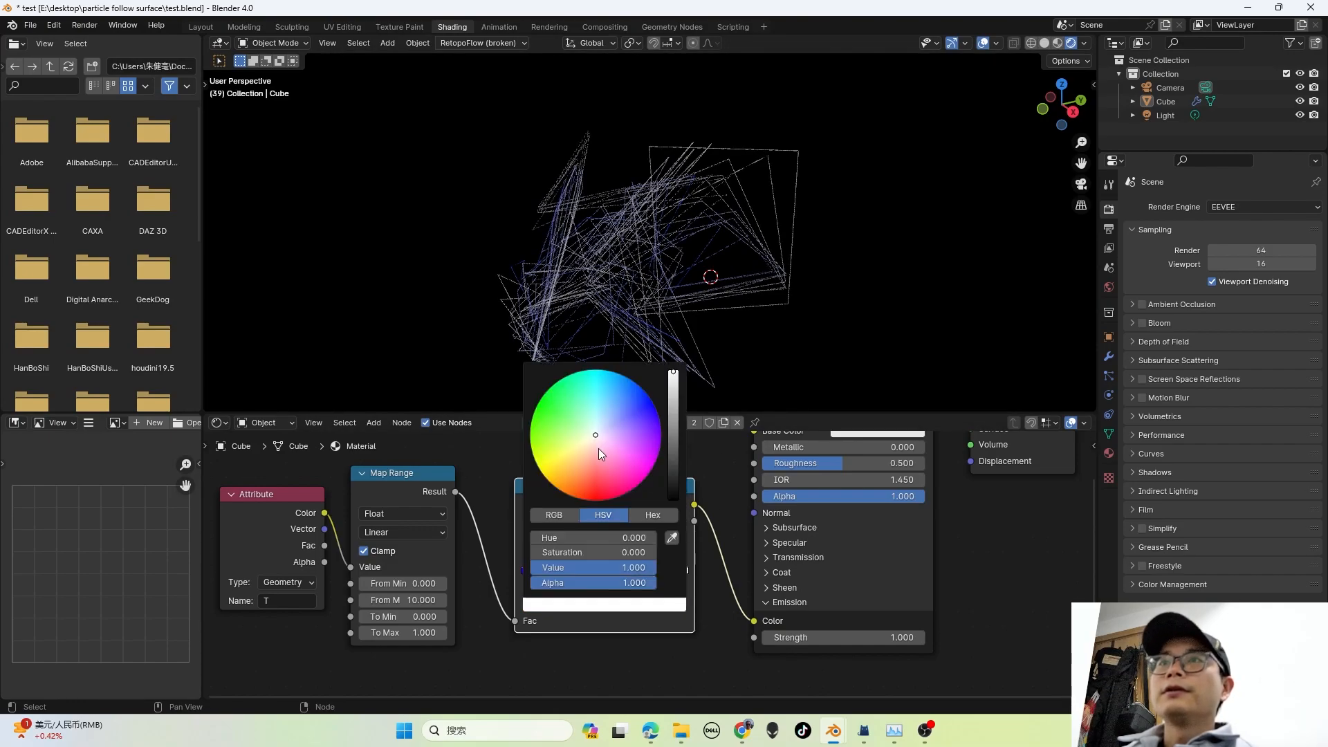
left_click_drag(601, 444, 586, 498)
Step: Play the animation to check the coloured trails from another angle, and save the file
middle_click_drag(614, 272, 695, 258)
scroll(729, 296, "up", 3)
key("space")
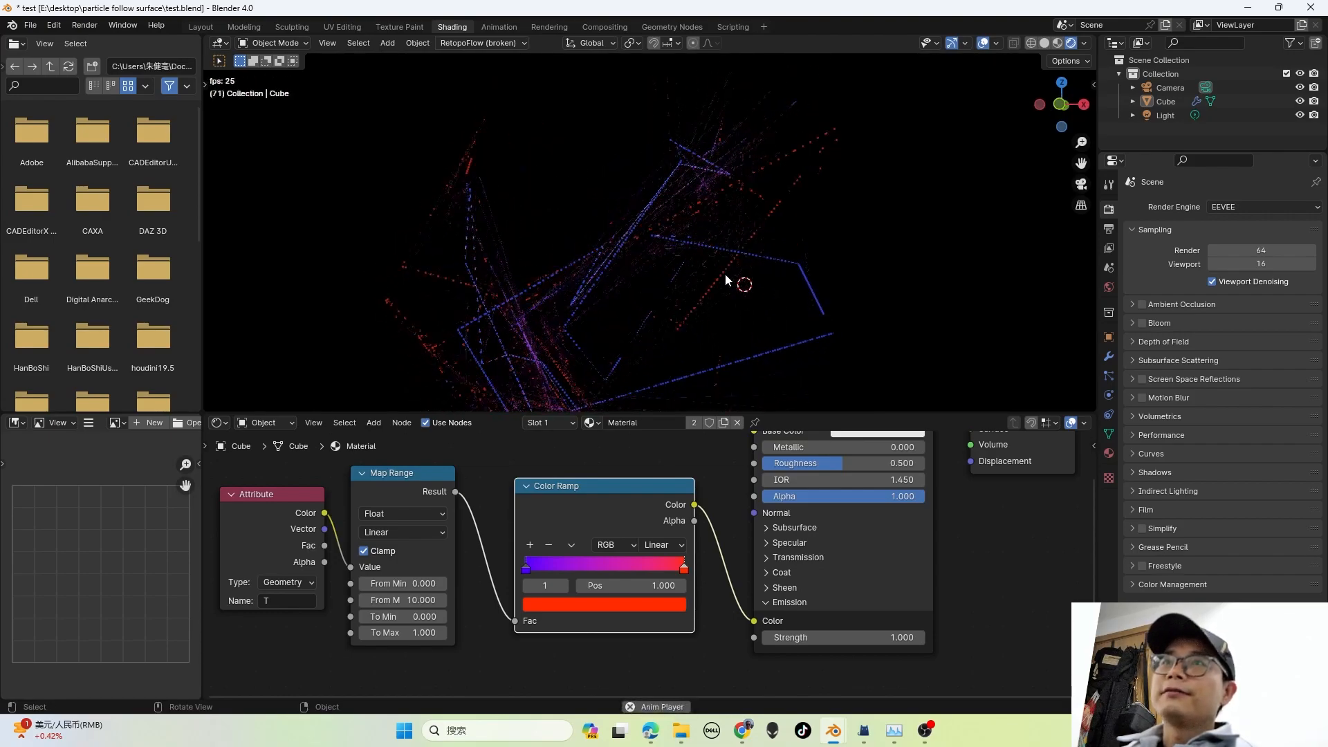
key("space")
key("ctrl+s")
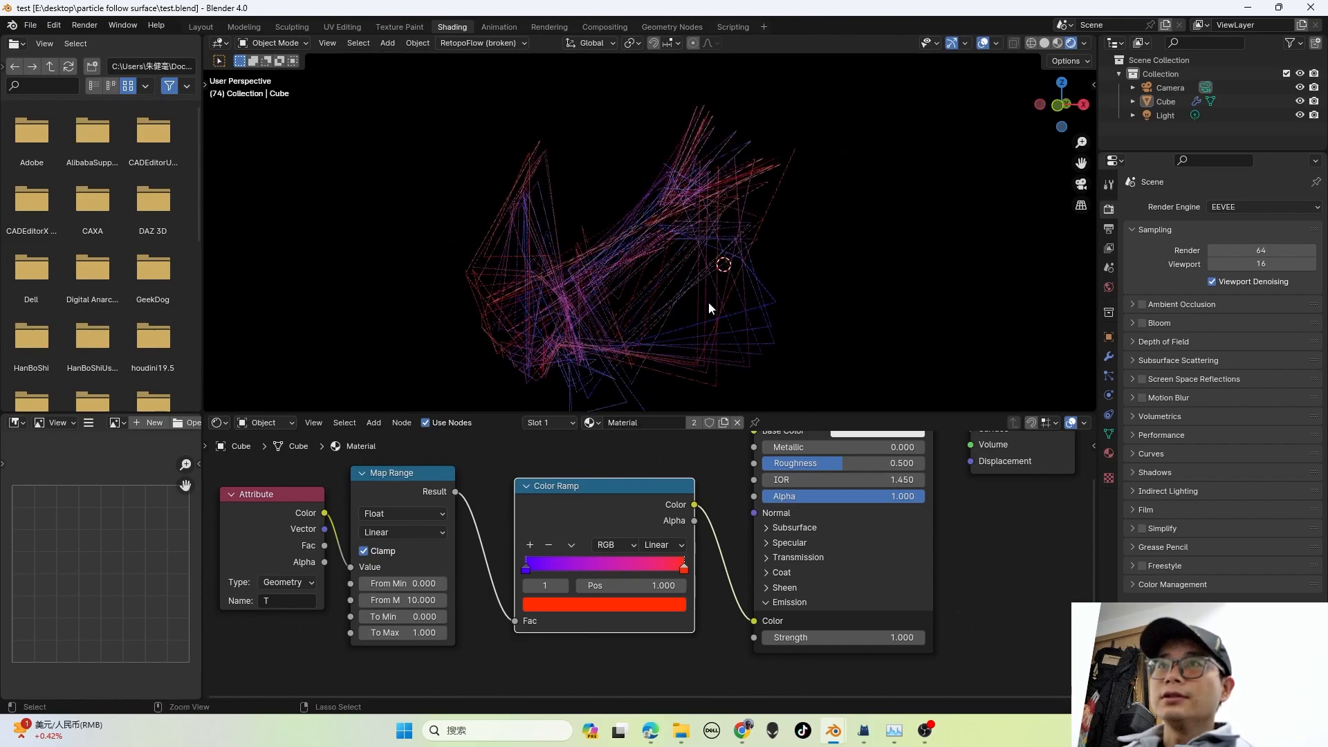
middle_click_drag(695, 335, 728, 331)
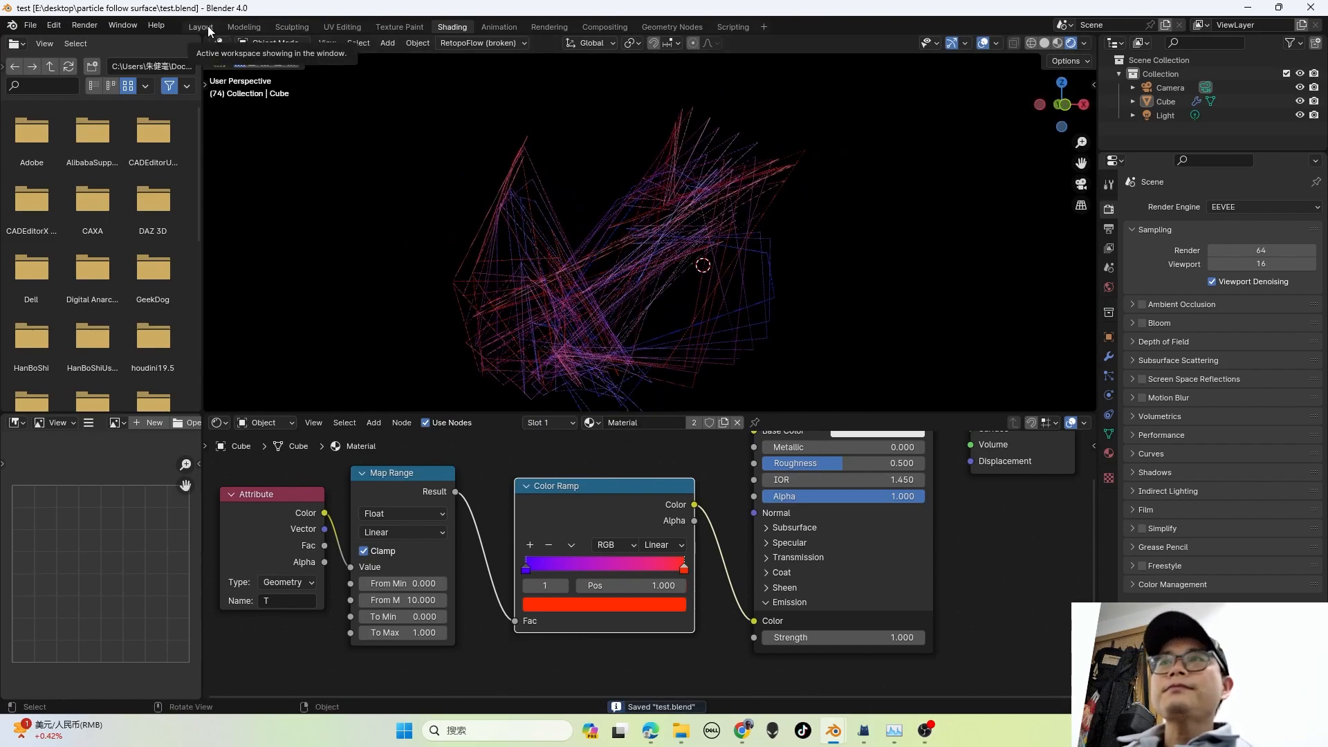
middle_click_drag(693, 205, 682, 205)
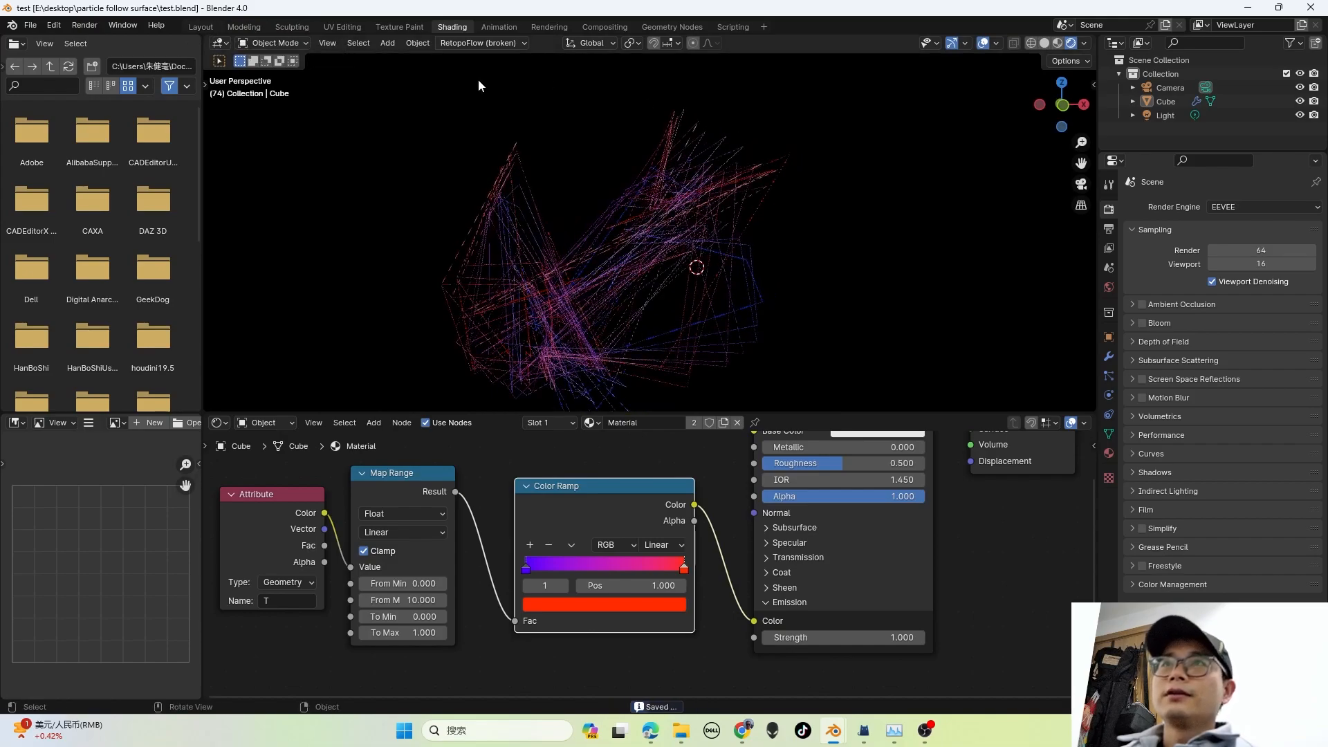
Step: Select the trails object and show its whole node tree in the Geometry Nodes workspace
left_click(642, 224)
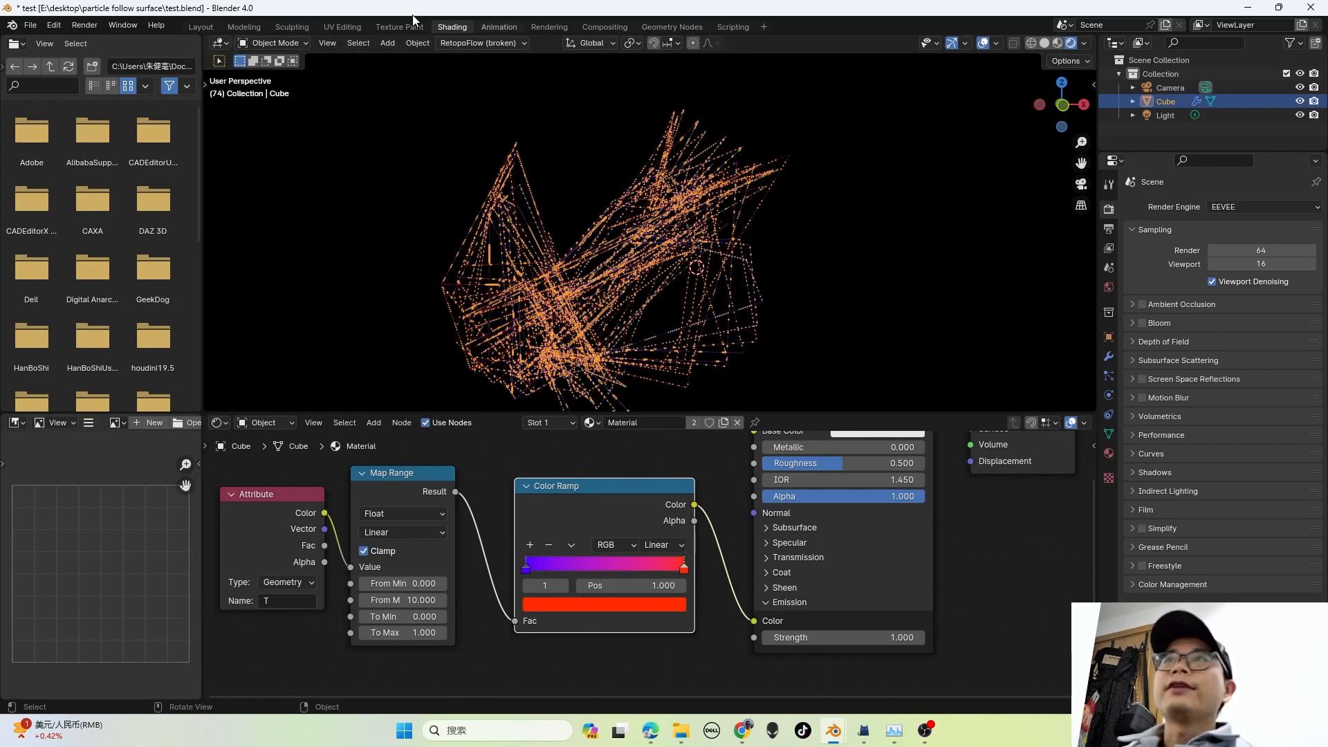
left_click(671, 27)
scroll(612, 497, "down", 5)
middle_click_drag(515, 496, 570, 504)
scroll(615, 516, "up", 1)
scroll(616, 516, "down", 1)
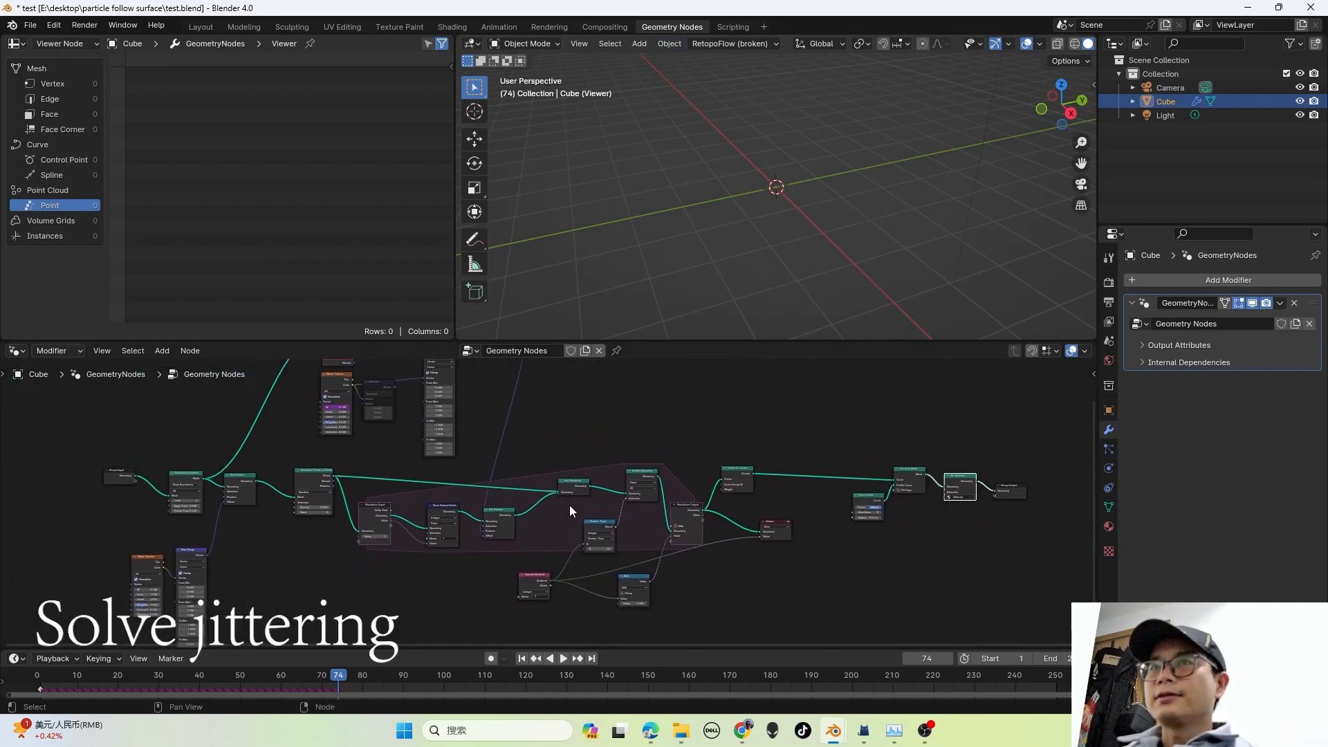
Step: Examine the nodes feeding the simulation, from Group Input through Subdivision Surface and Set Position to Distribute Points on Faces
middle_click_drag(445, 517, 495, 538)
scroll(495, 538, "up", 1)
scroll(297, 505, "up", 3)
scroll(492, 495, "up", 7)
middle_click_drag(299, 503, 512, 495)
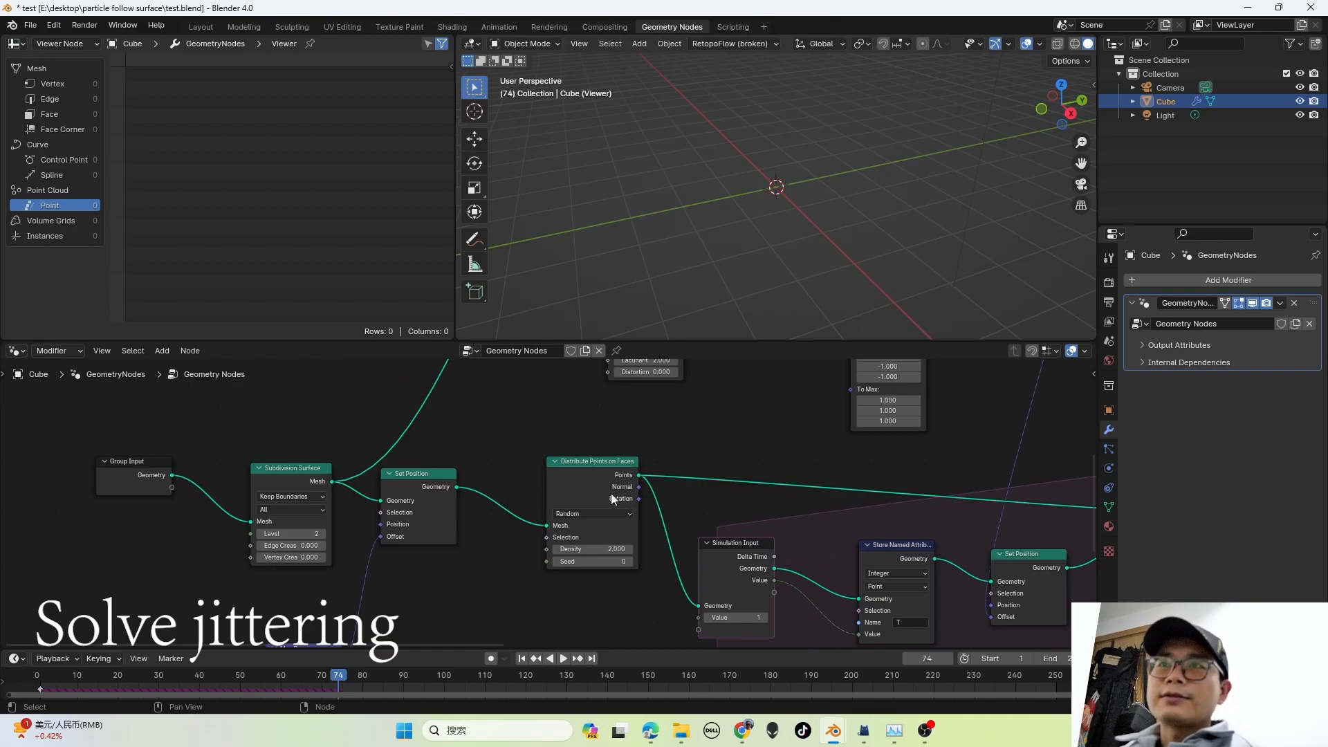
scroll(594, 486, "up", 1)
scroll(569, 484, "up", 1)
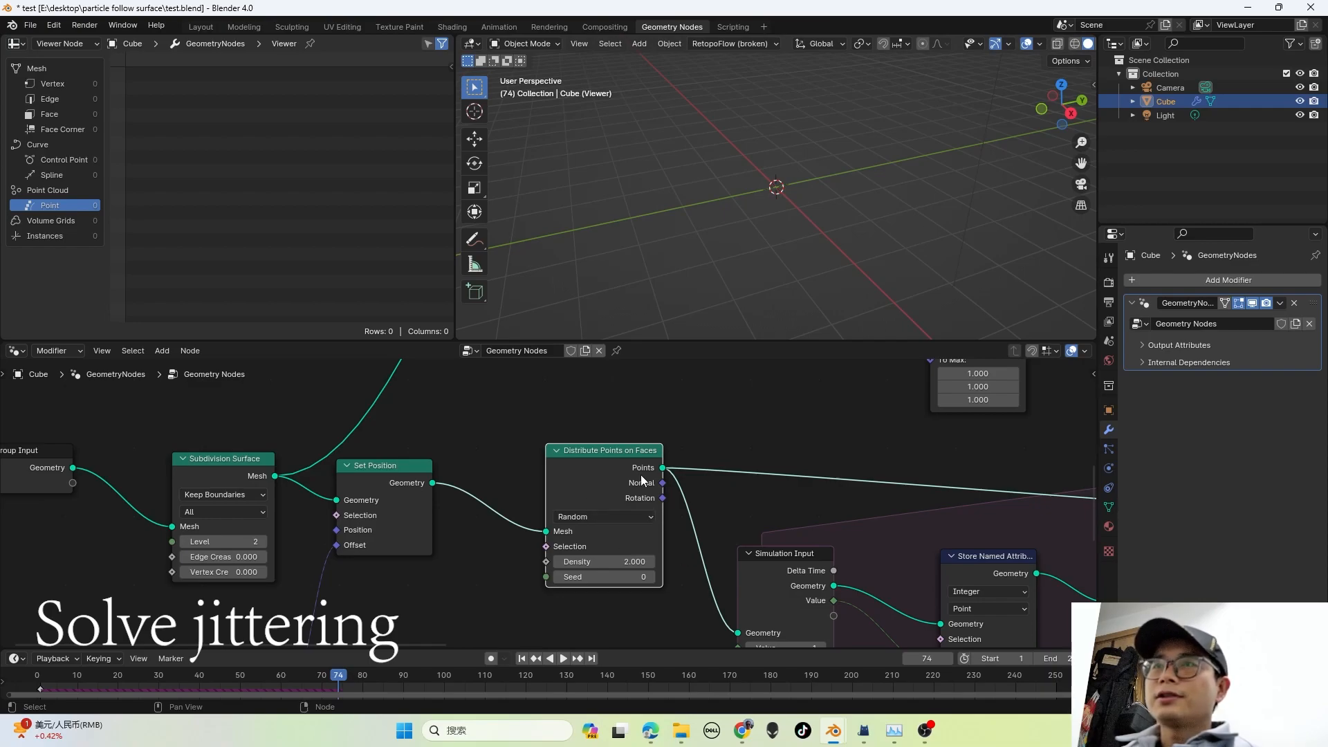
scroll(640, 474, "down", 1)
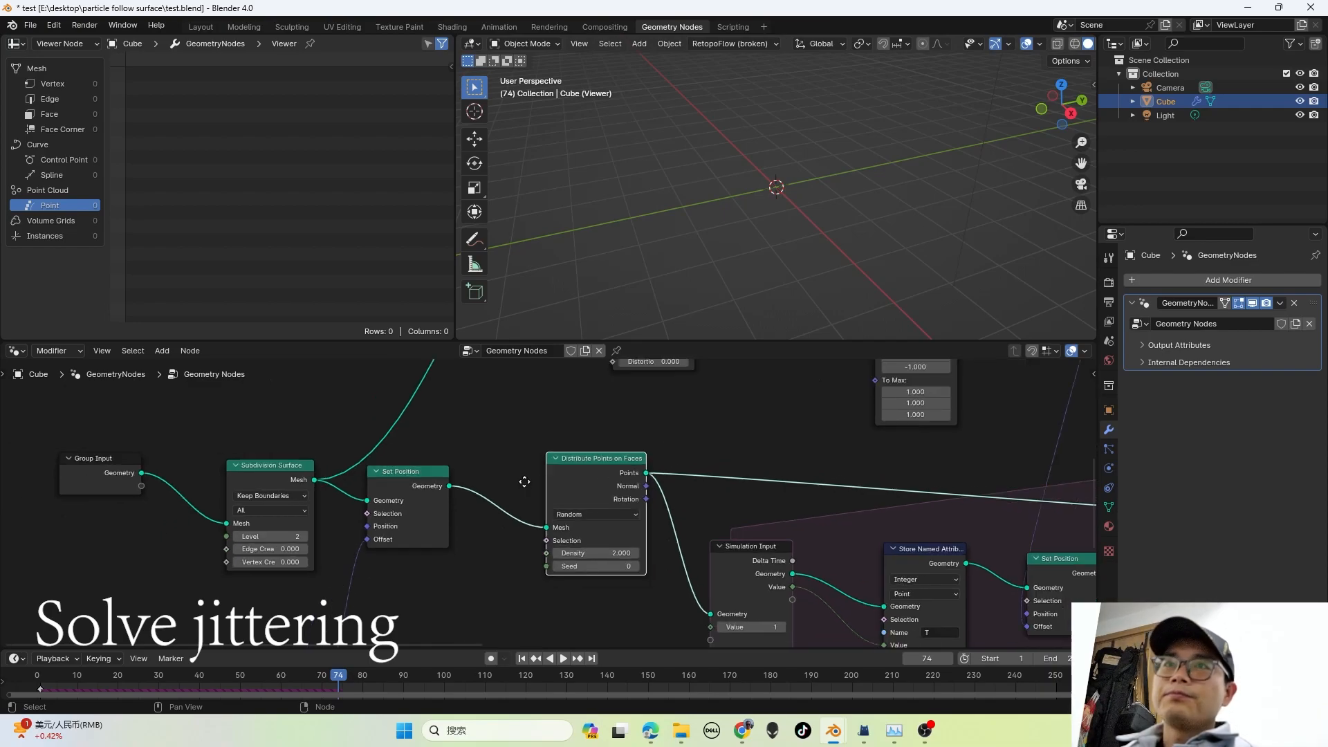
middle_click_drag(524, 481, 555, 484)
scroll(555, 484, "up", 1)
left_click(291, 479)
scroll(291, 480, "up", 1)
mouse_move(241, 467)
left_mouse_down()
mouse_move(288, 478)
mouse_move(236, 462)
left_mouse_up()
middle_click_drag(236, 462, 289, 475)
Step: Preview the Set Position node after Subdivision Surface in the Viewer, and place the Viewer node just below and beside it
left_click(488, 495)
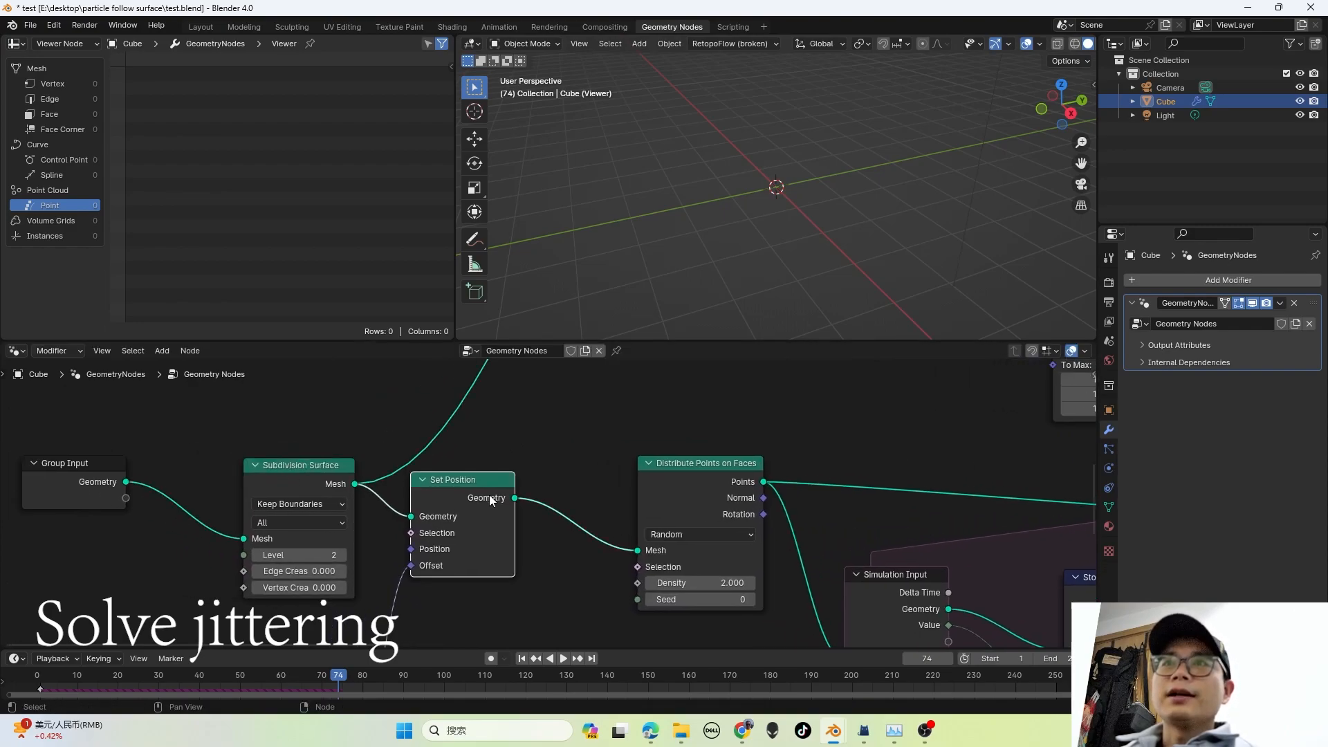
scroll(488, 496, "down", 1)
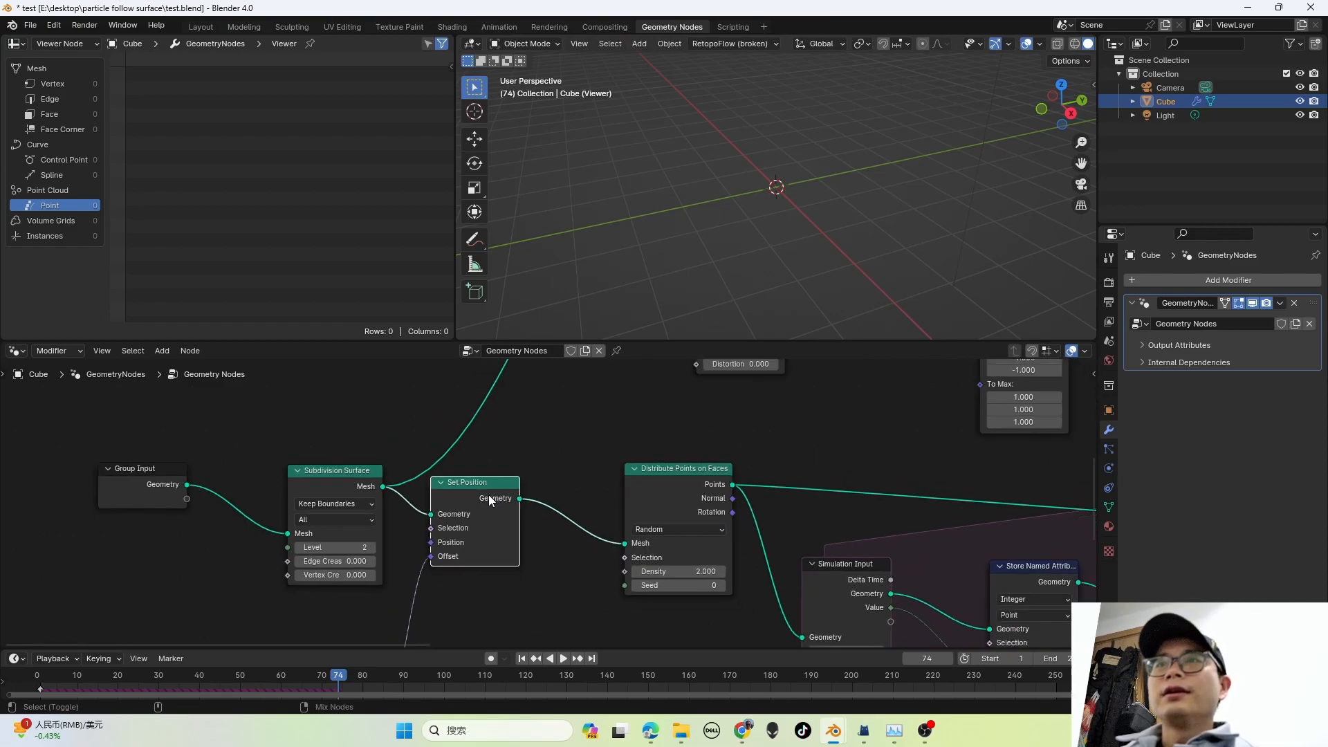
left_click(488, 495, "ctrl+shift")
key("Home")
scroll(471, 467, "up", 3)
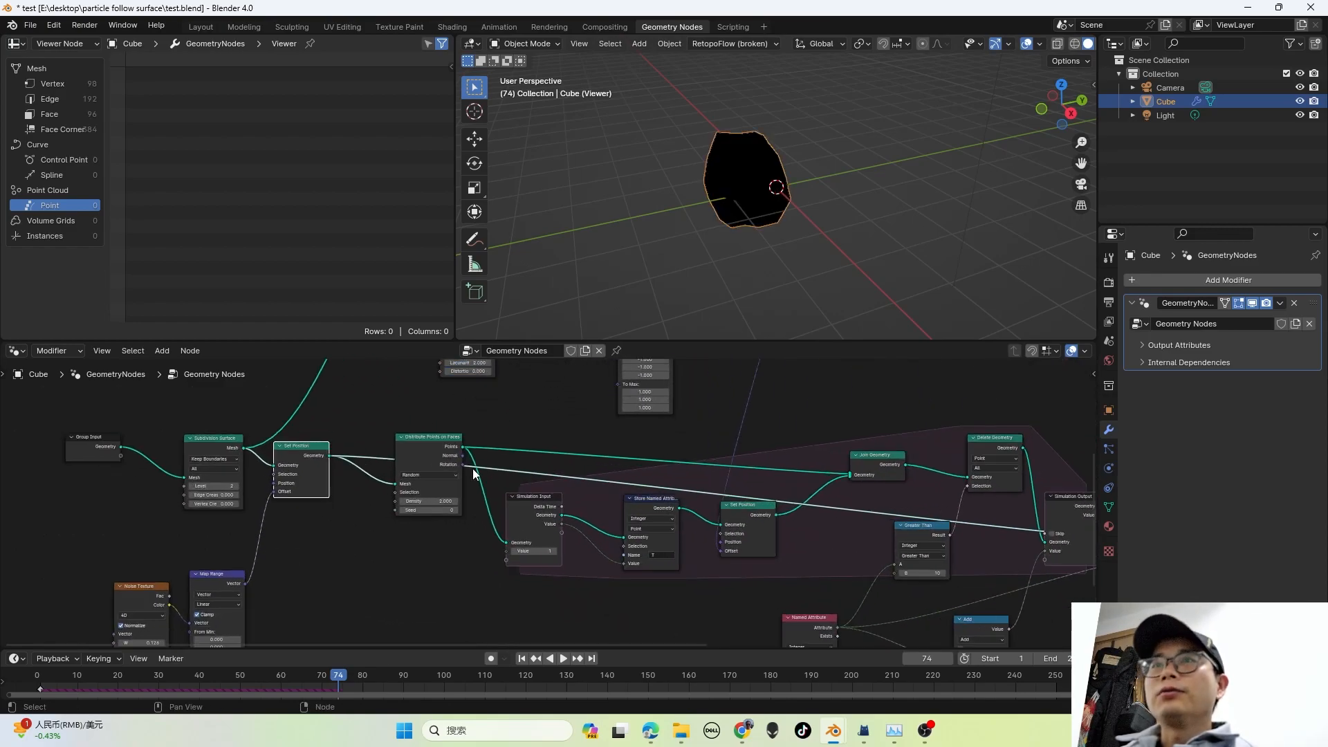
scroll(488, 473, "down", 8)
middle_click_drag(849, 519, 750, 524)
left_click_drag(914, 572, 342, 532)
key("ctrl+z")
left_click(870, 525)
scroll(342, 532, "up", 6)
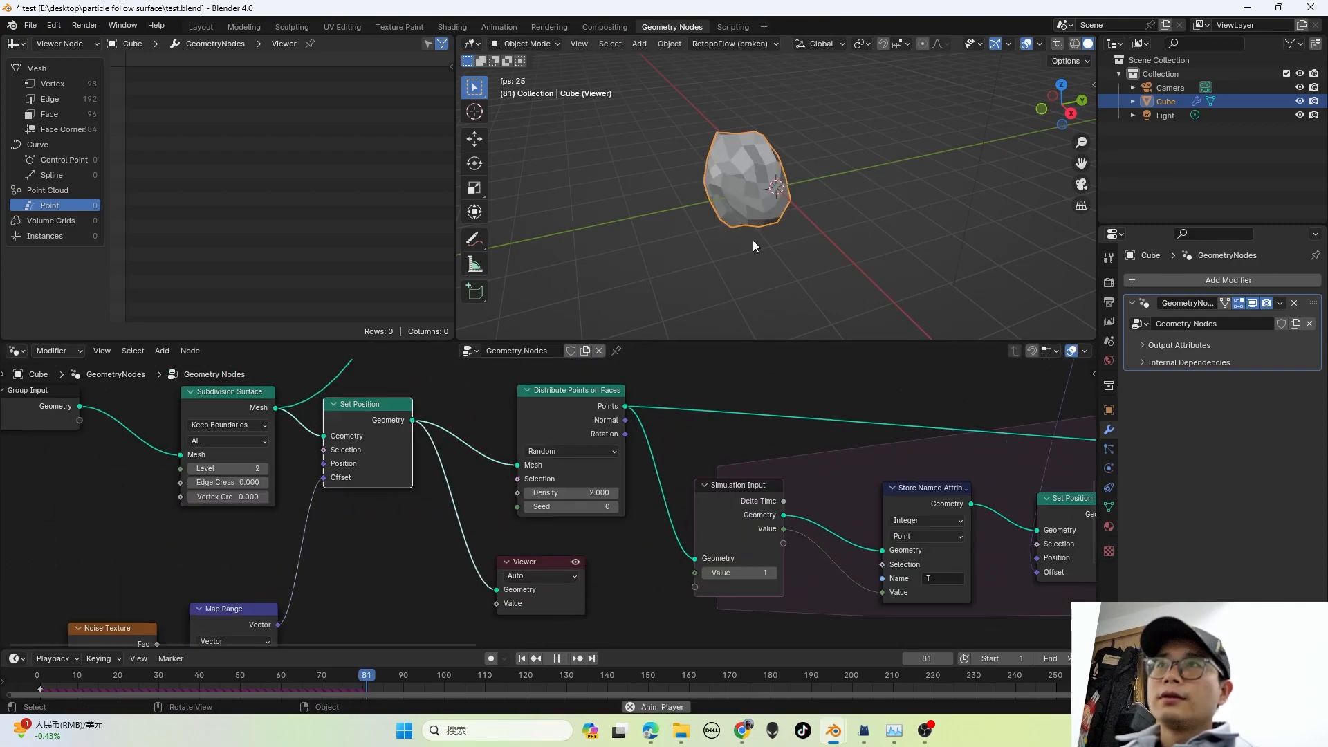
Step: Drive the W value of the Noise Texture feeding Set Position with #frame/100, and play the animation to check the deforming mesh
middle_click_drag(292, 560, 309, 528)
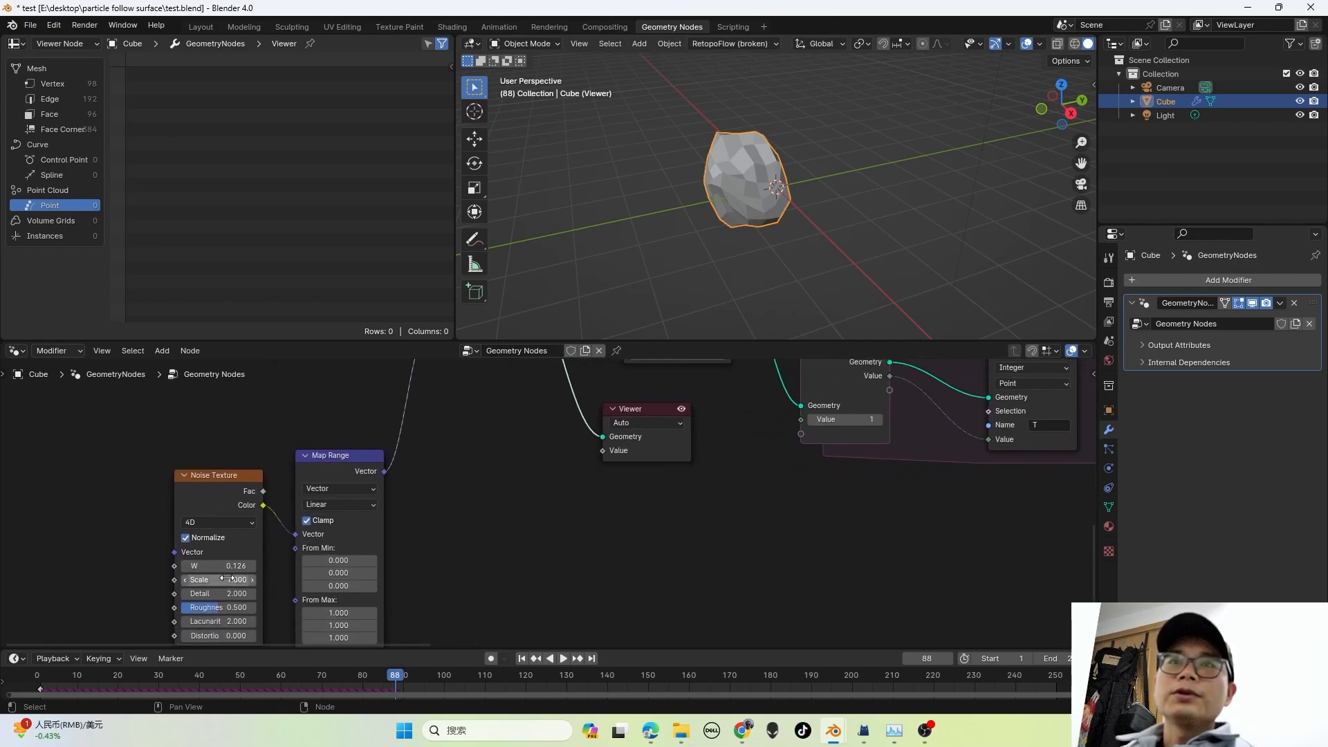
left_click(224, 567)
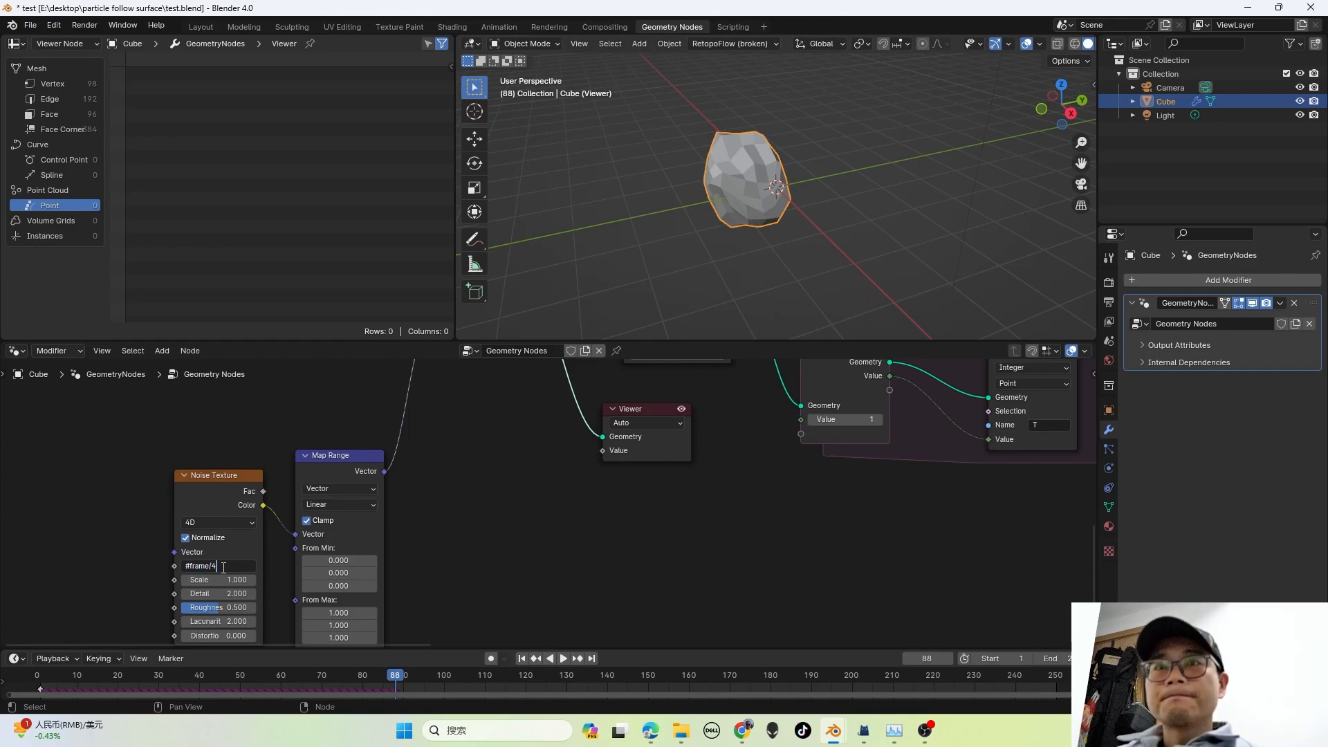
key("Return")
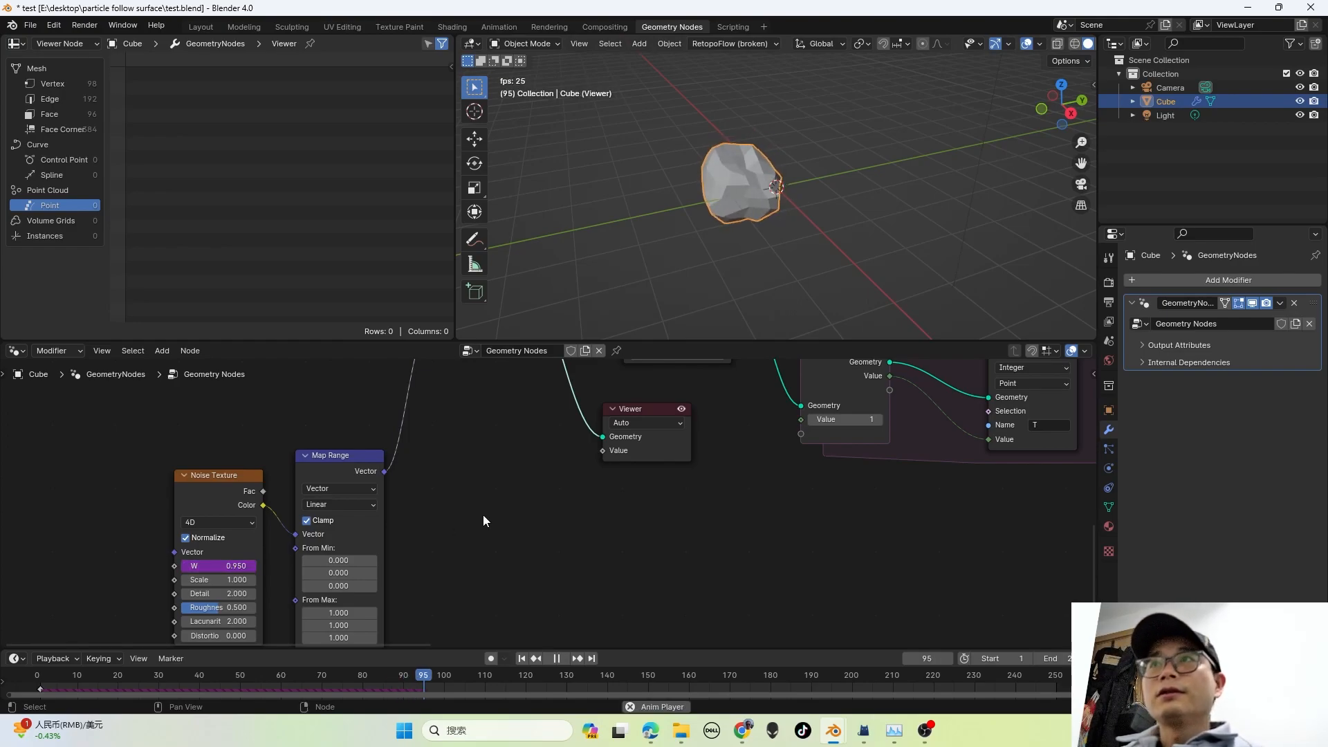
scroll(522, 484, "up", 2)
scroll(592, 543, "down", 4)
middle_click_drag(618, 439, 615, 533)
scroll(602, 530, "up", 2)
key("space")
Step: Preview the Distribute Points on Faces output in the Viewer and play the animation to watch how the points behave
middle_click_drag(626, 483, 570, 528)
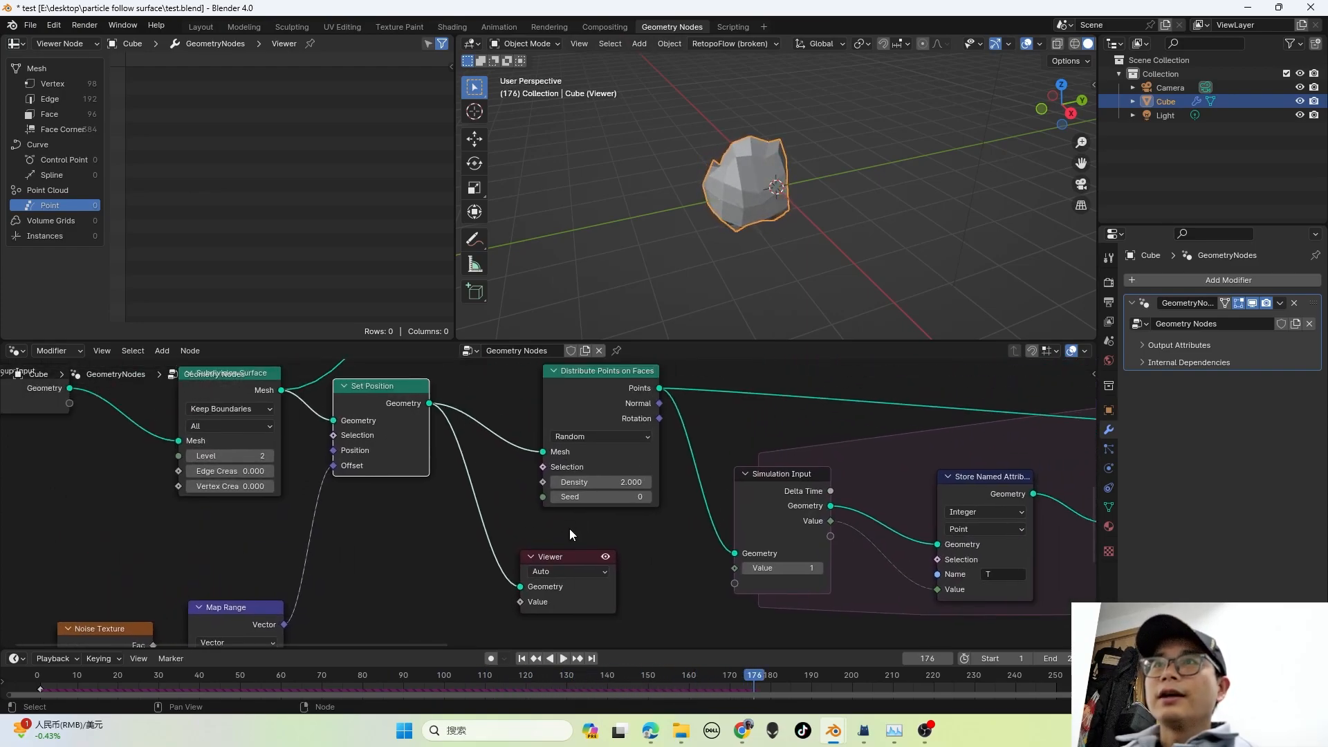
left_click(608, 391, "ctrl+shift")
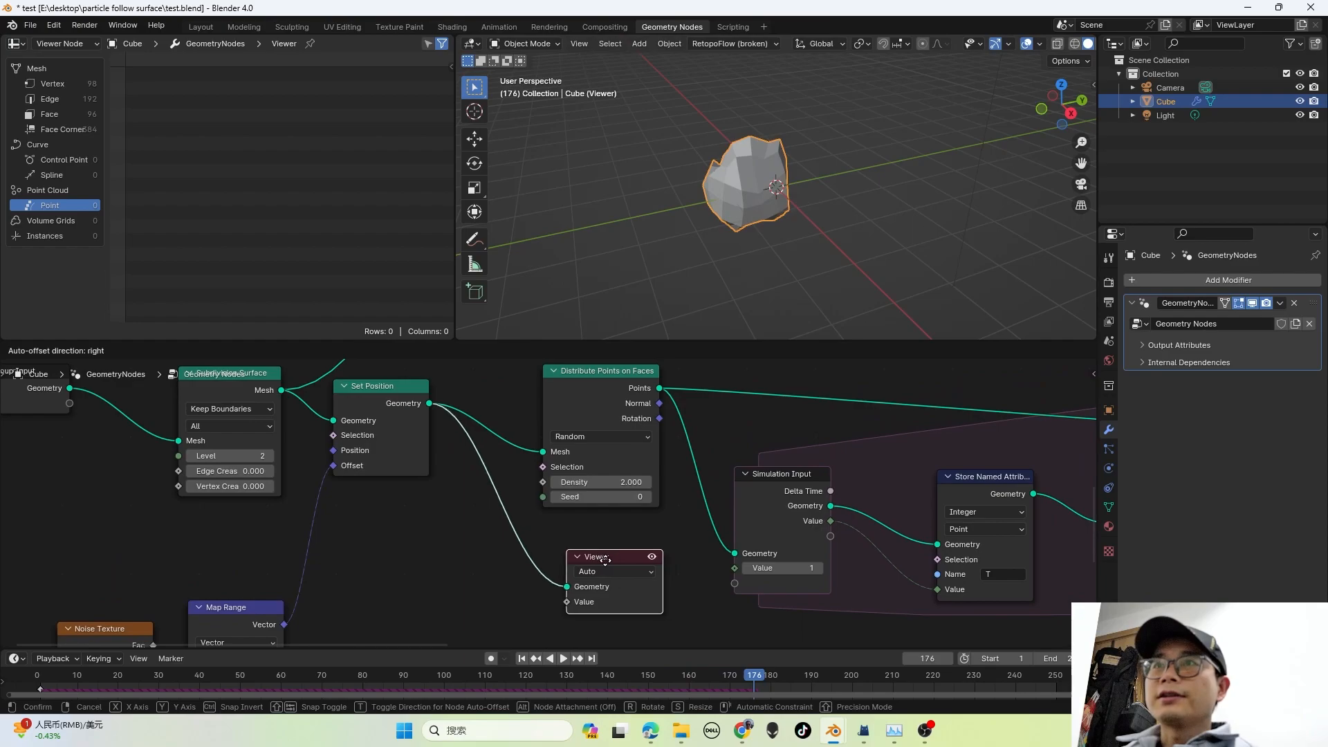
key("space")
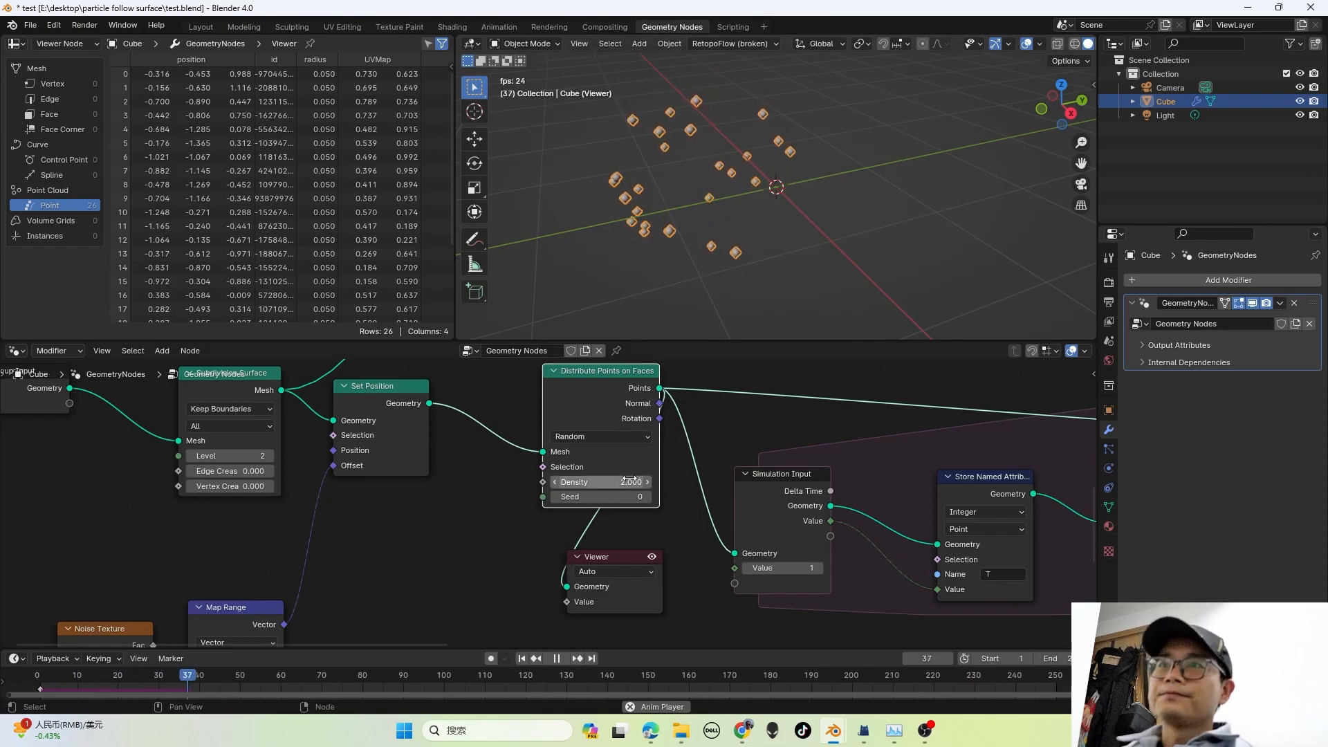
scroll(598, 489, "down", 3)
key("space")
scroll(599, 490, "down", 1)
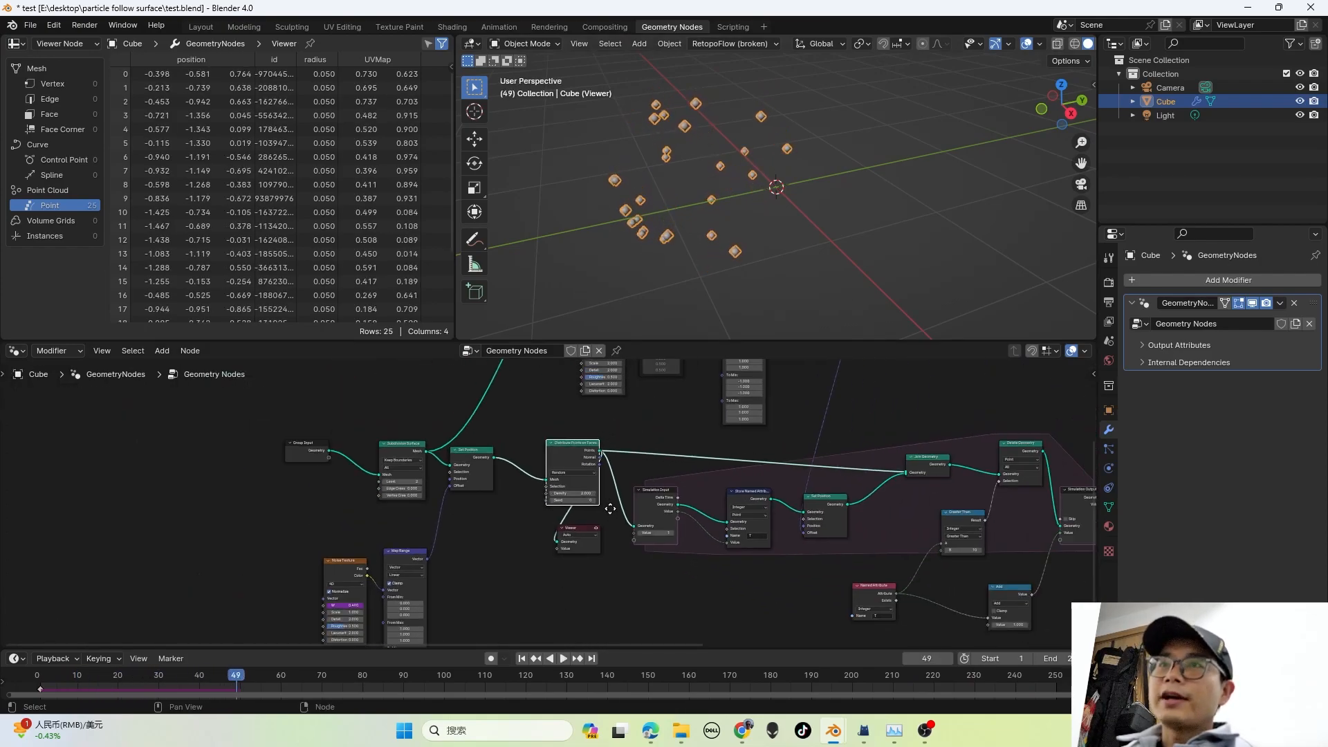
scroll(536, 442, "up", 1)
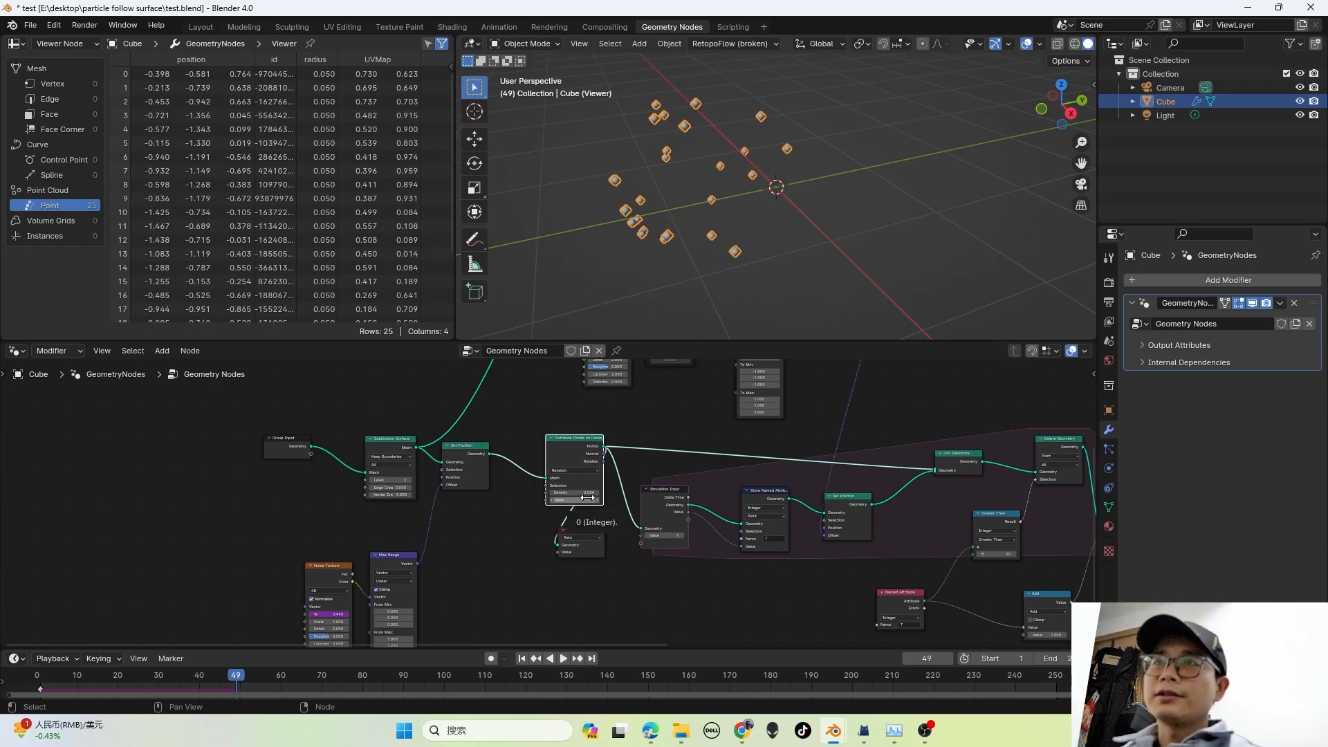
scroll(586, 498, "up", 1)
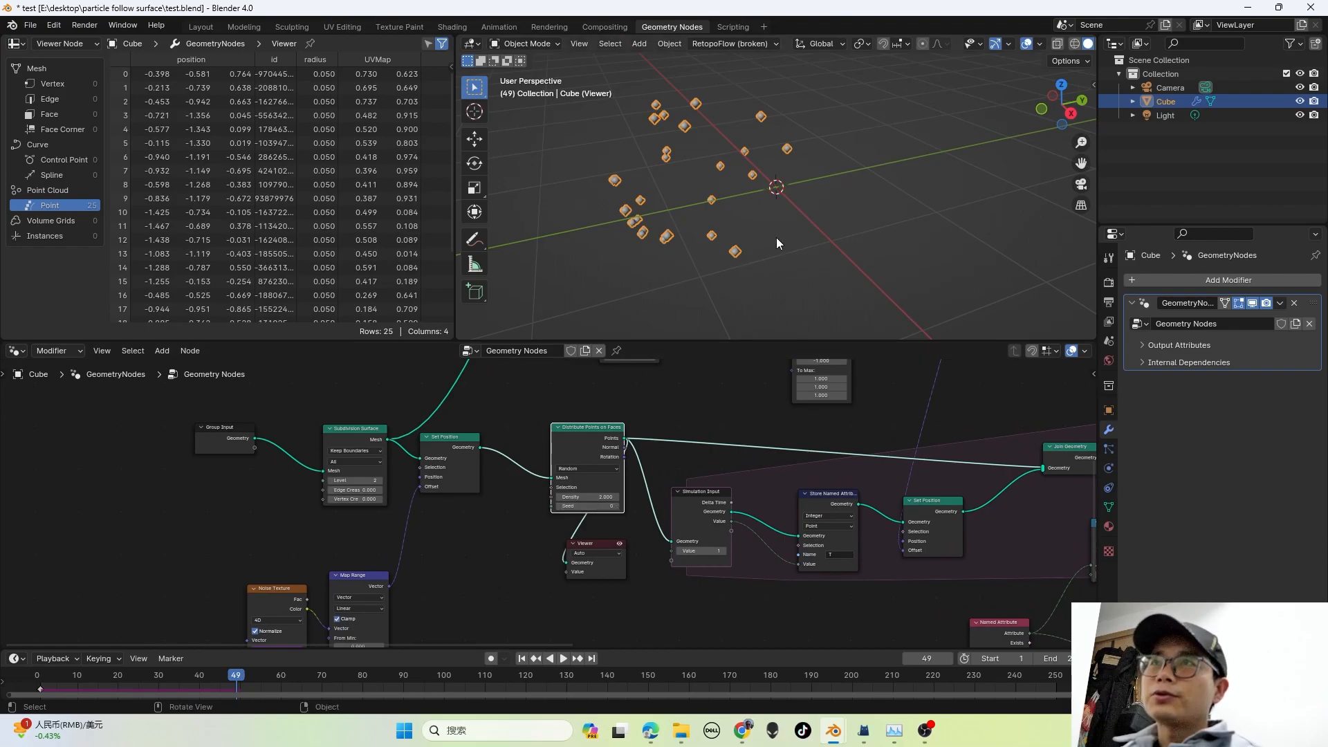
Step: Move Distribute Points on Faces closer to Set Position and merge its two outgoing Points links through one reroute
scroll(666, 543, "up", 2)
middle_click_drag(580, 538, 665, 541)
scroll(644, 488, "up", 2)
middle_click_drag(627, 463, 620, 500)
left_click_drag(680, 469, 618, 467)
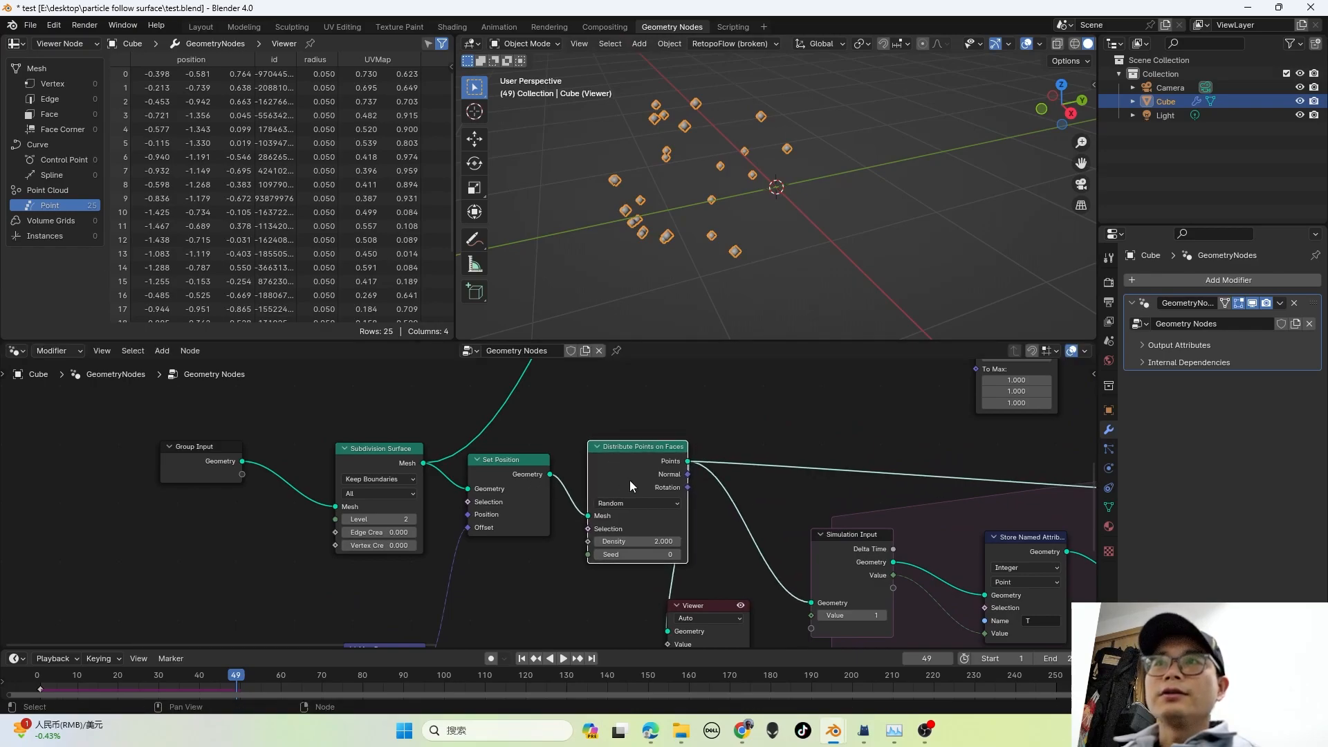
right_click_drag(718, 549, 798, 420, "shift")
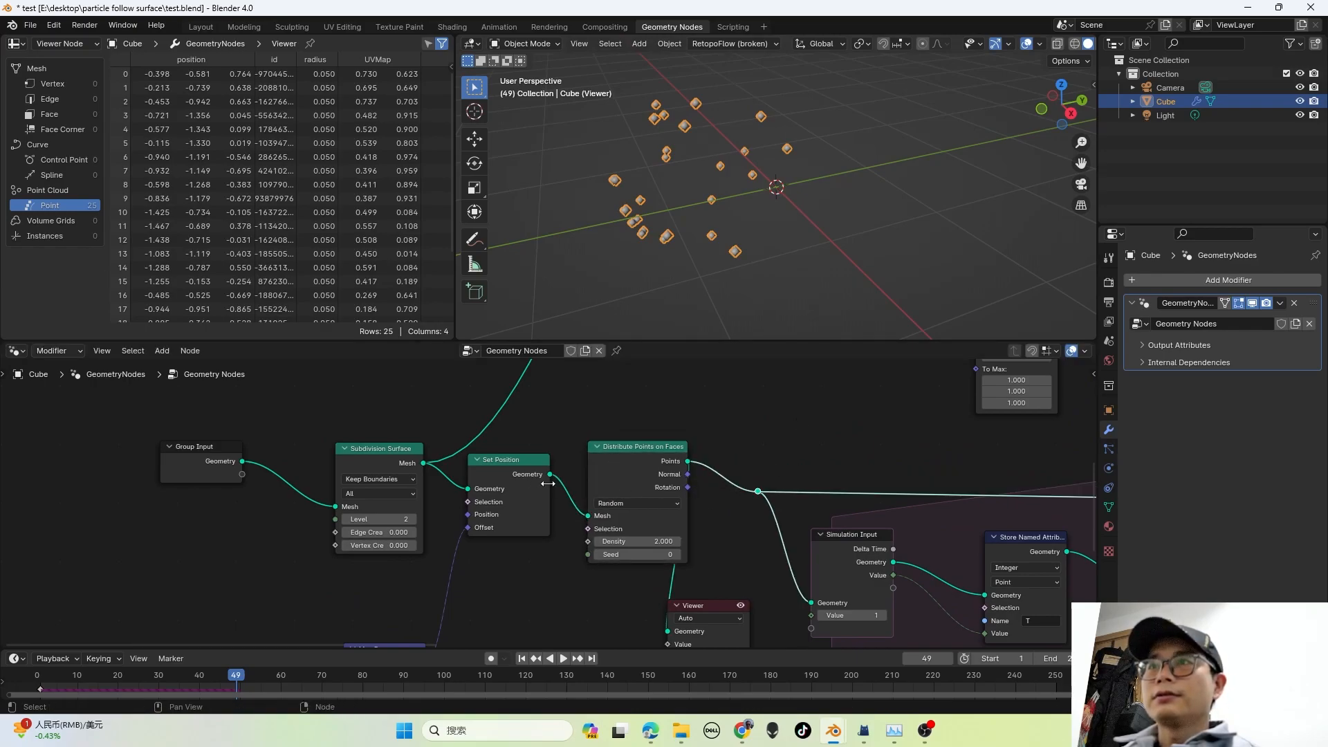
left_click(637, 461)
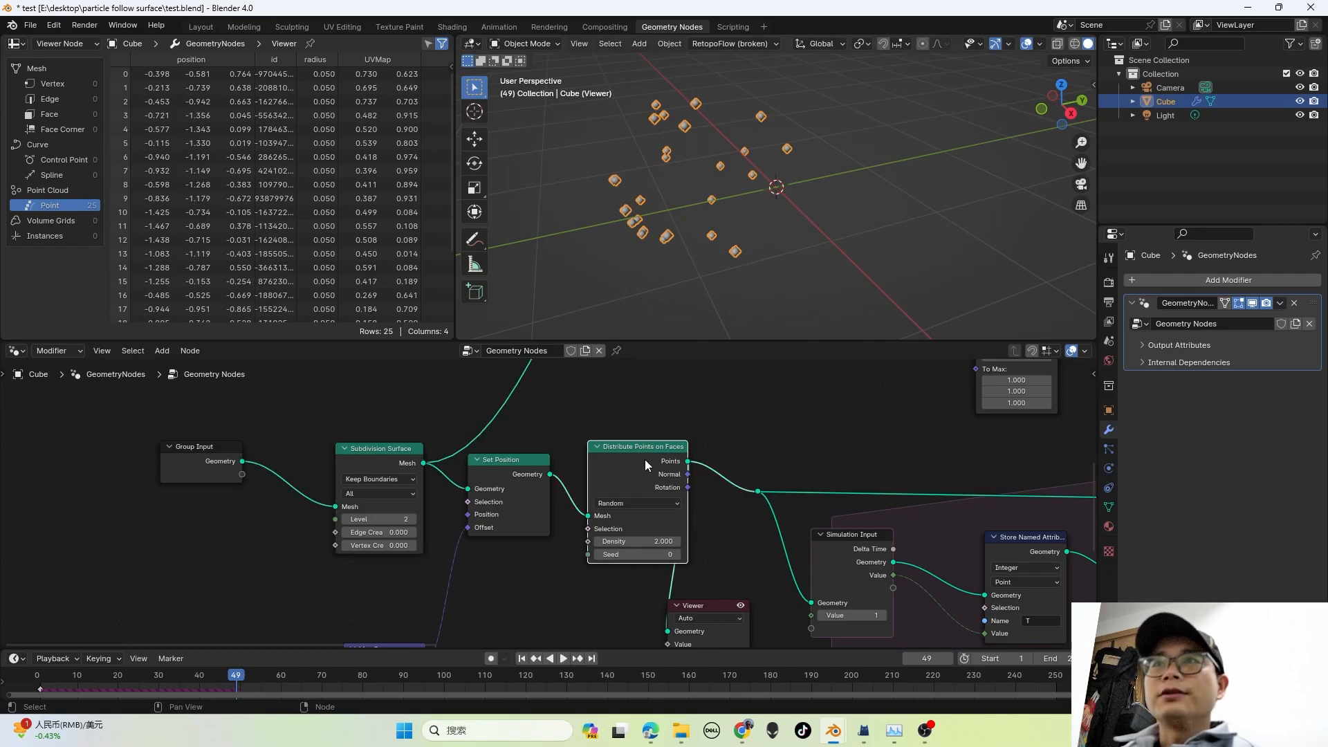
scroll(644, 459, "down", 1)
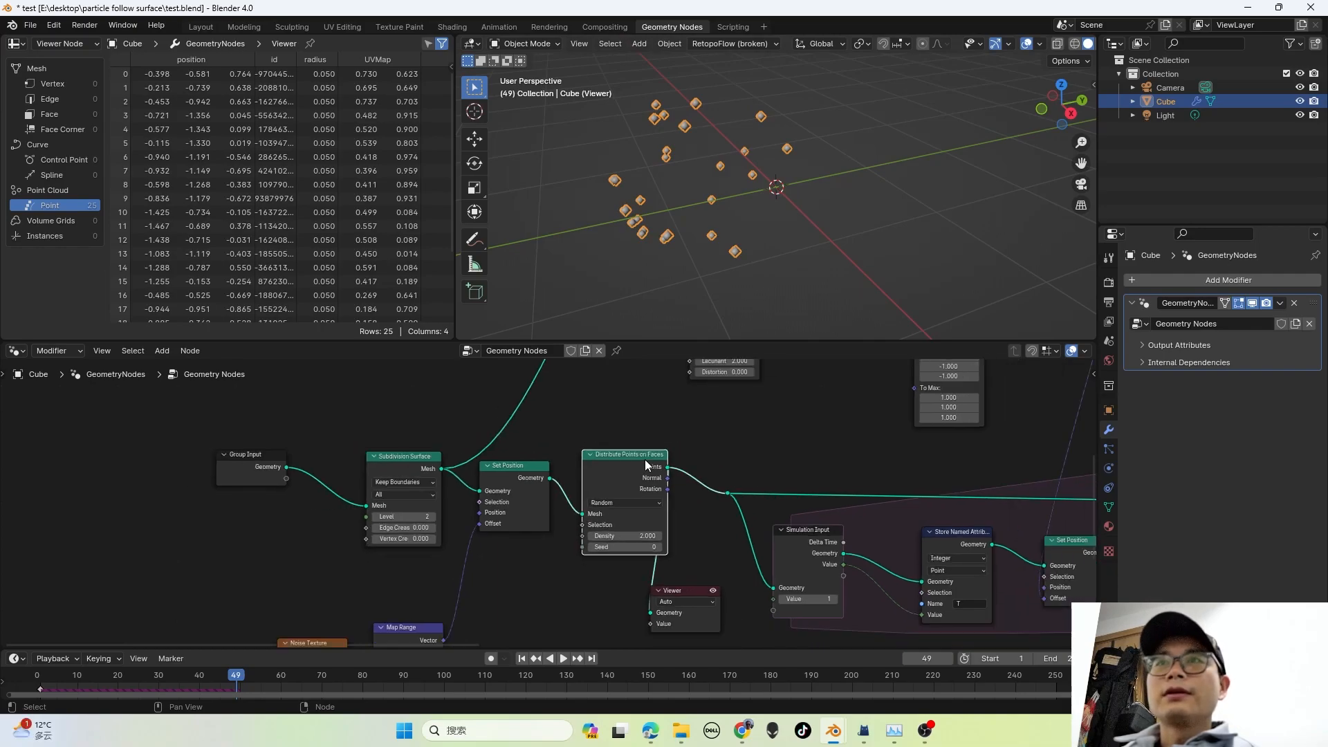
middle_click_drag(645, 459, 656, 470)
key("ctrl+x")
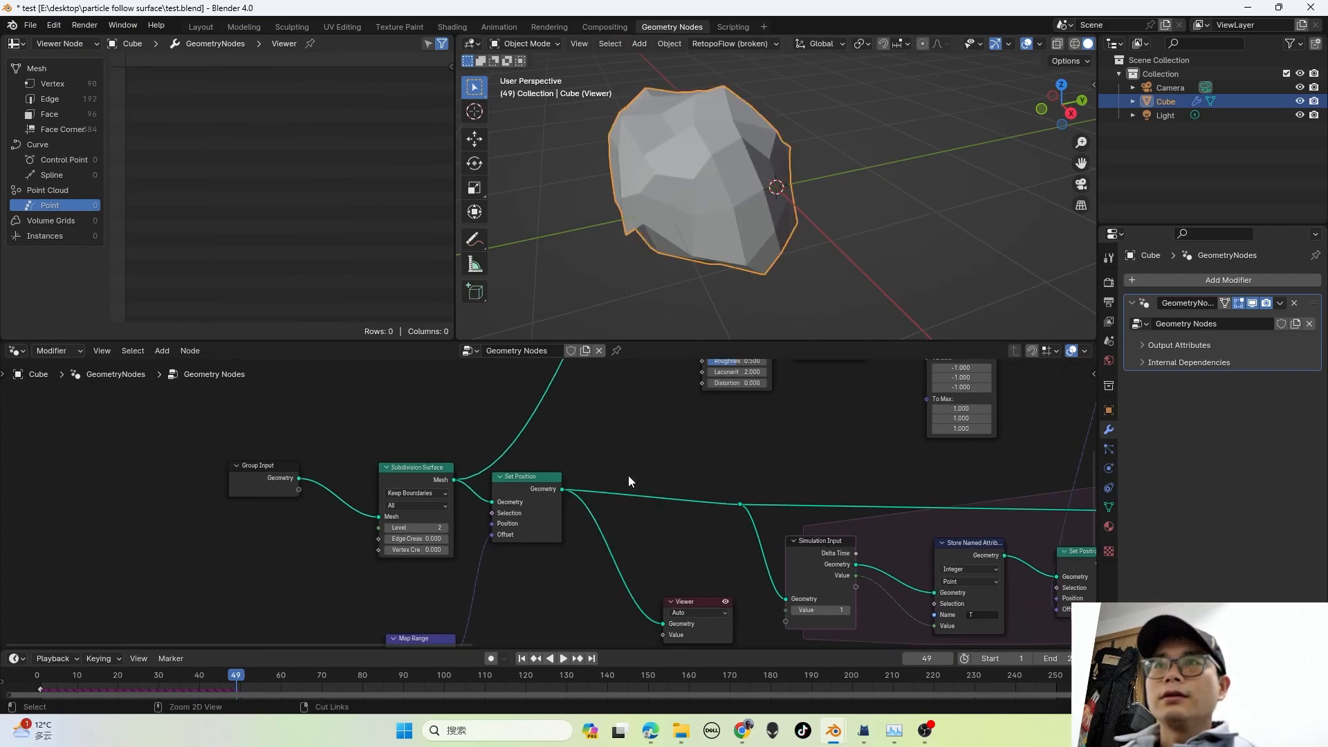
key("shift")
key("shift")
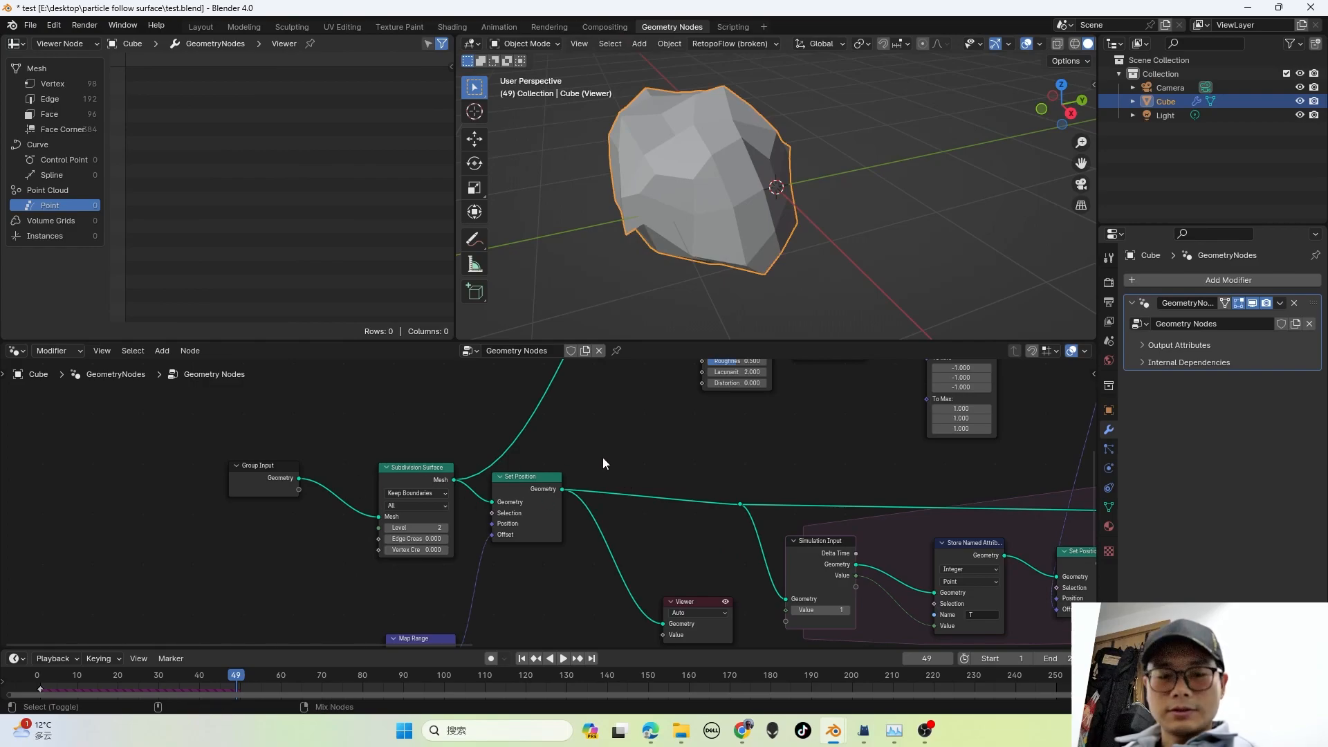
key("ctrl+z")
Step: Duplicate Distribute Points on Faces onto the link between Group Input and Subdivision Surface, and mute the original node
key("shift+d")
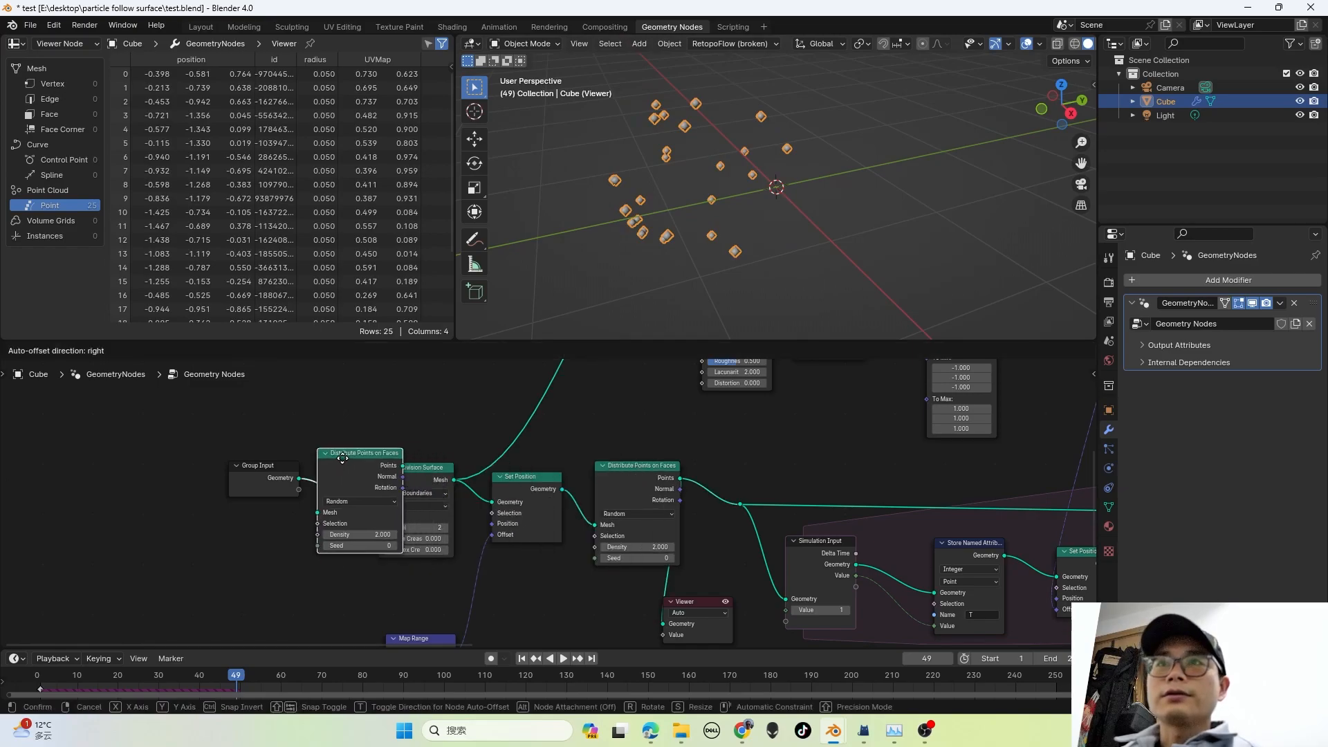
left_click(364, 459)
left_click(729, 485)
key("m")
Step: Play the animation to check the points with the distribution placed before Subdivision Surface
left_click(400, 469)
key("space")
scroll(468, 537, "down", 2)
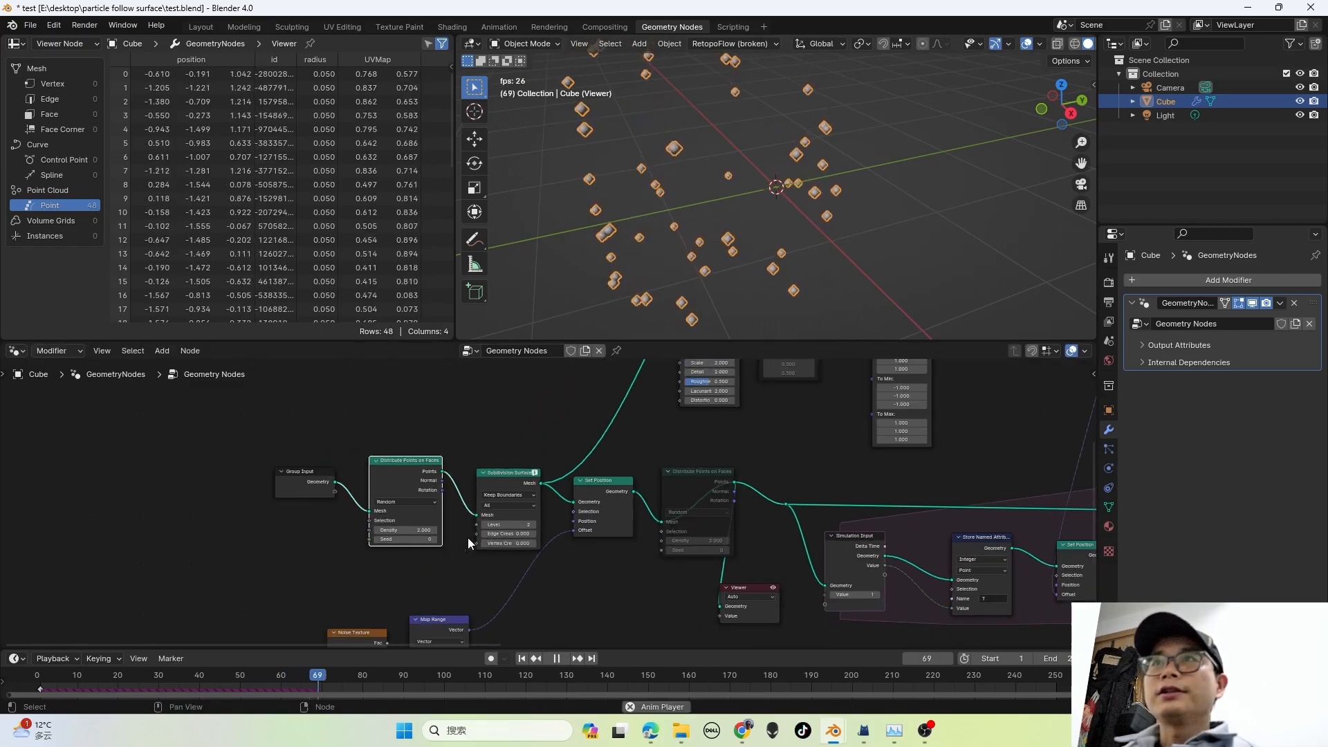
Step: Stop playback and undo the duplicated Distribute Points on Faces before Subdivision Surface along with the muting of the original
middle_click_drag(604, 486, 603, 533)
scroll(526, 539, "up", 3)
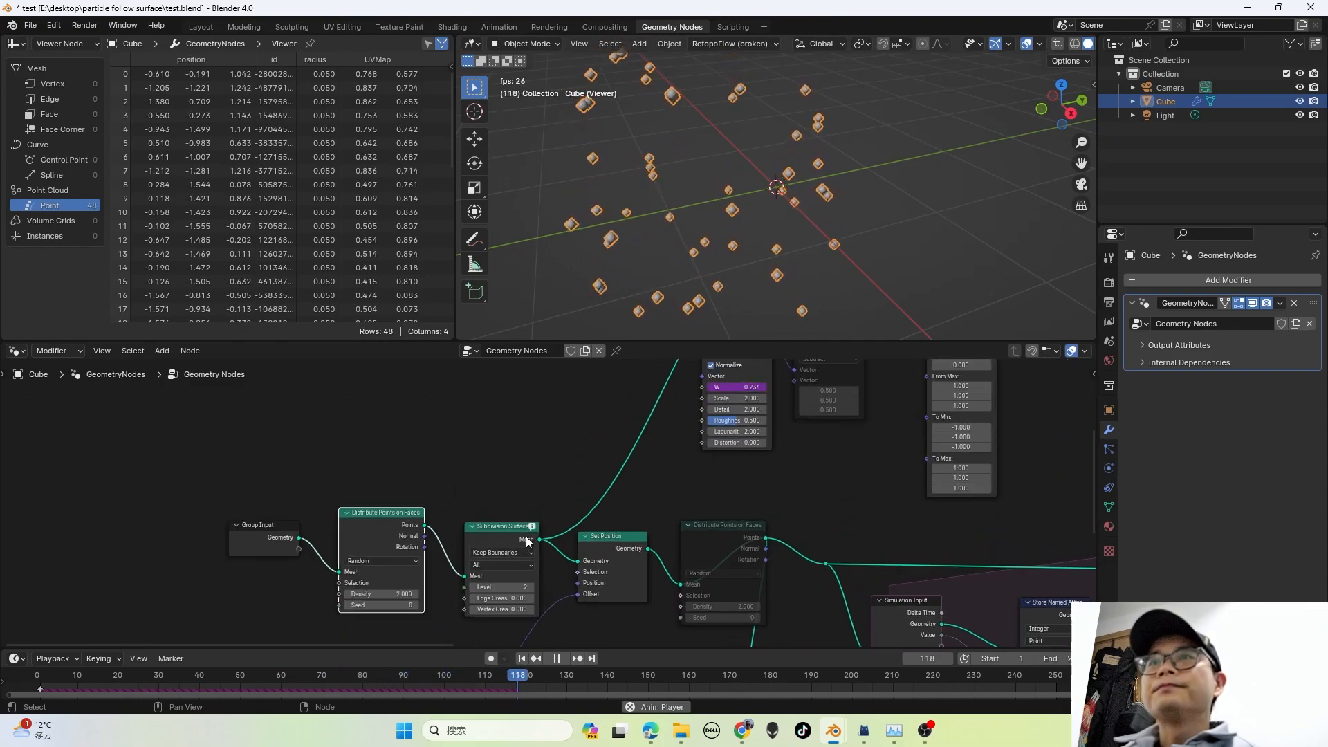
key("space")
middle_click_drag(507, 535, 541, 506)
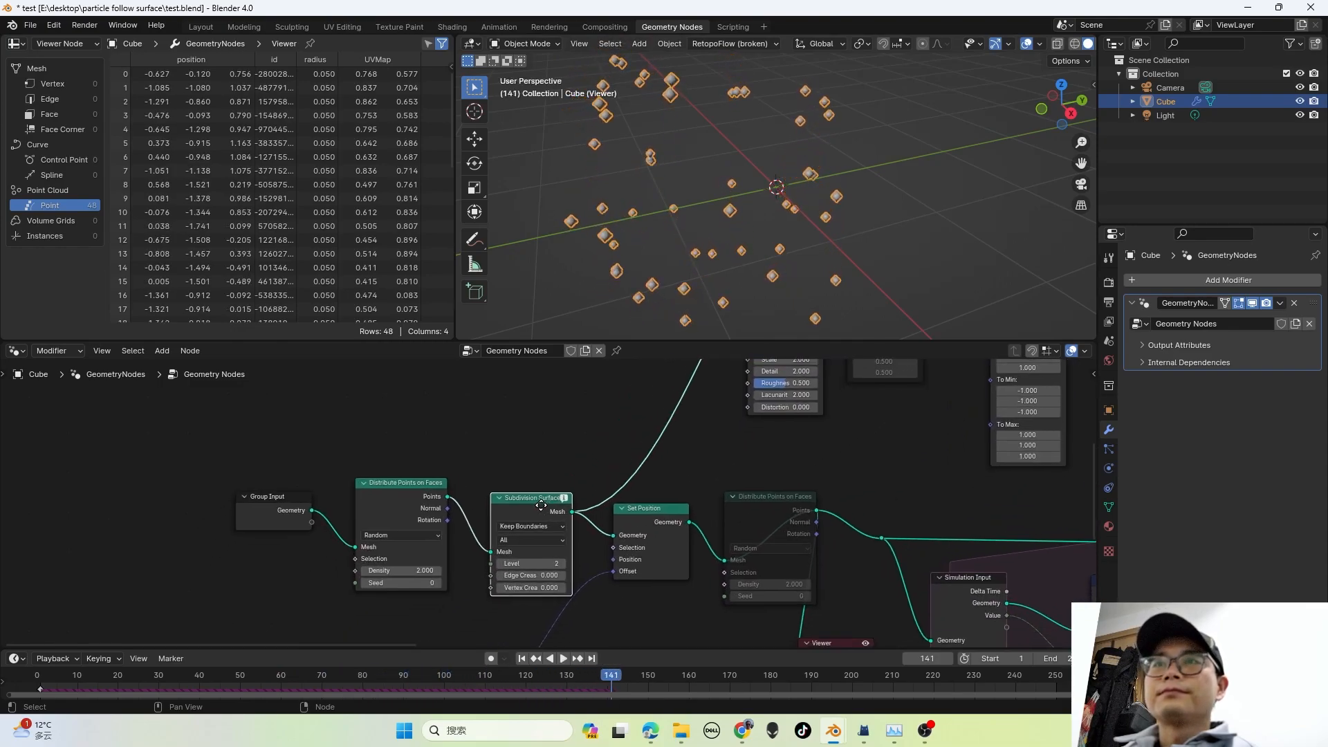
key("ctrl+z")
key("ctrl+z")
key("ctrl+z")
key("ctrl+z")
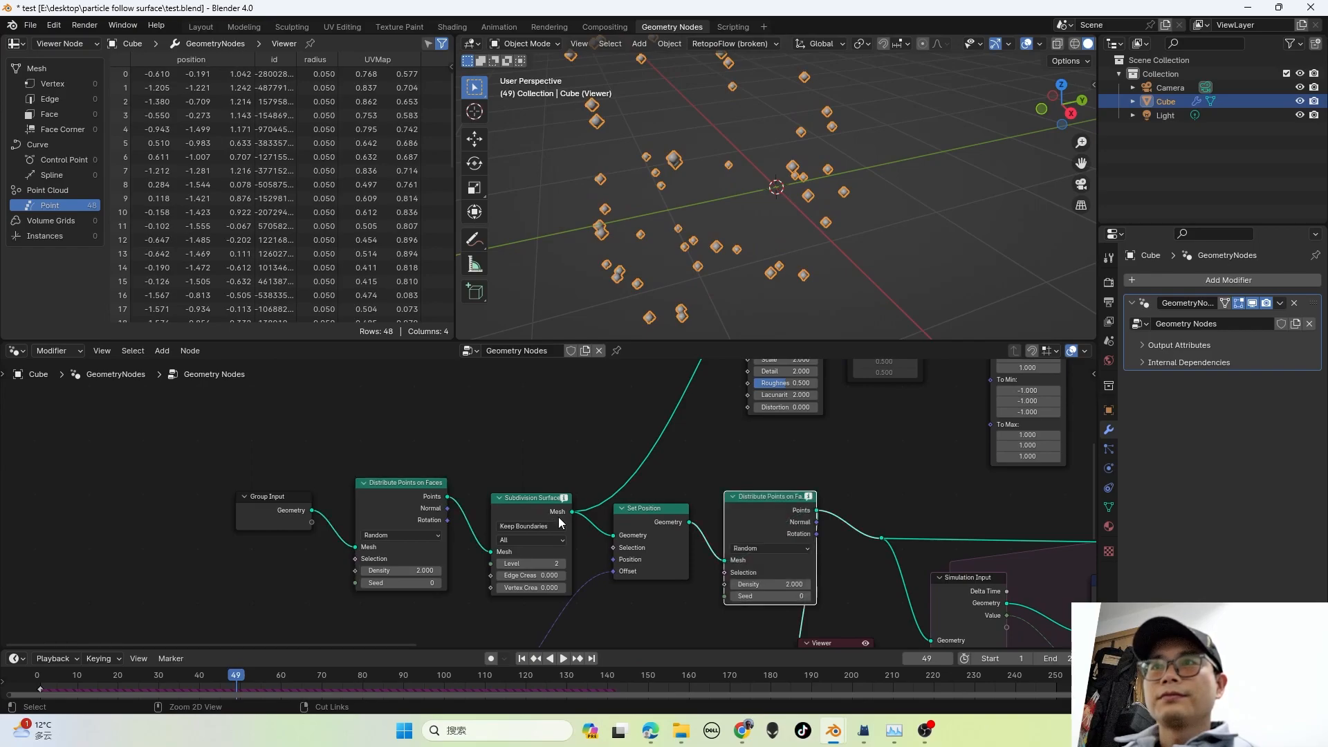
key("ctrl+z")
key("ctrl+z")
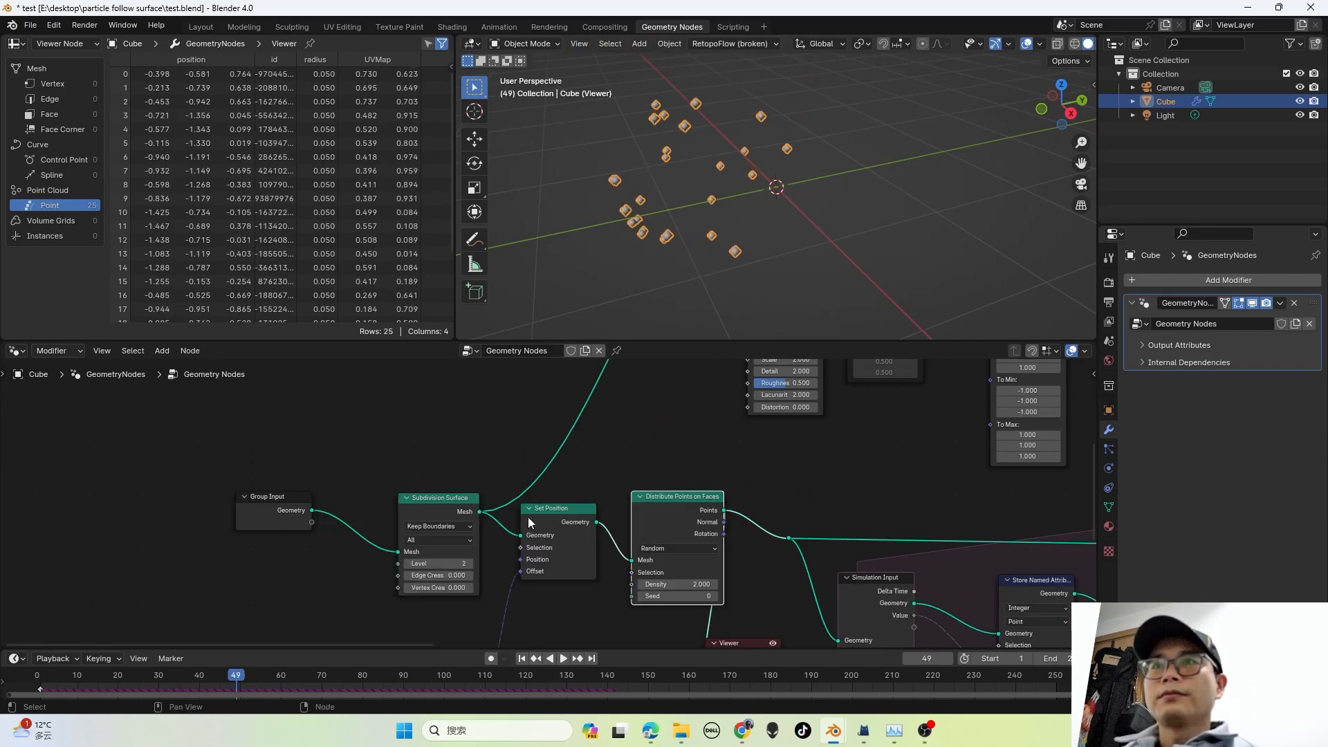
Step: Merge Subdivision Surface's two outgoing Mesh links through one reroute, and move Subdivision Surface and Group Input away from Set Position to make room
middle_click_drag(491, 545, 525, 510)
right_click_drag(538, 436, 530, 508, "shift")
left_click_drag(499, 472, 437, 456)
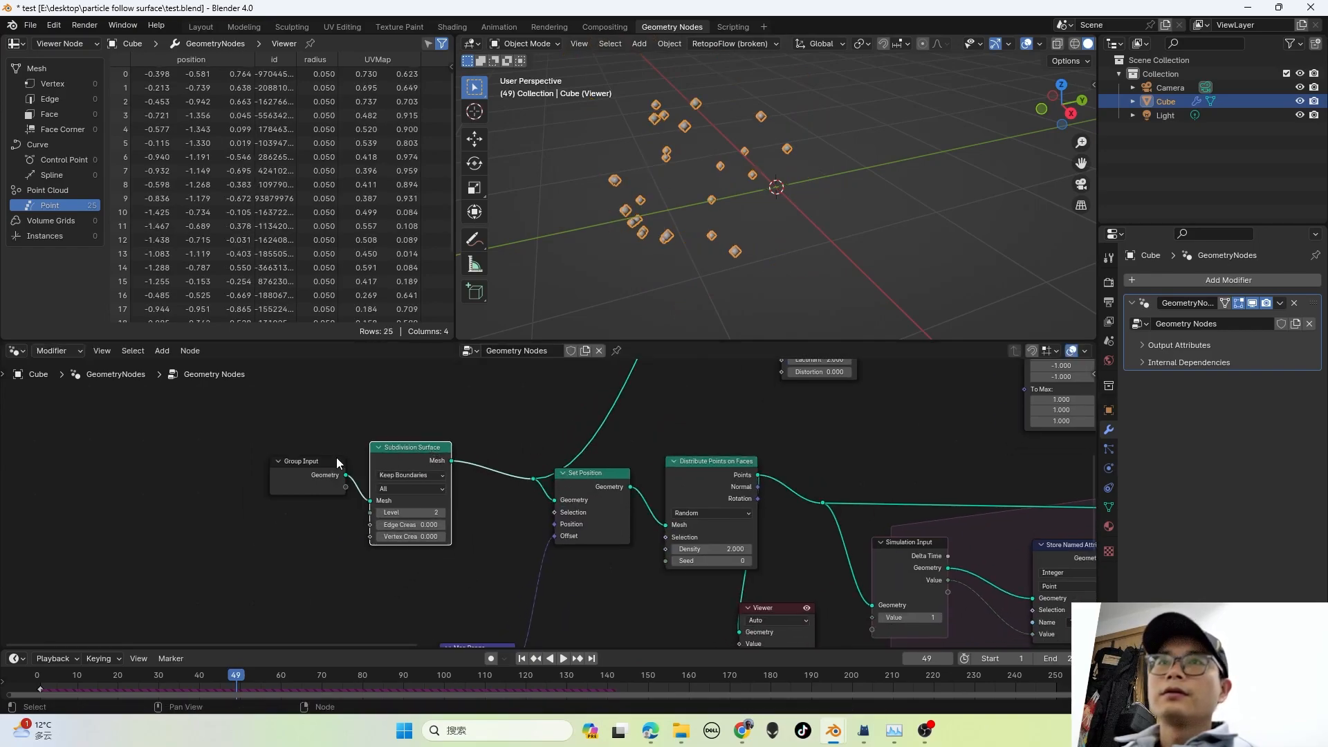
left_click_drag(338, 462, 253, 462)
left_click_drag(394, 474, 336, 469)
Step: Duplicate Distribute Points on Faces onto the link between Subdivision Surface and the reroute before Set Position, and mute the original node
left_click(699, 459)
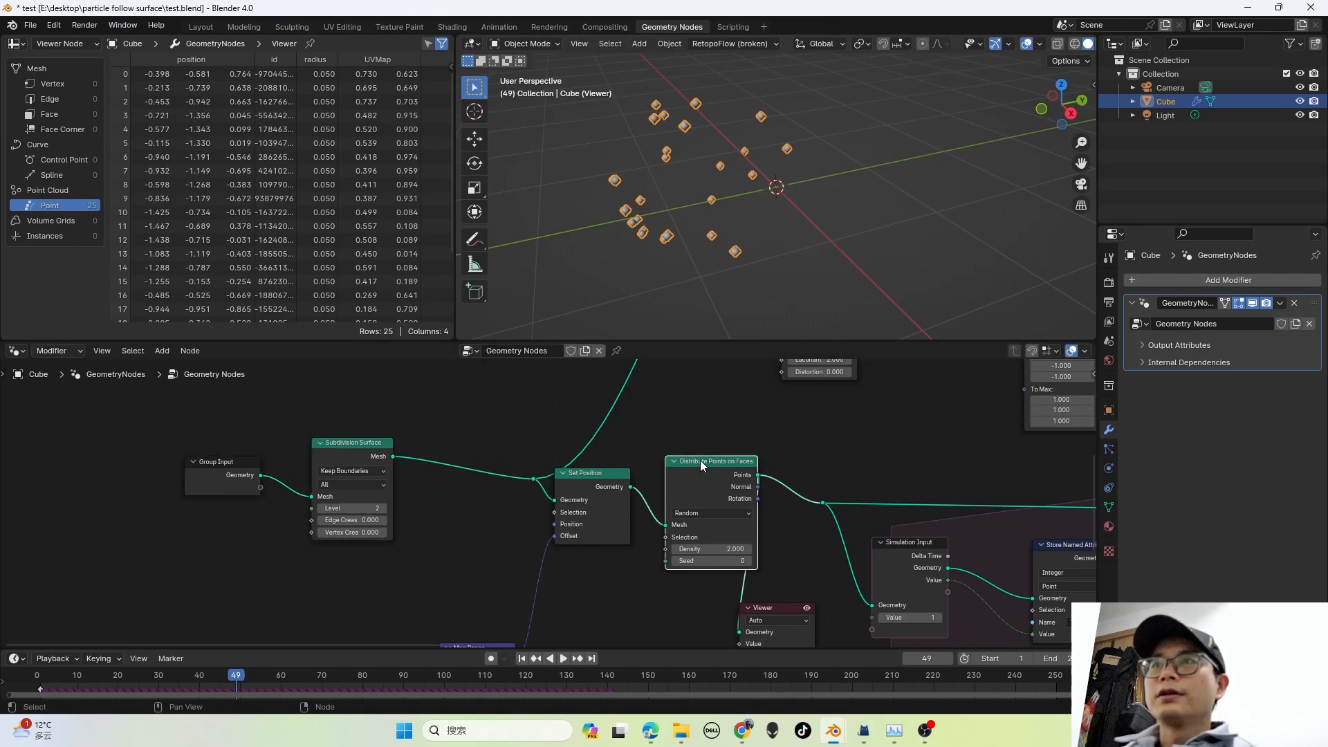
key("shift+d")
left_click(474, 437)
left_click_drag(476, 432, 502, 467)
left_click(763, 482)
key("m")
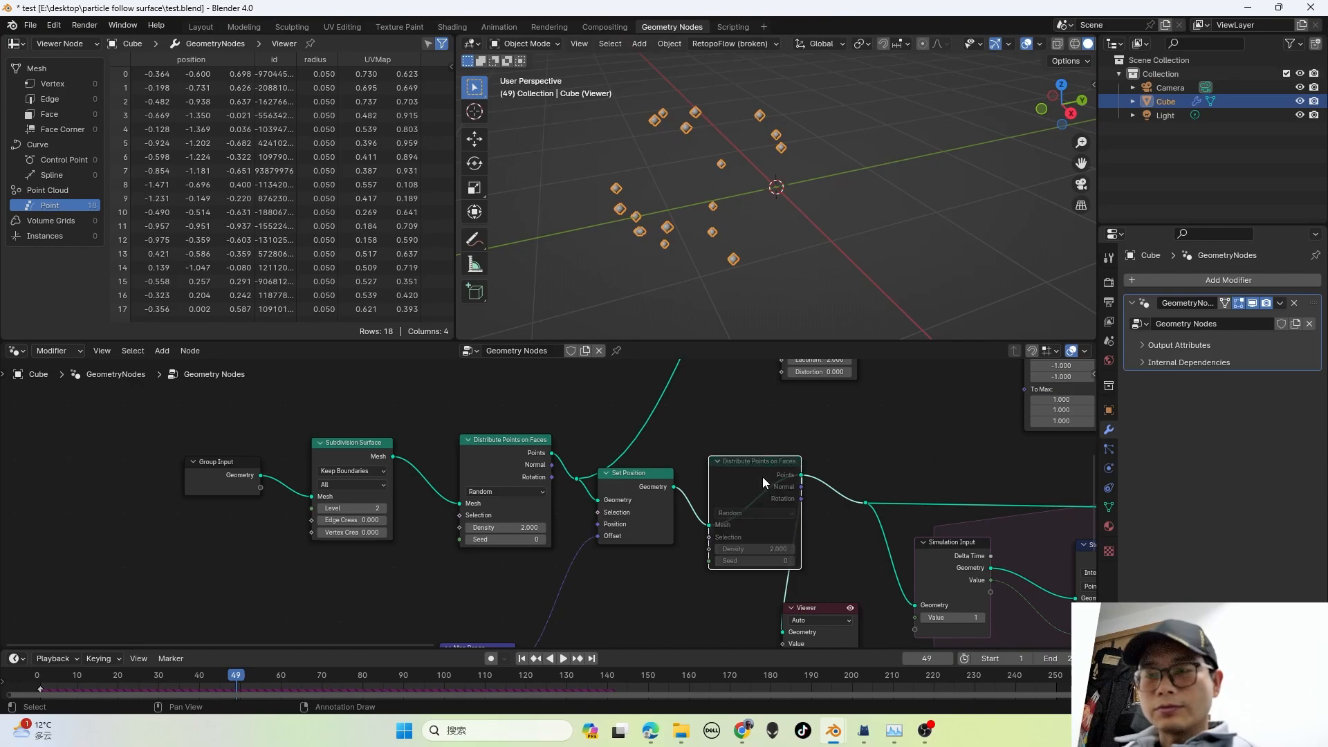
Step: Play the animation to check the points with the distribution placed between Subdivision Surface and Set Position, then stop it
key("space")
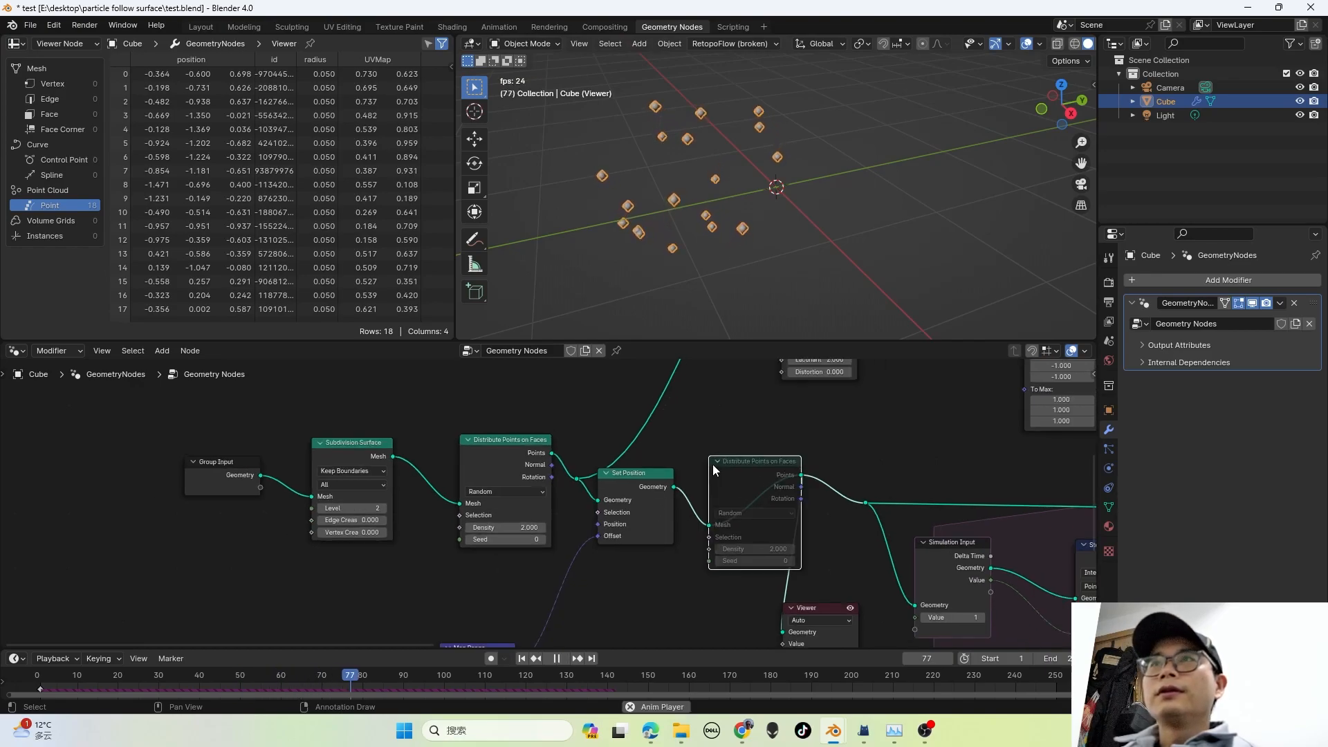
middle_click_drag(712, 464, 654, 499)
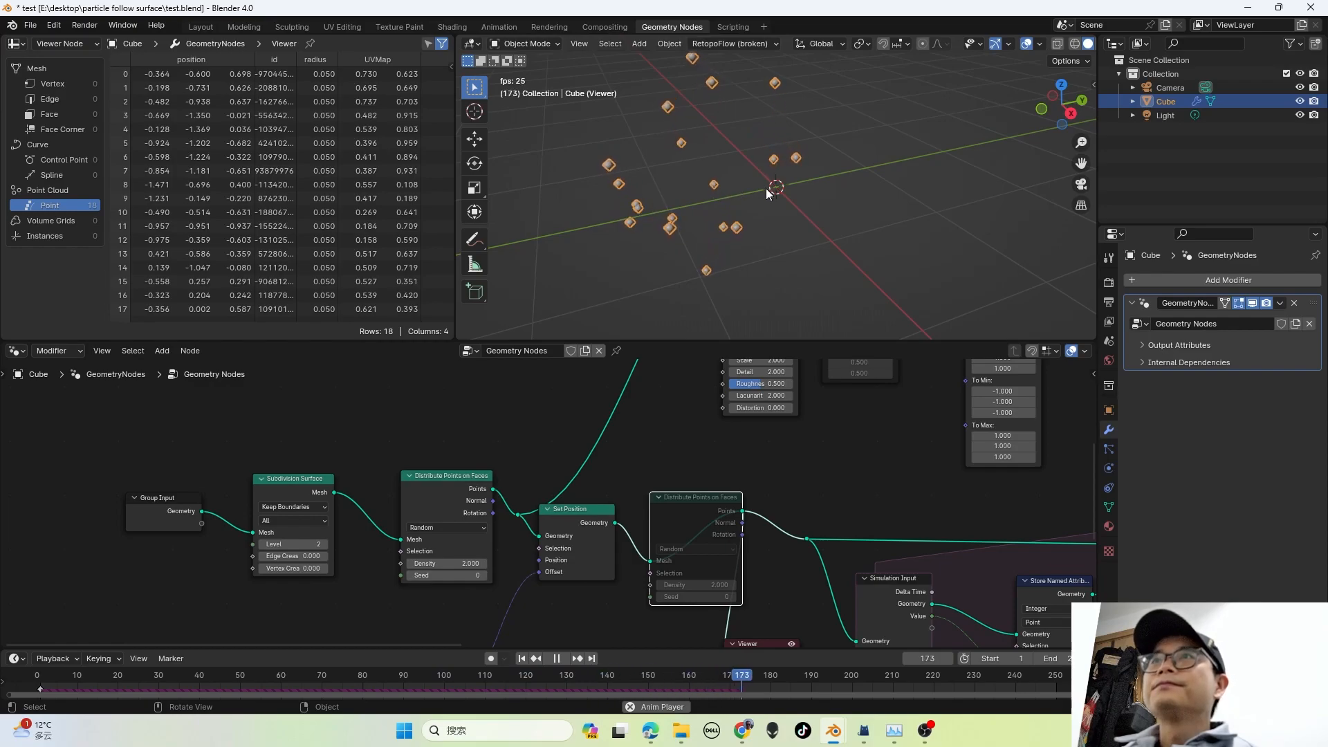
key("space")
Step: Examine the whole node tree from Group Input through the simulation zone to Points to Curves, Curve to Mesh and Set Material
scroll(716, 477, "down", 3)
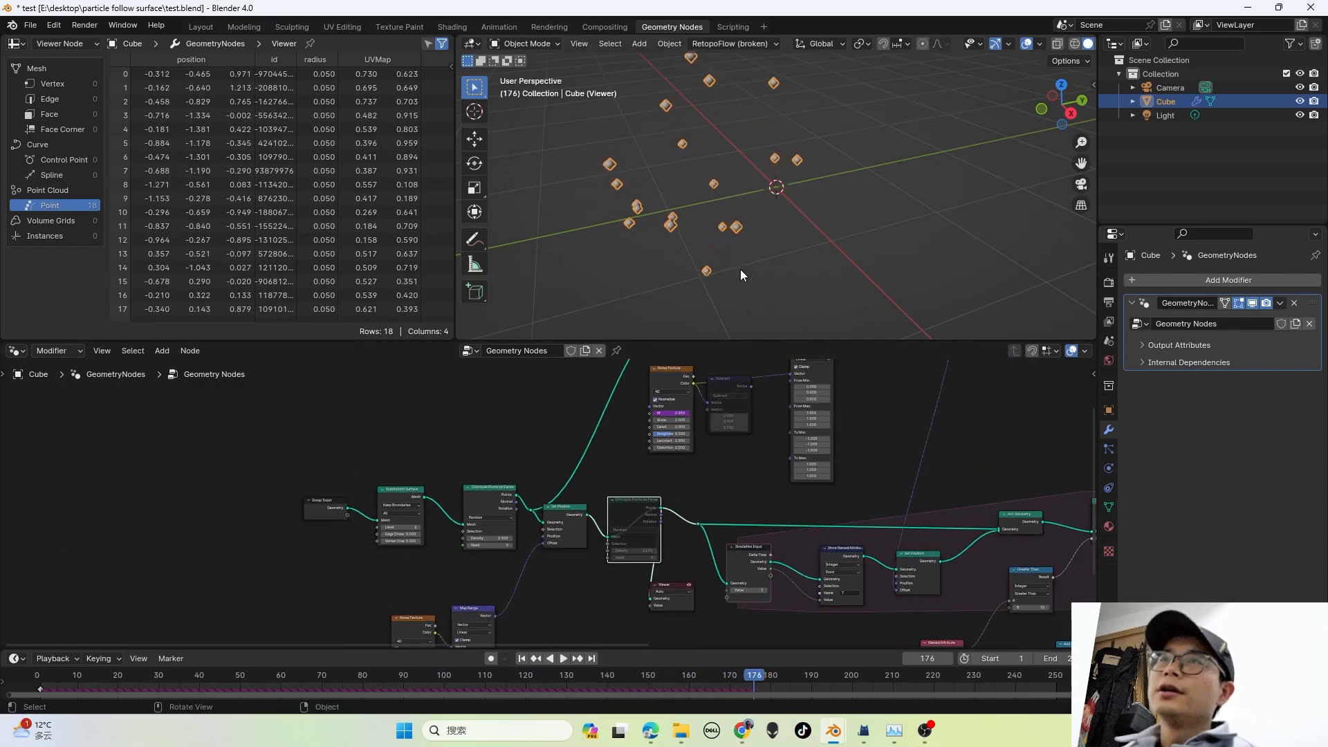
scroll(687, 470, "down", 3)
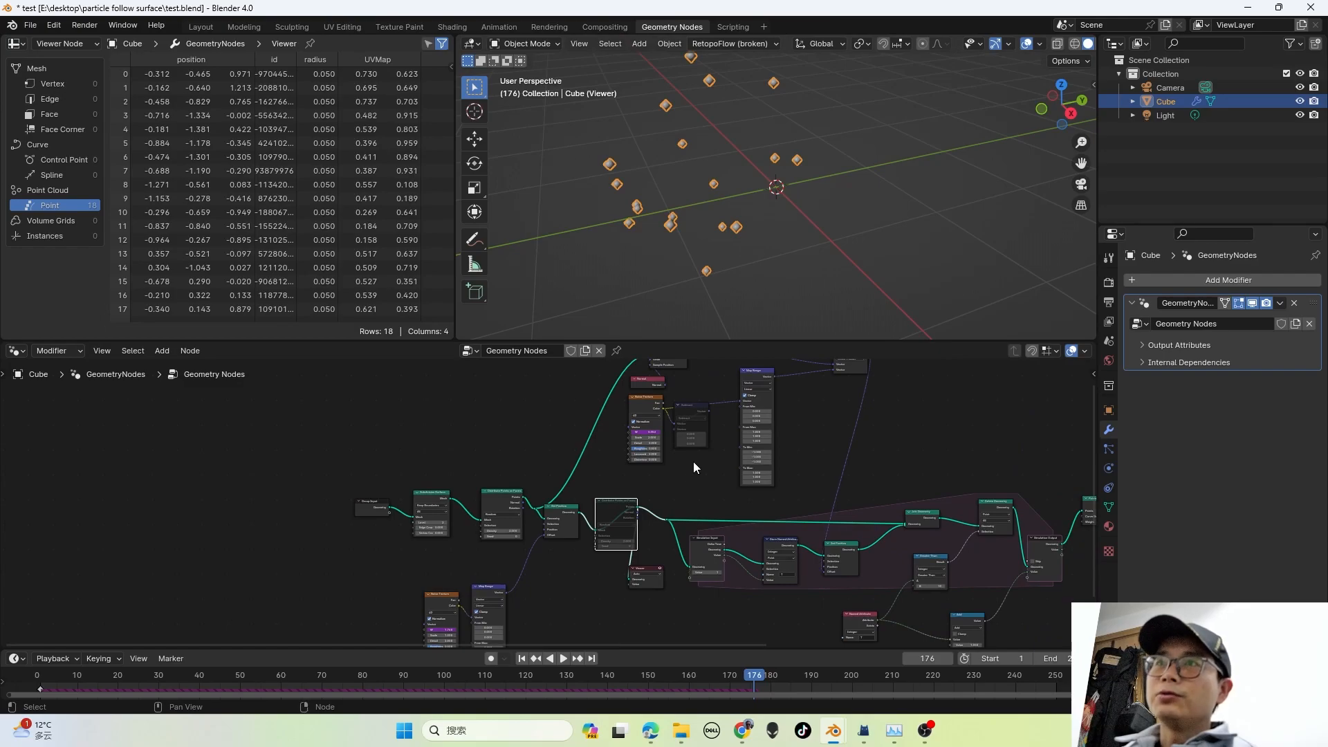
middle_click_drag(732, 480, 654, 473)
middle_click_drag(885, 482, 679, 480)
scroll(872, 500, "up", 2)
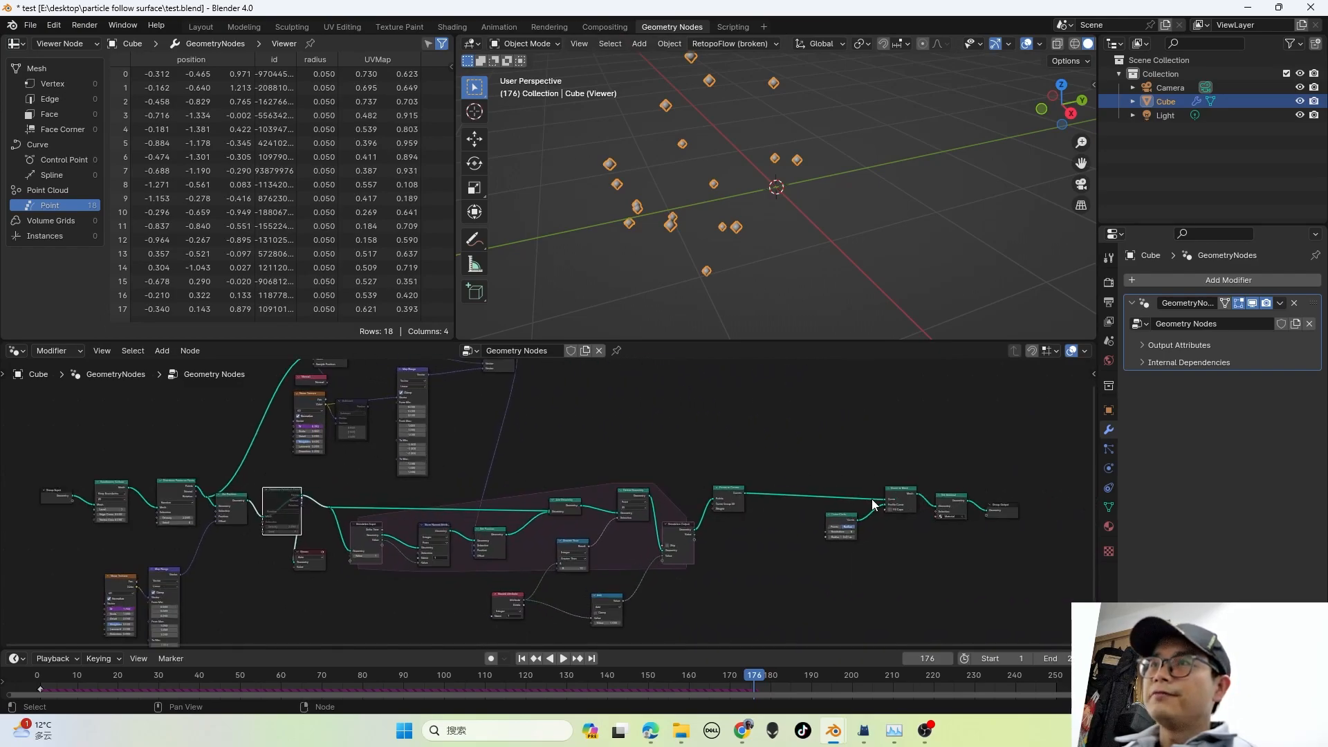
middle_click_drag(866, 498, 826, 474)
scroll(827, 474, "up", 2)
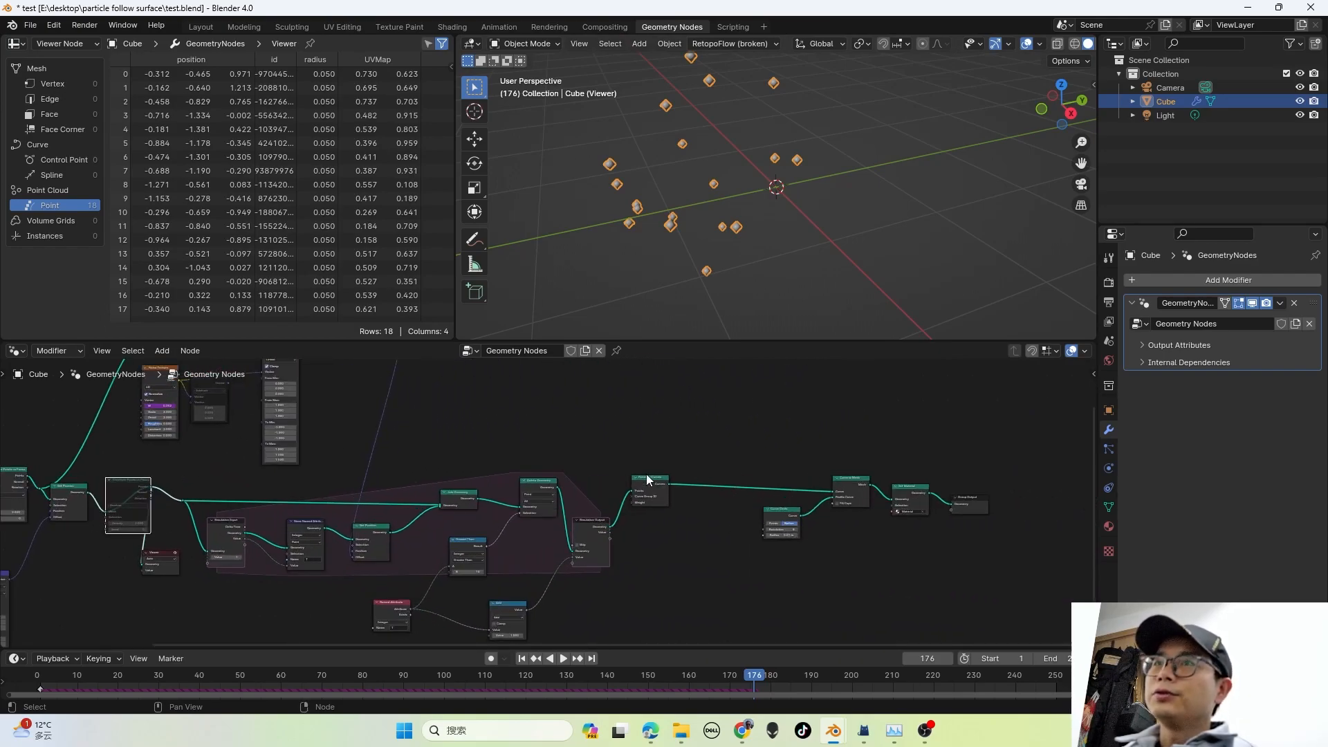
scroll(1000, 483, "up", 1)
middle_click_drag(1000, 483, 741, 476)
scroll(742, 476, "up", 4)
scroll(473, 478, "down", 4)
middle_click_drag(293, 478, 677, 479)
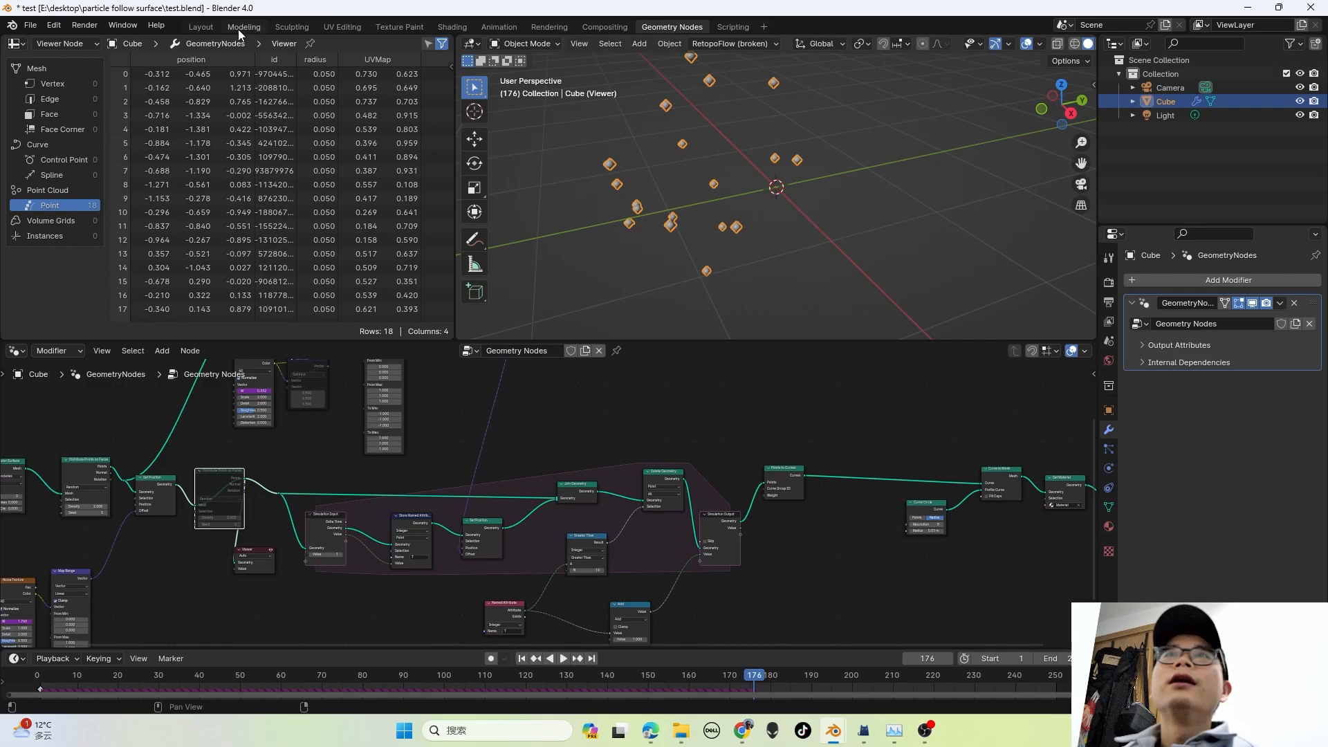
Step: Switch to the Shading workspace, play the animation with the cube deselected, and inspect the coloured trails up close
left_click(217, 27)
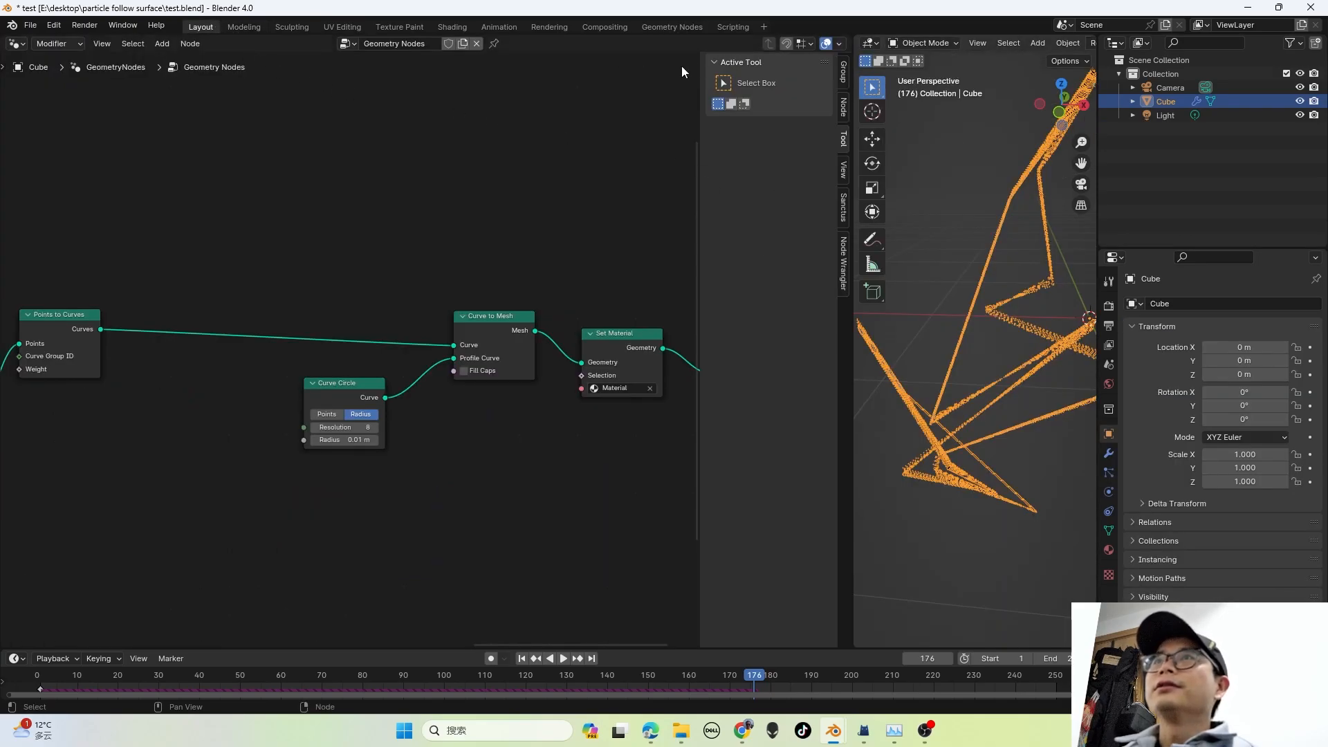
left_click(451, 27)
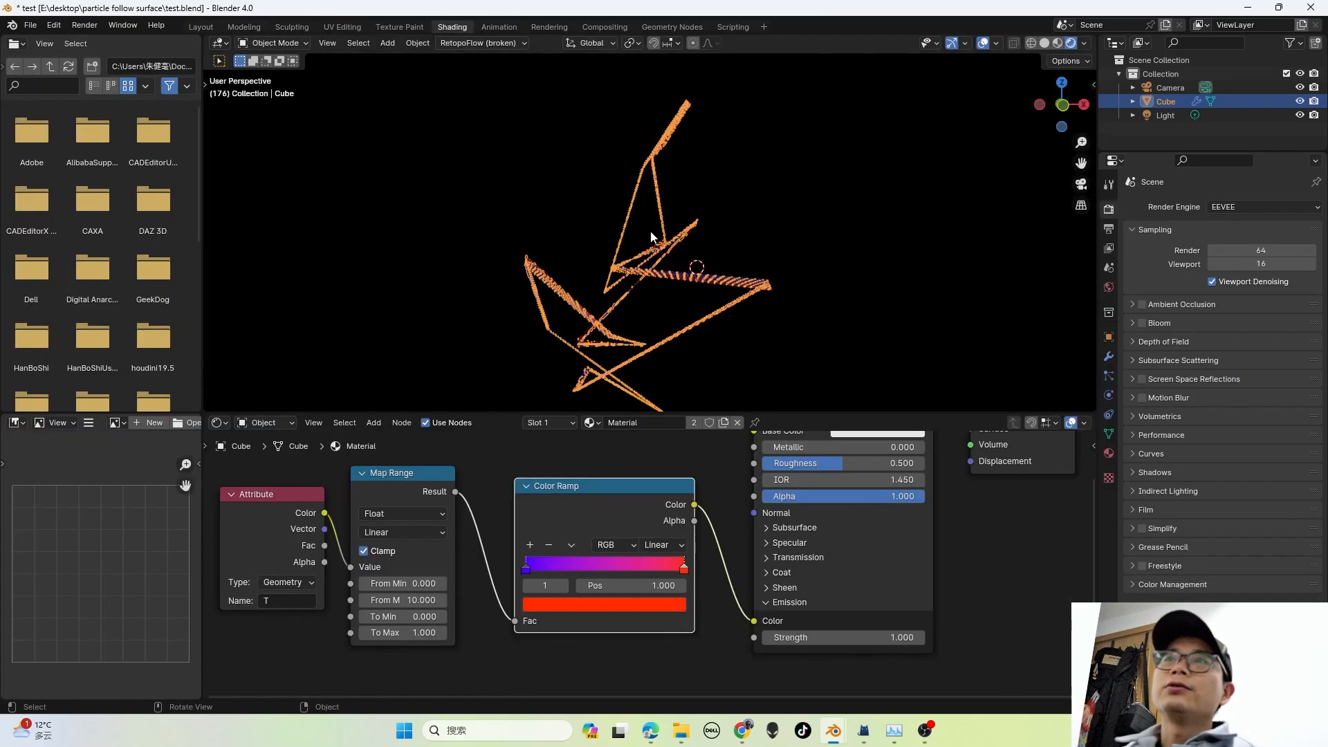
left_click(1024, 97)
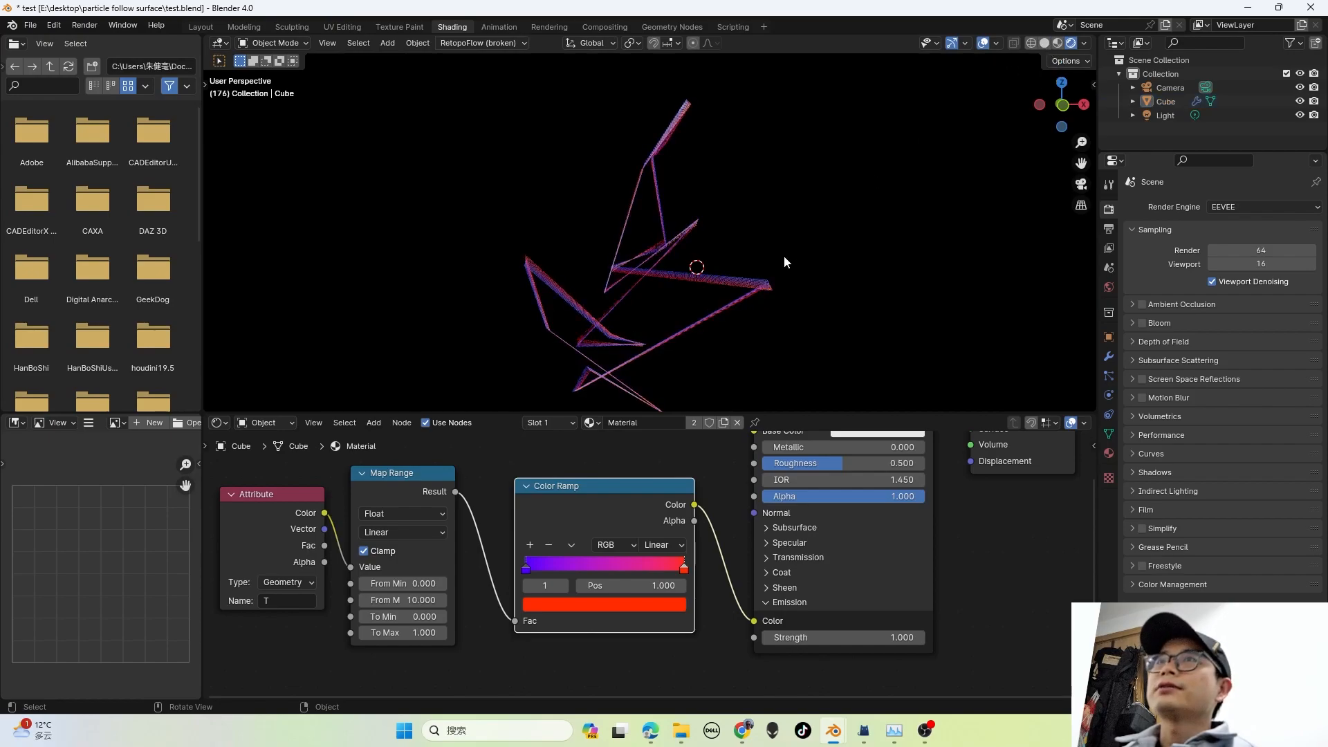
key("space")
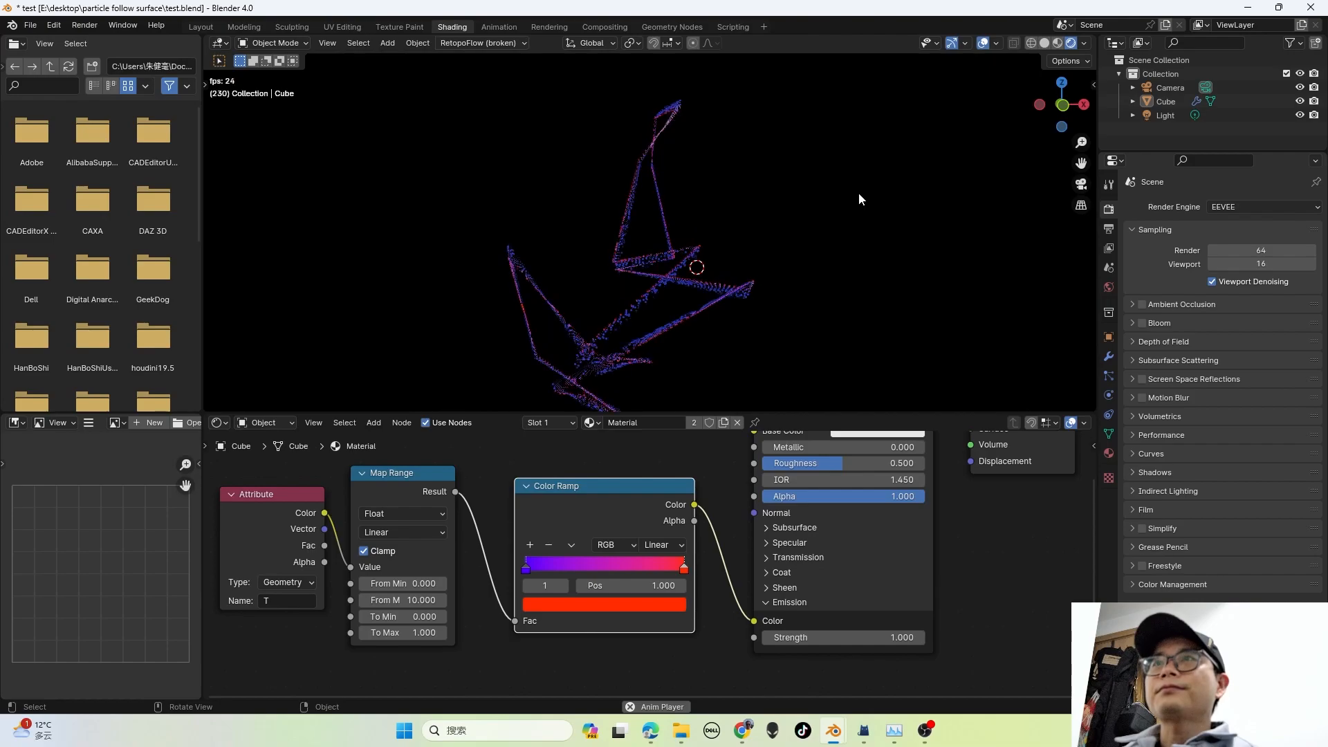
key("space")
scroll(779, 260, "up", 1)
scroll(773, 259, "up", 3)
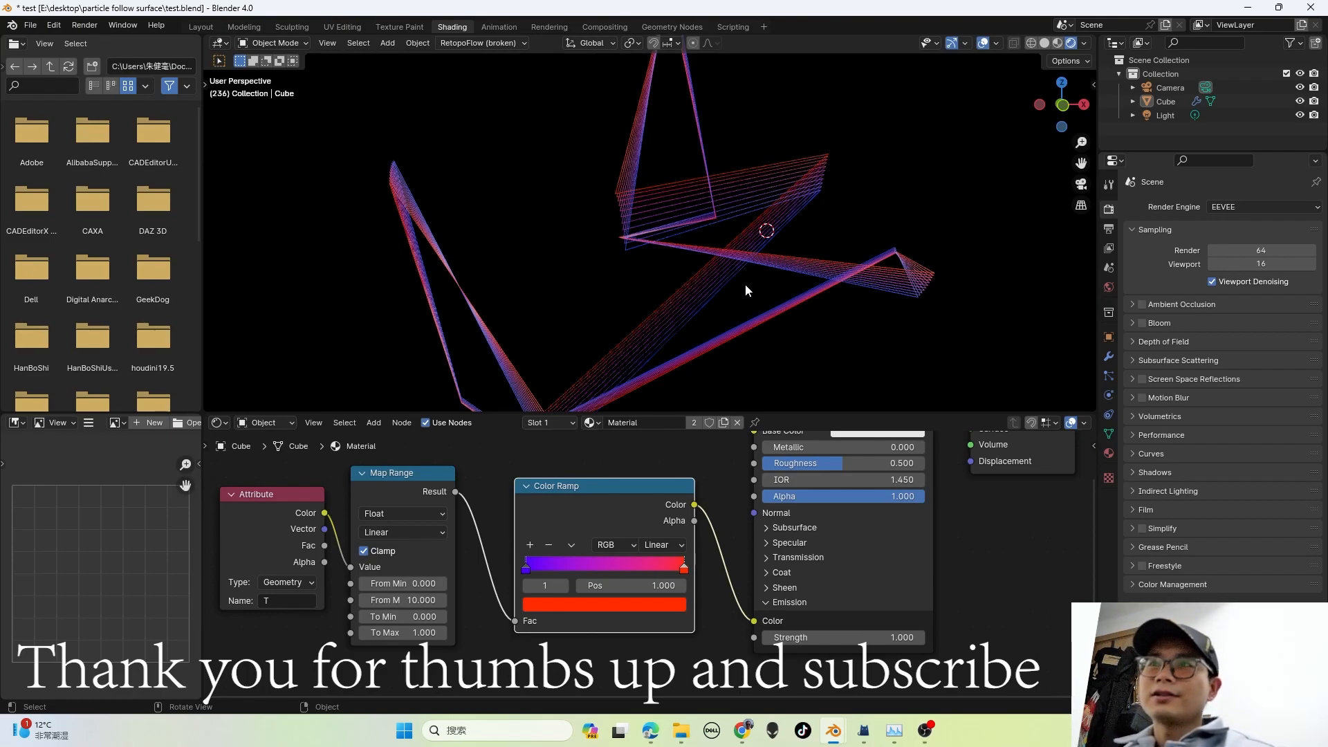
left_click(736, 268)
middle_click_drag(737, 269, 660, 276)
left_click(744, 271)
left_click(669, 298)
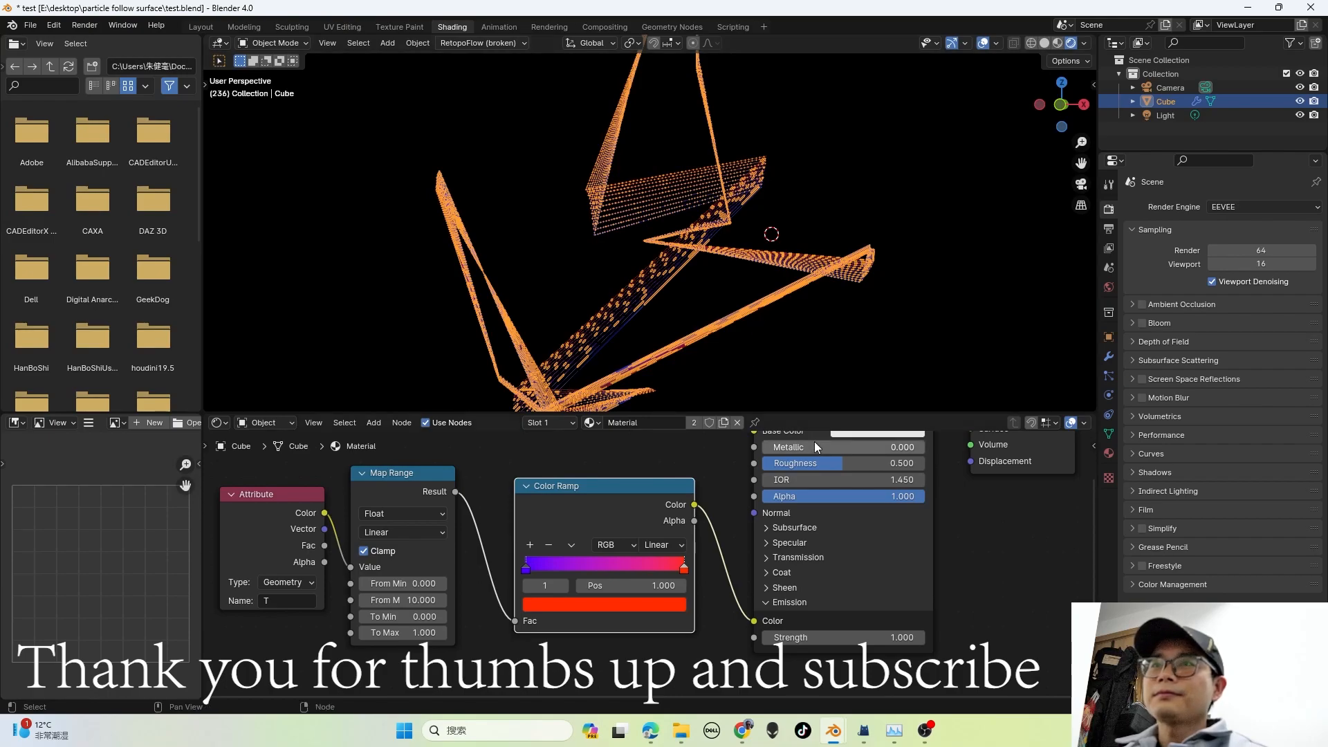
mouse_move(925, 731)
left_click(962, 617)
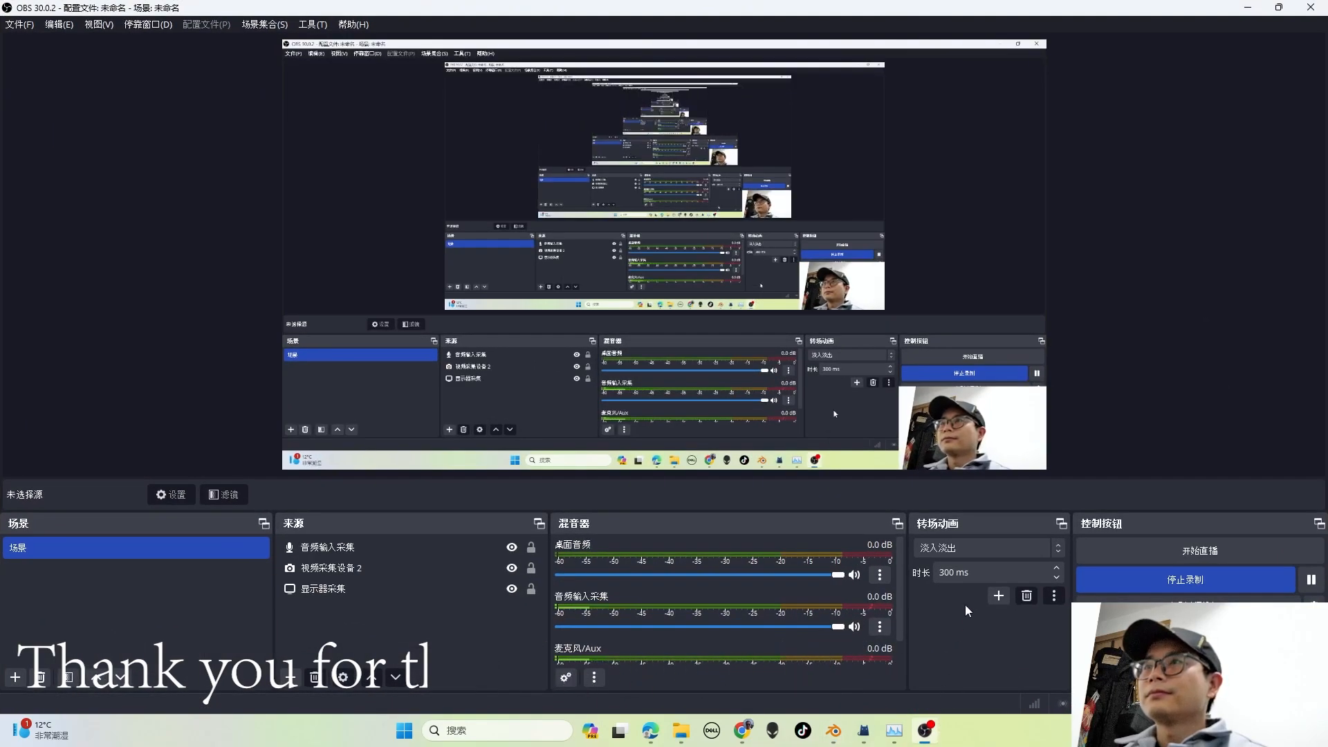